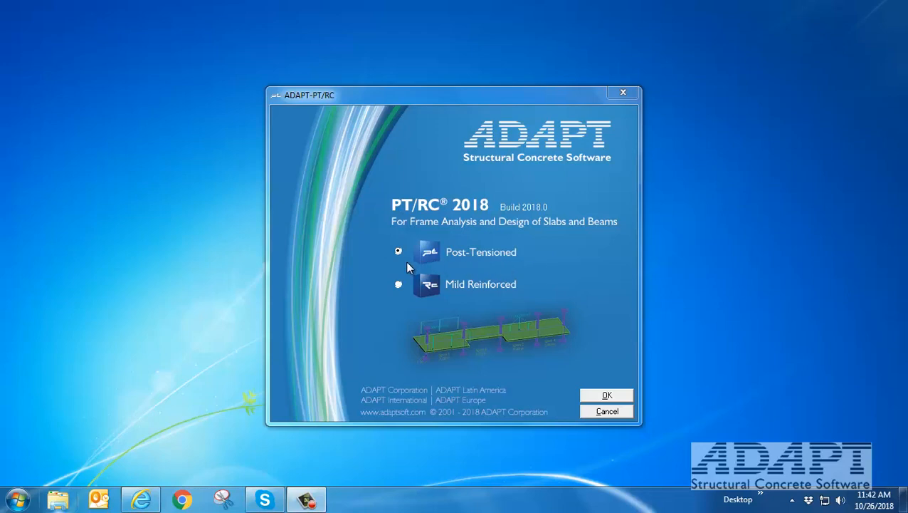
Start the program in Post-Tensioned mode.
left_click(617, 396)
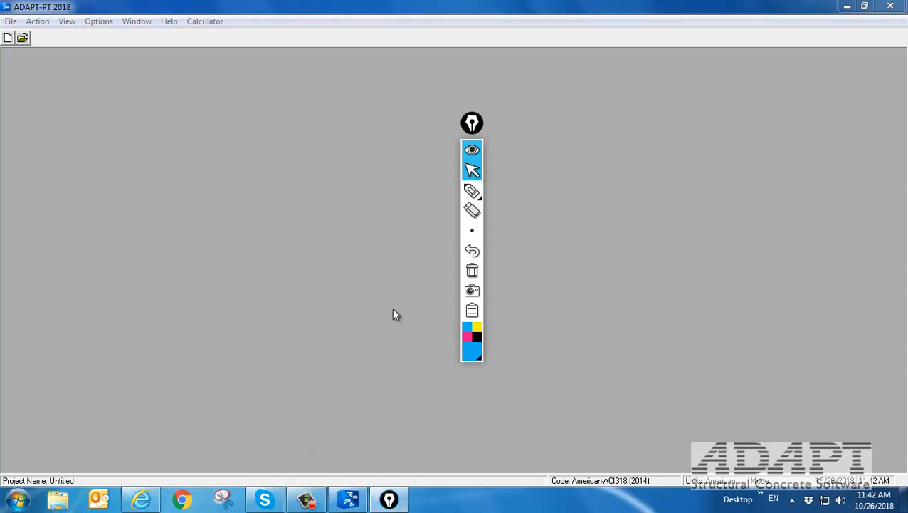
Sketch the frame elevation with the annotation pen: a slab line on four supports, each span and the end cantilever labelled with its length.
left_click(471, 194)
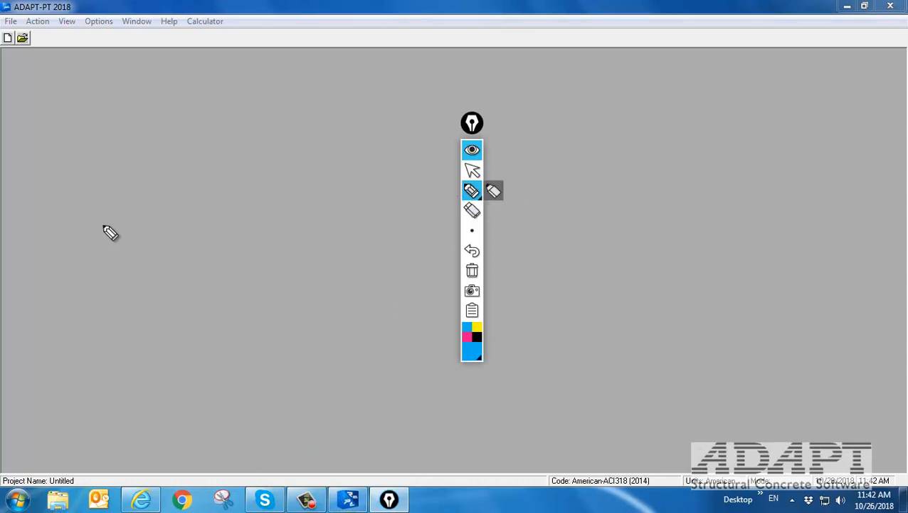
mouse_move(97, 213)
left_mouse_down()
mouse_move(386, 211)
mouse_move(346, 260)
left_mouse_up()
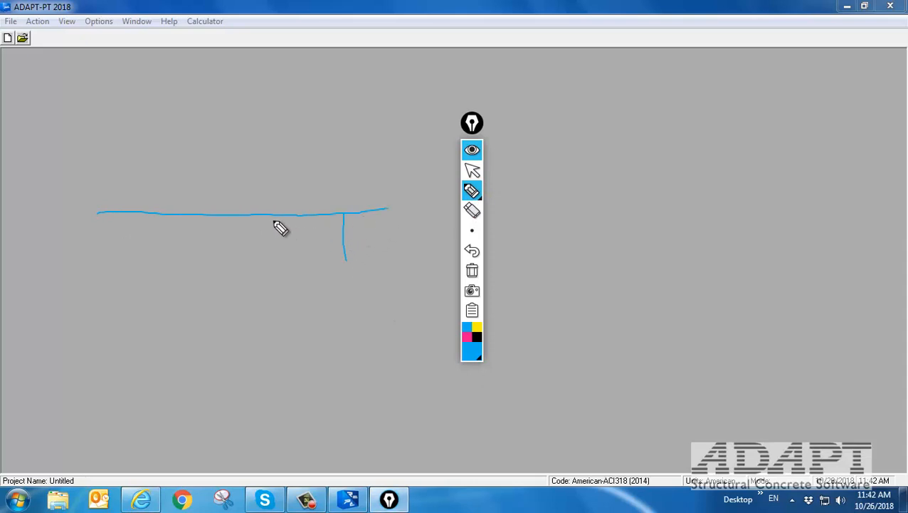
mouse_move(273, 213)
left_mouse_down()
mouse_move(273, 252)
mouse_move(311, 242)
left_mouse_up()
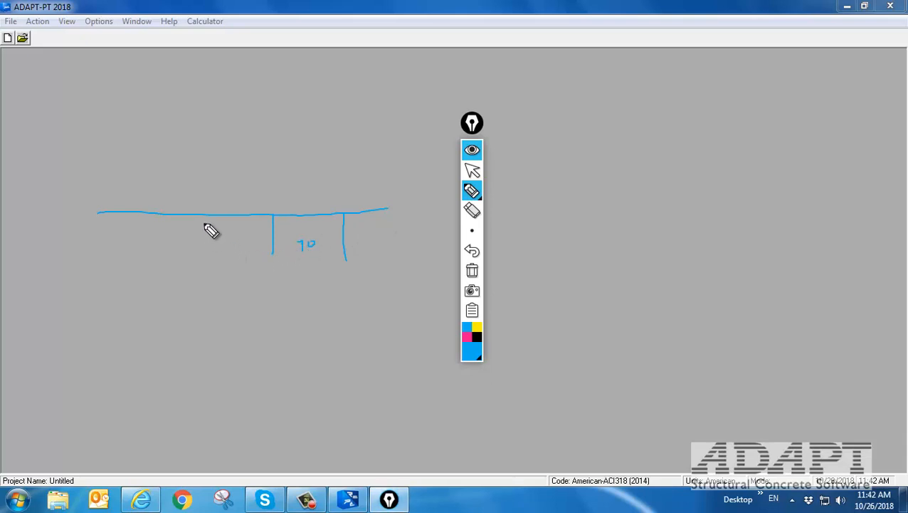
mouse_move(204, 215)
left_mouse_down()
mouse_move(206, 253)
mouse_move(244, 255)
left_mouse_up()
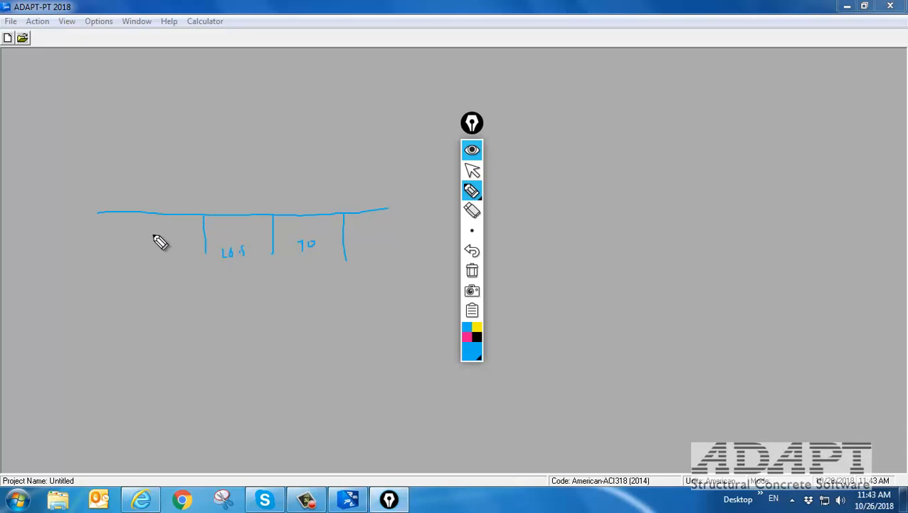
left_click_drag(127, 212, 127, 264)
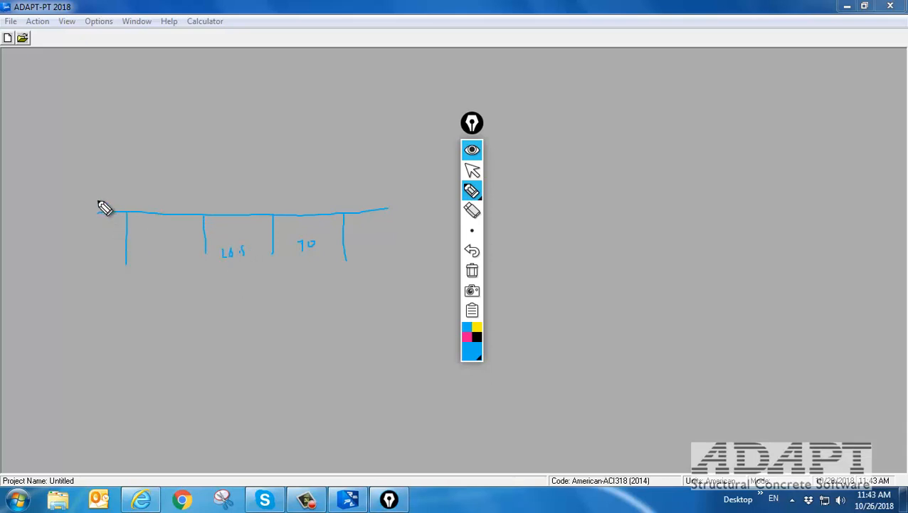
mouse_move(98, 200)
left_mouse_down()
mouse_move(116, 220)
mouse_move(98, 229)
left_mouse_up()
mouse_move(166, 247)
left_mouse_down()
mouse_move(166, 258)
mouse_move(181, 256)
left_mouse_up()
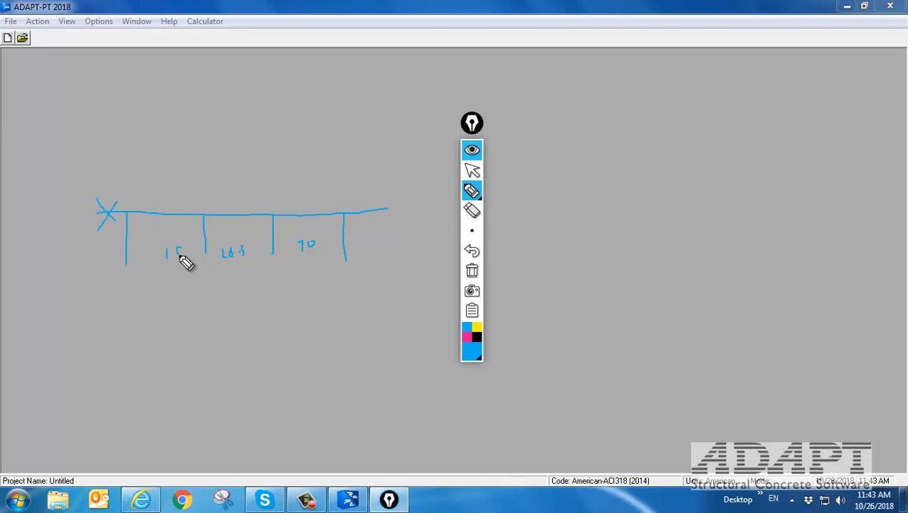
mouse_move(385, 244)
left_mouse_down()
mouse_move(385, 253)
mouse_move(400, 250)
left_mouse_up()
Sketch a plan detail below the elevation: a column inside a rectangular cap on the slab line, with a labelled dimension beside it.
mouse_move(277, 304)
left_mouse_down()
mouse_move(300, 305)
mouse_move(300, 329)
mouse_move(325, 330)
mouse_move(327, 305)
mouse_move(352, 304)
mouse_move(353, 363)
mouse_move(296, 361)
mouse_move(277, 307)
left_mouse_up()
left_click_drag(353, 333, 425, 333)
left_click_drag(341, 336, 147, 333)
mouse_move(302, 304)
left_mouse_down()
mouse_move(325, 330)
mouse_move(313, 319)
mouse_move(298, 330)
left_mouse_up()
left_click_drag(243, 307, 265, 307)
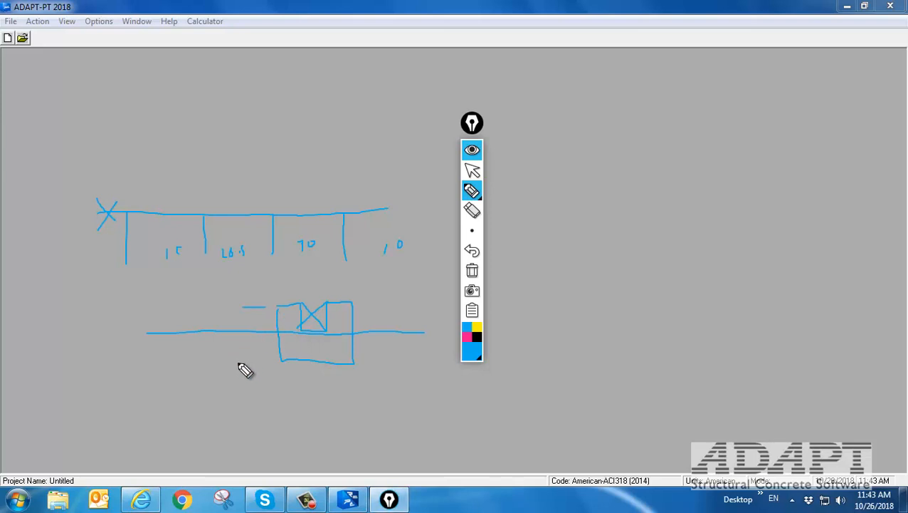
left_click_drag(238, 369, 271, 370)
left_click_drag(254, 301, 251, 379)
left_click_drag(265, 302, 245, 314)
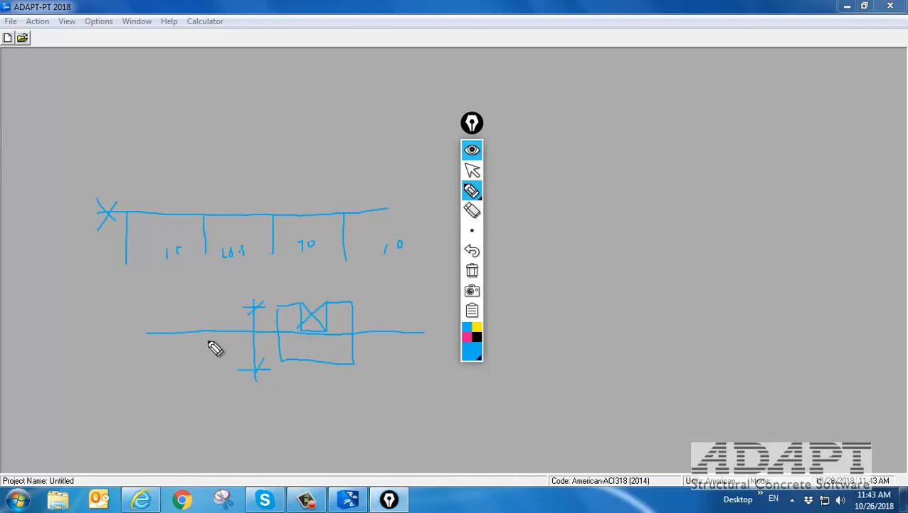
left_click_drag(207, 341, 237, 345)
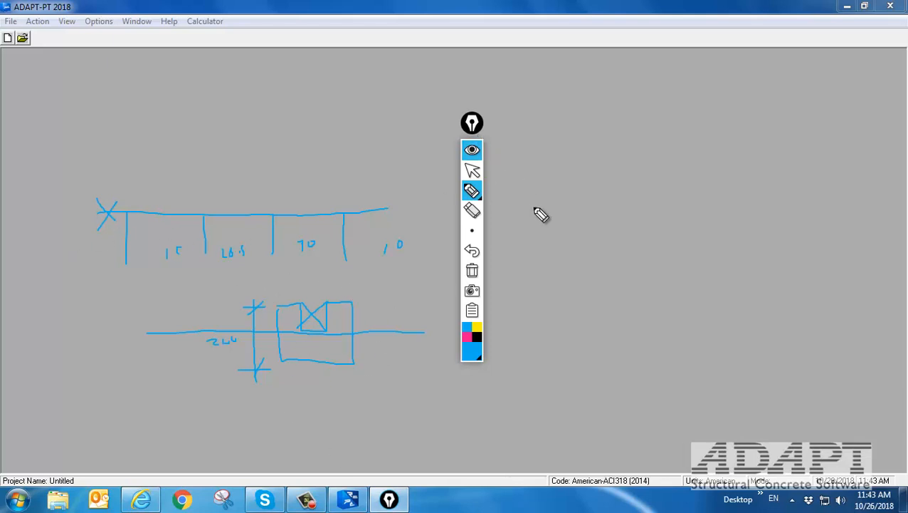
Erase all pen sketches, return to the normal pointer and move the annotation toolbar out of the way.
mouse_move(472, 189)
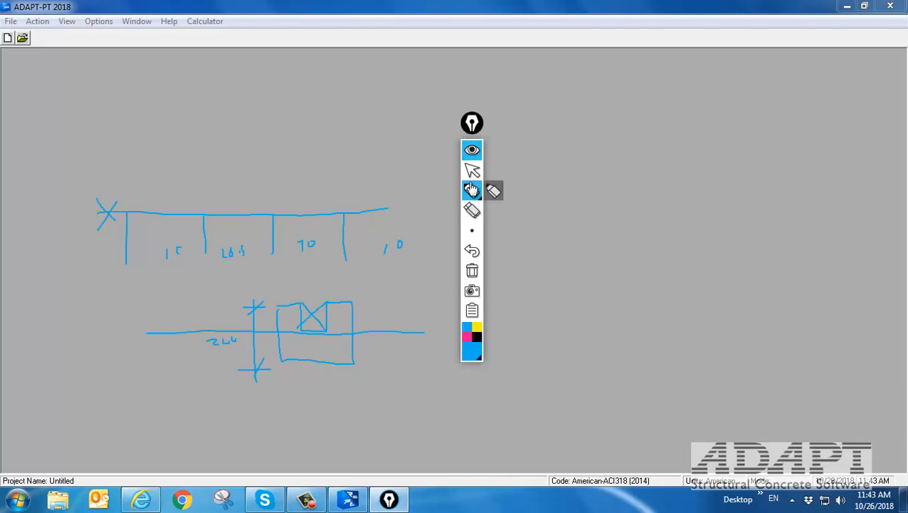
left_click(472, 270)
left_click(472, 170)
left_click_drag(472, 124, 887, 241)
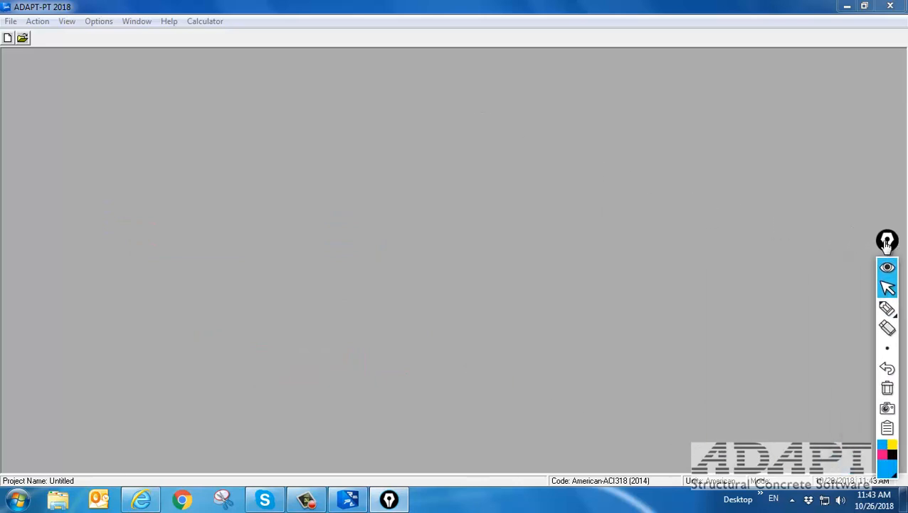
Create a new Two-Way Slab project with Segmental geometry input and accept the American-ACI318 (2014) / IBC 2015 design code.
left_click(7, 38)
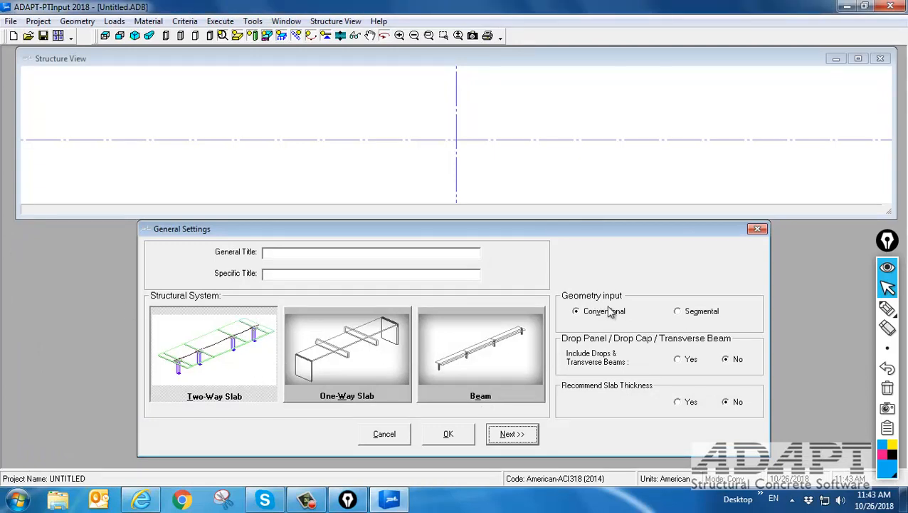
left_click(679, 313)
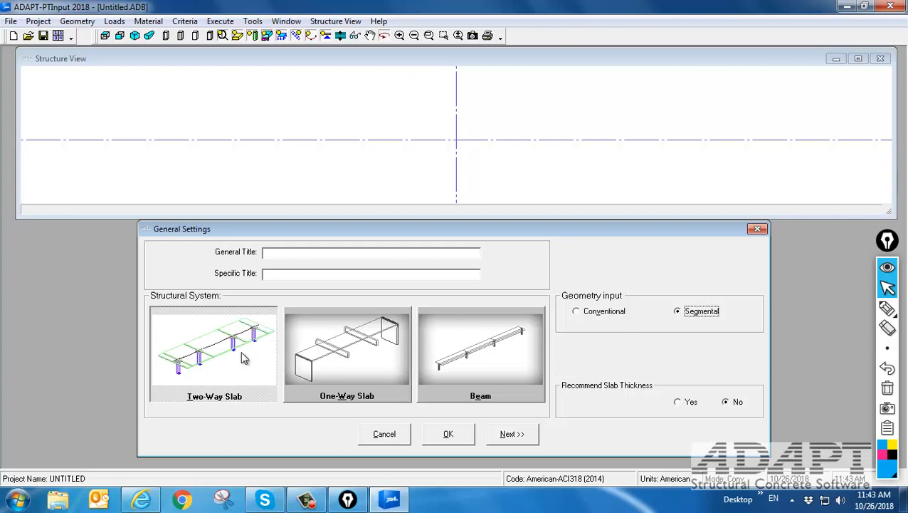
left_click(510, 442)
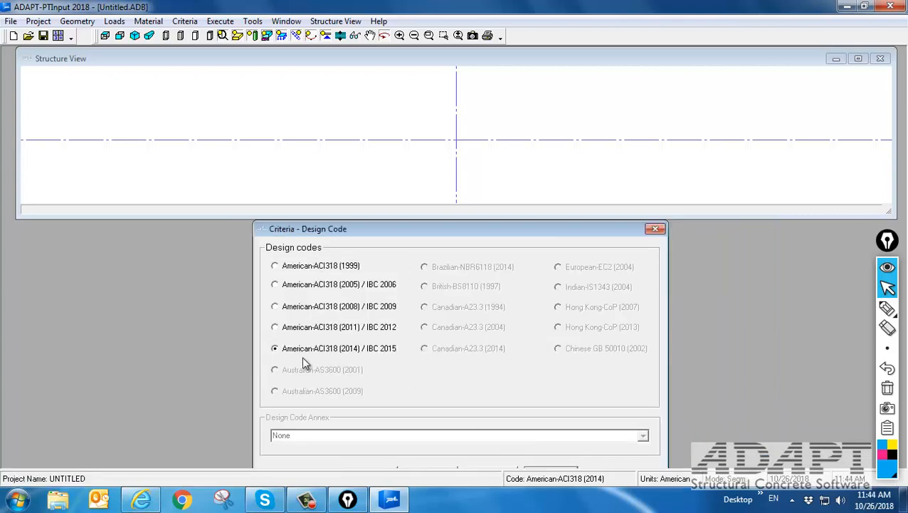
left_click_drag(438, 229, 447, 184)
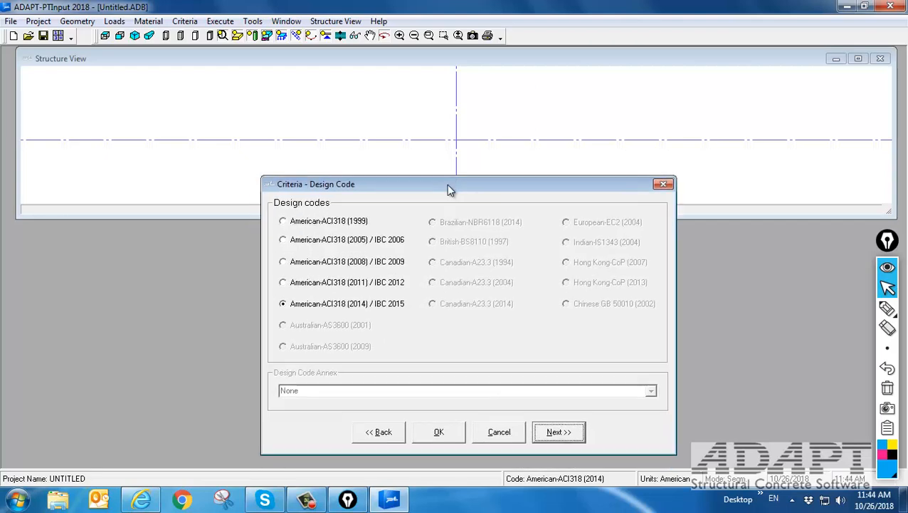
left_click(560, 431)
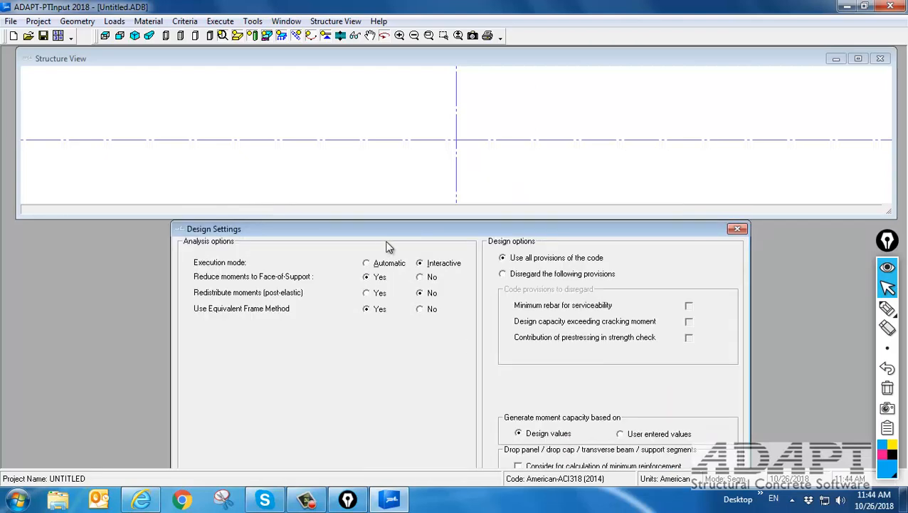
Disregard the code provision for design capacity exceeding cracking moment in the design options, dismissing the Windows color scheme message.
left_click_drag(388, 222, 379, 163)
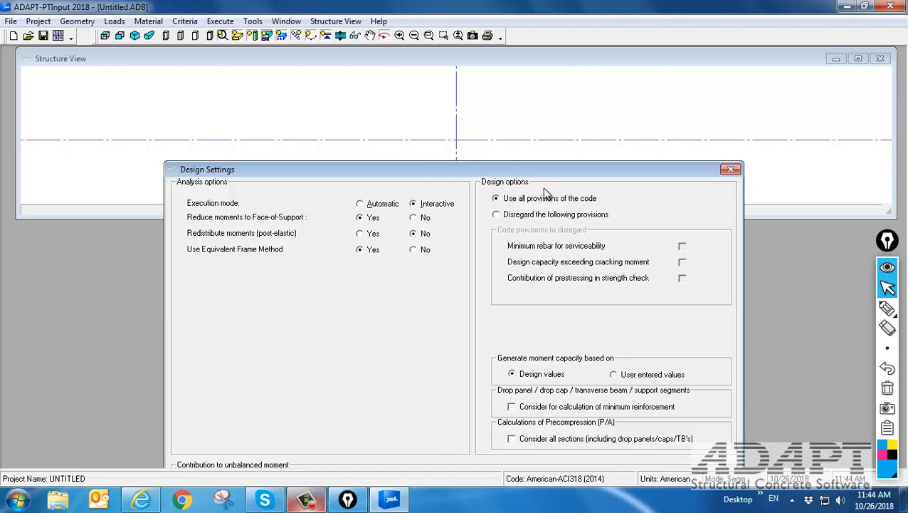
left_click(497, 215)
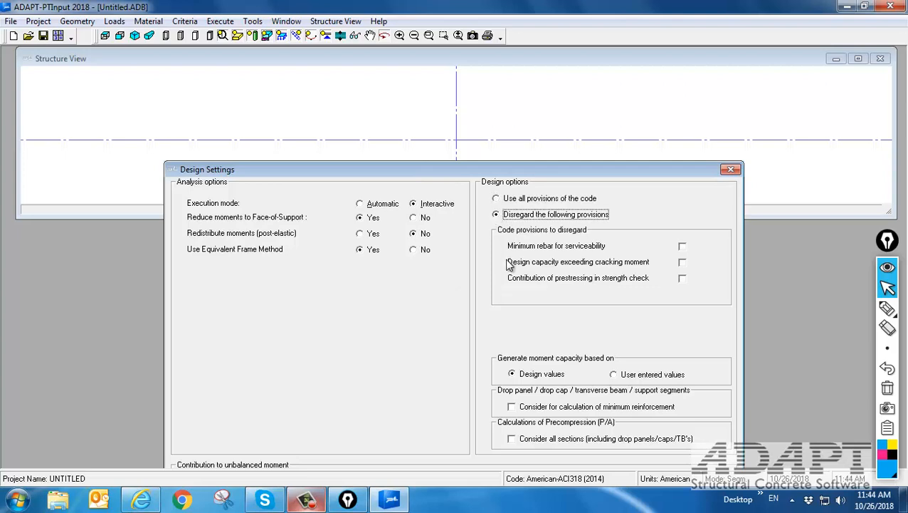
left_click(682, 263)
left_click_drag(456, 173, 436, 108)
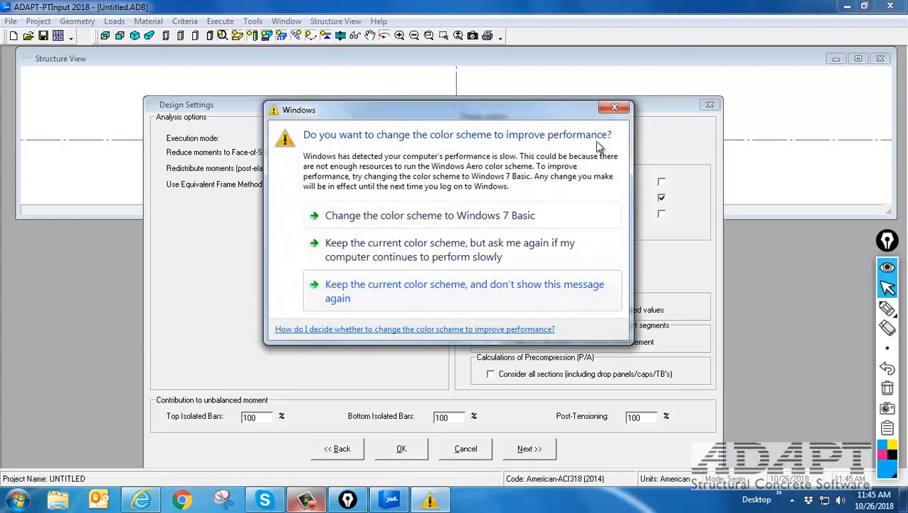
left_click(612, 109)
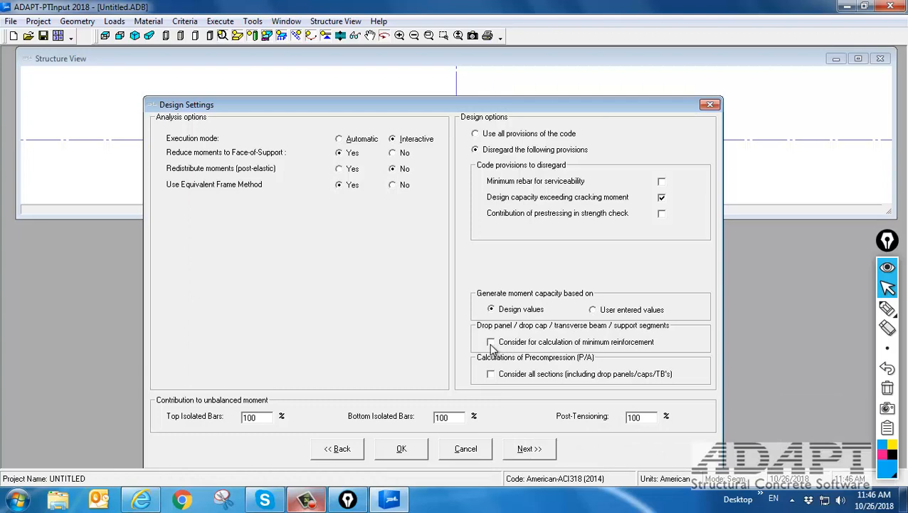
Consider all sections, including drop panels, caps and transverse beams, in the precompression (P/A) calculations and accept the design settings.
left_click(491, 373)
left_click(490, 373)
left_click_drag(419, 106, 461, 134)
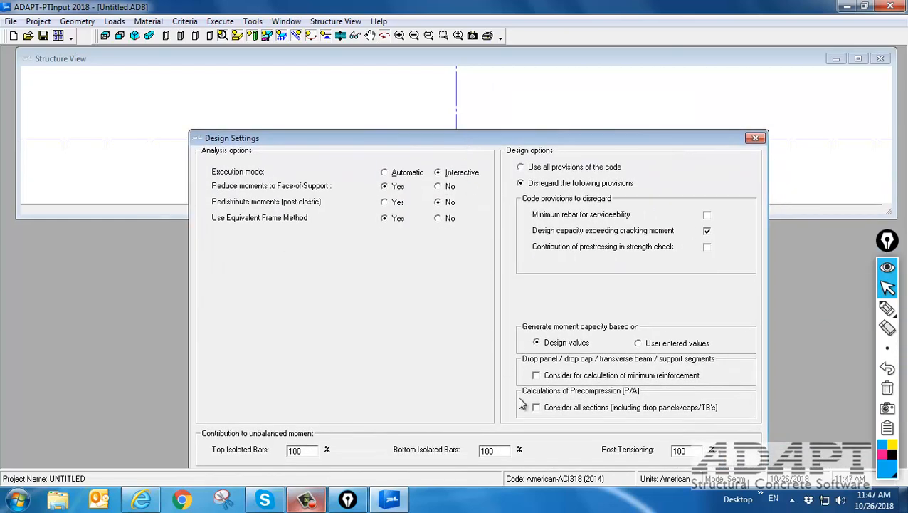
left_click(536, 408)
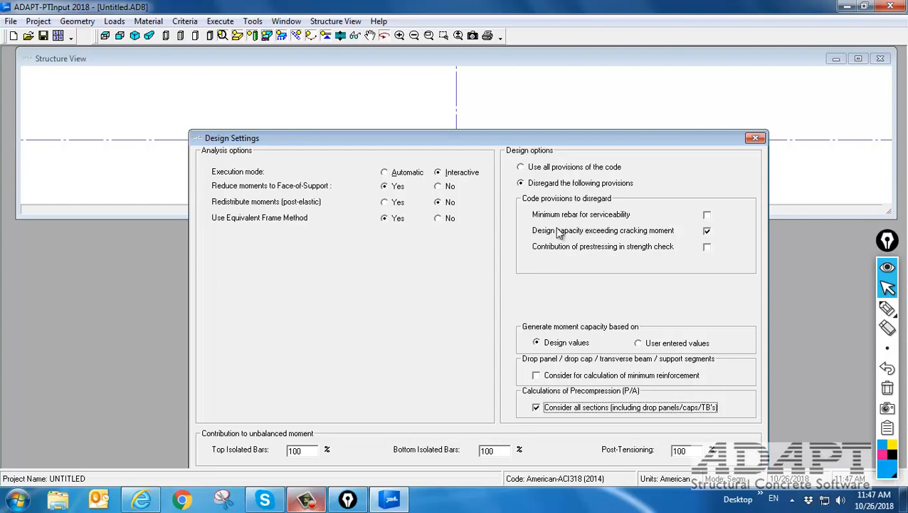
left_click_drag(504, 140, 480, 79)
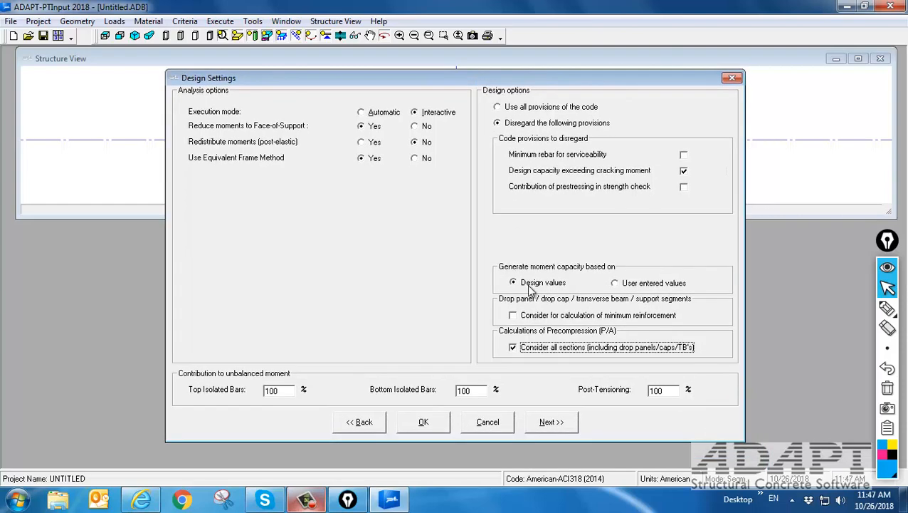
left_click(549, 422)
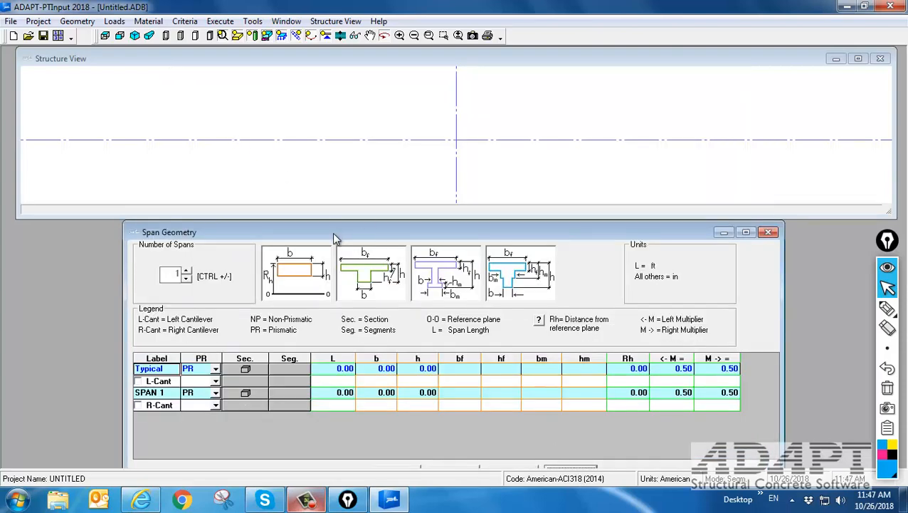
Set the number of spans to 3 in the span geometry.
left_click_drag(332, 237, 335, 195)
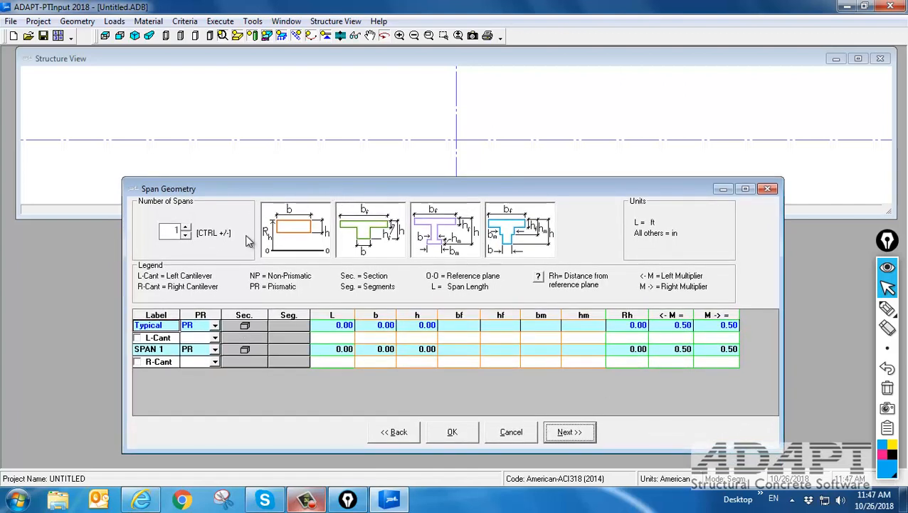
left_click(185, 228)
left_click(185, 228)
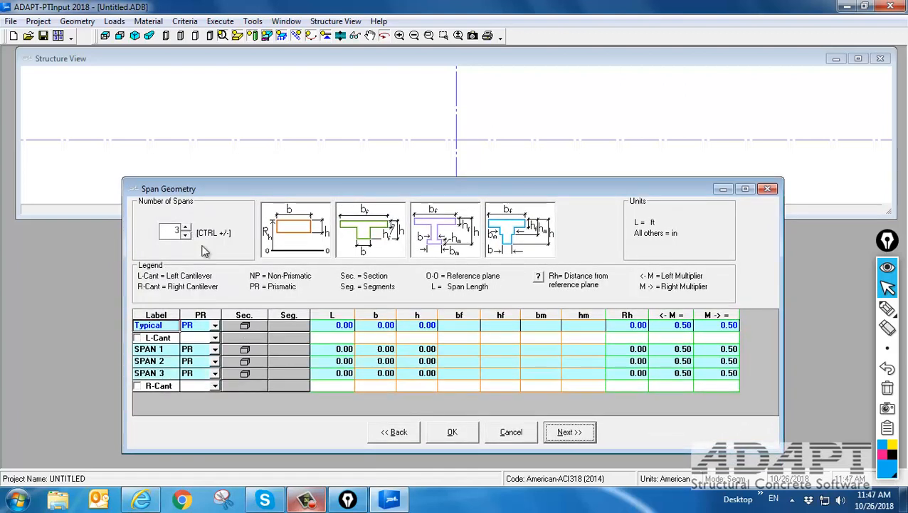
Set the lengths of spans 1, 2 and 3 to 15, 28.5 and 30 ft.
left_click(324, 349)
type("15")
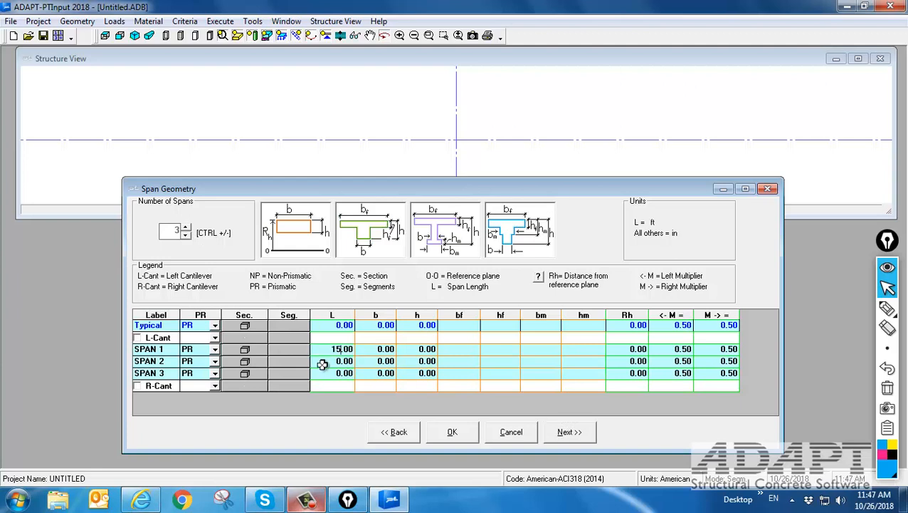
left_click(324, 361)
type("28")
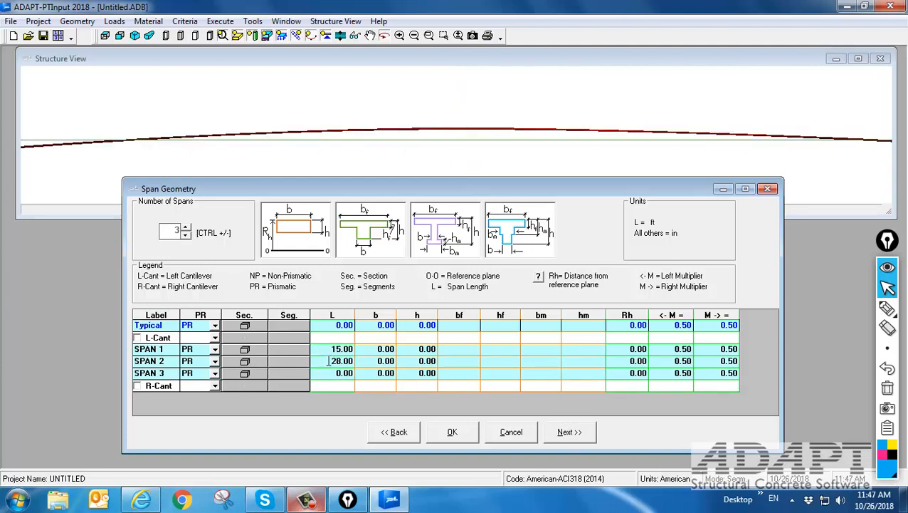
type(".50")
left_click(332, 374)
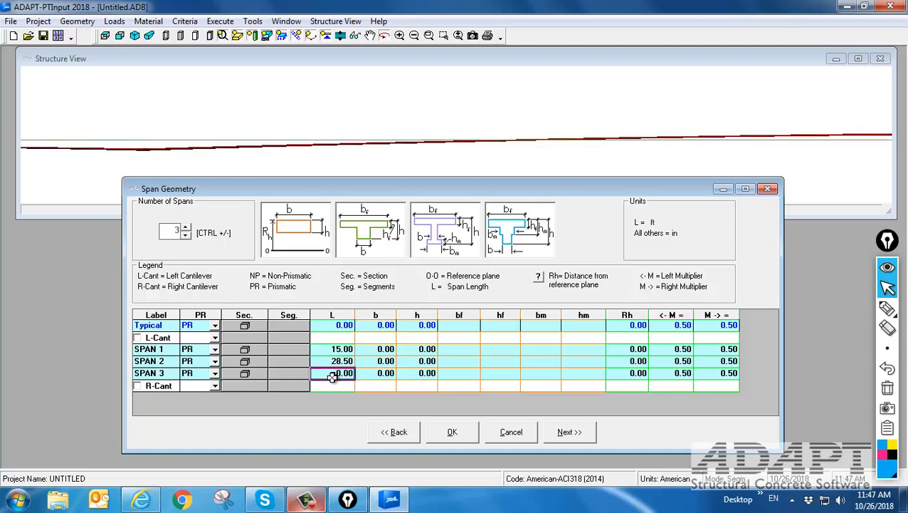
type("30")
Add a right cantilever with a length of 10 ft.
left_click(385, 361)
left_click(138, 385)
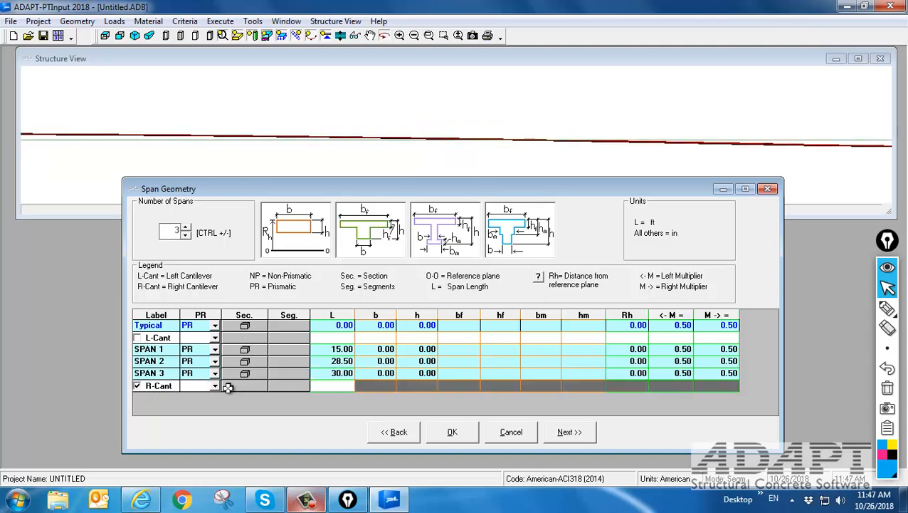
left_click(340, 388)
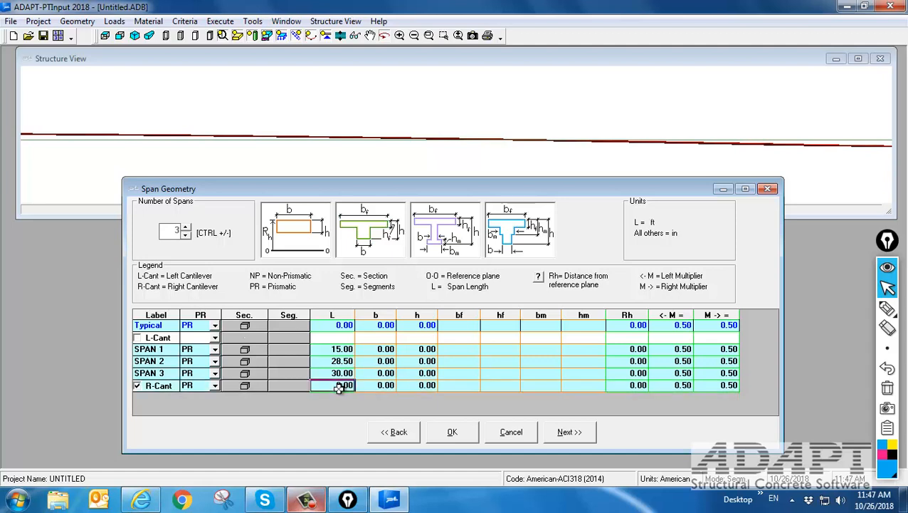
type("10")
Set the typical section width b to 260 in and depth h to 7 in for all spans and the cantilever.
left_click(377, 373)
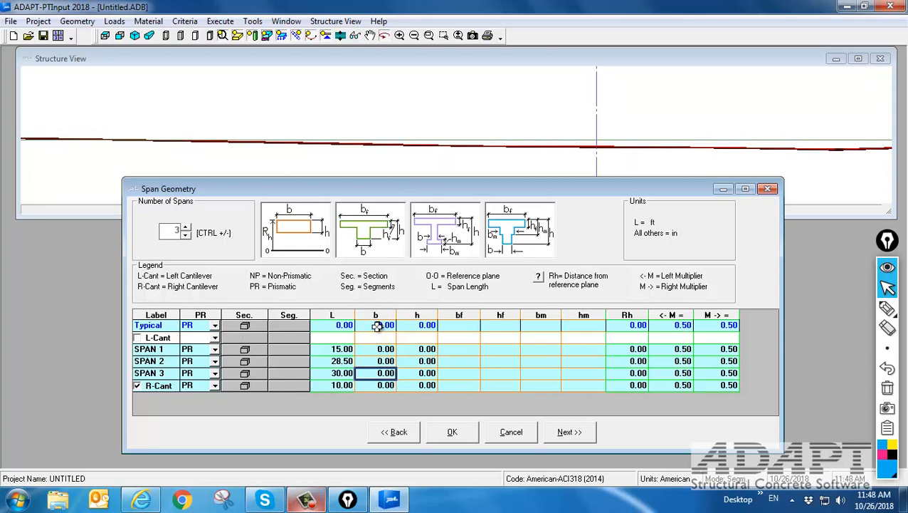
left_click(377, 325)
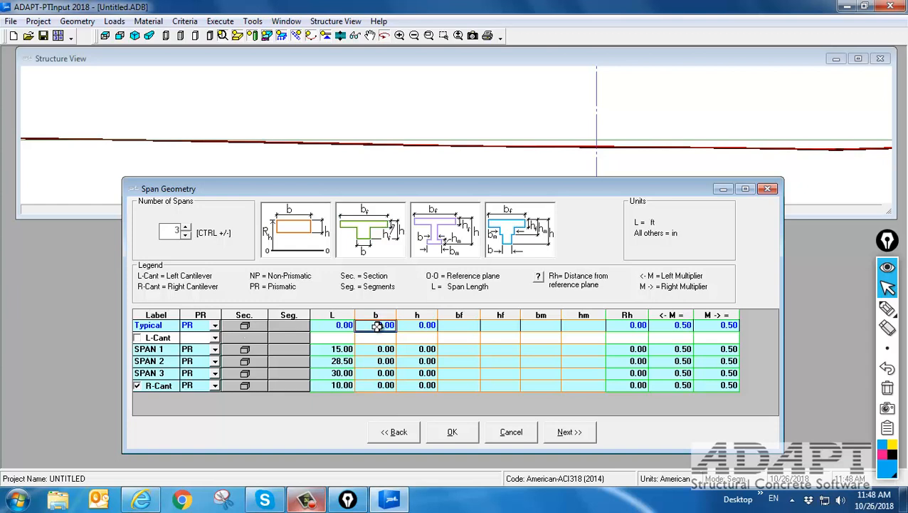
left_click(379, 326)
key("Return")
left_click(413, 326)
type("7")
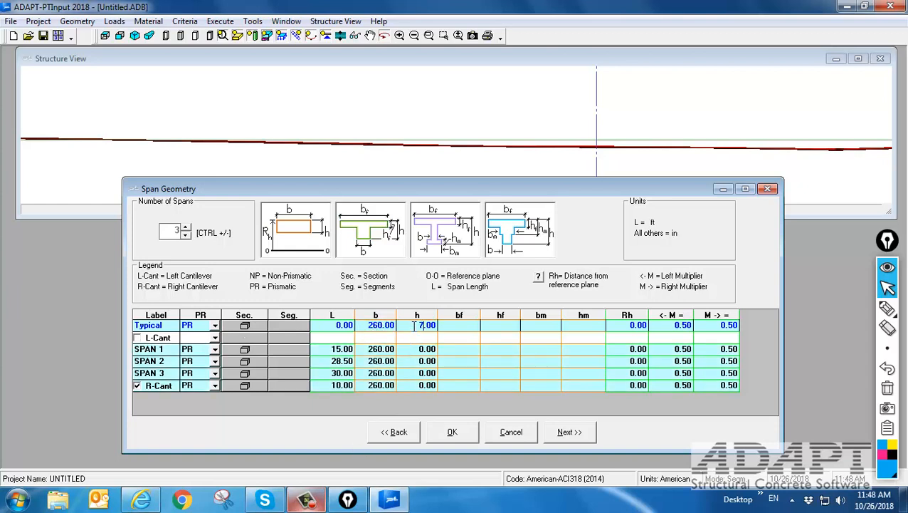
key("Return")
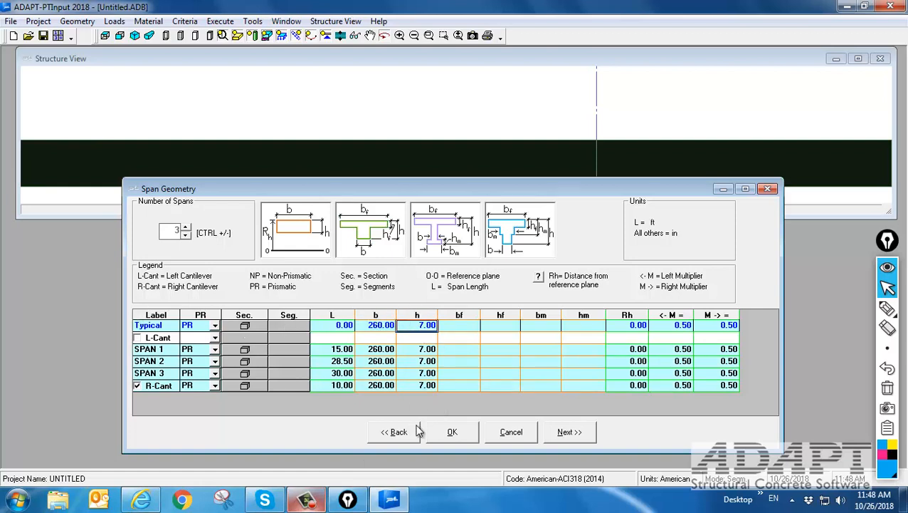
Set the typical reference height Rh to 7 in for all spans and the cantilever.
left_click(624, 325)
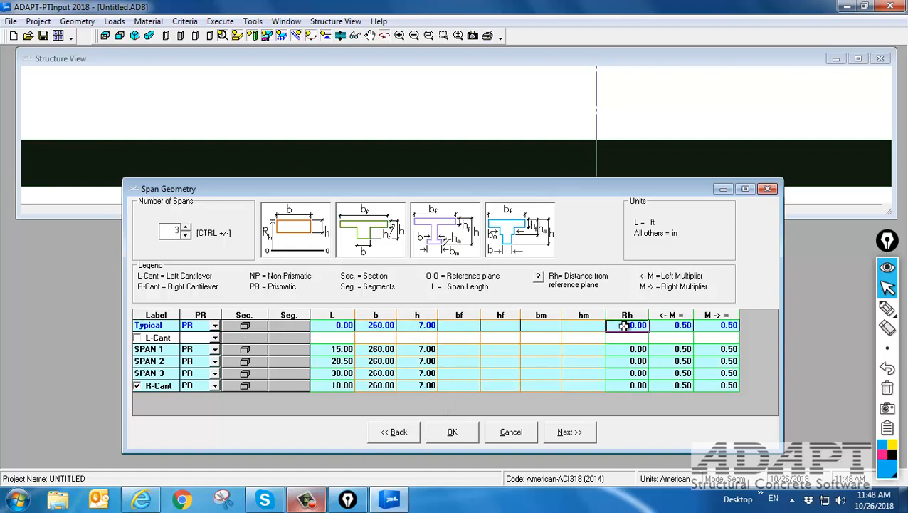
left_click(427, 132)
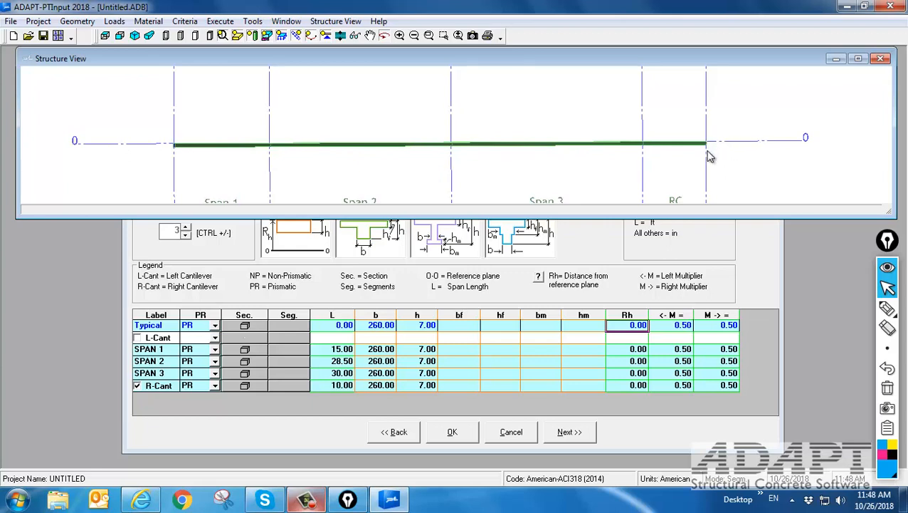
left_click(627, 328)
type("7")
key("Return")
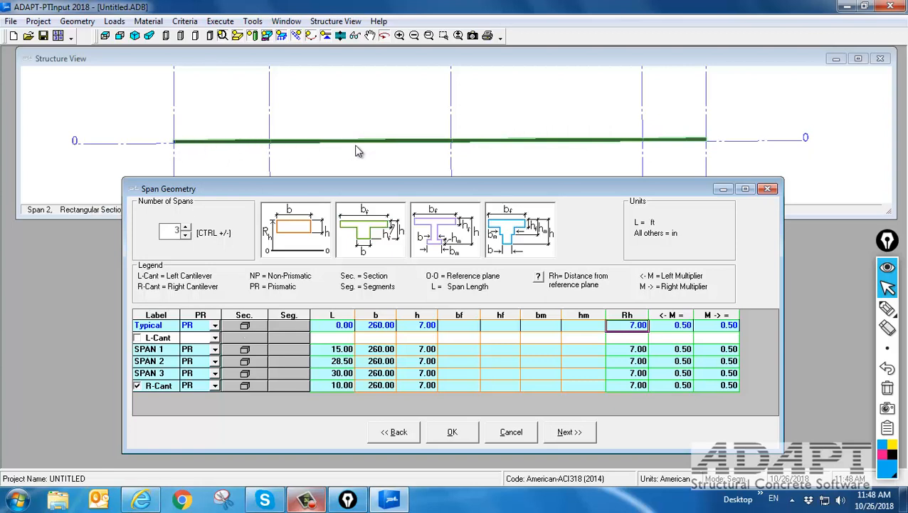
Examine the slab against the reference line in elevation and switch the structure view to plan.
left_click(483, 158)
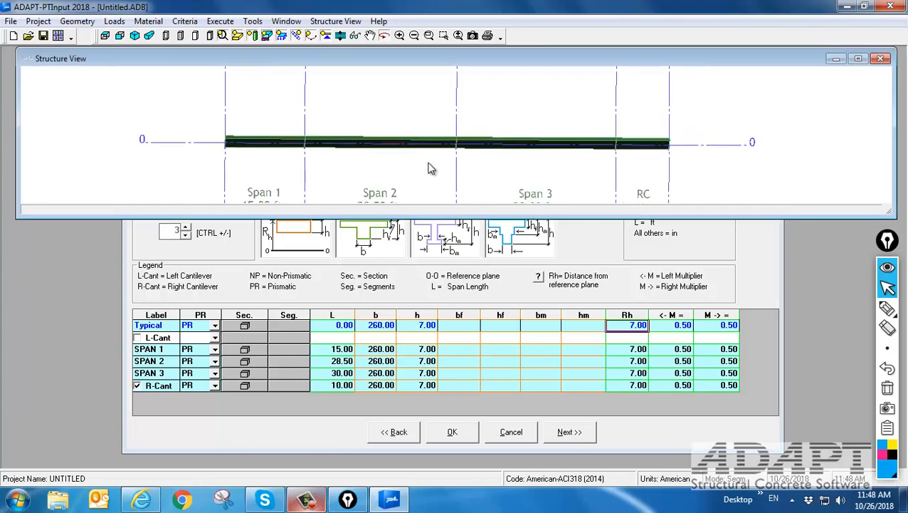
scroll(467, 170, "up", 1)
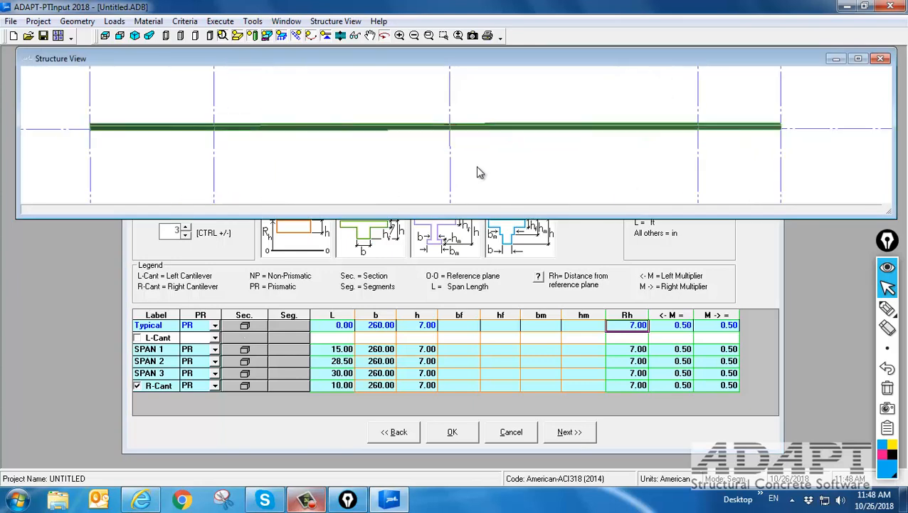
scroll(477, 169, "down", 1)
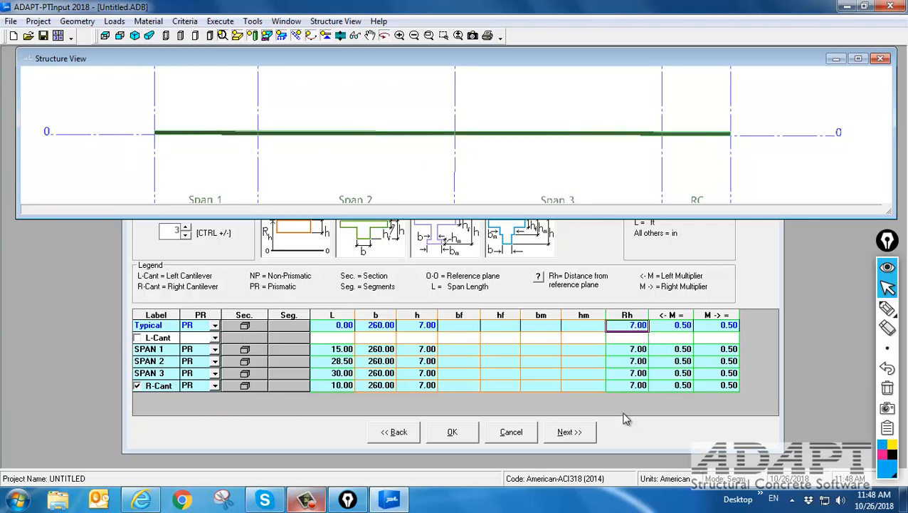
left_click(104, 36)
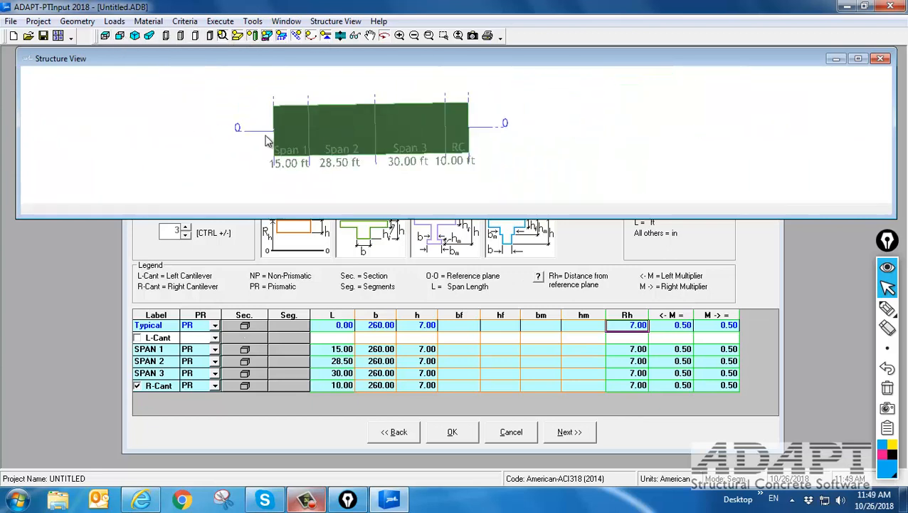
scroll(240, 128, "up", 1)
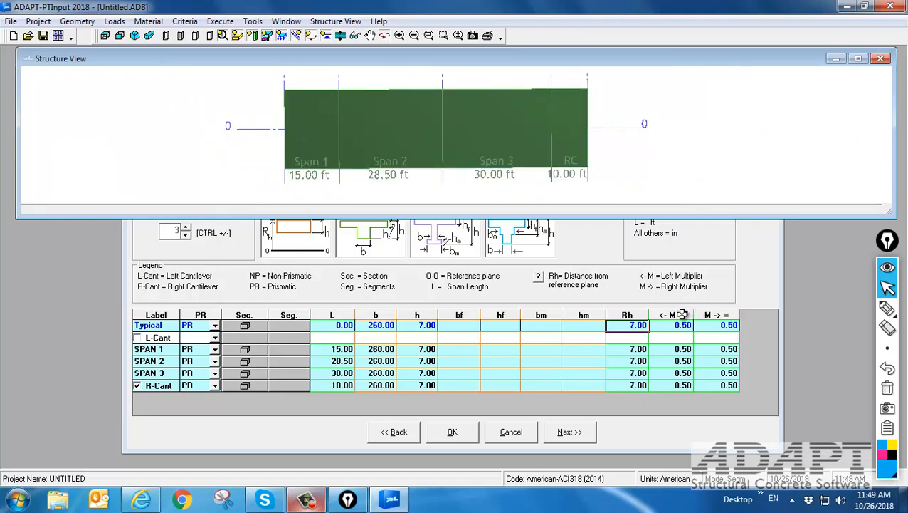
left_click(887, 308)
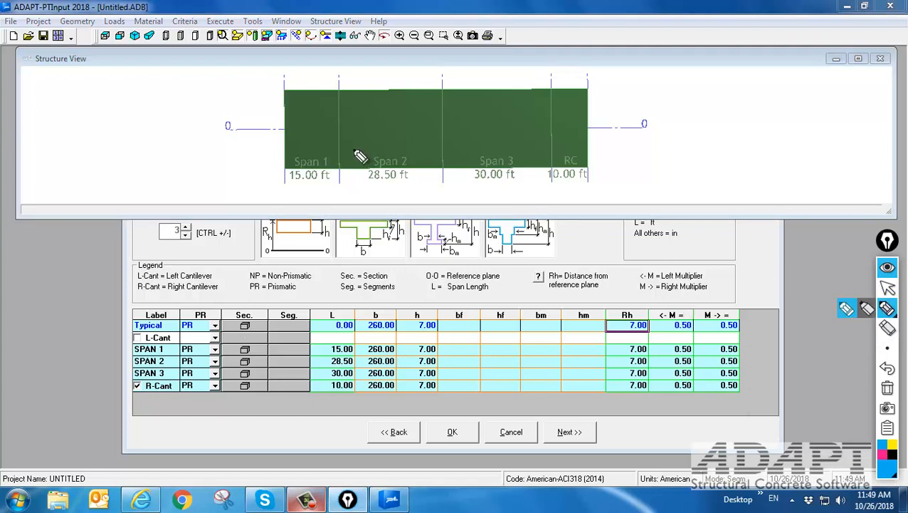
left_click_drag(245, 108, 257, 109)
mouse_move(246, 144)
left_mouse_down()
mouse_move(245, 158)
mouse_move(260, 163)
left_mouse_up()
mouse_move(196, 132)
left_mouse_down()
mouse_move(221, 112)
mouse_move(228, 143)
left_mouse_up()
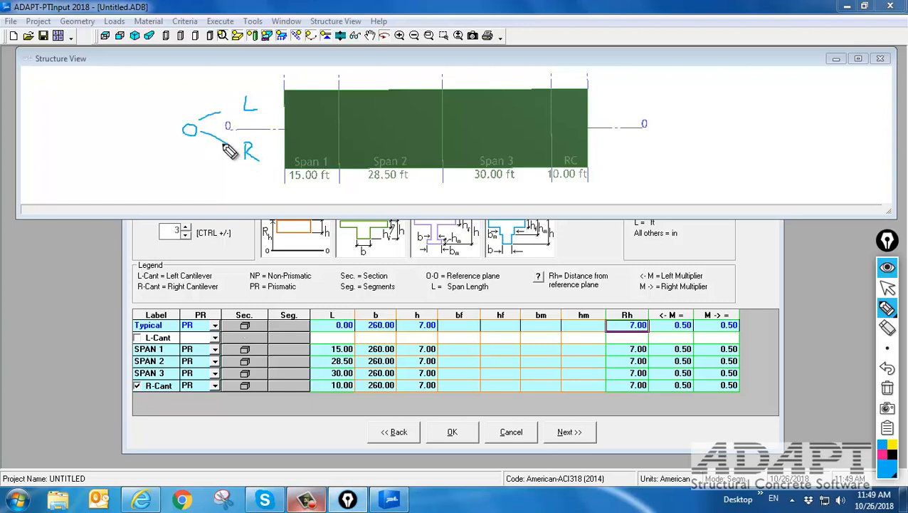
left_click_drag(190, 113, 191, 98)
left_click_drag(191, 151, 190, 168)
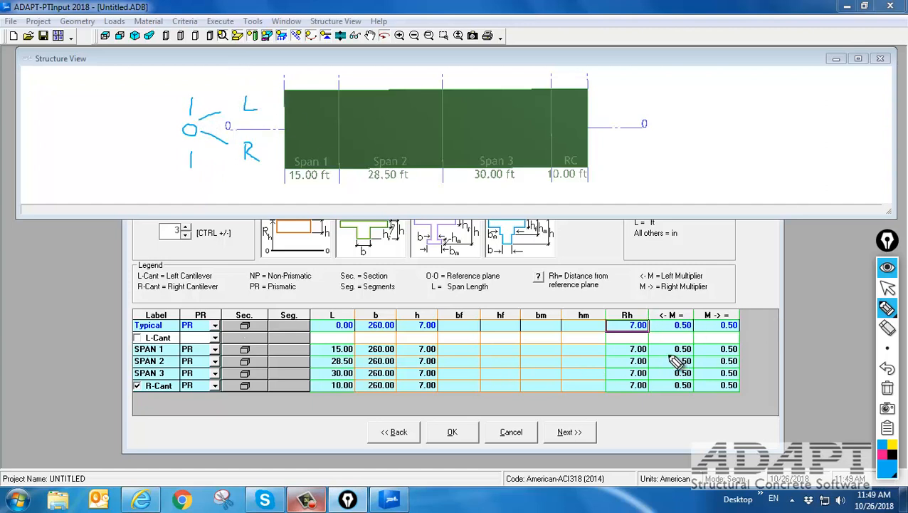
mouse_move(684, 356)
left_mouse_down()
mouse_move(694, 344)
mouse_move(669, 343)
mouse_move(676, 357)
mouse_move(507, 298)
mouse_move(365, 353)
mouse_move(405, 347)
mouse_move(388, 339)
left_mouse_up()
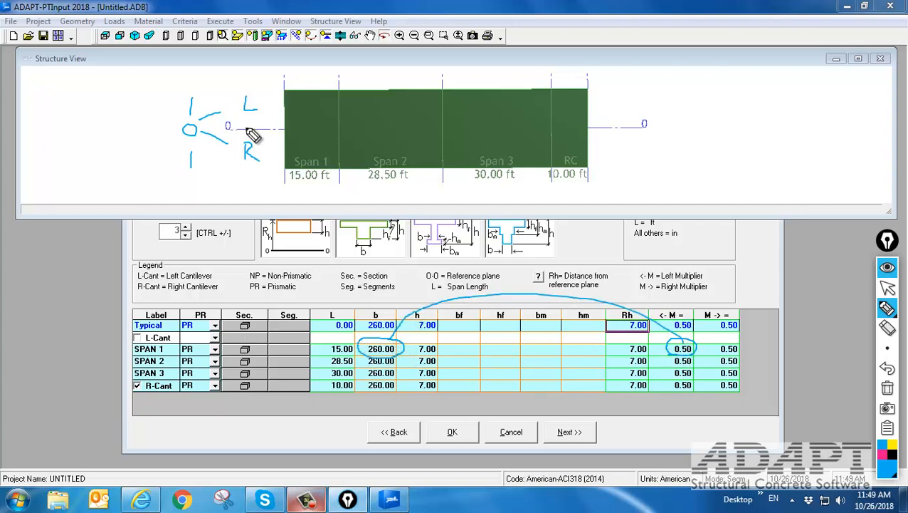
mouse_move(267, 112)
left_mouse_down()
mouse_move(267, 94)
mouse_move(273, 104)
left_mouse_up()
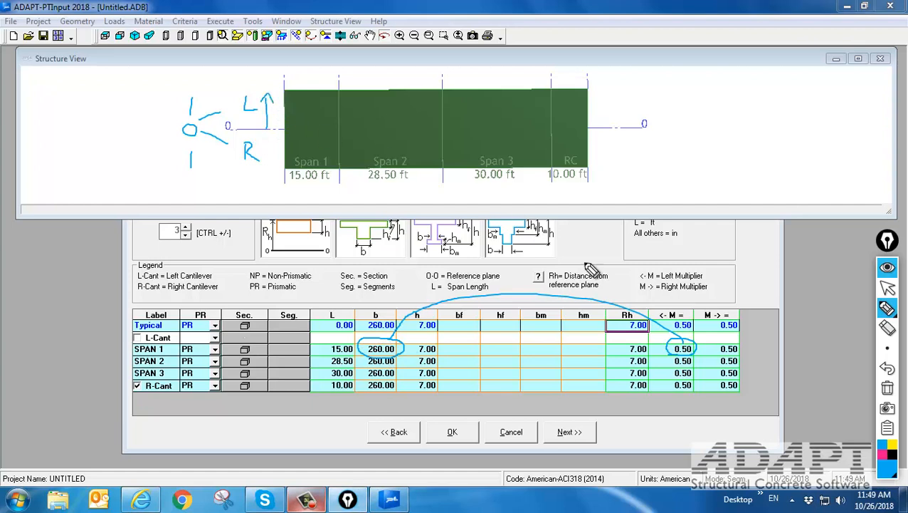
mouse_move(719, 346)
left_mouse_down()
mouse_move(733, 357)
mouse_move(745, 342)
mouse_move(714, 341)
left_mouse_up()
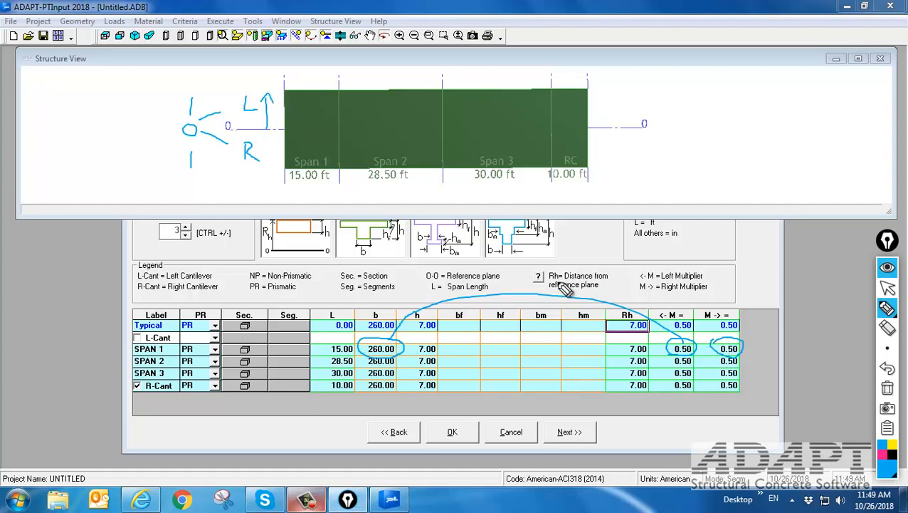
left_click_drag(267, 129, 274, 168)
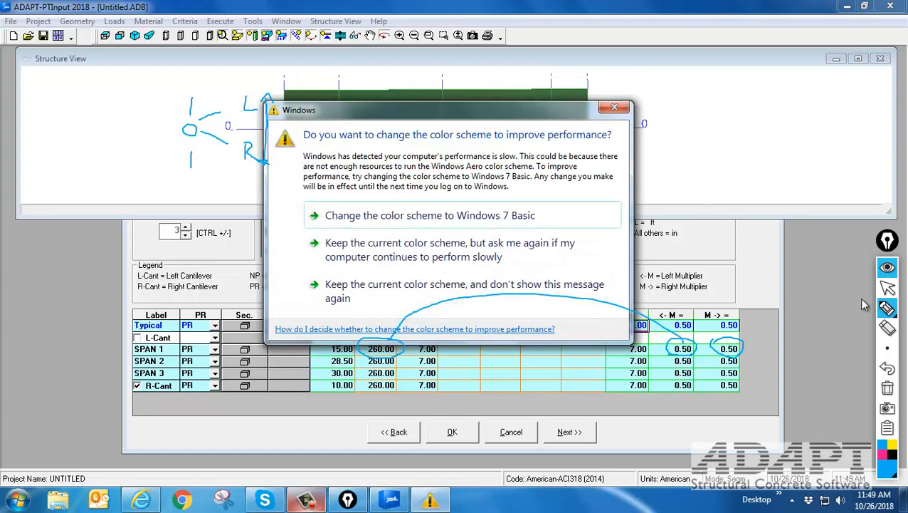
left_click(888, 388)
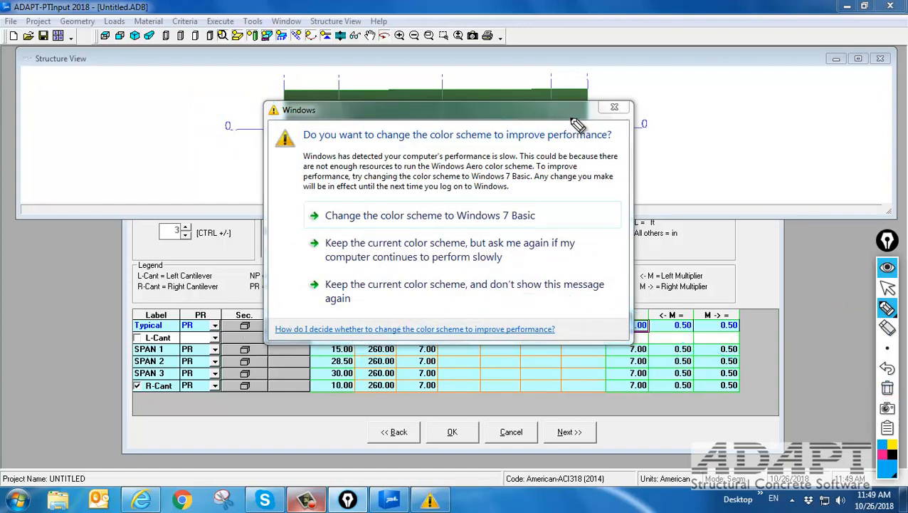
Return to the normal pointer and keep the current Windows color scheme, asking again if the computer continues to perform slowly.
left_click(888, 287)
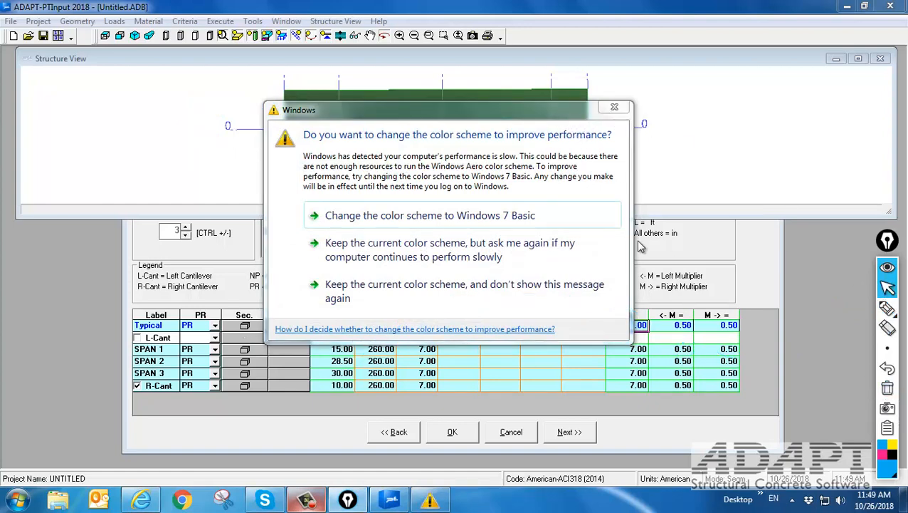
left_click(497, 248)
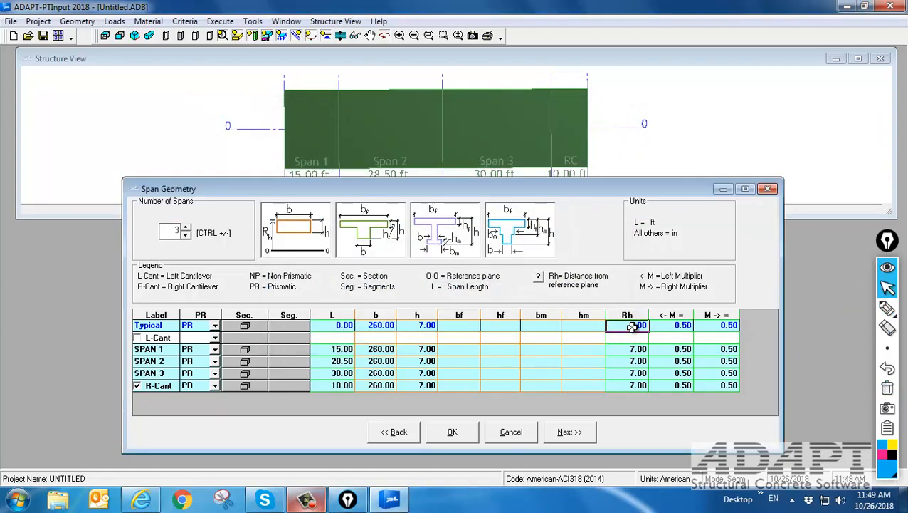
Try a left multiplier of 5 for span 1 and examine its effect on the slab in plan.
left_click(679, 335)
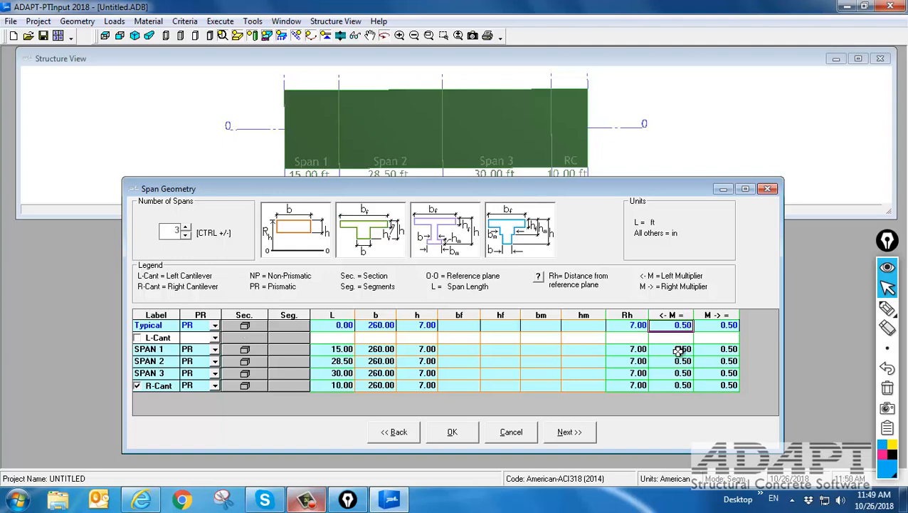
left_click(682, 348)
type("5.")
key("Return")
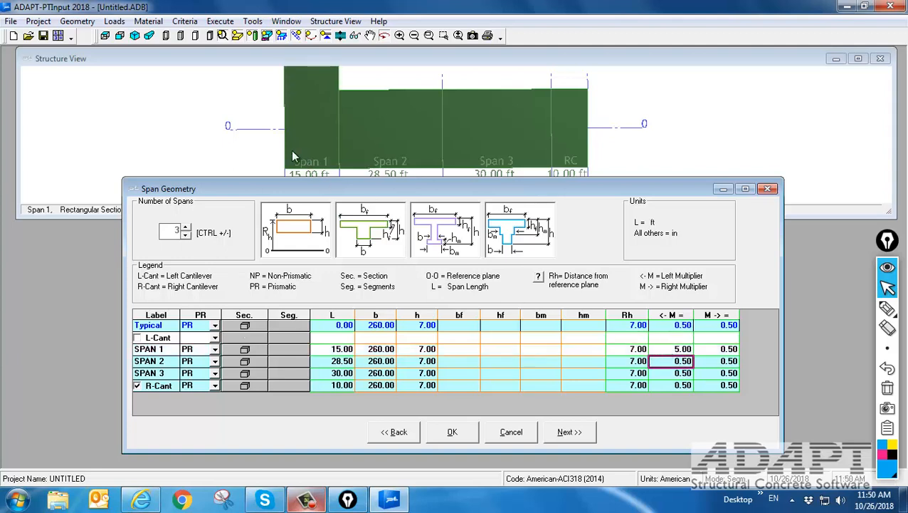
left_click(340, 160)
scroll(400, 176, "down", 7)
scroll(393, 198, "down", 3)
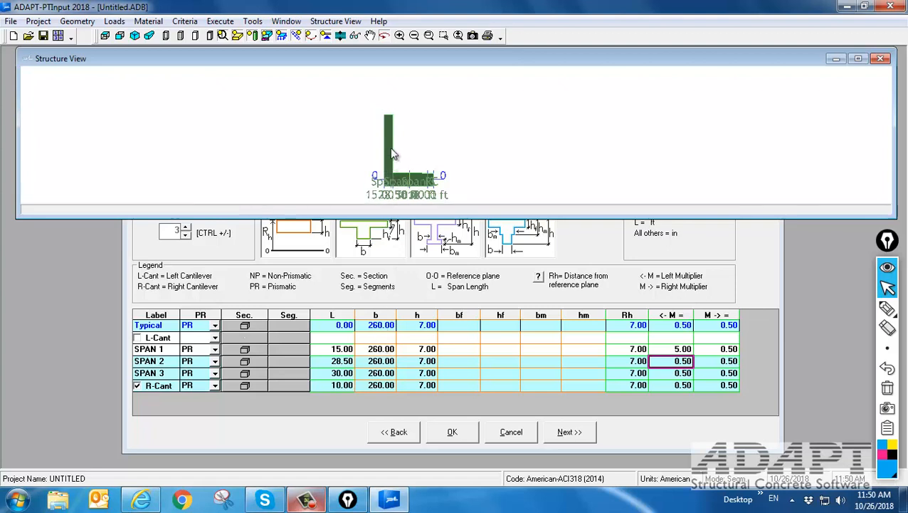
Set span 1's left multiplier back to 0.50.
left_click(670, 349)
type("0.5")
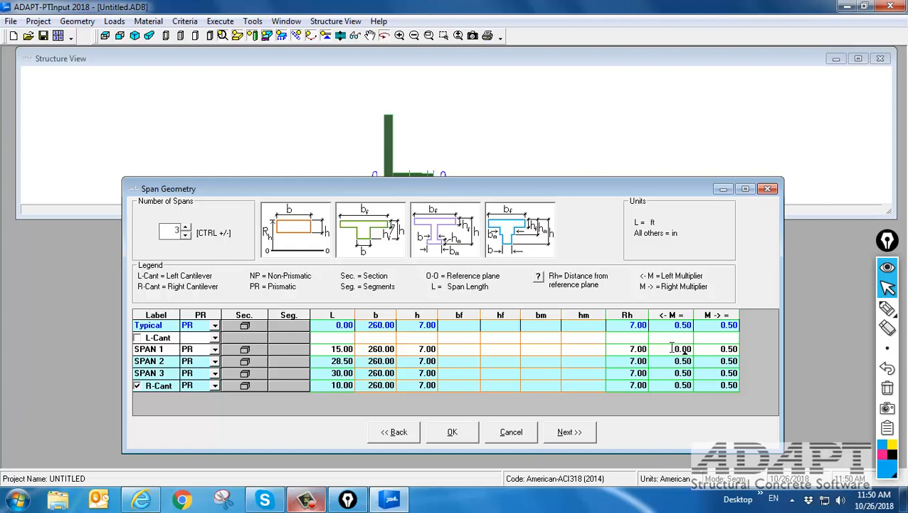
key("Return")
Review the modeled spans in elevation and return the structure view to plan.
left_click(477, 131)
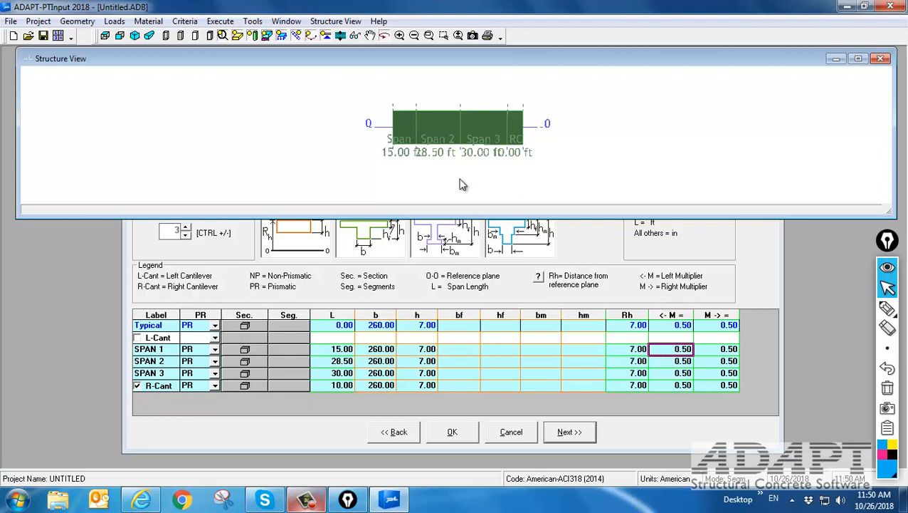
scroll(424, 131, "up", 3)
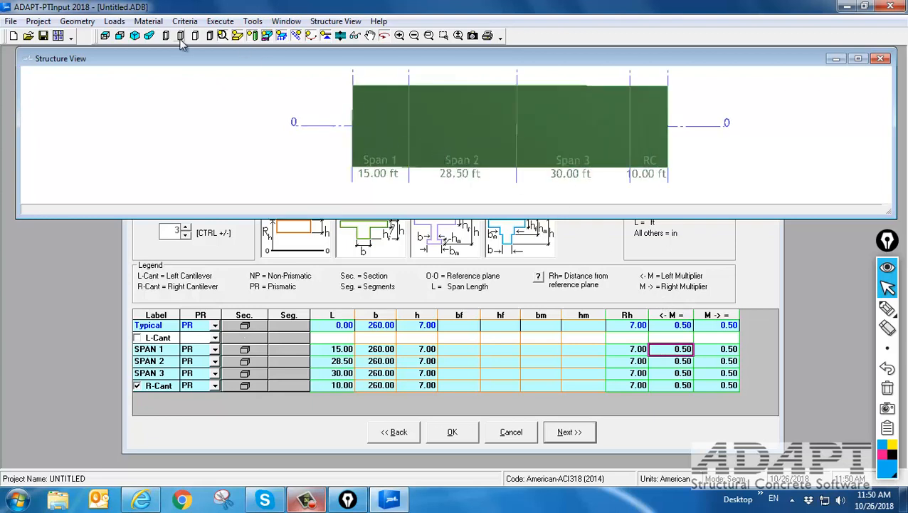
left_click(120, 36)
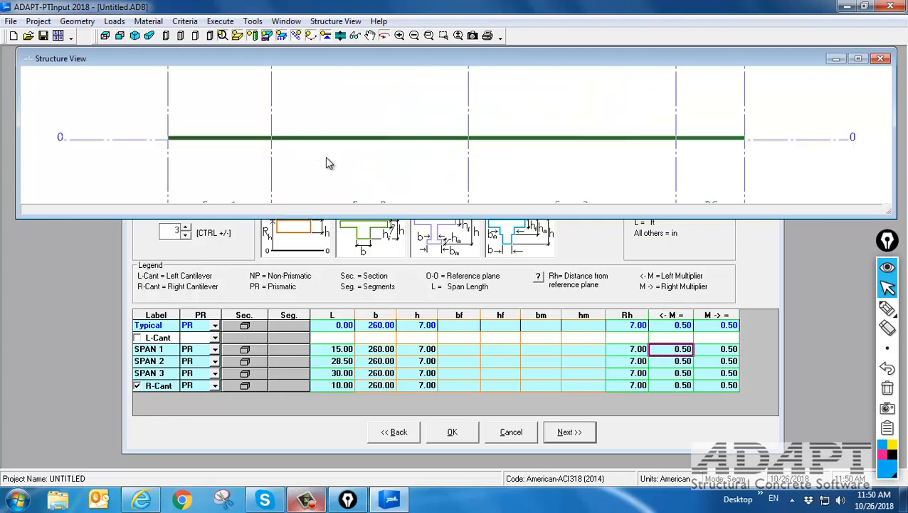
scroll(442, 129, "down", 3)
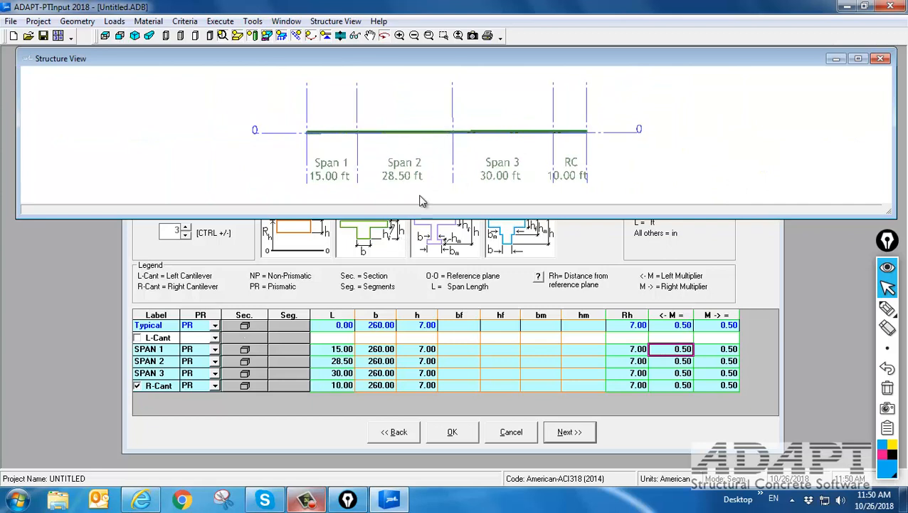
left_click(105, 35)
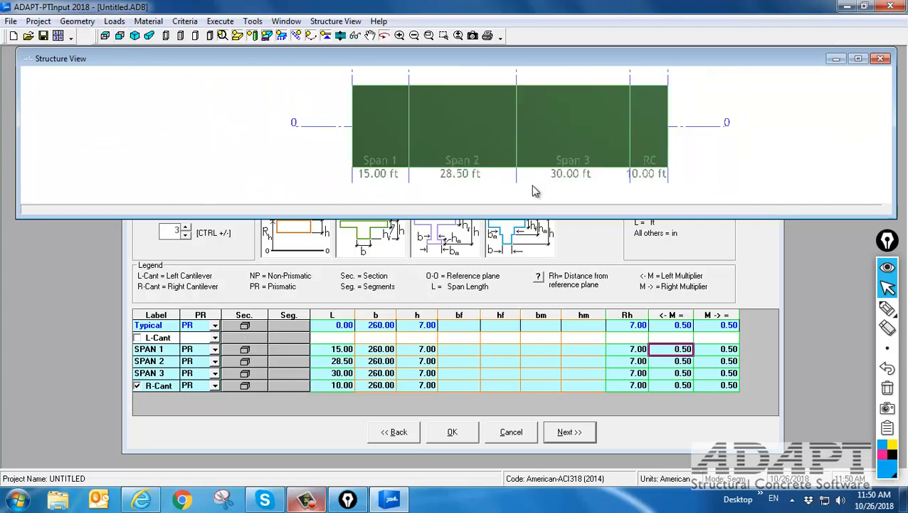
Make span 3 non-prismatic (NP) and set its number of segments to 5.
left_click(215, 374)
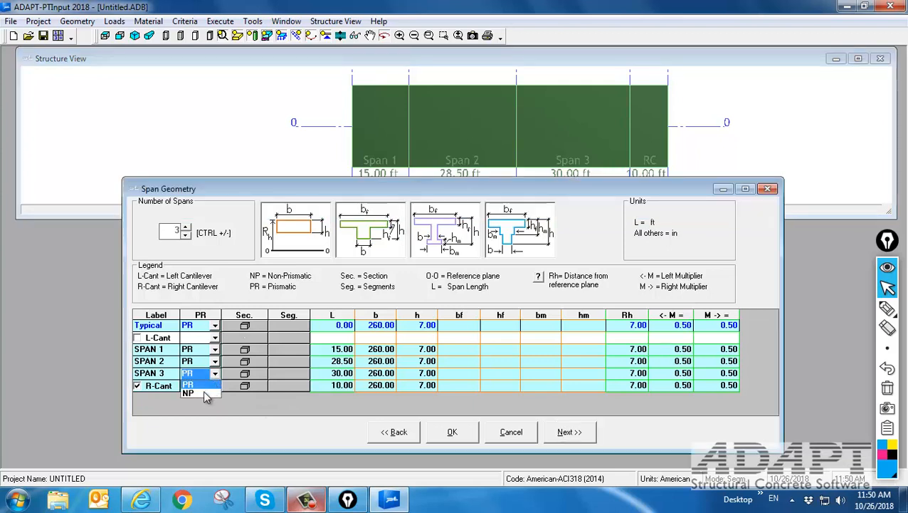
left_click(189, 393)
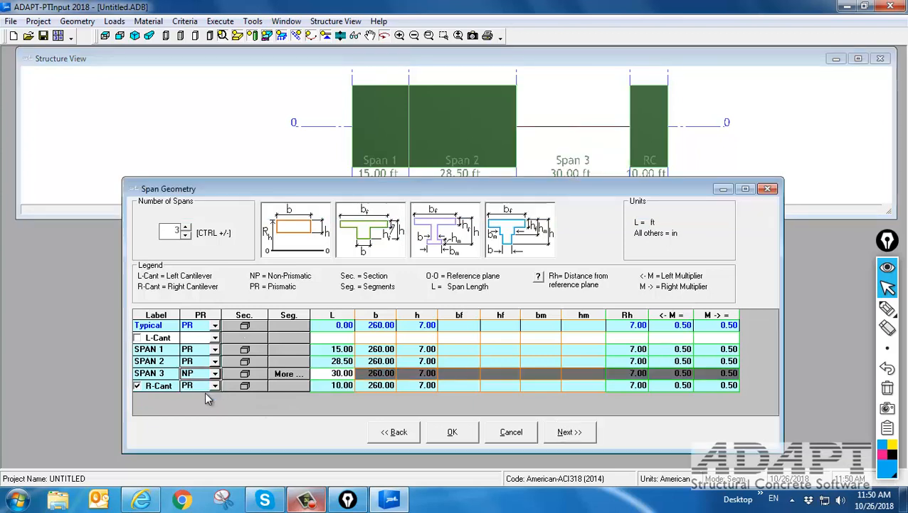
left_click(287, 375)
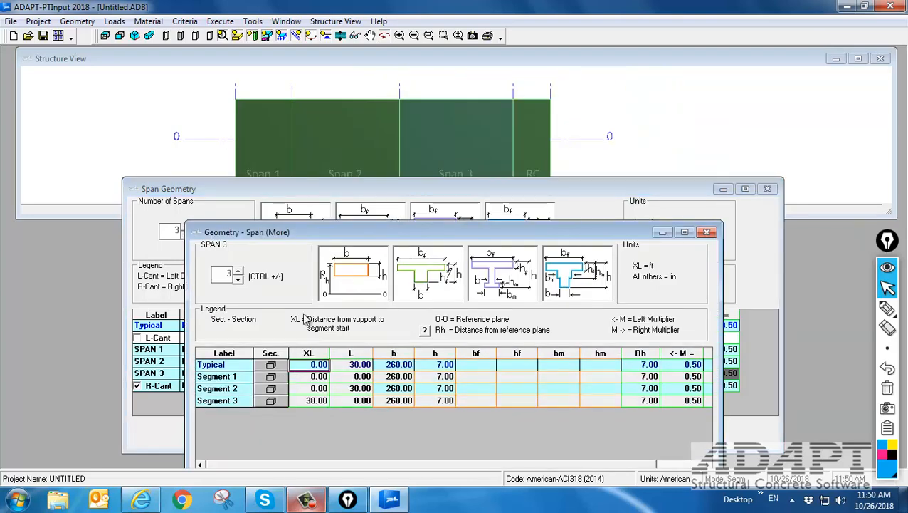
left_click(240, 272)
left_click(240, 272)
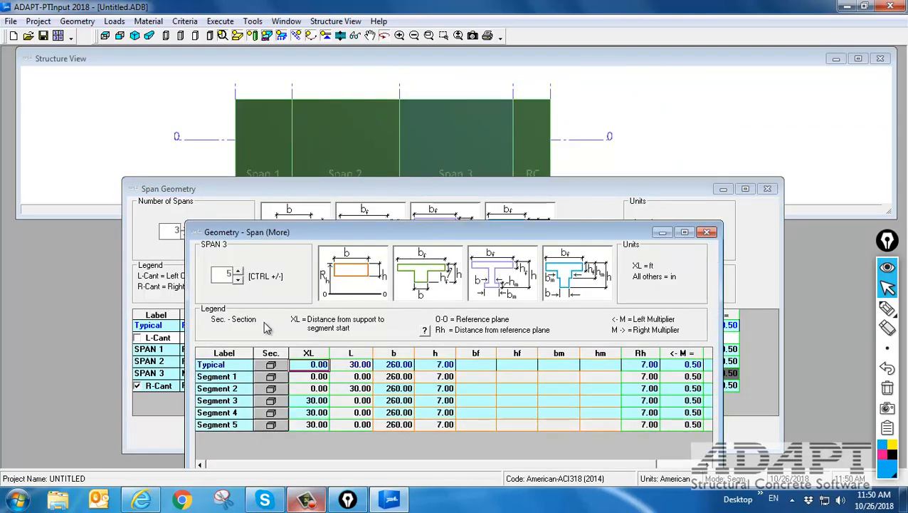
Show the structure in elevation and examine span 3 between its supports.
left_click(302, 401)
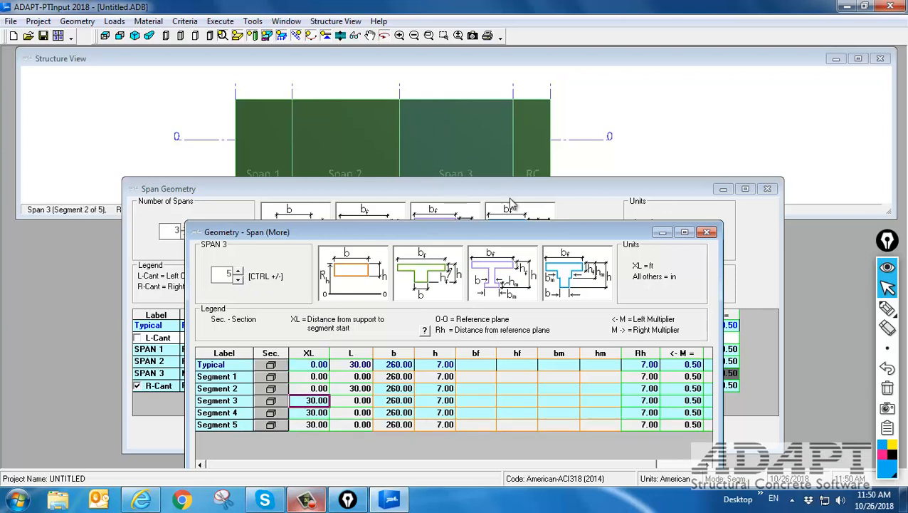
left_click(585, 117)
left_click(120, 35)
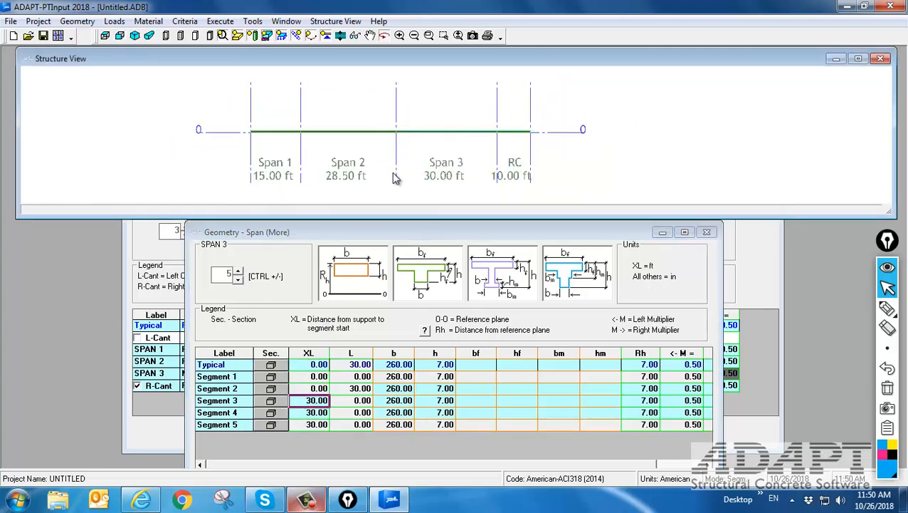
scroll(420, 137, "up", 4)
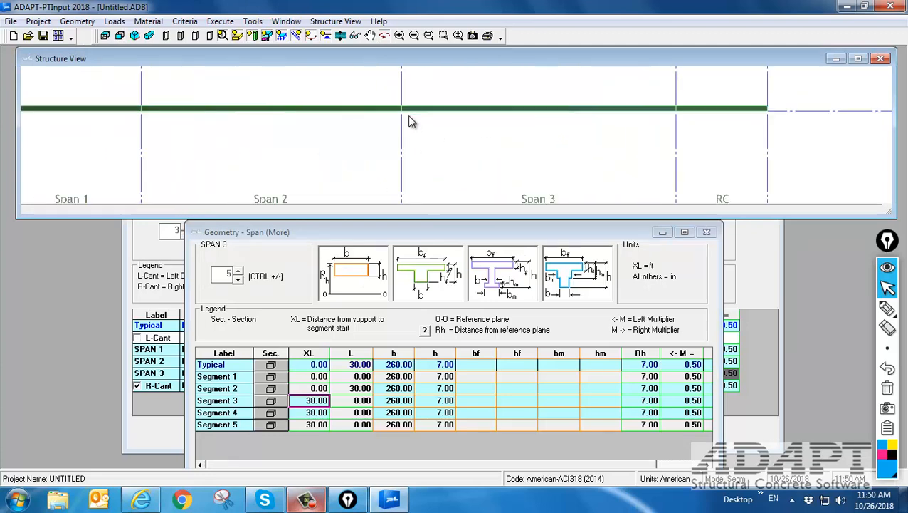
scroll(412, 119, "down", 4)
scroll(396, 132, "up", 3)
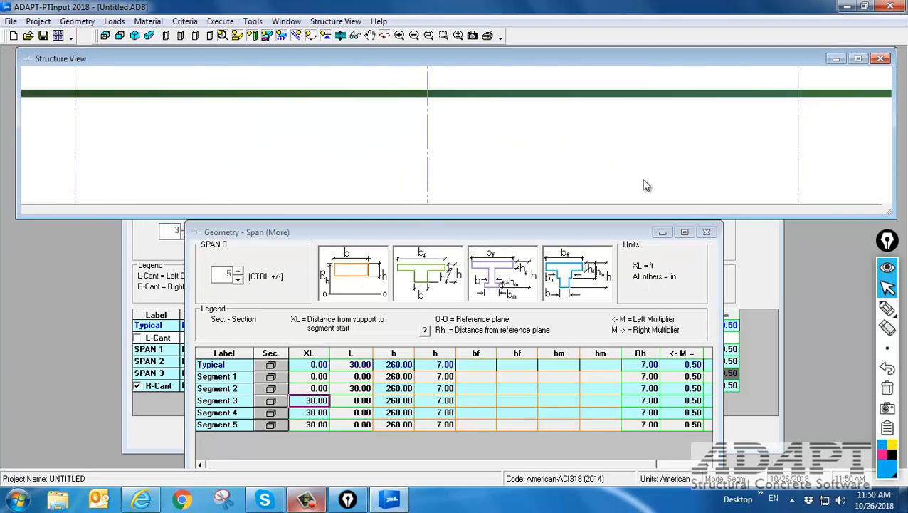
Mark the support faces and the segment boundaries at 10 and 20 ft on span 3 with the annotation pen, and clear the marks.
left_click(887, 307)
left_click_drag(415, 98, 420, 189)
left_click_drag(442, 96, 442, 198)
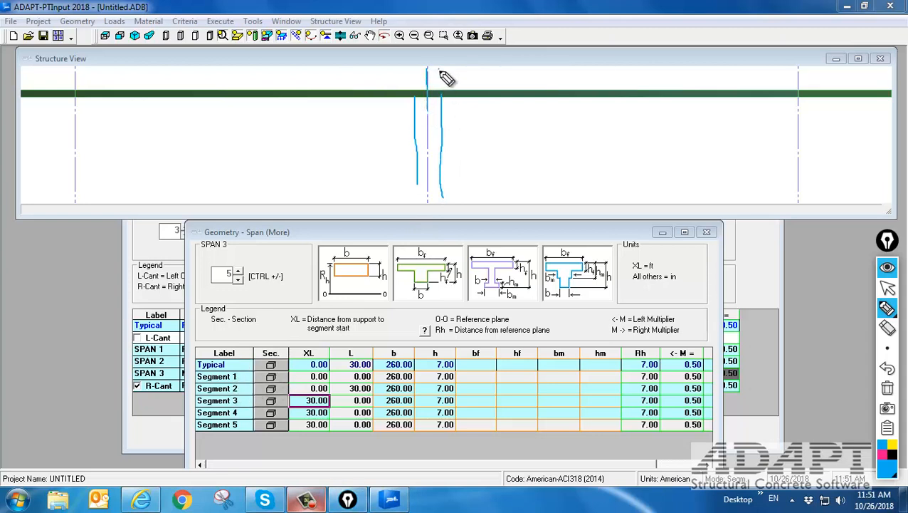
mouse_move(440, 105)
left_mouse_down()
mouse_move(448, 75)
mouse_move(421, 82)
left_mouse_up()
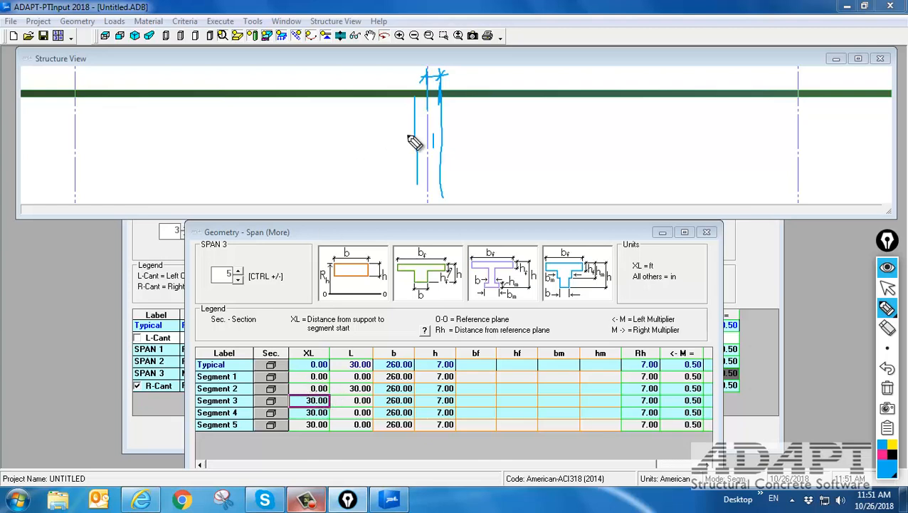
left_click_drag(525, 84, 525, 110)
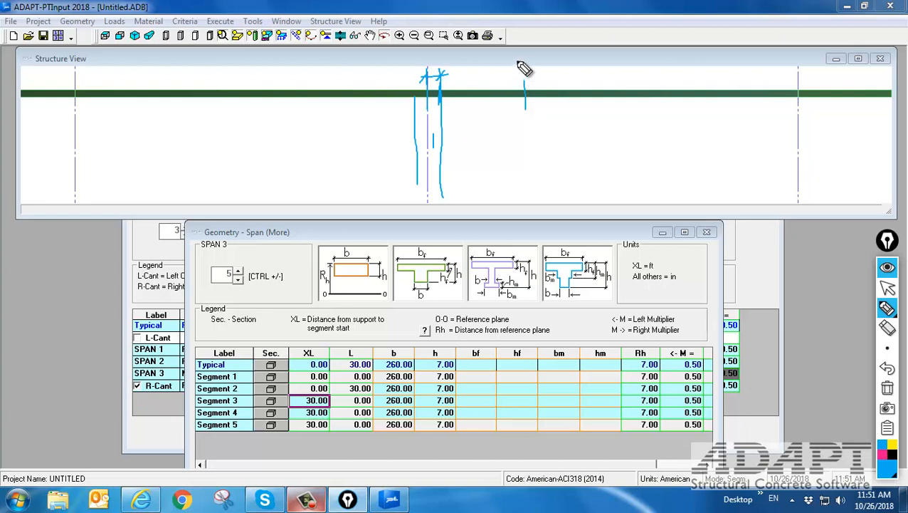
left_click_drag(518, 62, 524, 66)
mouse_move(474, 124)
left_mouse_down()
mouse_move(478, 135)
mouse_move(490, 129)
left_mouse_up()
left_click_drag(662, 73, 664, 119)
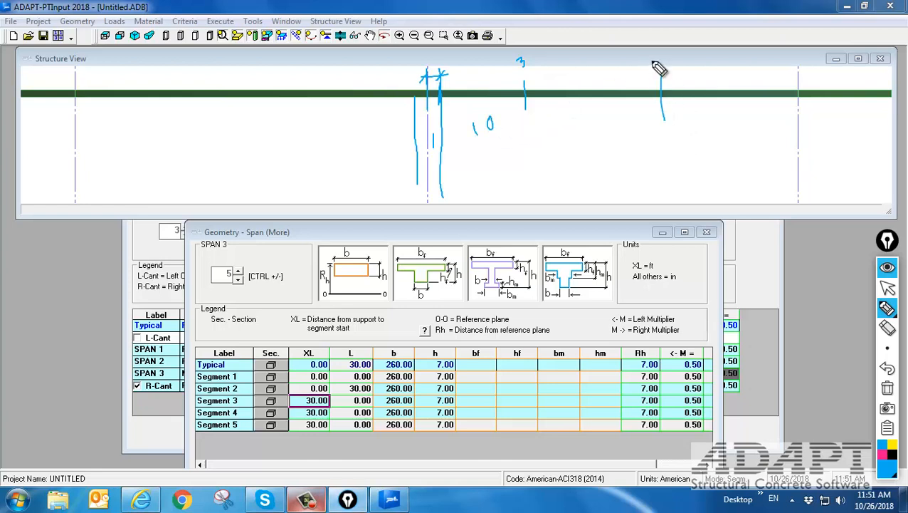
left_click_drag(656, 56, 660, 64)
left_click_drag(655, 127, 665, 126)
left_click(888, 388)
left_click(888, 286)
In span 3, set the start distance XL of segment 3 to 10 ft and of segment 4 to 20 ft.
left_click(300, 401)
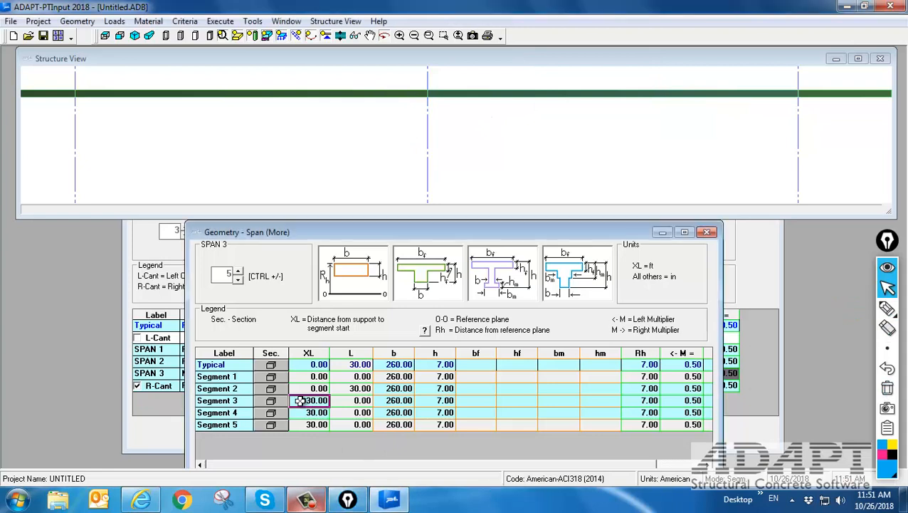
type("10")
key("Return")
left_click(303, 413)
type("20")
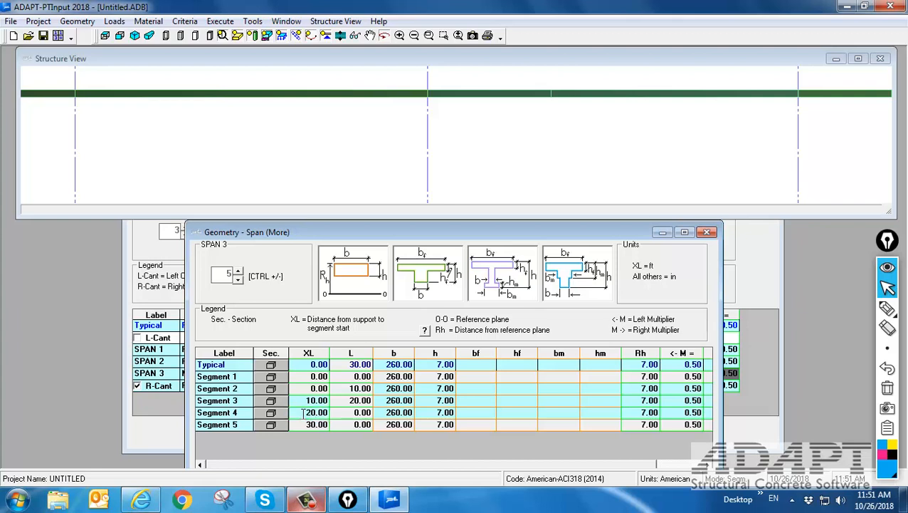
left_click(383, 410)
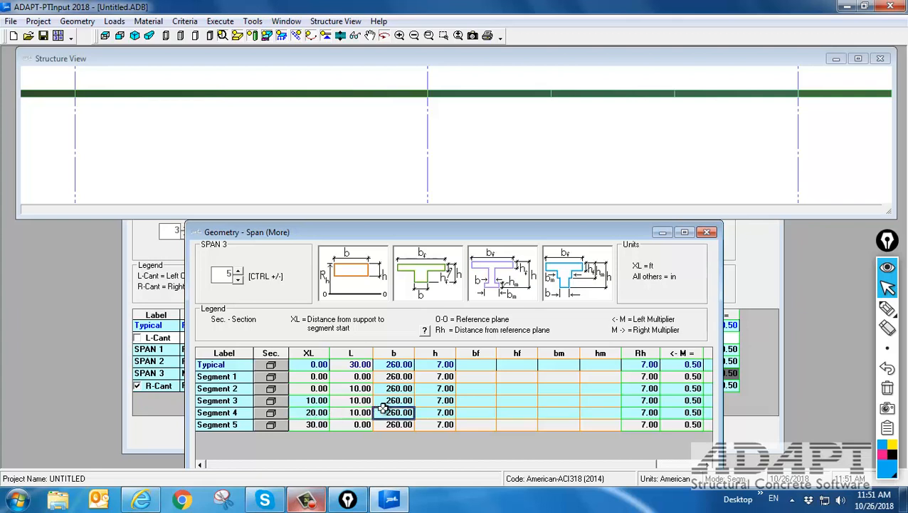
Set the width b of span 3's segment 3 to 130 in.
left_click(389, 402)
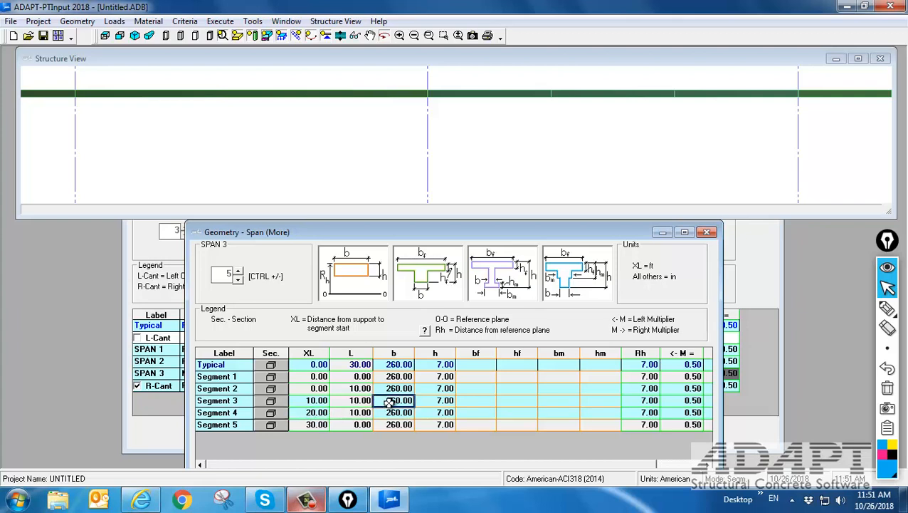
type("13")
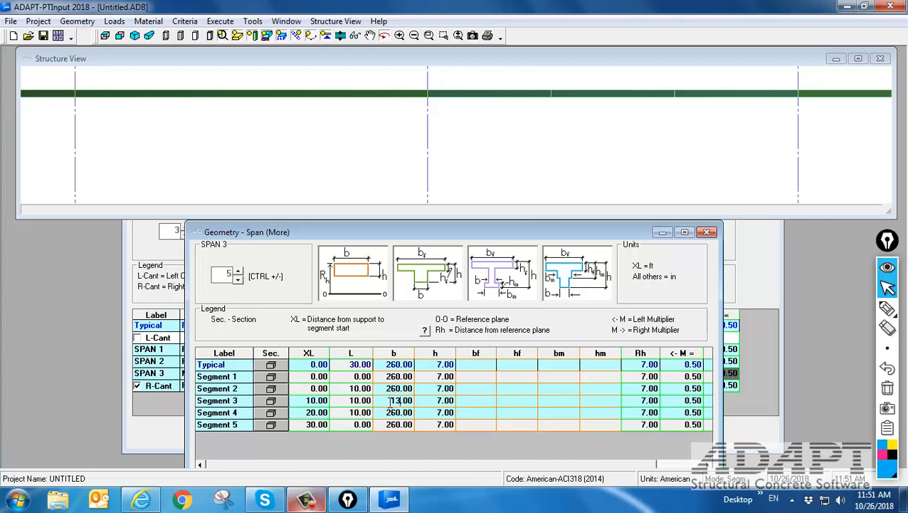
left_click(500, 402)
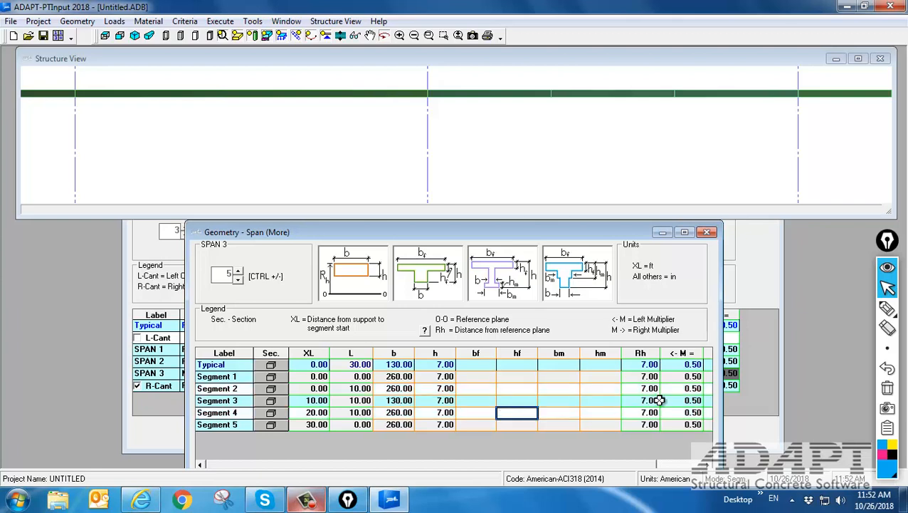
Set segment 3's left multiplier to 0.10 and right multiplier to 0.90, and accept span 3's segments.
left_click(680, 402)
left_click_drag(721, 440, 788, 434)
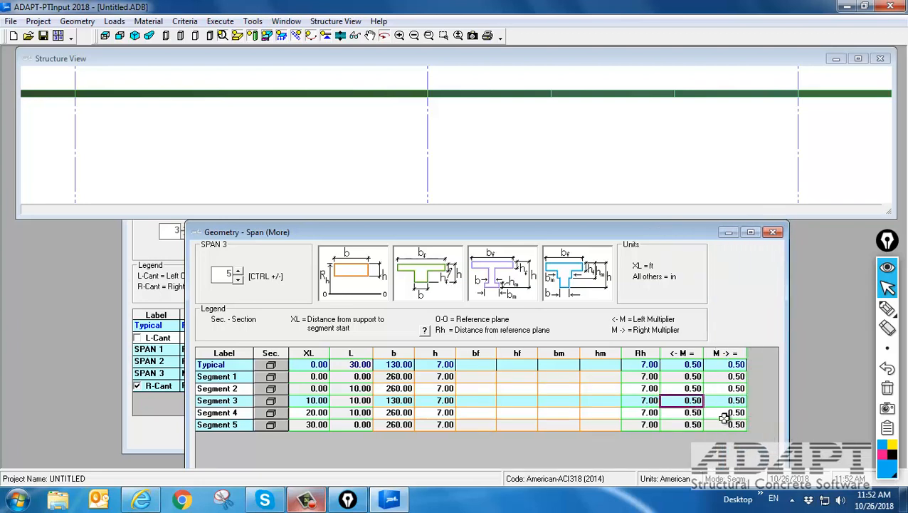
type("0")
key("Return")
left_click(724, 402)
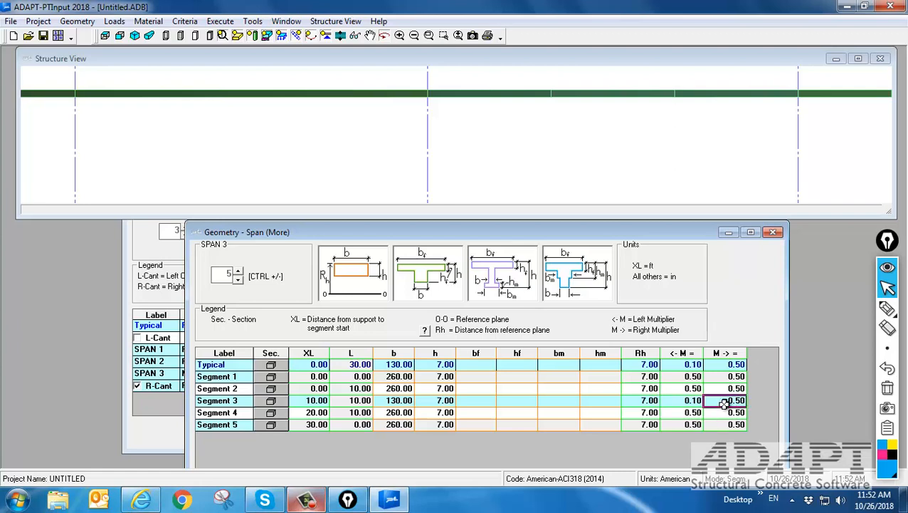
type("0")
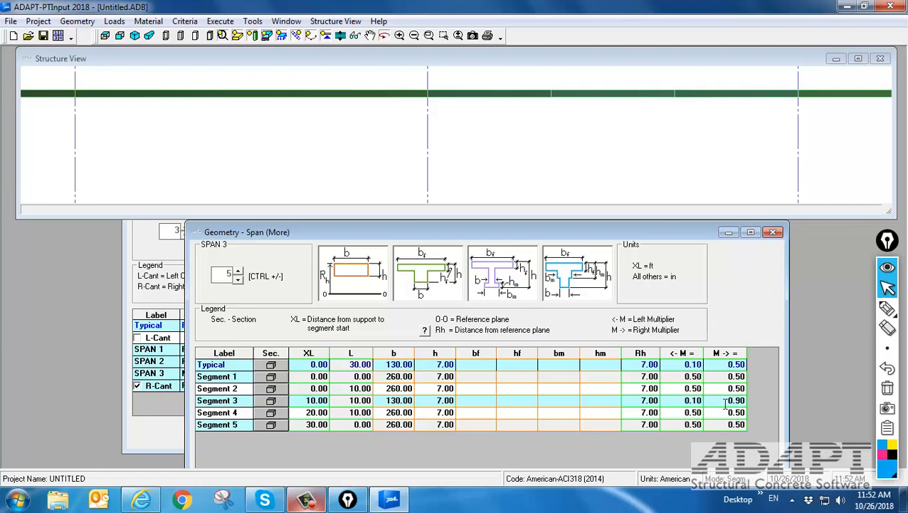
left_click_drag(487, 230, 487, 171)
left_click(470, 424)
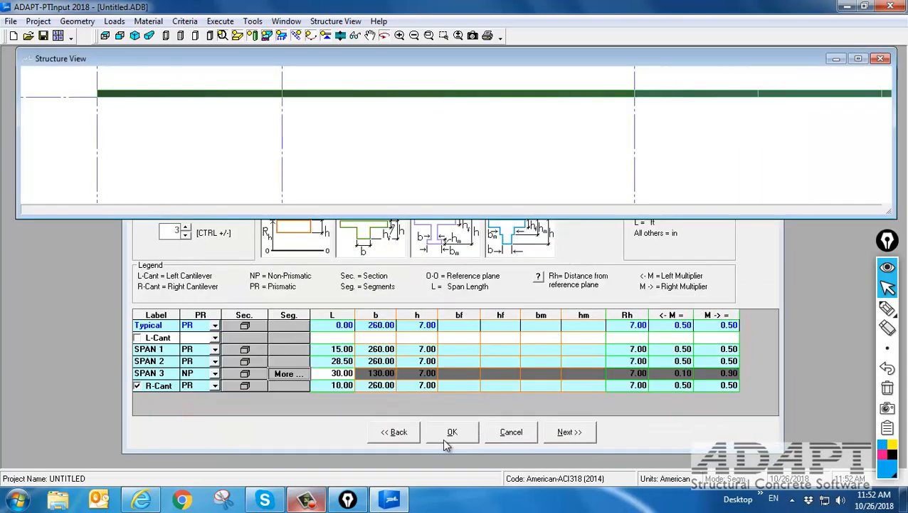
Advance to the support geometry and rotate the structure toward plan to examine the narrowed segment of span 3.
left_click(572, 436)
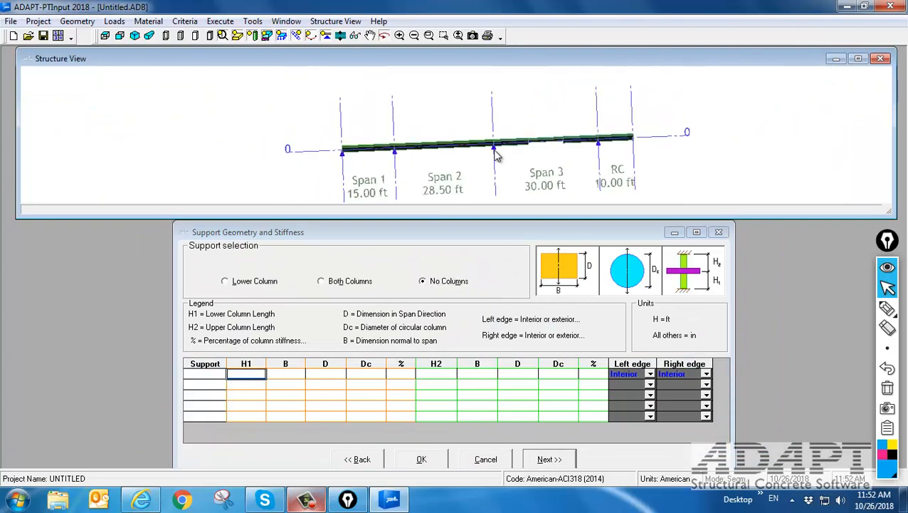
left_click_drag(519, 165, 521, 202)
left_click_drag(459, 135, 449, 151)
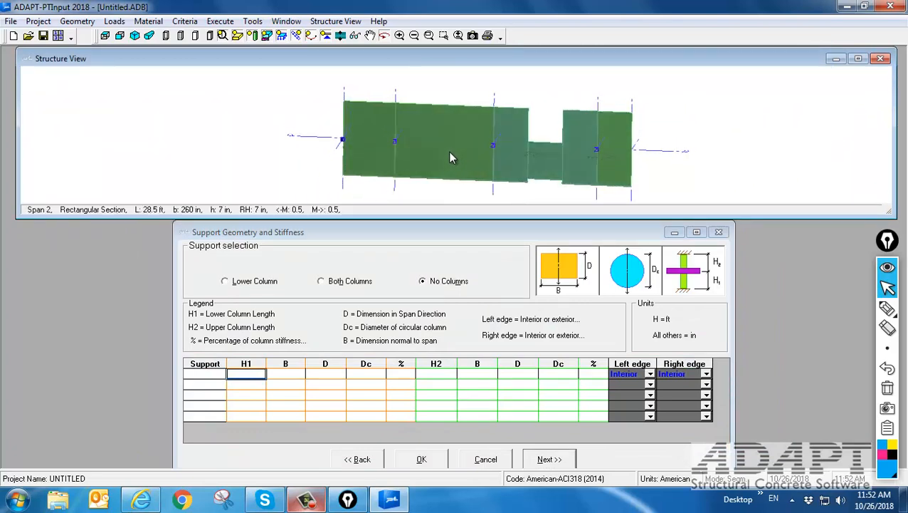
scroll(574, 155, "up", 3)
scroll(510, 115, "up", 1)
scroll(498, 100, "down", 3)
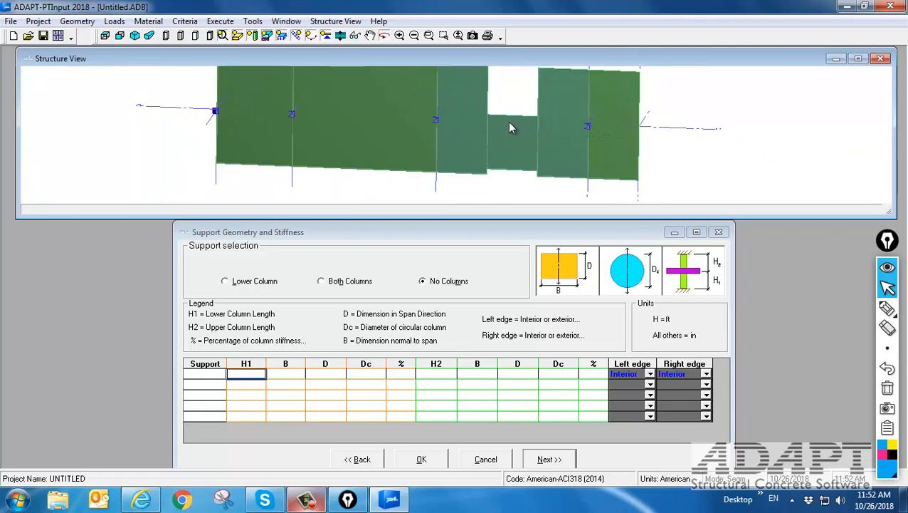
left_click_drag(482, 195, 482, 177)
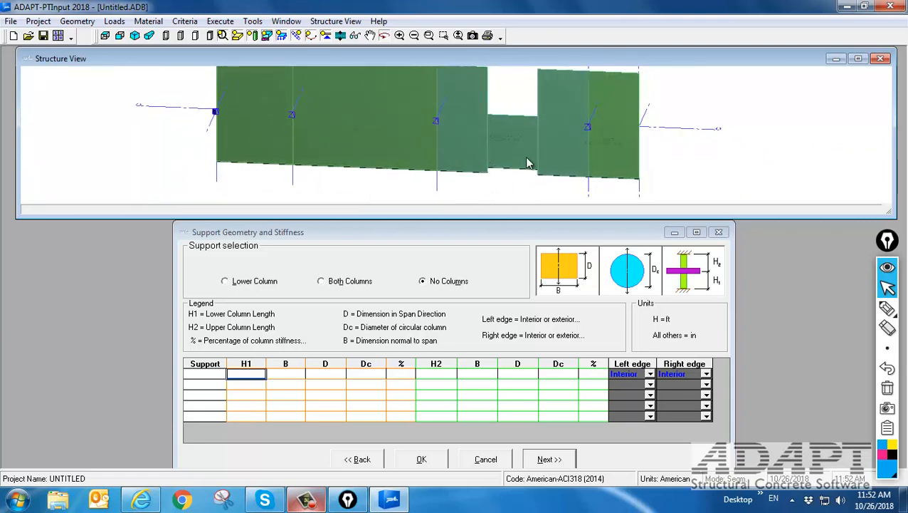
Return to span 3's segments, set segment 3's left multiplier to 0.02 and right multiplier to 0.98, and accept the segments.
left_click(357, 459)
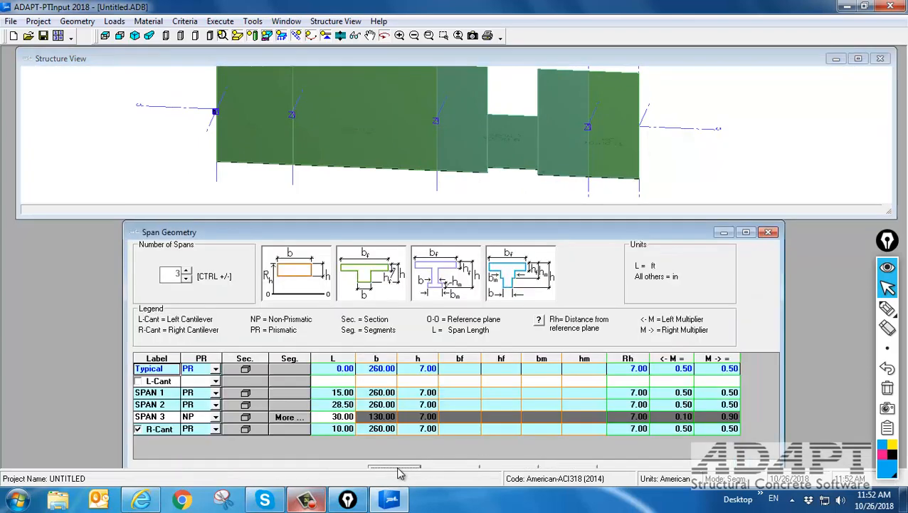
left_click(299, 420)
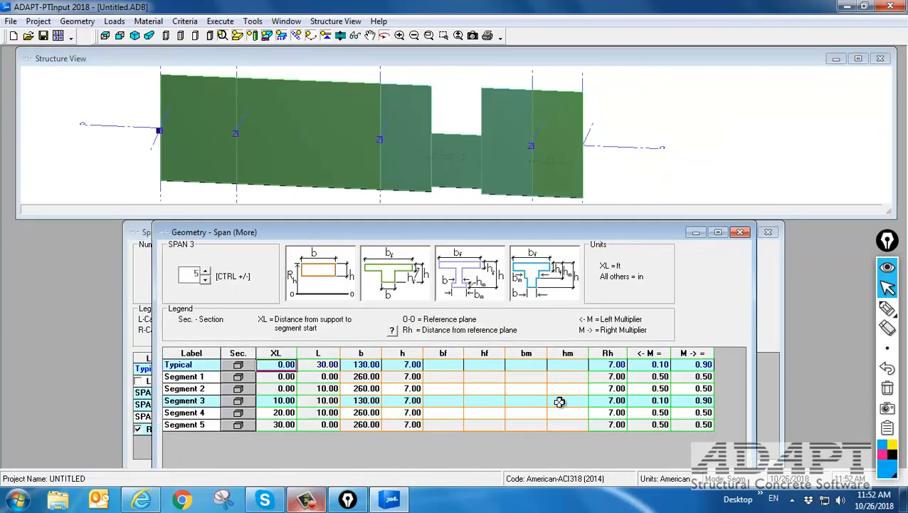
left_click(652, 403)
type("1")
key("Return")
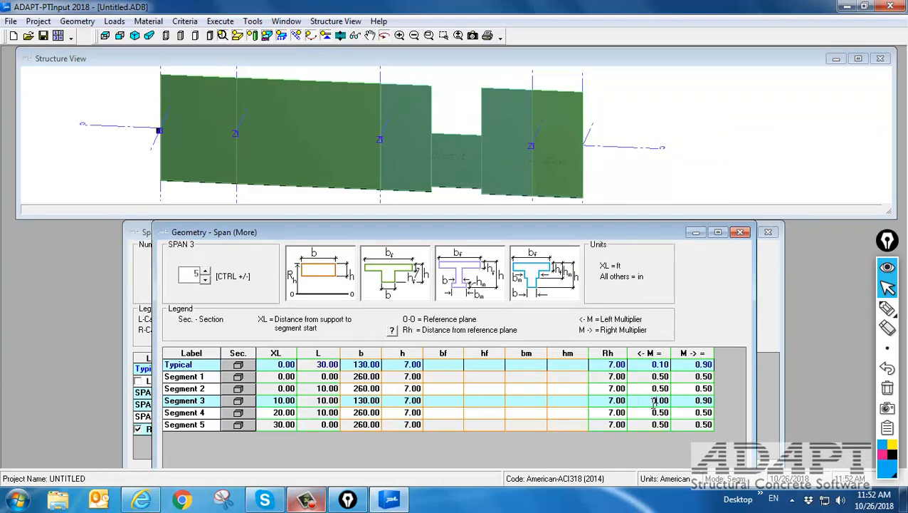
left_click(691, 405)
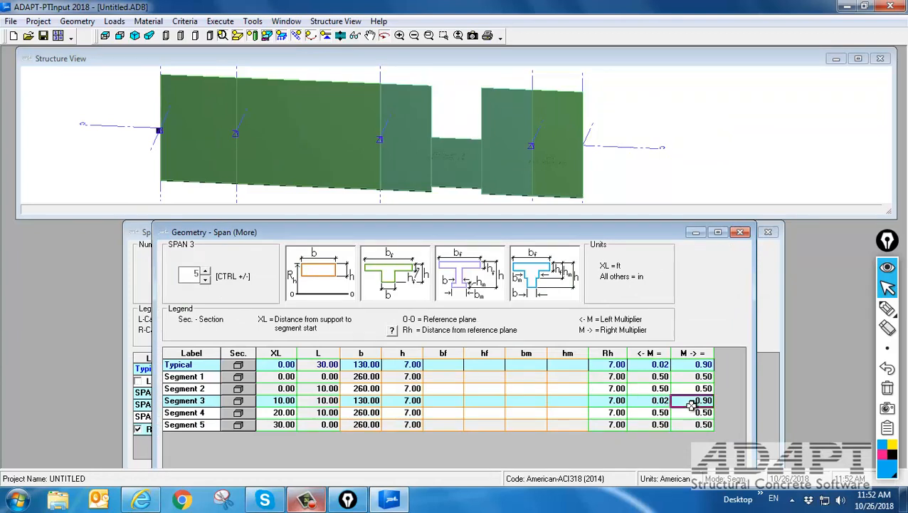
type("0")
key("Return")
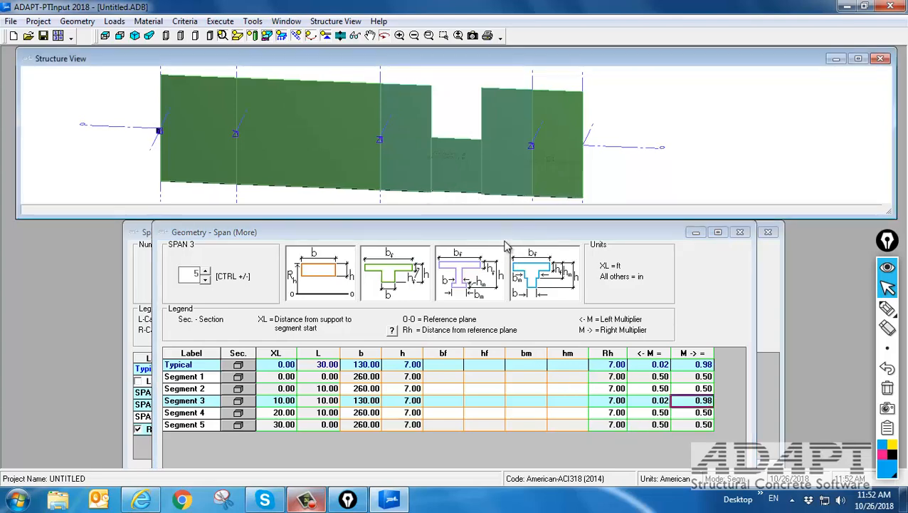
left_click_drag(508, 237, 501, 199)
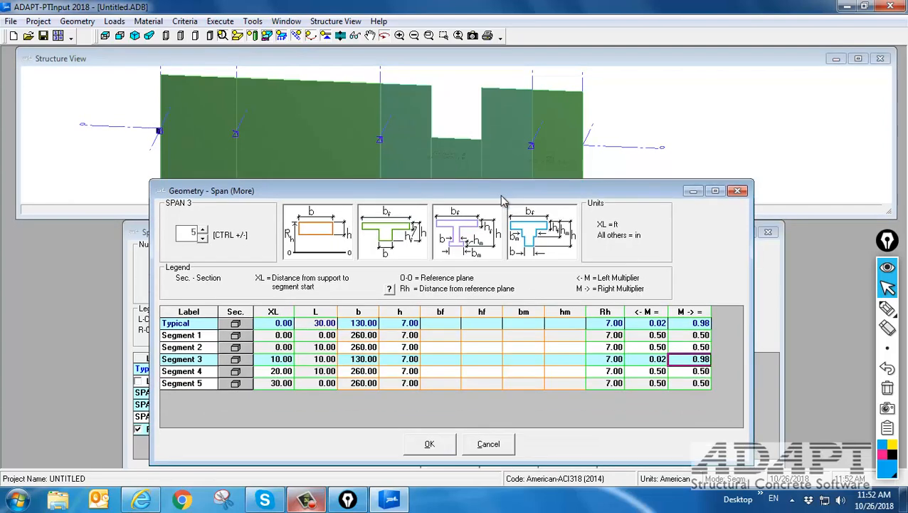
left_click(436, 449)
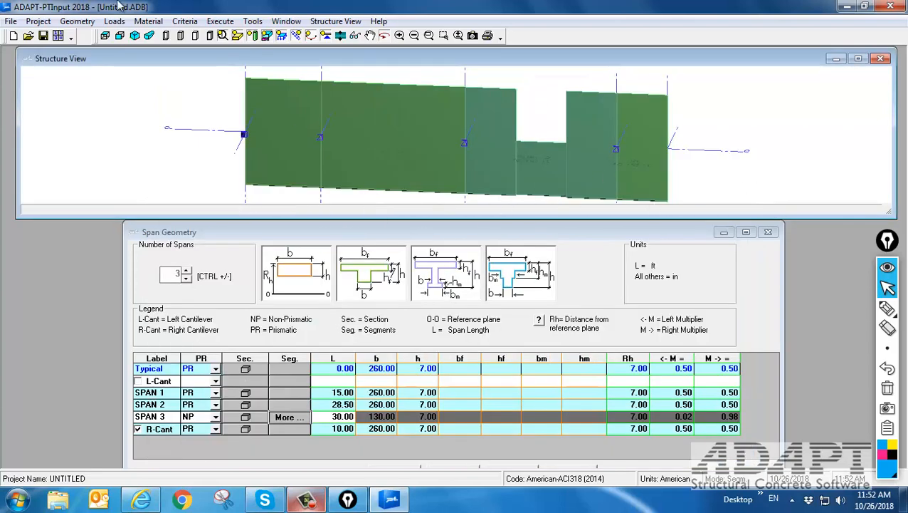
Show the structure in a 3D view with span labels and advance to the support geometry and stiffness input.
left_click(119, 36)
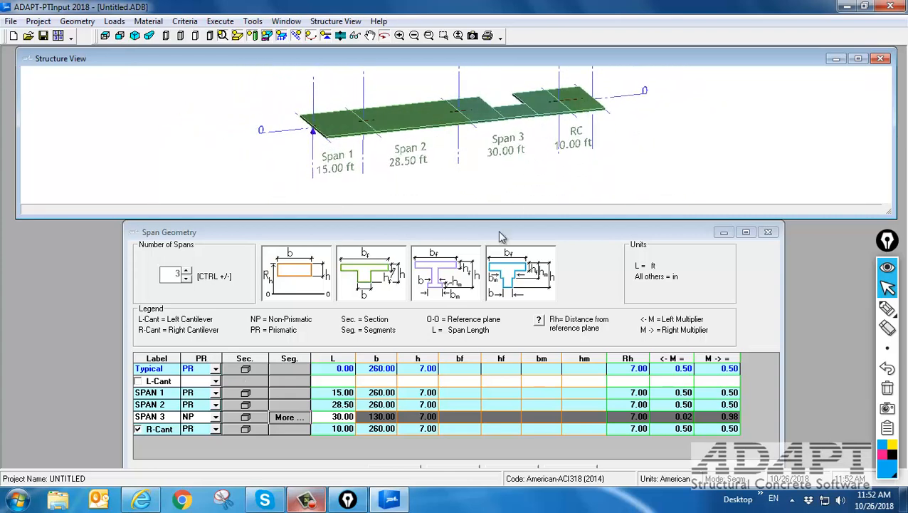
left_click_drag(490, 233, 486, 194)
left_click(563, 439)
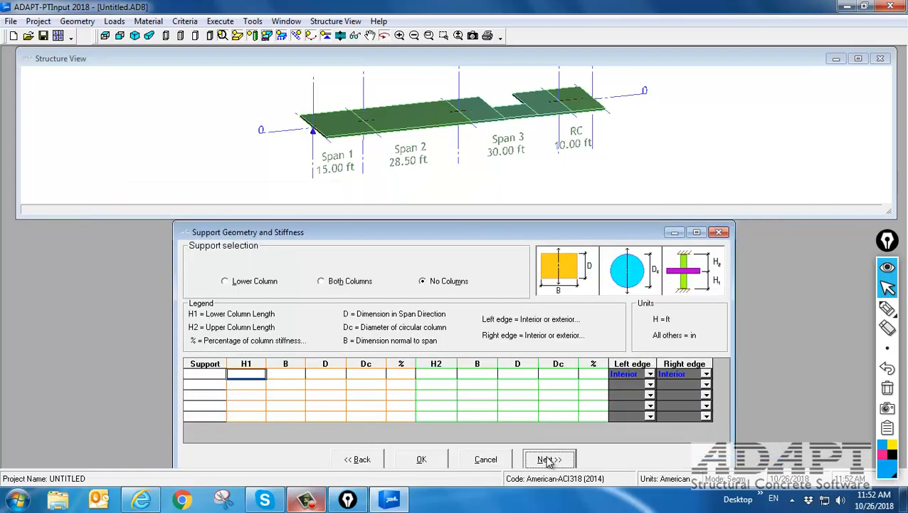
Choose lower columns as the supports and set the typical lower column length H1 to 10 ft.
left_click(225, 282)
left_click(256, 375)
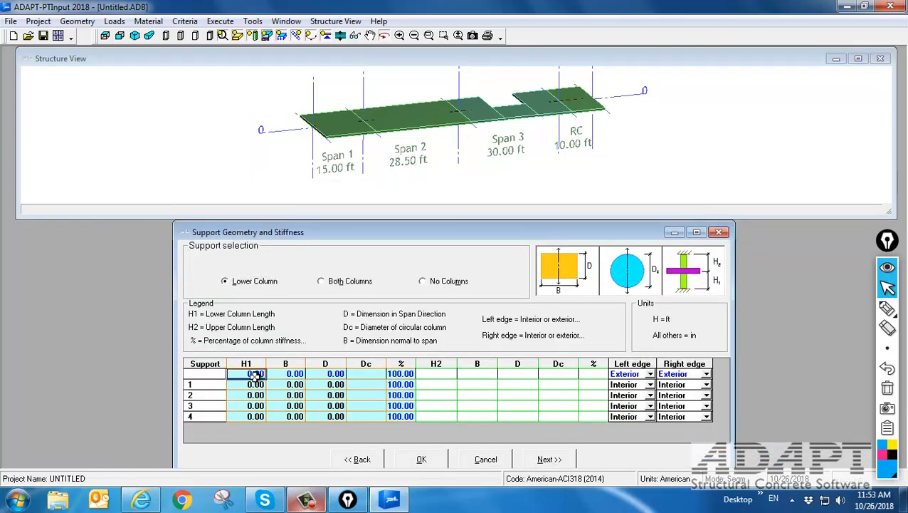
type("10")
key("Return")
Set the typical lower column dimensions to B 20 in and D 22 in for all supports.
left_click(281, 374)
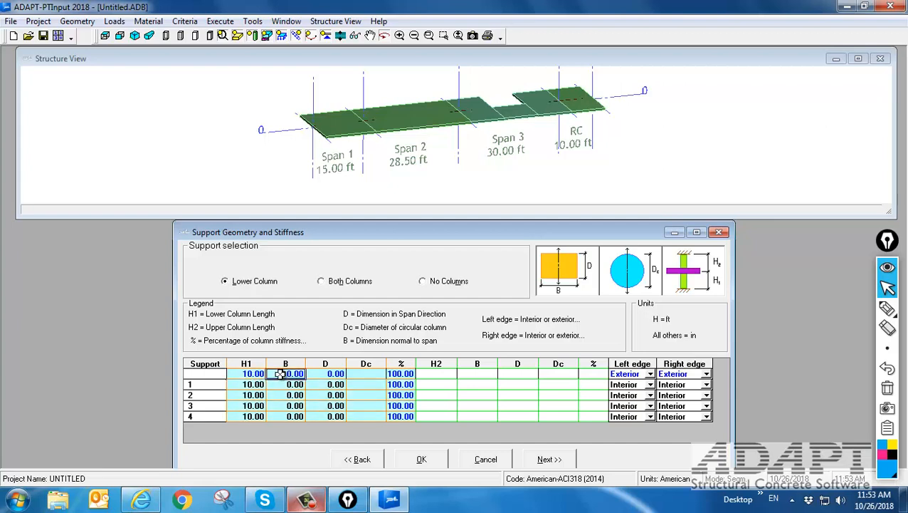
type("20")
key("Return")
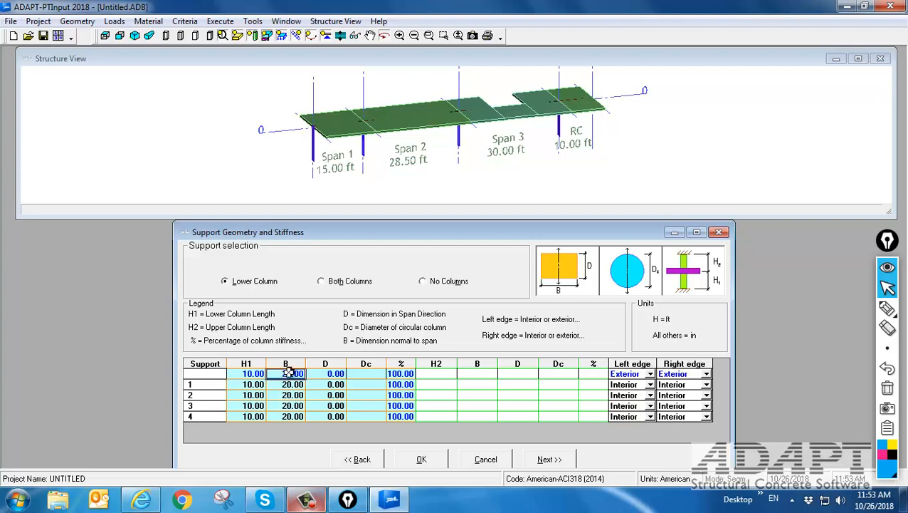
left_click(320, 376)
type("22")
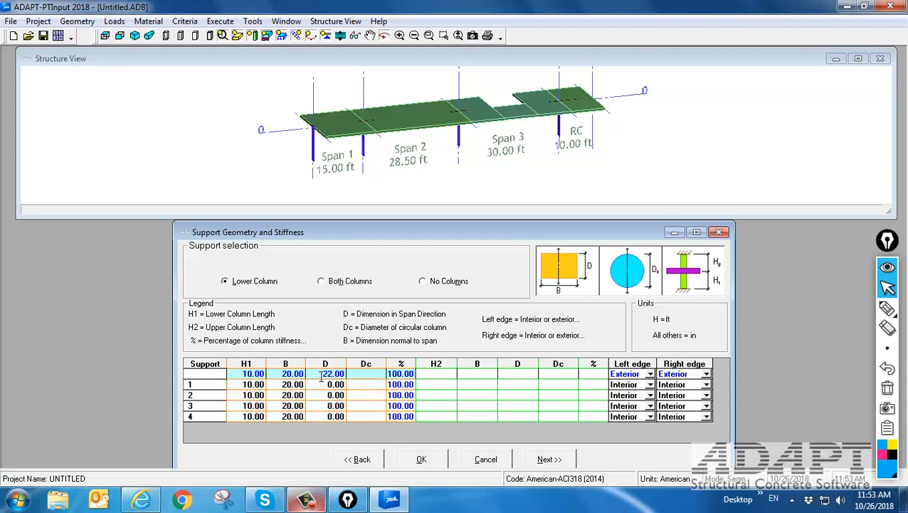
key("Return")
Rotate the structure to a near-elevation view and examine the lower columns beneath the slab.
left_click(448, 146)
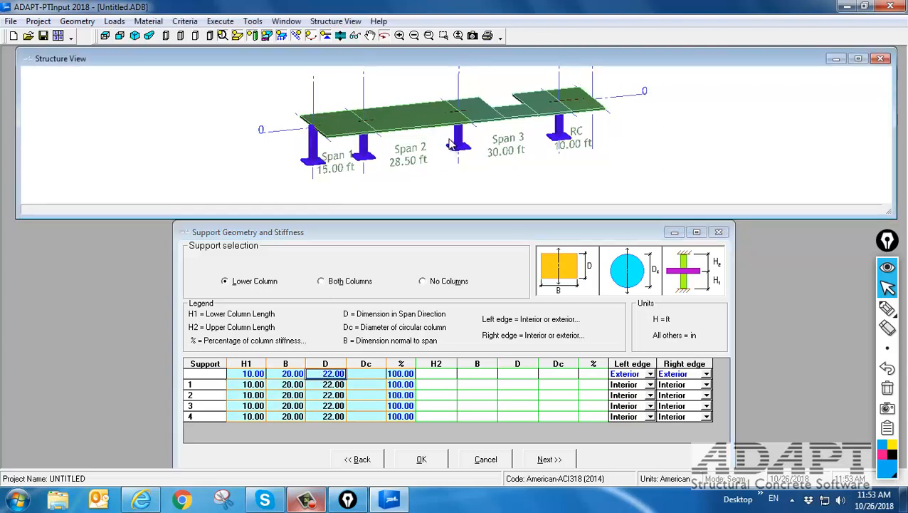
scroll(448, 141, "up", 4)
left_click_drag(488, 151, 570, 136)
Return to the span geometry, review the segment table of span 3, and accept it without edits.
left_click(365, 449)
left_click(360, 459)
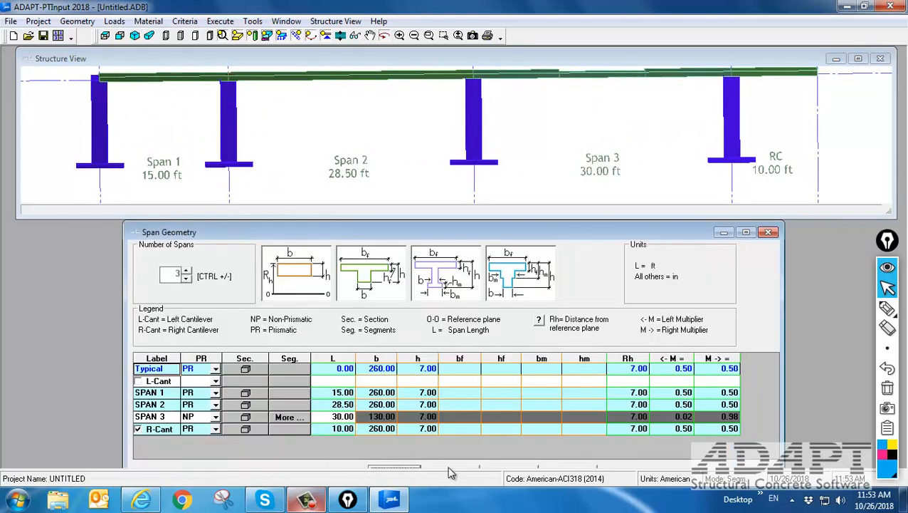
left_click_drag(417, 235, 418, 146)
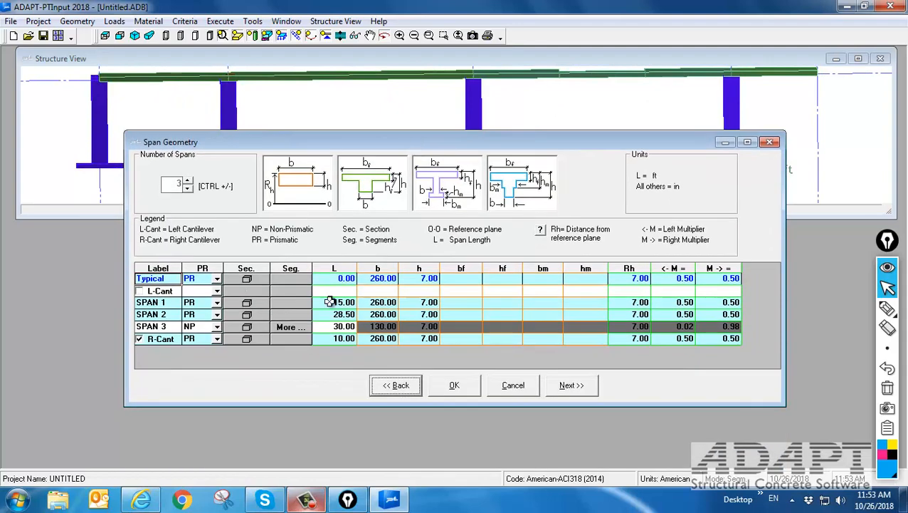
left_click(292, 328)
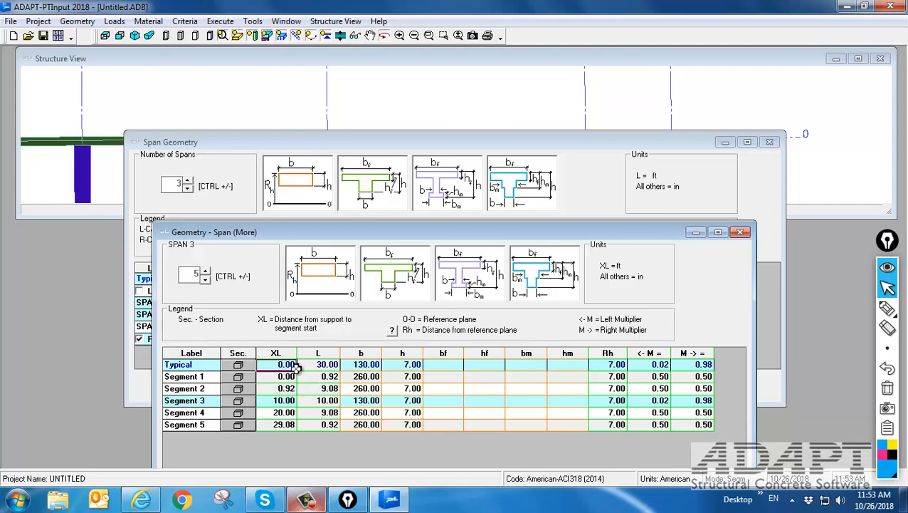
left_click_drag(359, 234, 354, 172)
left_click(435, 425)
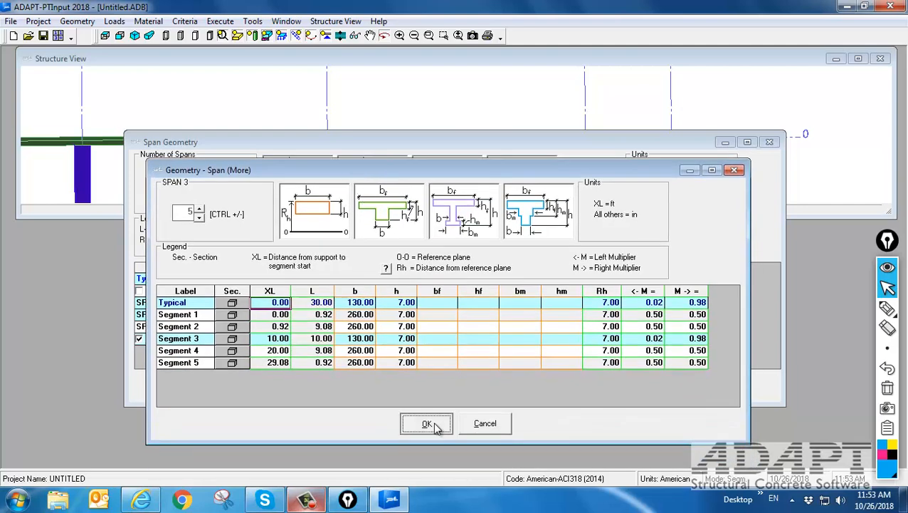
Advance to the support geometry and examine the column-to-slab joint at the third support in elevation.
left_click(567, 385)
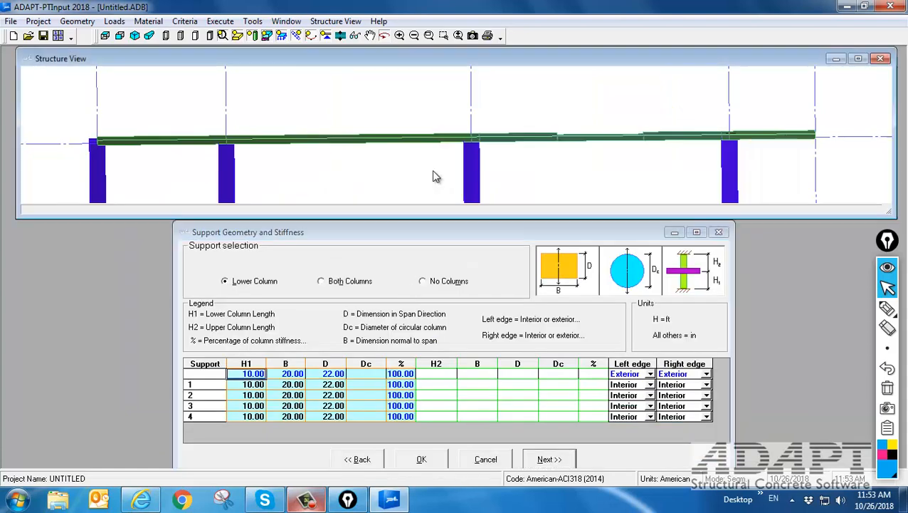
scroll(456, 153, "up", 4)
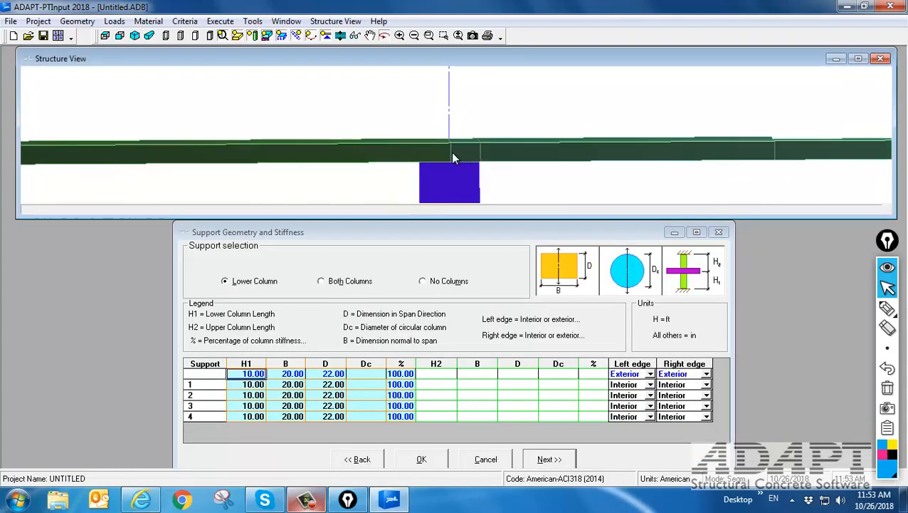
scroll(443, 154, "down", 3)
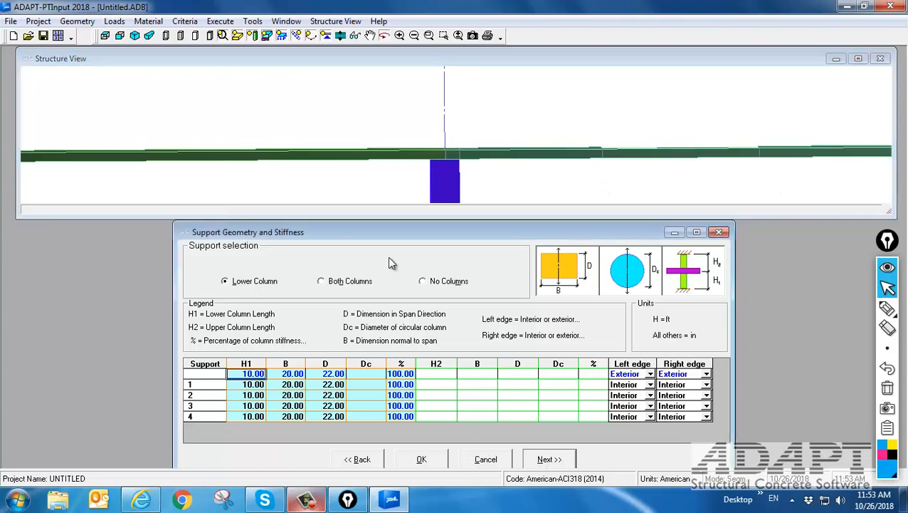
left_click_drag(381, 238, 380, 225)
scroll(390, 110, "down", 5)
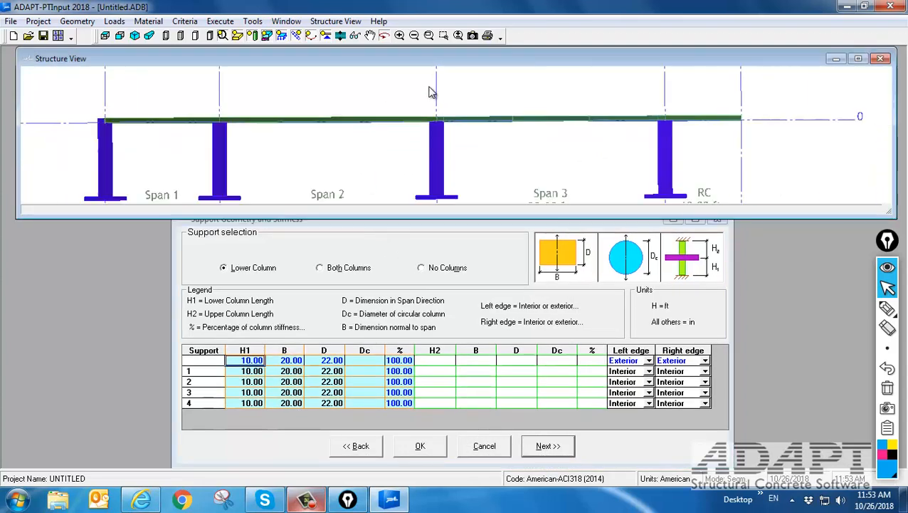
left_click_drag(339, 144, 343, 163)
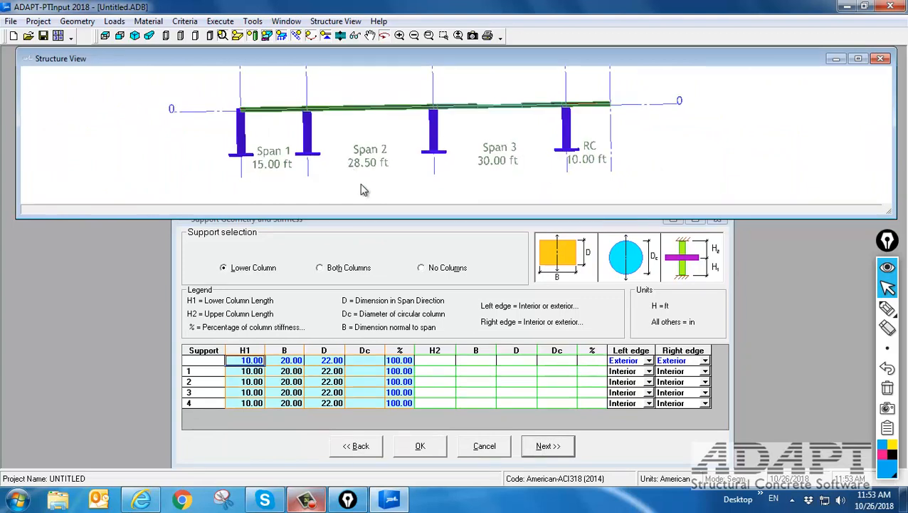
left_click(367, 284)
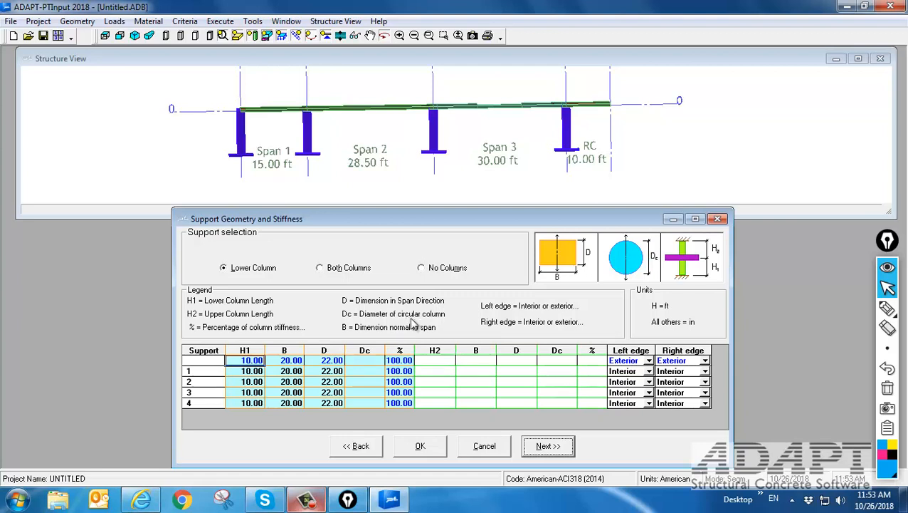
Sketch upper columns above the four supports with the annotation pen, and keep the current Windows color scheme when asked.
left_click(887, 308)
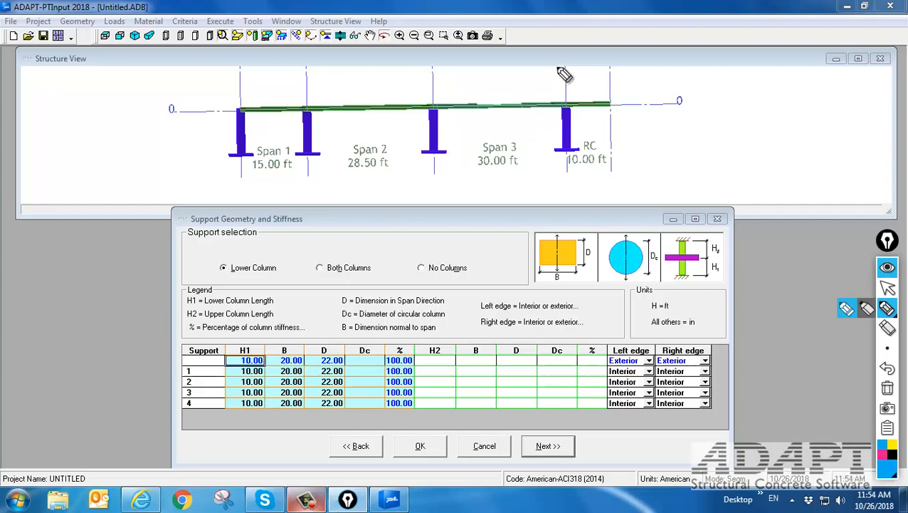
left_click_drag(557, 61, 561, 102)
left_click_drag(568, 61, 568, 99)
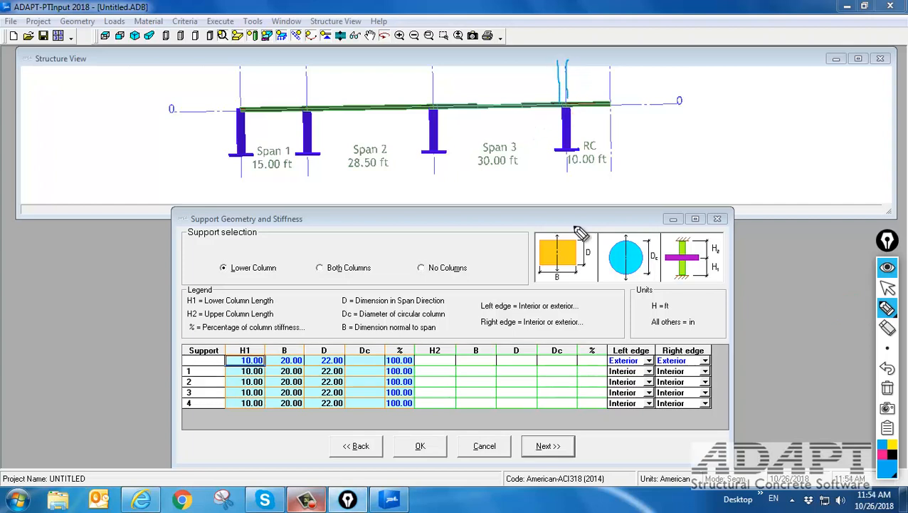
mouse_move(424, 66)
left_mouse_down()
mouse_move(427, 104)
mouse_move(437, 105)
left_mouse_up()
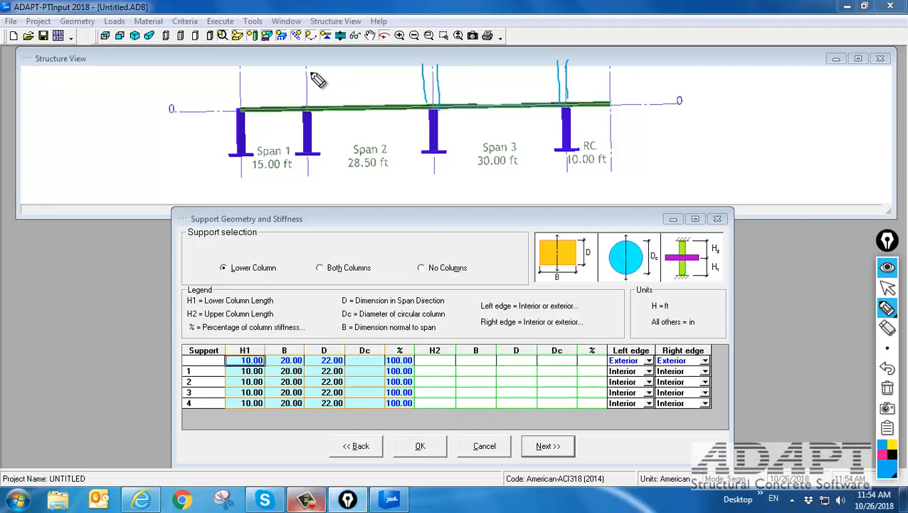
left_click_drag(303, 68, 304, 107)
left_click_drag(311, 70, 312, 107)
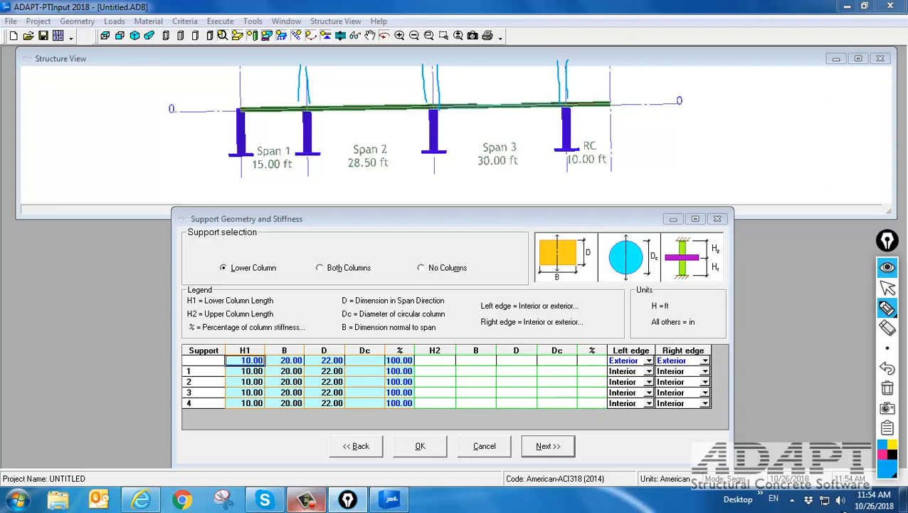
left_click_drag(231, 66, 233, 109)
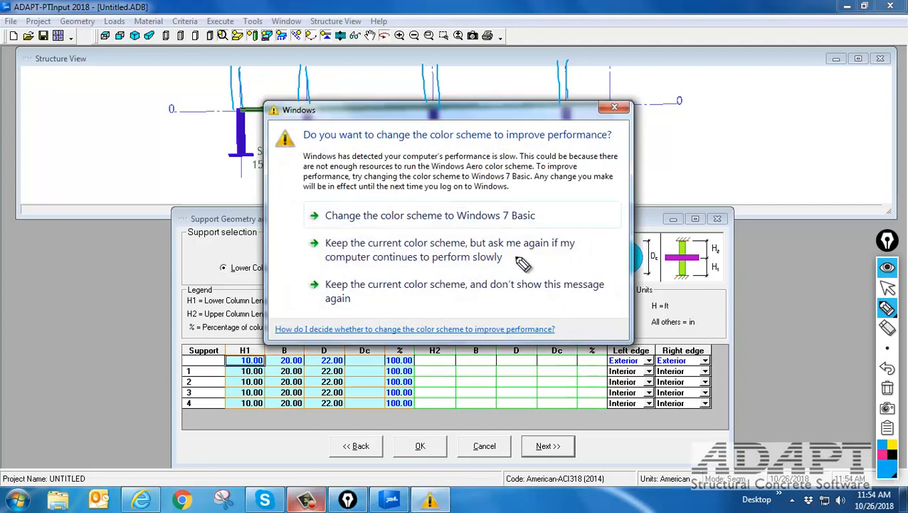
left_click(517, 261)
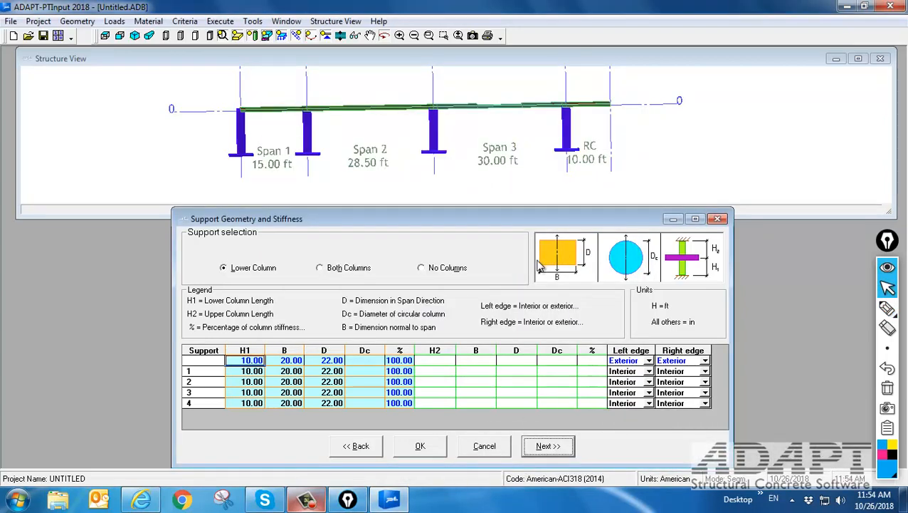
Show the structure in plan view and enlarge it to examine the left and right slab edges along the spans.
left_click(524, 181)
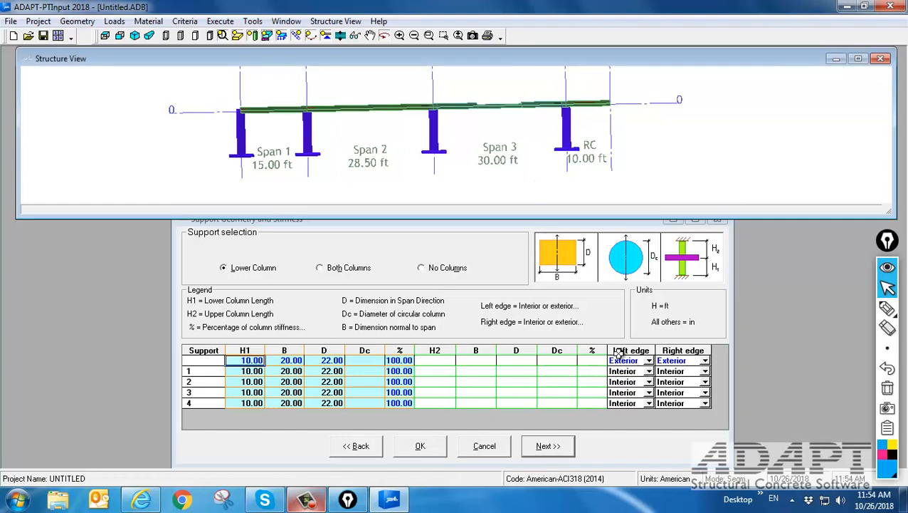
left_click(682, 349)
left_click(106, 37)
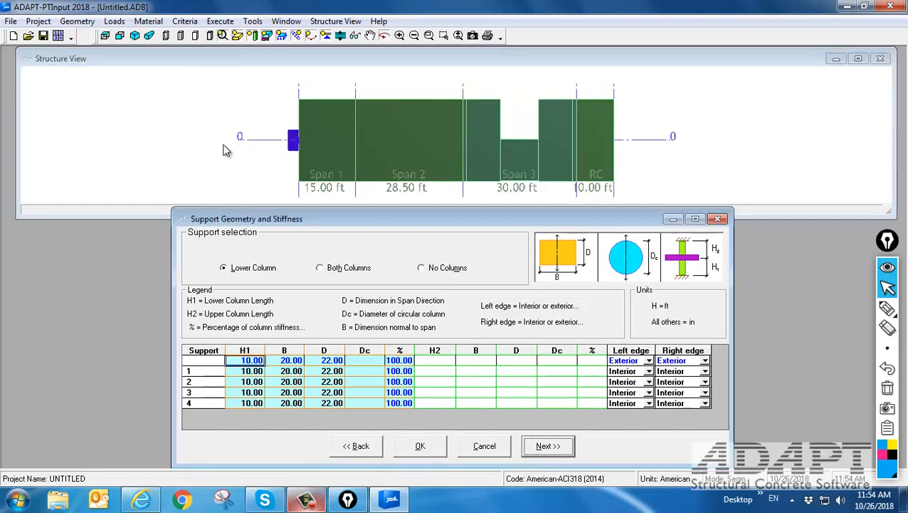
left_click_drag(261, 147, 283, 138)
scroll(304, 109, "up", 3)
scroll(303, 109, "down", 1)
scroll(291, 120, "down", 1)
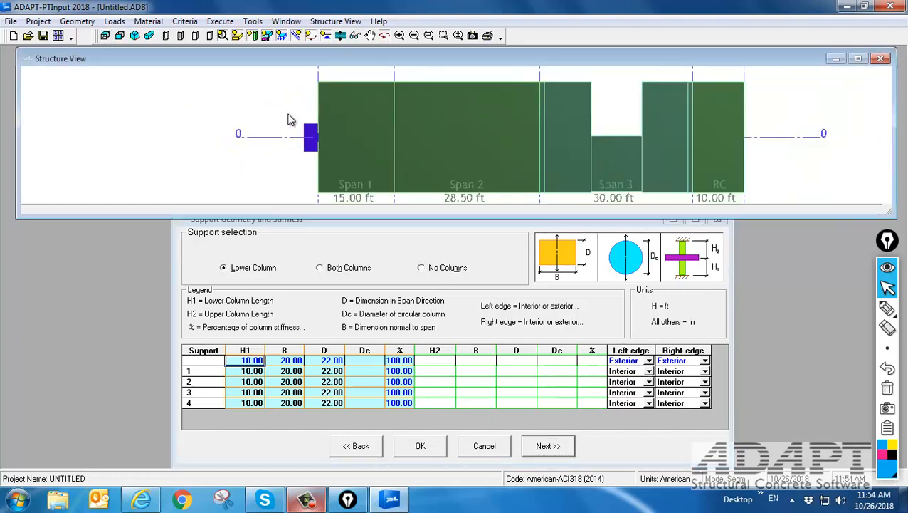
Annotate the plan with L and R for the slab's two sides and outline a column at each of the four supports.
left_click(887, 307)
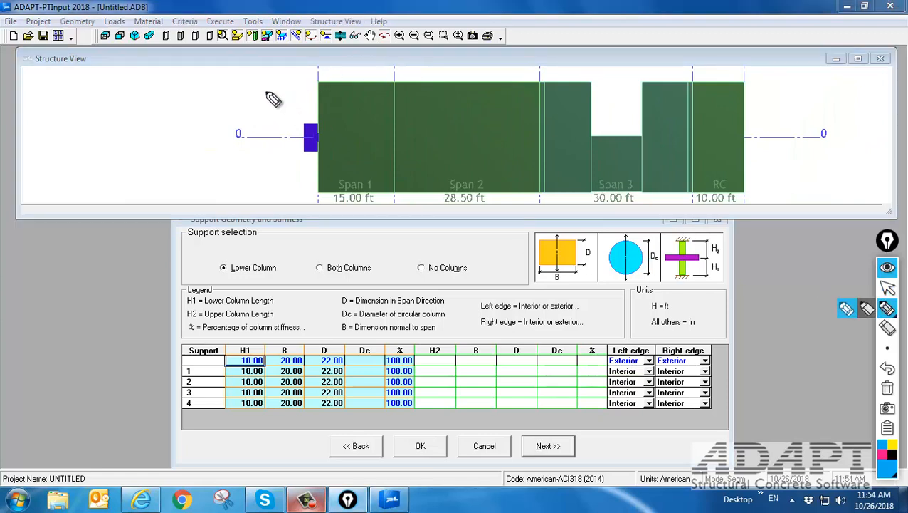
mouse_move(267, 92)
left_mouse_down()
mouse_move(267, 111)
mouse_move(293, 111)
left_mouse_up()
left_click_drag(266, 157, 266, 177)
left_click_drag(263, 156, 276, 176)
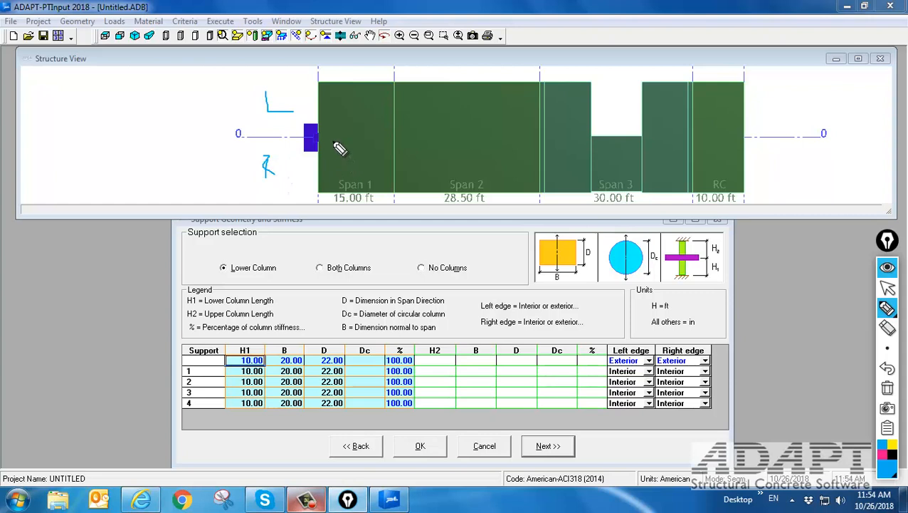
mouse_move(324, 152)
left_mouse_down()
mouse_move(340, 151)
mouse_move(340, 133)
mouse_move(319, 124)
mouse_move(372, 151)
mouse_move(410, 134)
mouse_move(371, 126)
left_mouse_up()
mouse_move(514, 137)
left_mouse_down()
mouse_move(523, 153)
mouse_move(558, 157)
mouse_move(562, 128)
mouse_move(522, 129)
left_mouse_up()
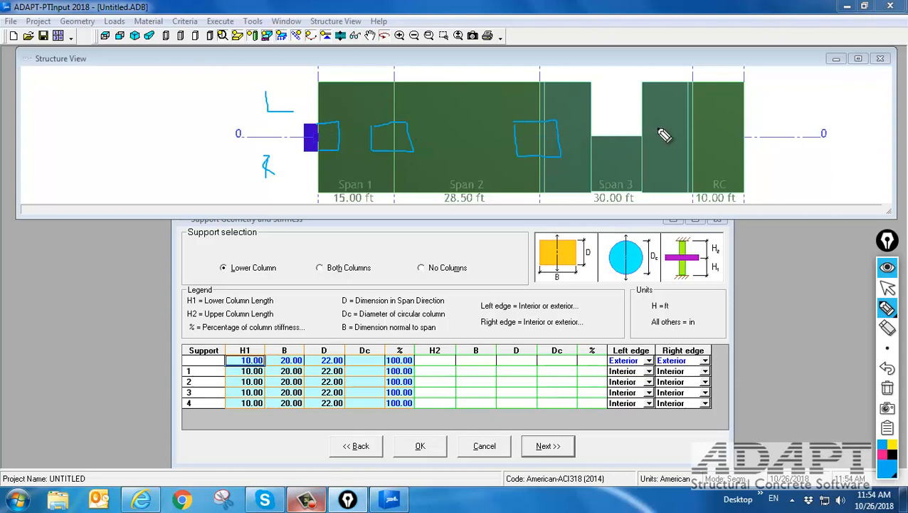
mouse_move(678, 135)
left_mouse_down()
mouse_move(679, 155)
mouse_move(713, 154)
mouse_move(710, 131)
mouse_move(676, 130)
left_mouse_up()
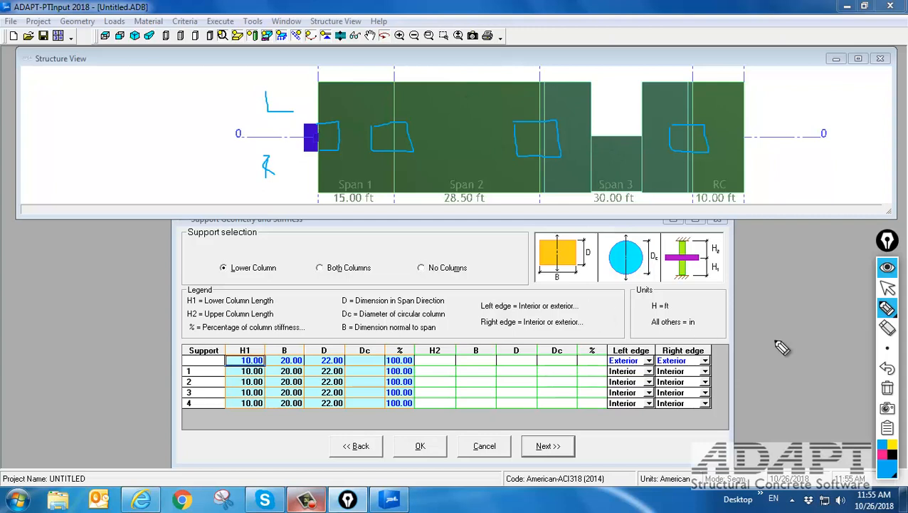
Make the columns visible through the slab in plan and hide the support base symbols.
left_click(887, 287)
left_click(176, 37)
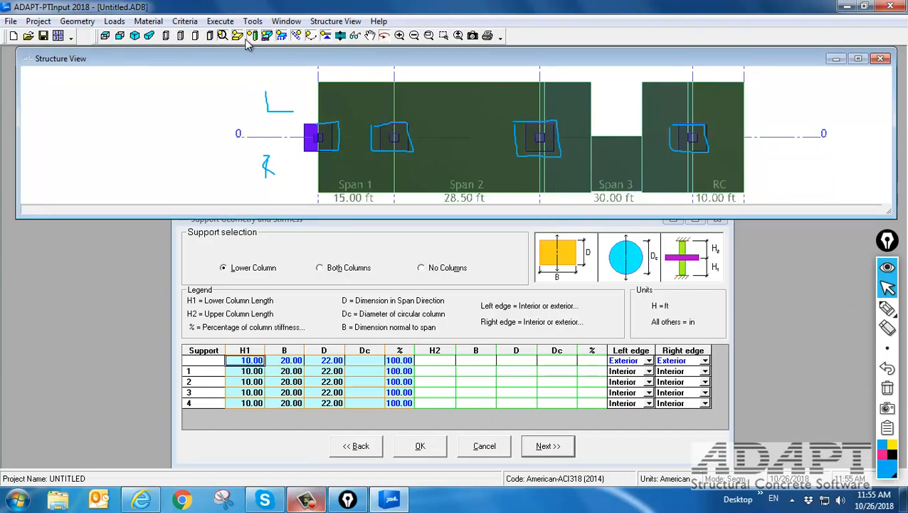
left_click(326, 36)
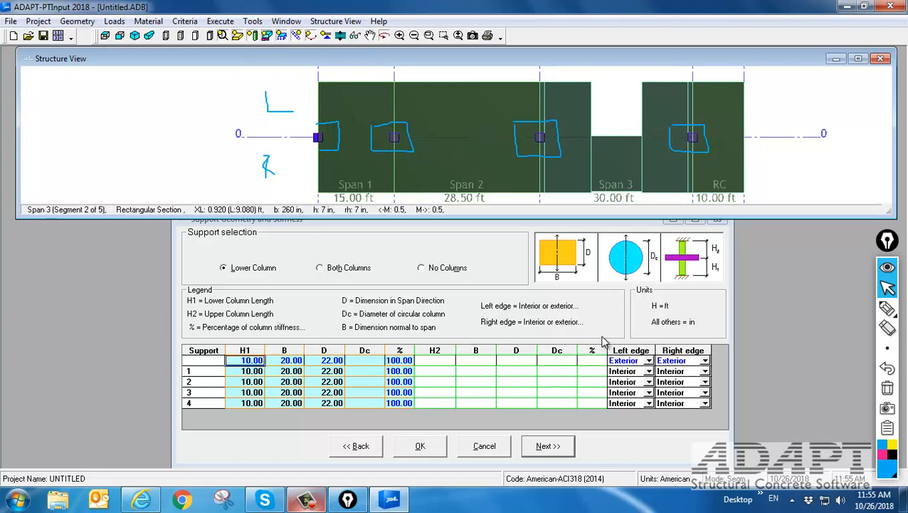
left_click(582, 343)
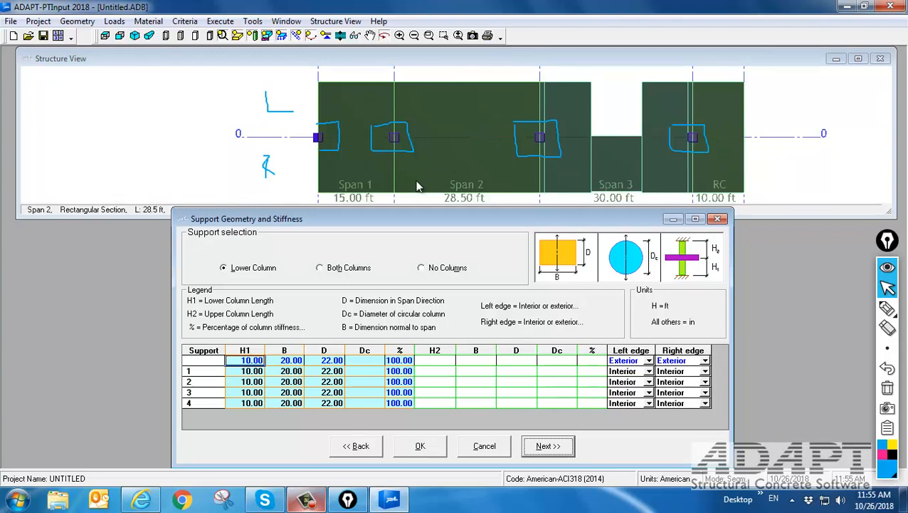
Sketch a separate column beside the slab's first support with two perpendicular direction arrows, marking the one along the spans R.
left_click(887, 307)
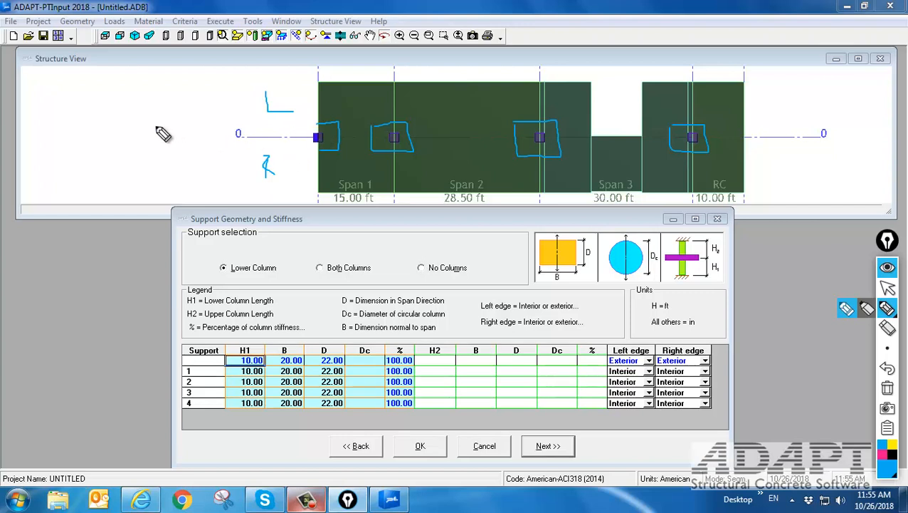
mouse_move(156, 127)
left_mouse_down()
mouse_move(181, 145)
mouse_move(156, 128)
left_mouse_up()
mouse_move(166, 96)
left_mouse_down()
mouse_move(168, 130)
mouse_move(214, 137)
mouse_move(206, 141)
left_mouse_up()
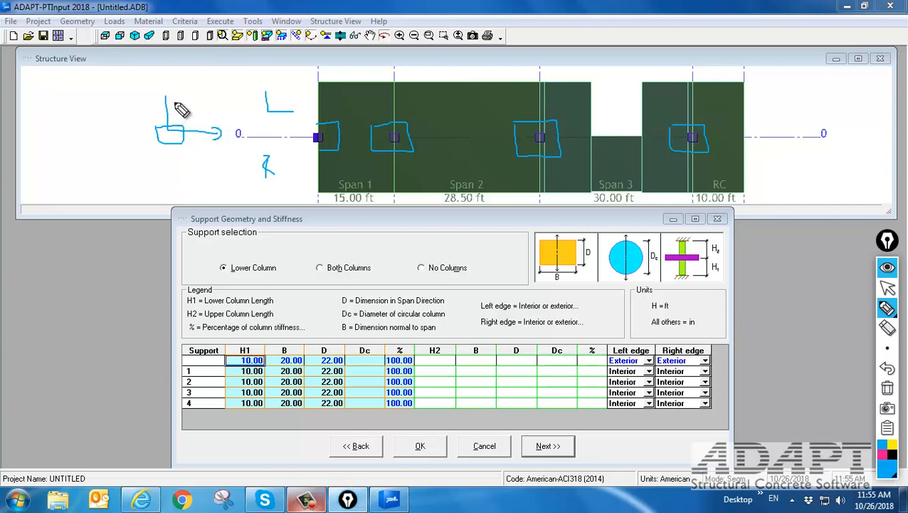
mouse_move(173, 104)
left_mouse_down()
mouse_move(165, 107)
mouse_move(172, 92)
mouse_move(214, 123)
left_mouse_up()
mouse_move(153, 112)
left_mouse_down()
mouse_move(165, 105)
mouse_move(178, 118)
left_mouse_up()
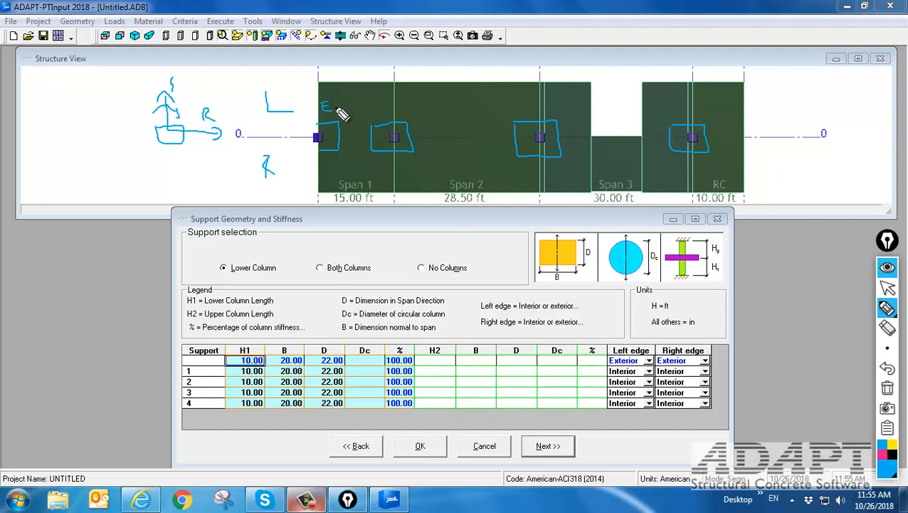
Label the first support END and the second and third supports INT on the plan with the annotation pen.
left_click_drag(342, 108, 353, 107)
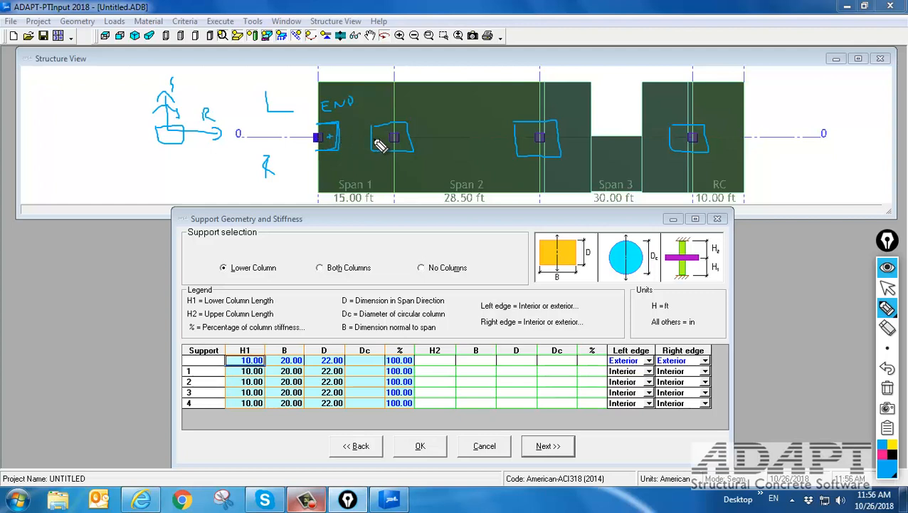
left_click_drag(382, 109, 385, 116)
mouse_move(386, 109)
left_mouse_down()
mouse_move(401, 115)
mouse_move(408, 105)
left_mouse_up()
left_click_drag(516, 113, 525, 112)
left_click_drag(515, 109, 543, 115)
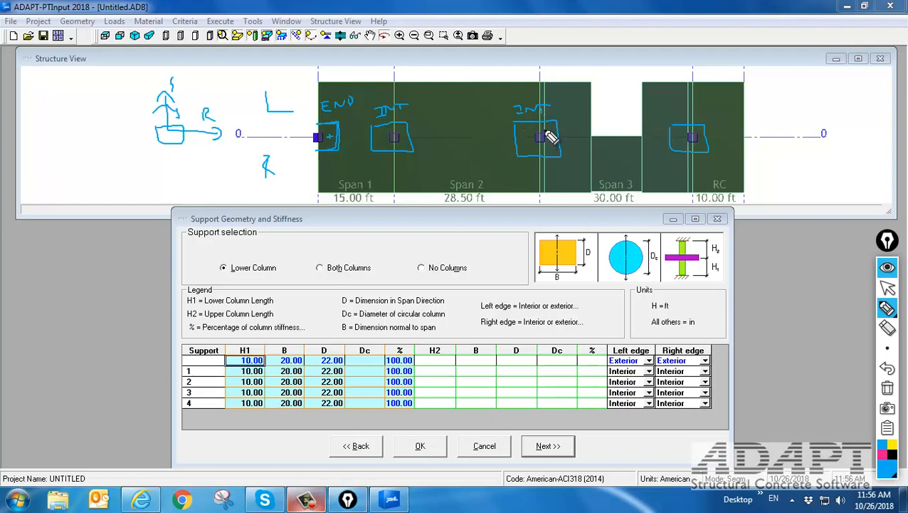
Annotate the third support's distance to the opening as >4h, and mark the slab edge extents on both sides of the first support.
mouse_move(563, 134)
left_mouse_down()
mouse_move(592, 131)
mouse_move(570, 119)
mouse_move(585, 123)
left_mouse_up()
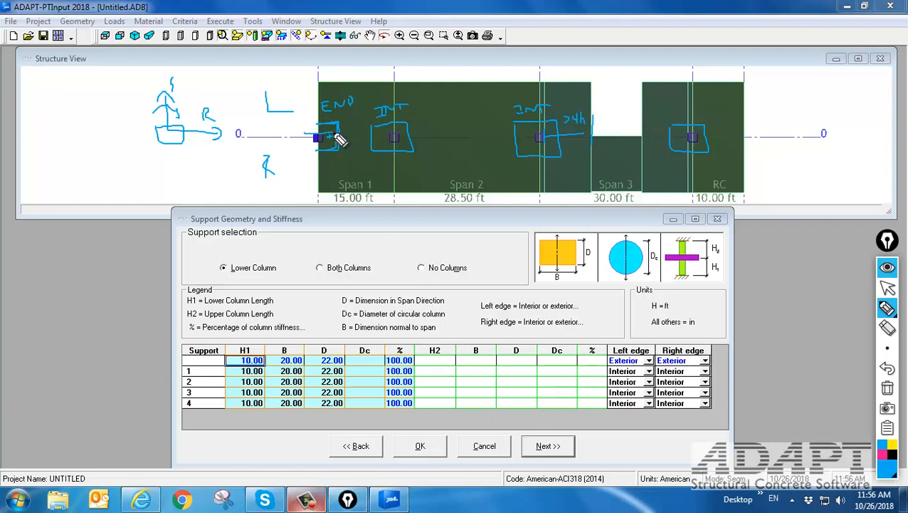
mouse_move(317, 94)
left_mouse_down()
mouse_move(316, 84)
mouse_move(336, 80)
left_mouse_up()
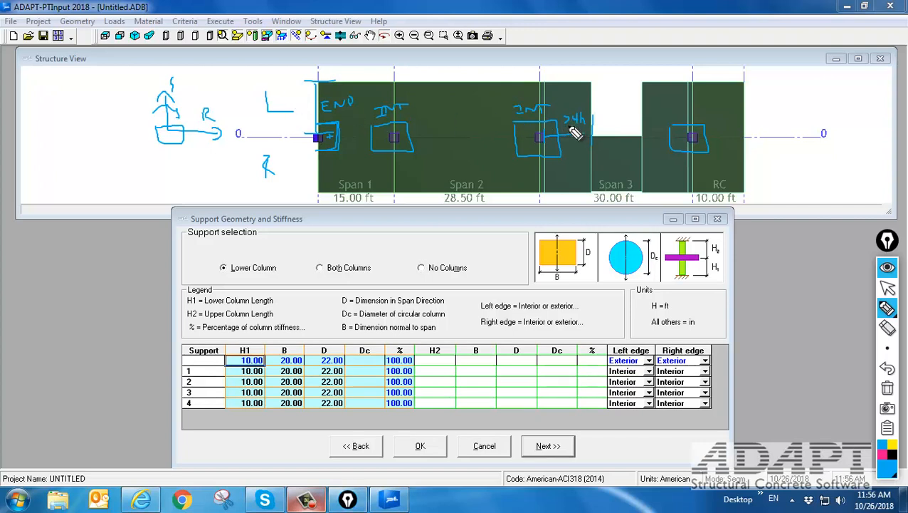
mouse_move(574, 136)
left_mouse_down()
mouse_move(592, 116)
mouse_move(572, 125)
left_mouse_up()
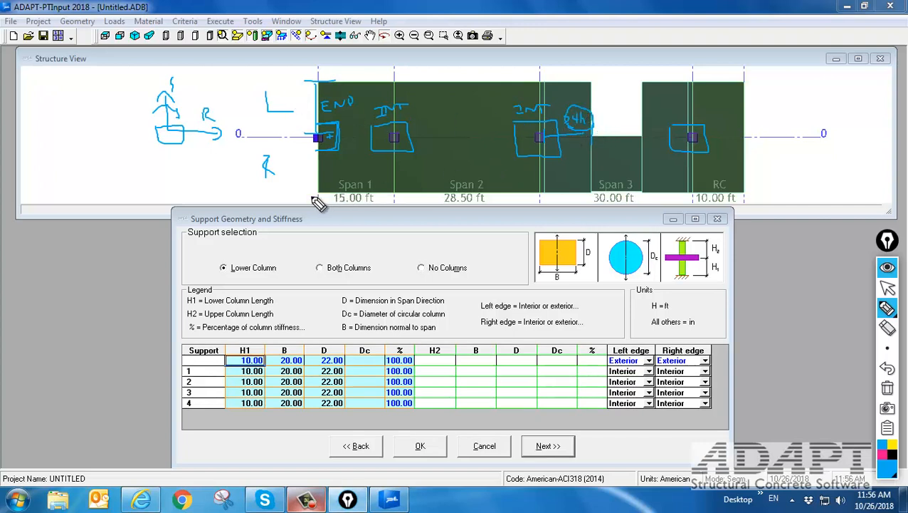
left_click_drag(311, 194, 339, 195)
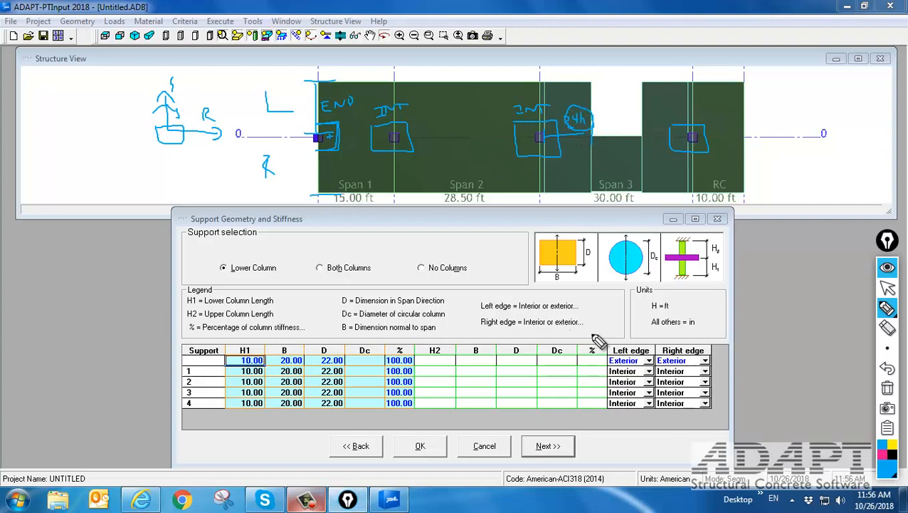
Circle the Exterior left-edge value and the END and INT labels, cross out the Span 3 opening, and mark the R direction arrow.
mouse_move(627, 367)
left_mouse_down()
mouse_move(649, 361)
mouse_move(615, 352)
mouse_move(613, 361)
left_mouse_up()
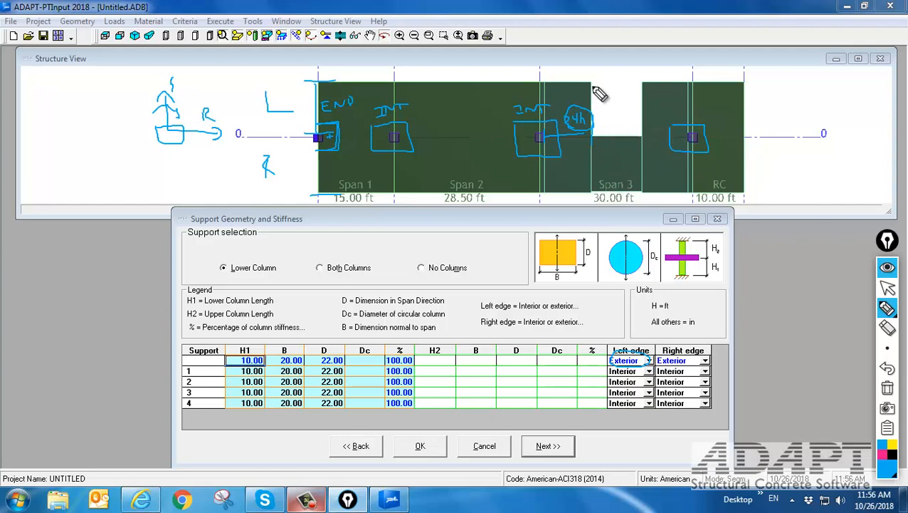
mouse_move(592, 84)
left_mouse_down()
mouse_move(629, 121)
mouse_move(643, 96)
mouse_move(598, 137)
left_mouse_up()
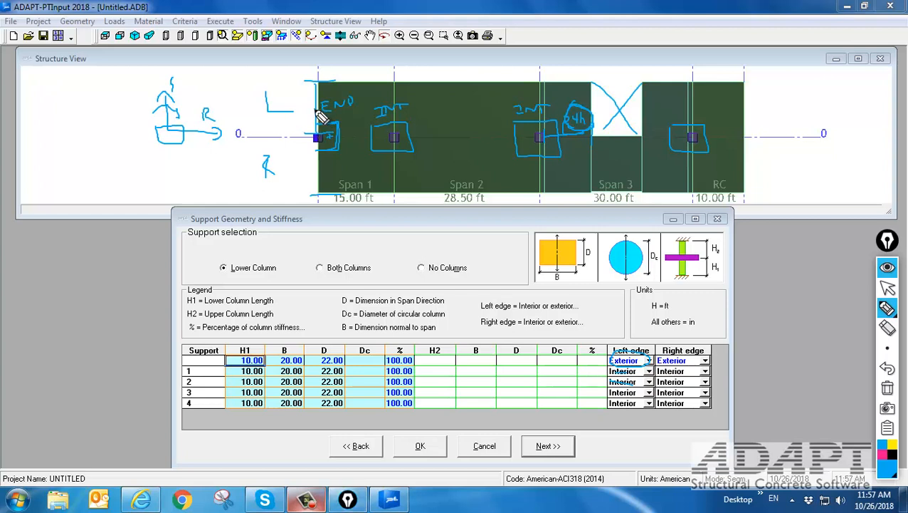
mouse_move(377, 106)
left_mouse_down()
mouse_move(324, 116)
mouse_move(430, 121)
mouse_move(396, 94)
left_mouse_up()
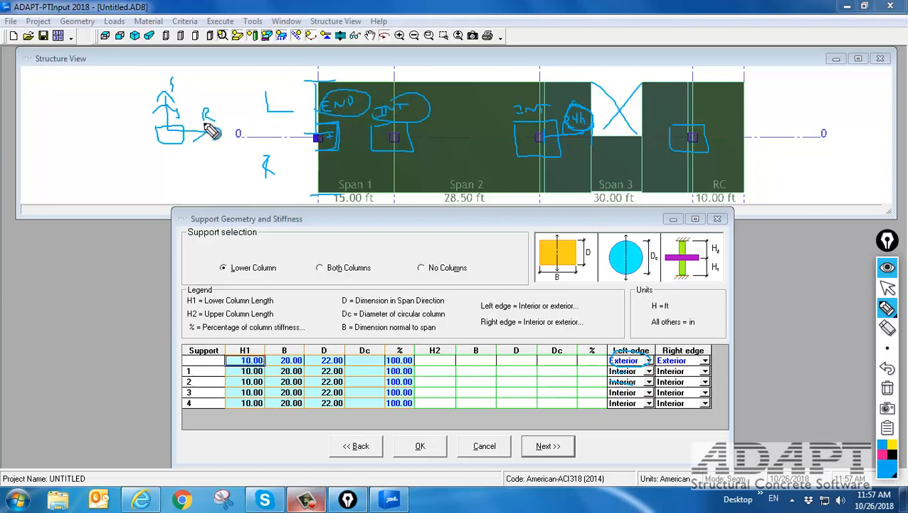
left_click_drag(207, 120, 194, 125)
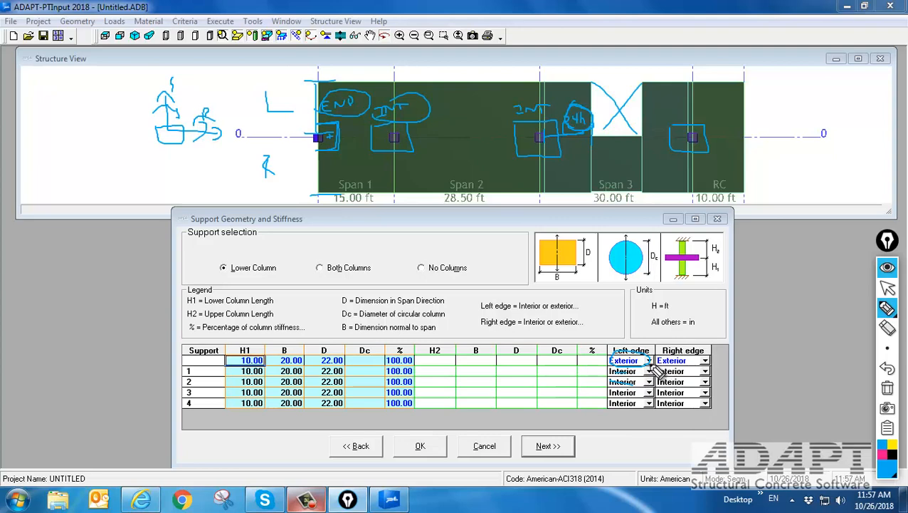
Clear the plan annotations and advance to the support boundary conditions.
left_click(888, 388)
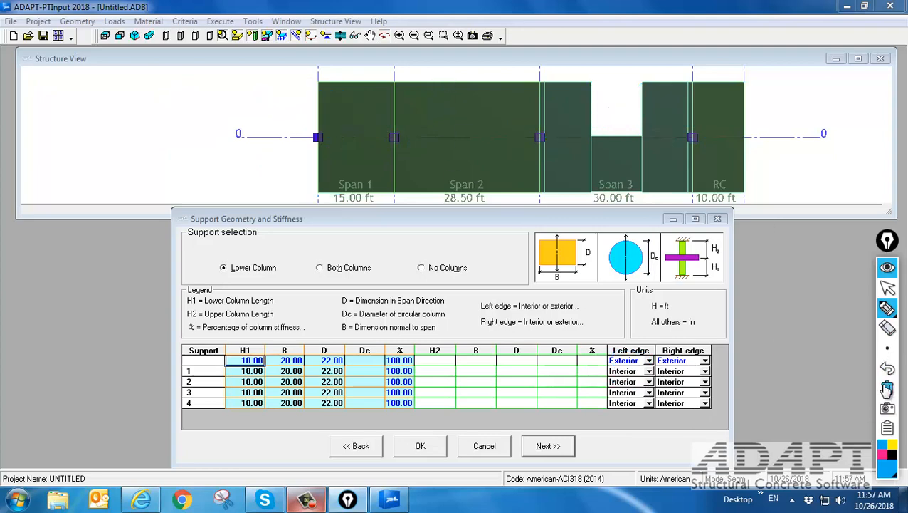
left_click(888, 287)
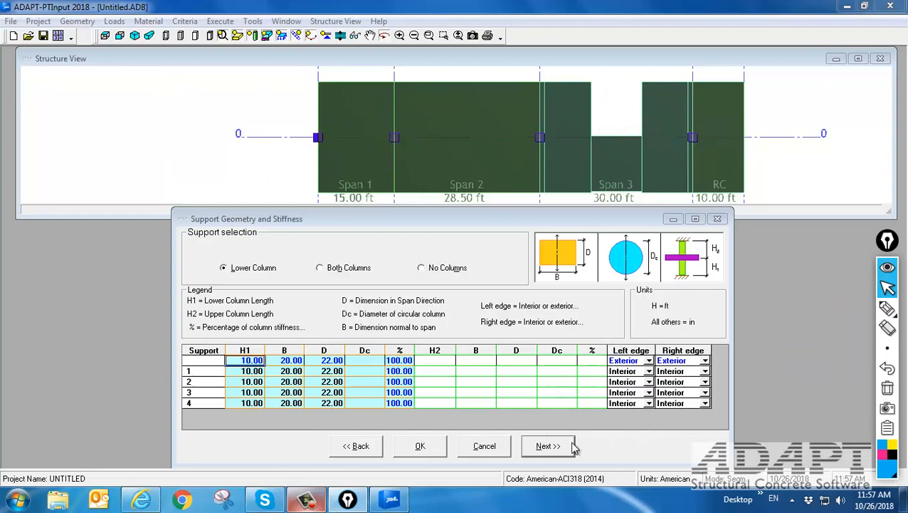
left_click(548, 446)
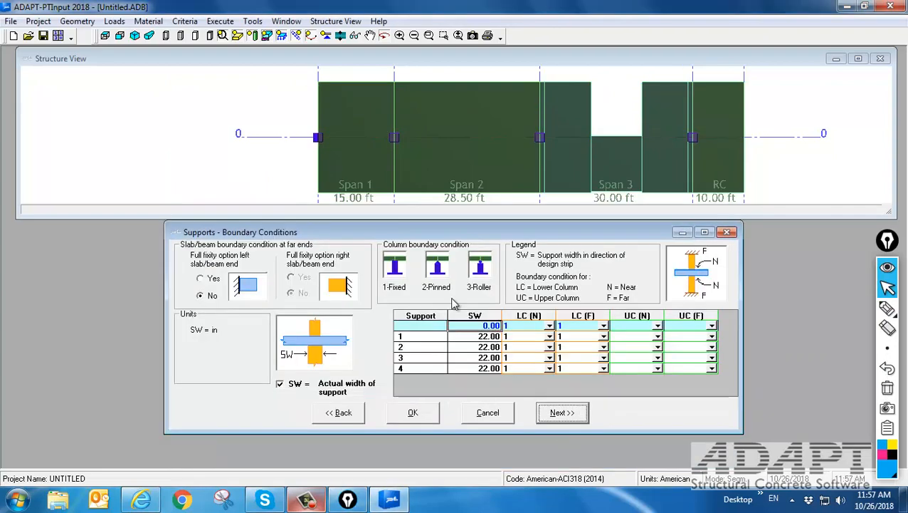
Show the support base symbols again and switch the structure view to a closer elevation of the spans.
left_click(329, 36)
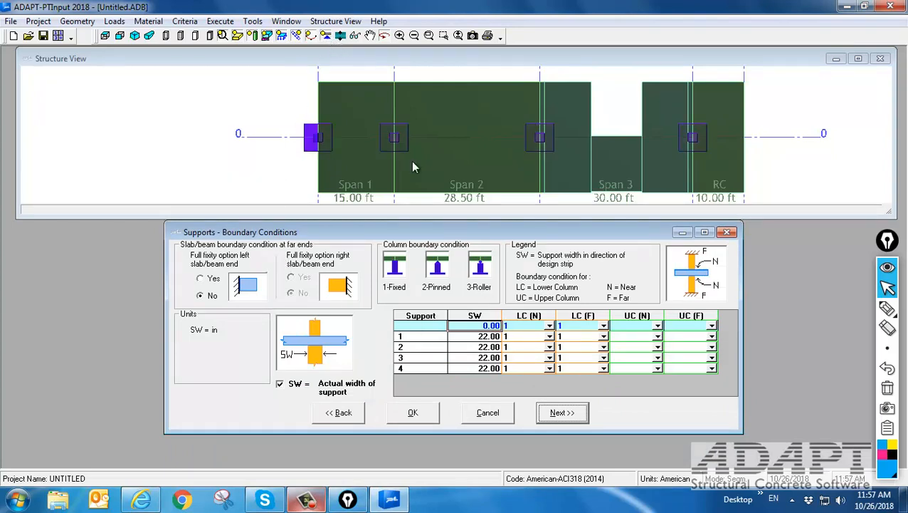
left_click(120, 36)
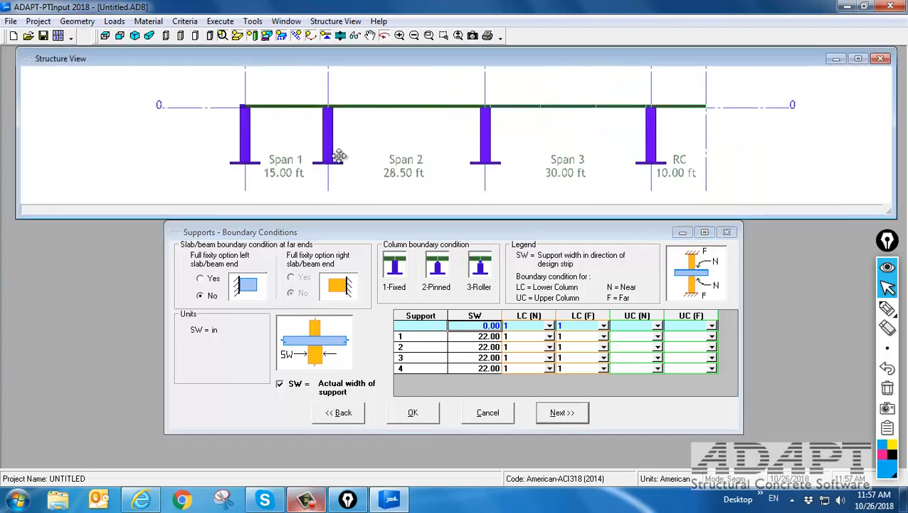
scroll(342, 142, "up", 2)
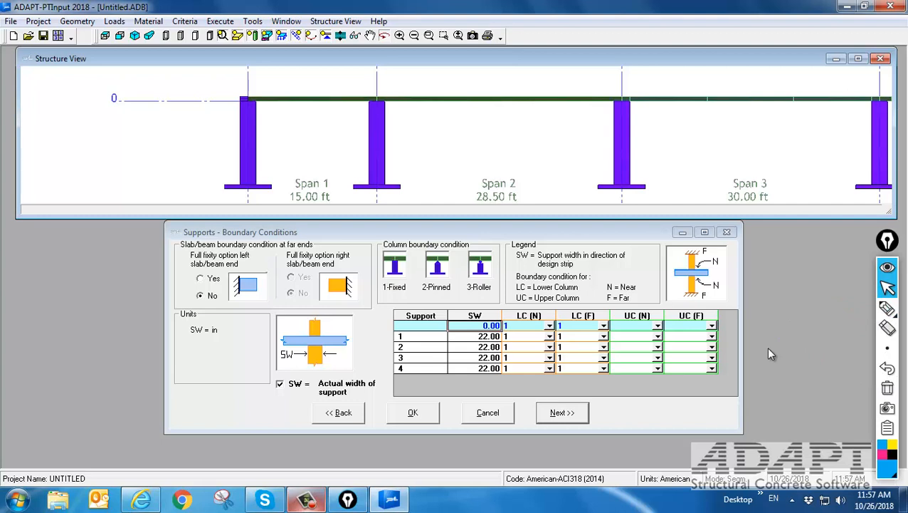
Circle the LC (N) heading with the annotation pen and write a 1 at the top of each of the four columns.
left_click(887, 307)
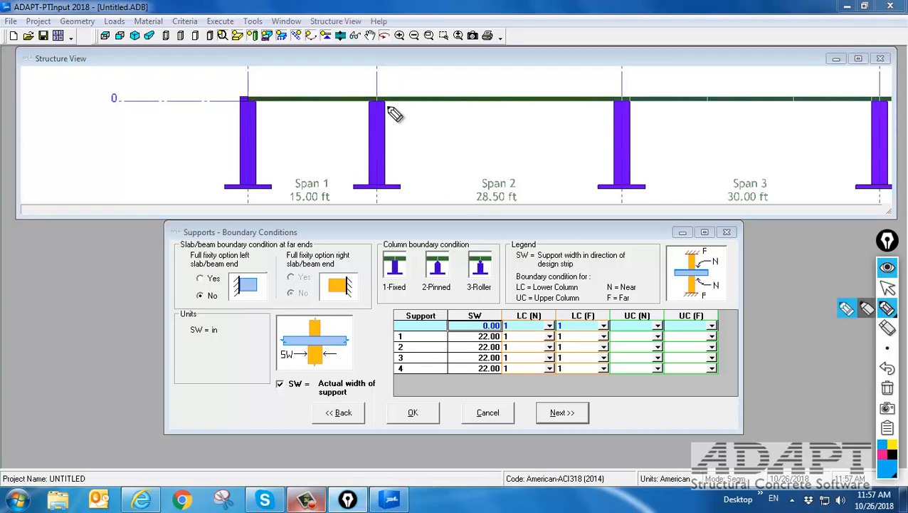
mouse_move(522, 326)
left_mouse_down()
mouse_move(552, 314)
mouse_move(516, 314)
mouse_move(524, 326)
left_mouse_up()
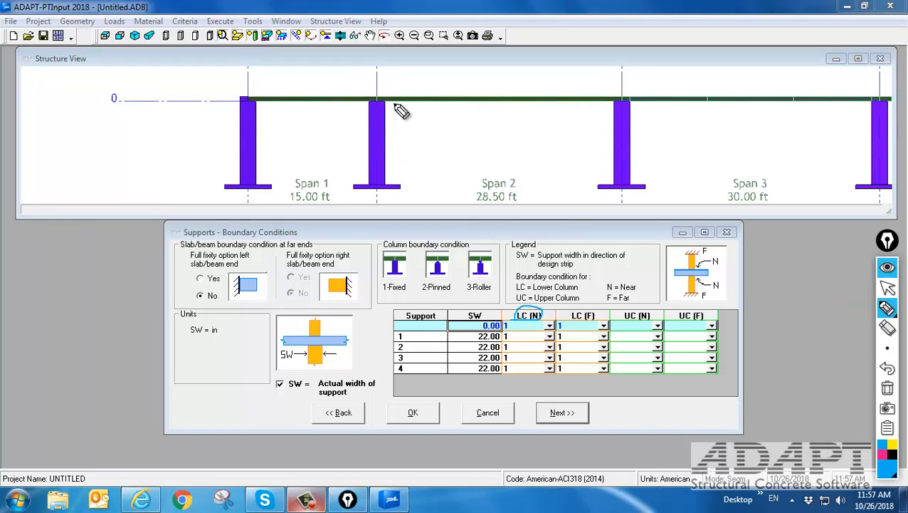
left_click_drag(393, 103, 394, 112)
left_click_drag(634, 102, 635, 109)
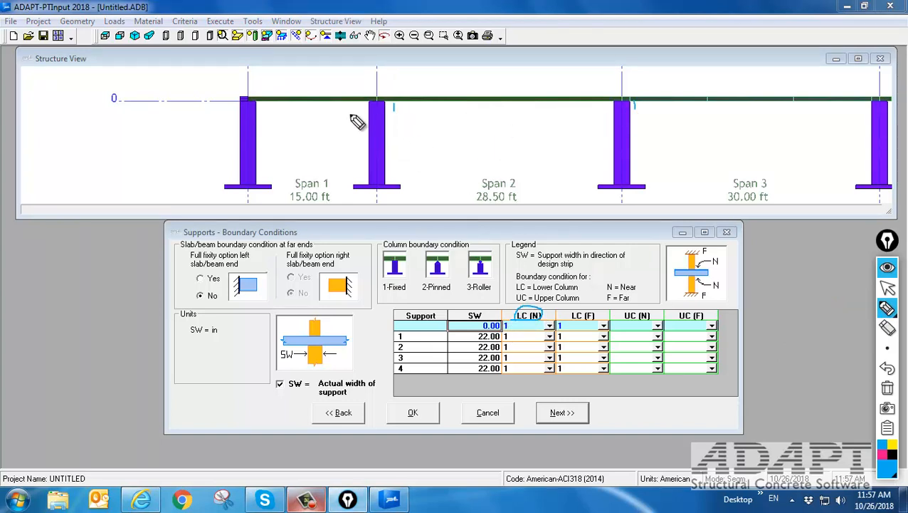
left_click_drag(265, 104, 265, 113)
left_click_drag(864, 103, 865, 110)
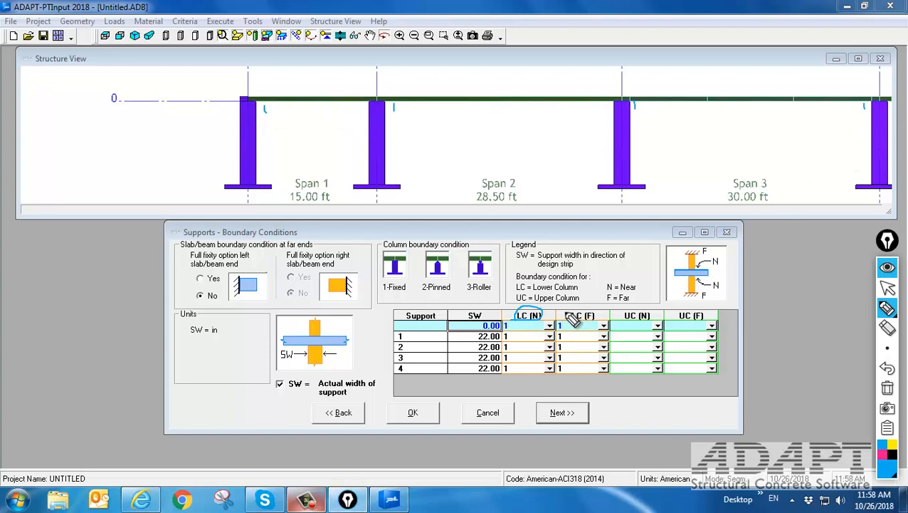
Write 1=F at the first column's base and draw a line along the bases of the other columns.
mouse_move(260, 171)
left_mouse_down()
mouse_move(260, 184)
mouse_move(271, 169)
left_mouse_up()
mouse_move(274, 163)
left_mouse_down()
mouse_move(277, 174)
mouse_move(279, 161)
mouse_move(863, 183)
left_mouse_up()
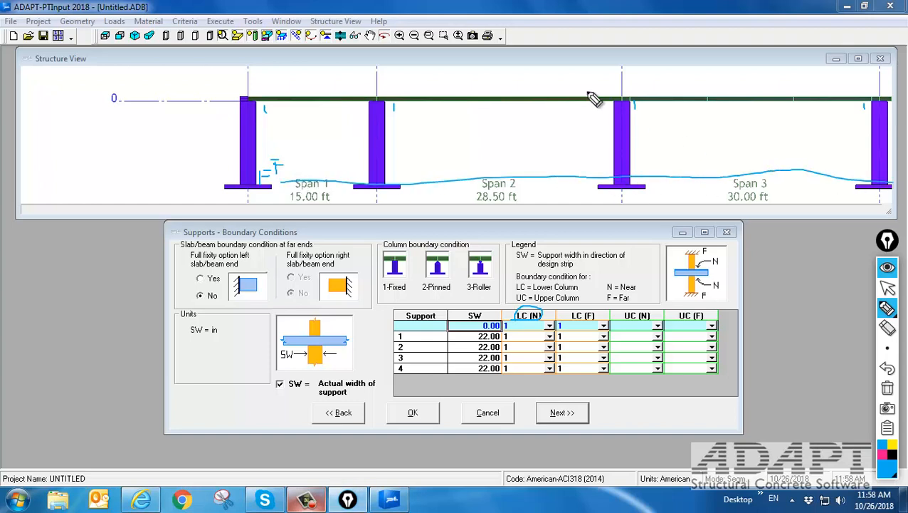
left_click_drag(528, 315, 531, 311)
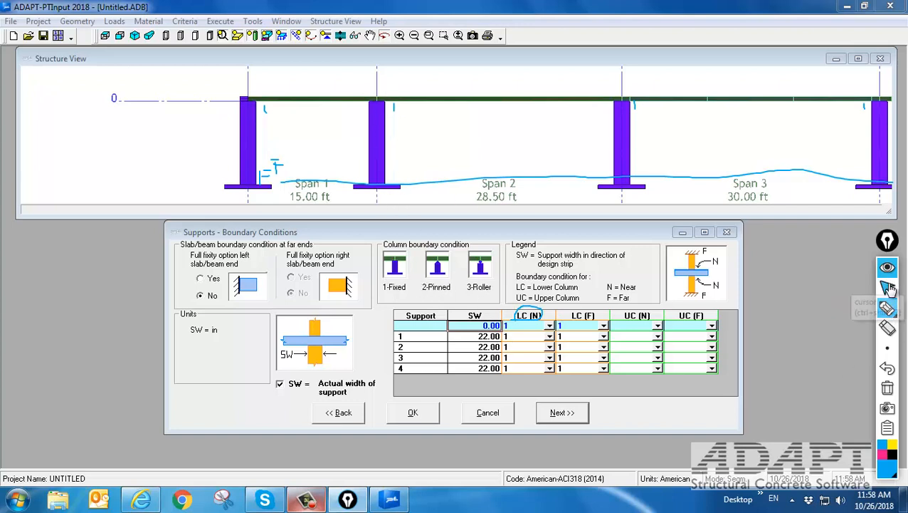
Sketch a curve peaking at the supports over Spans 1 and 2, mark the column face lines, and circle the SW values.
mouse_move(884, 355)
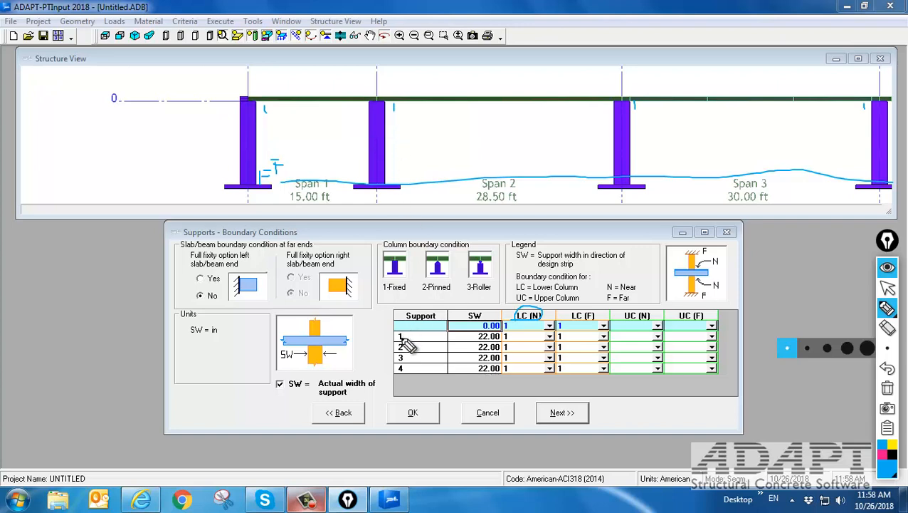
left_click_drag(251, 100, 233, 98)
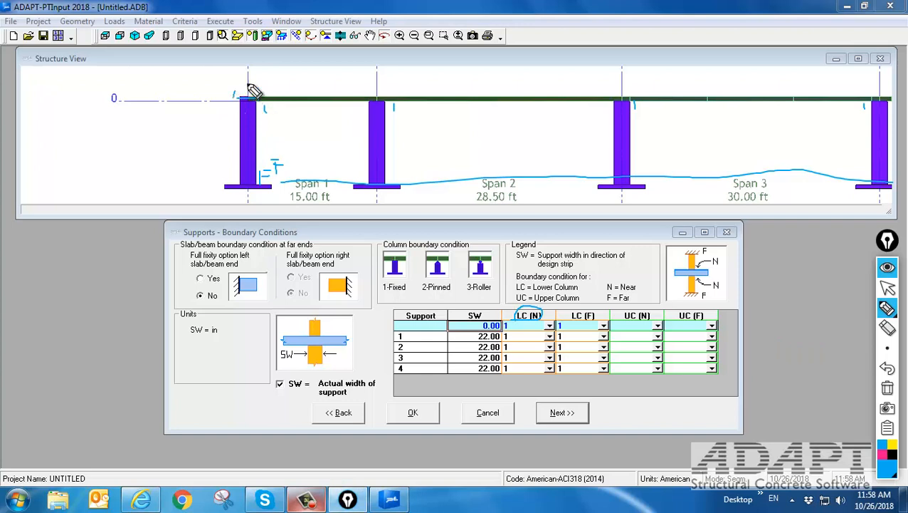
mouse_move(248, 70)
left_mouse_down()
mouse_move(309, 115)
mouse_move(368, 68)
mouse_move(533, 126)
mouse_move(625, 63)
left_mouse_up()
left_click_drag(253, 77, 262, 145)
left_click_drag(365, 64, 363, 123)
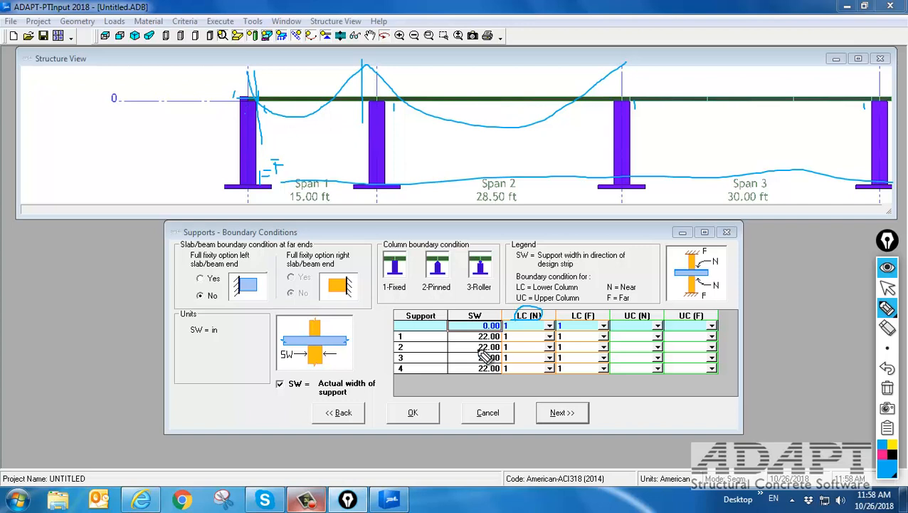
mouse_move(473, 329)
left_mouse_down()
mouse_move(475, 388)
mouse_move(480, 334)
left_mouse_up()
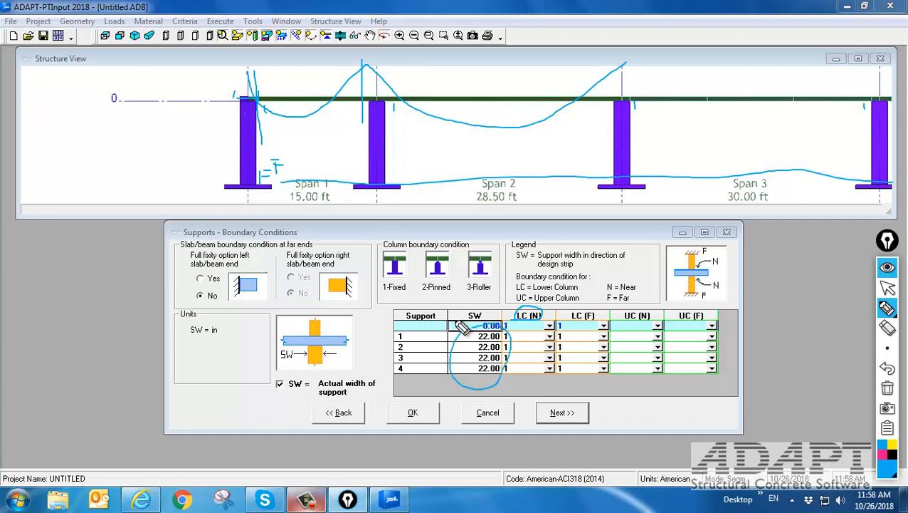
Clear the elevation annotations and turn off using the actual support width for SW.
left_click(888, 287)
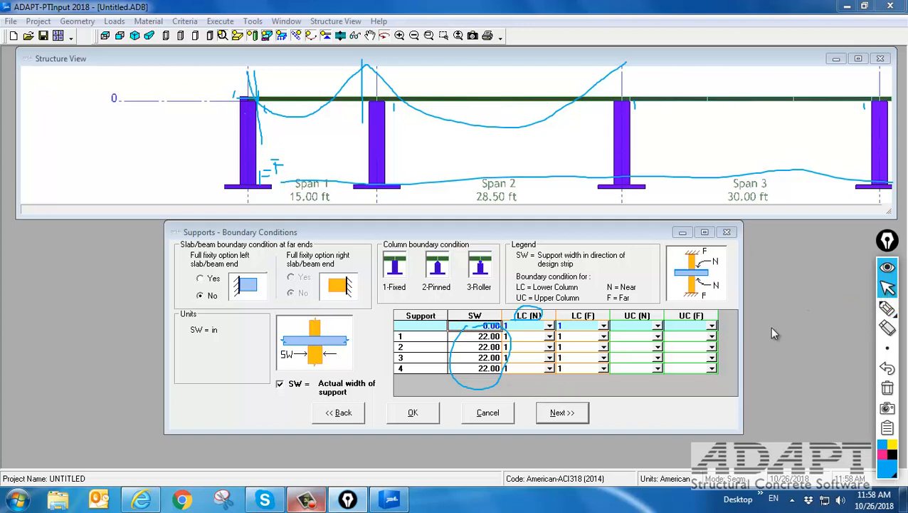
left_click(887, 388)
left_click(280, 385)
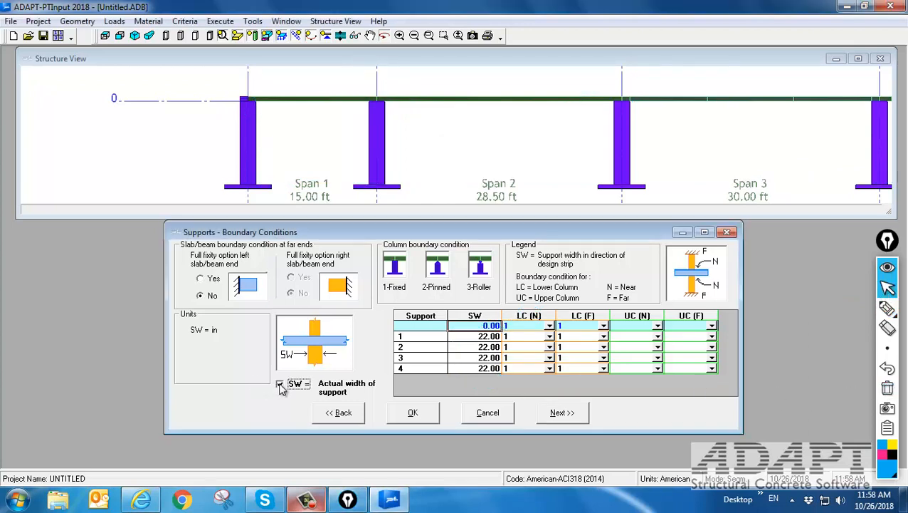
Set the support width SW to 11 in for supports 1 and 2.
left_click(461, 337)
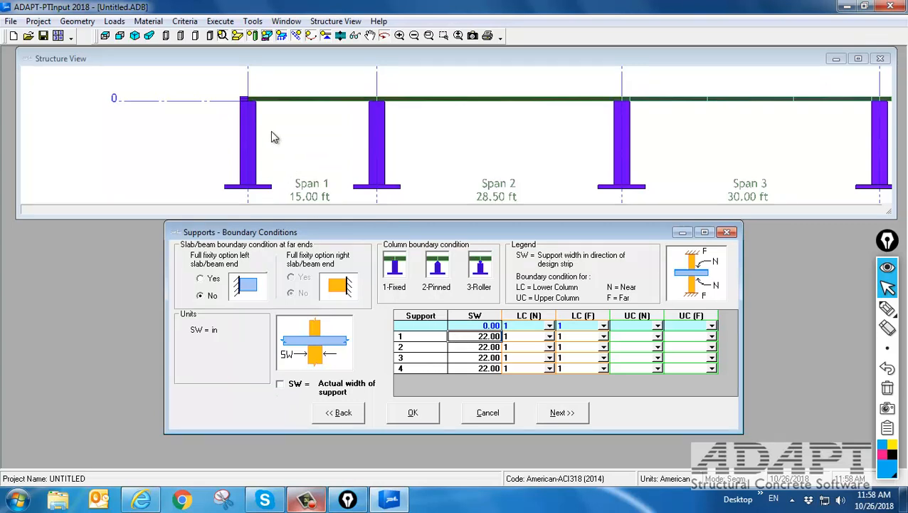
type("11")
left_click(462, 346)
type("11")
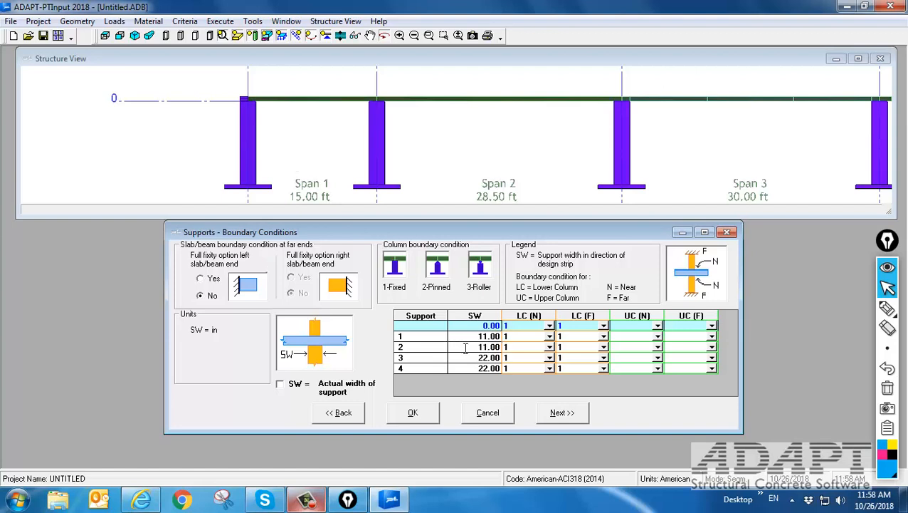
left_click(468, 356)
Sketch the narrower support width over the second column with the annotation pen and clear the sketch.
left_click(887, 307)
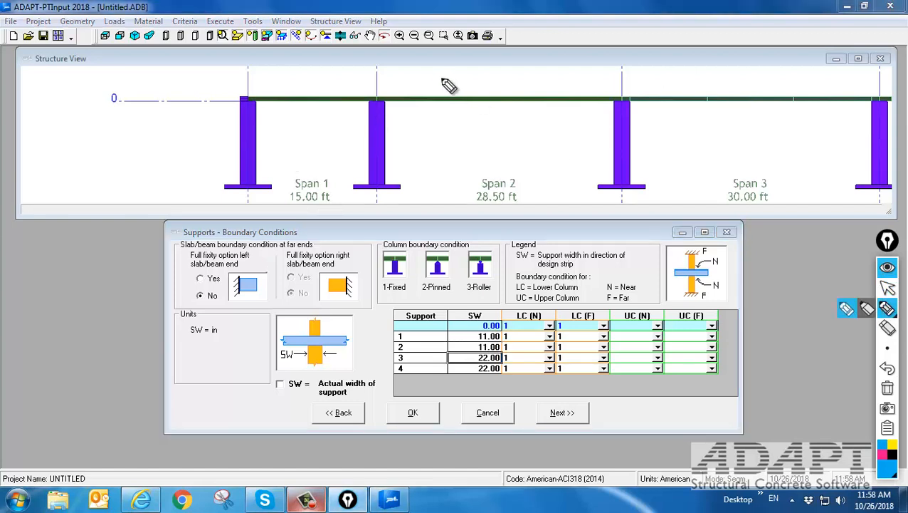
mouse_move(378, 85)
left_mouse_down()
mouse_move(374, 109)
mouse_move(397, 77)
left_mouse_up()
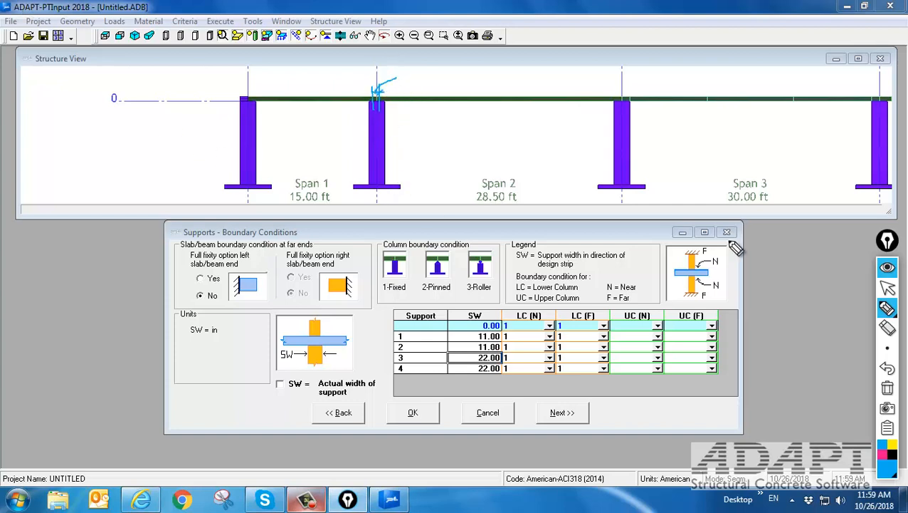
left_click(887, 388)
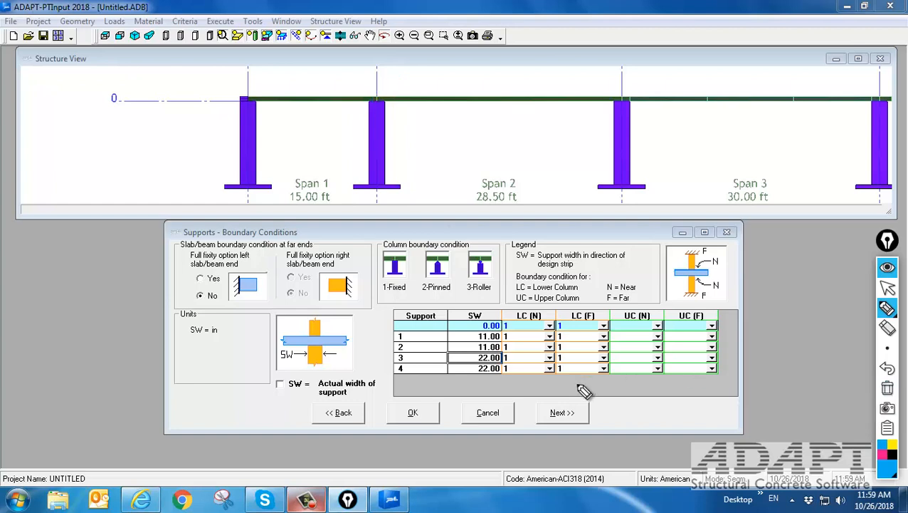
mouse_move(887, 309)
left_click(887, 287)
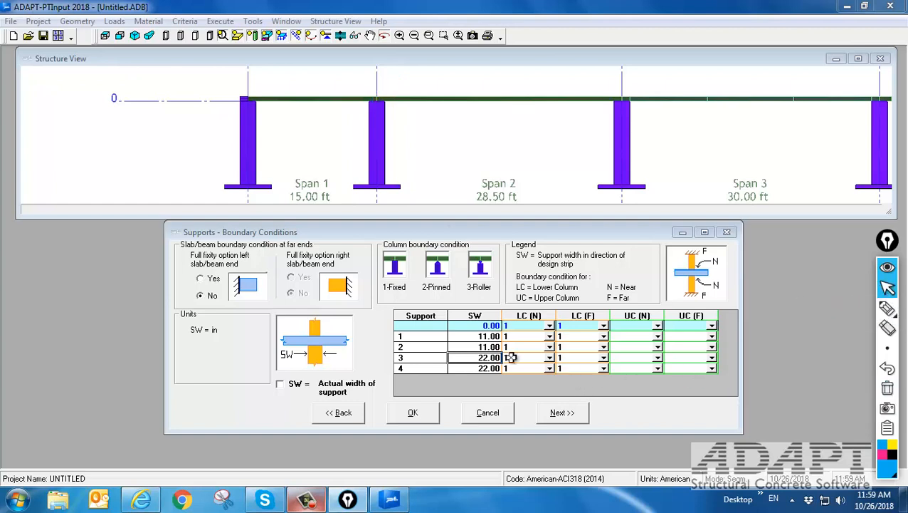
Set SW back to the actual width of support and advance to the loads input with the whole structure in view.
left_click(281, 385)
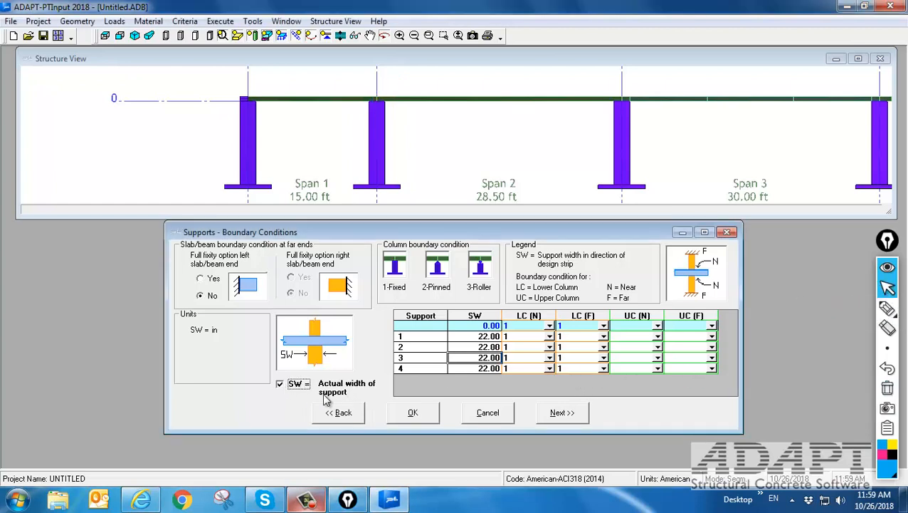
left_click(560, 413)
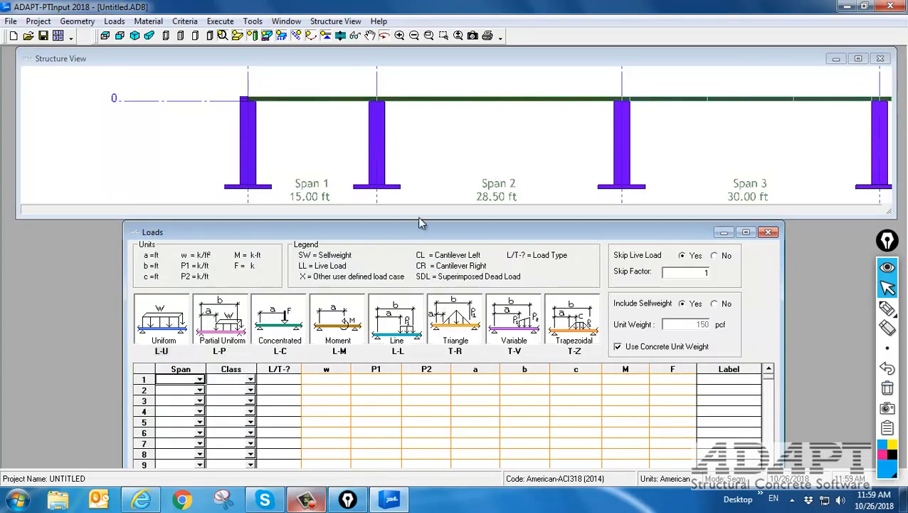
scroll(435, 182, "down", 5)
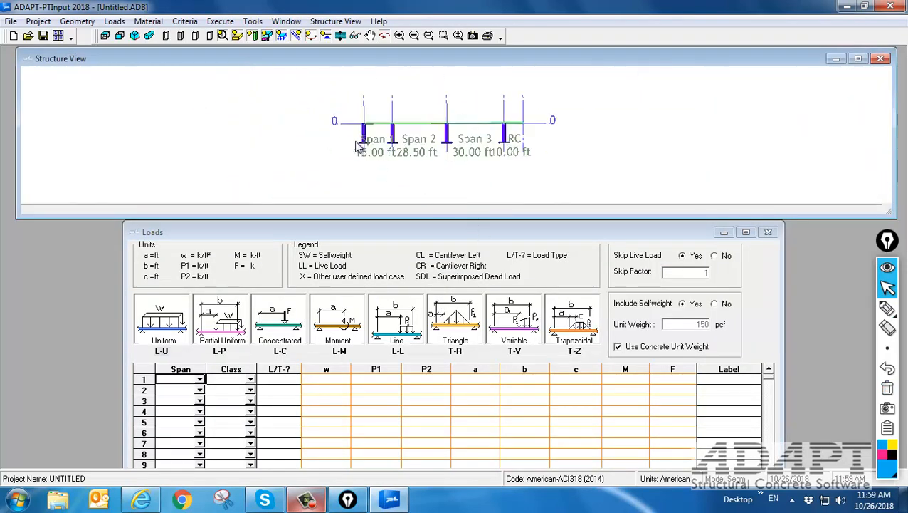
Add two uniform (L-U) load rows of class SDL and apply the first one to all spans.
scroll(424, 183, "up", 2)
left_click_drag(418, 229, 417, 185)
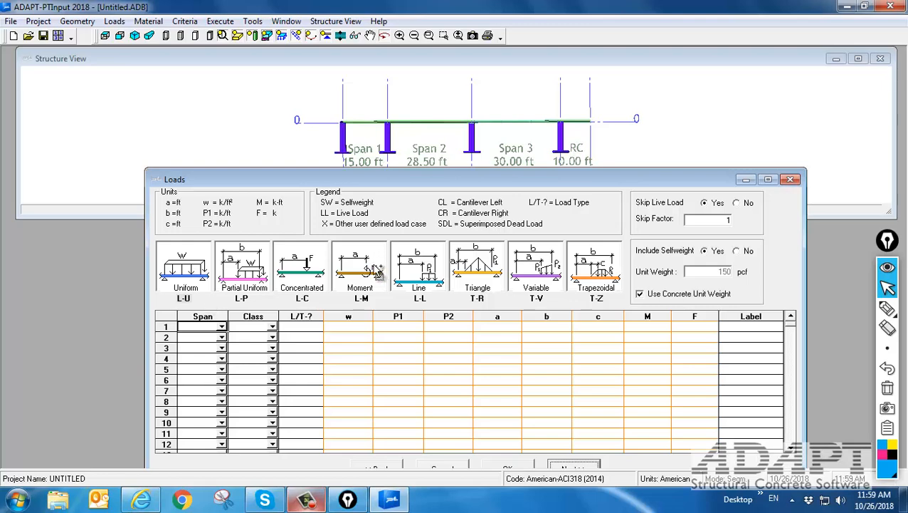
left_click(314, 348)
left_click_drag(313, 349, 344, 295)
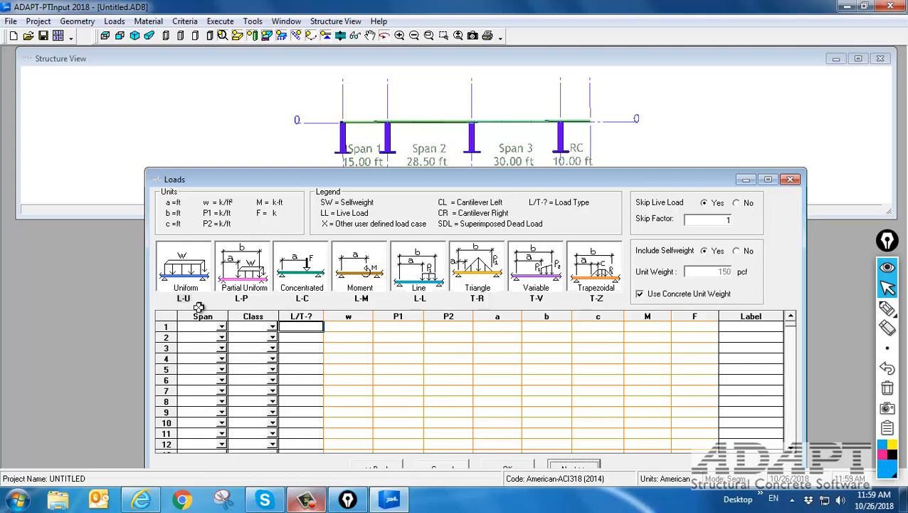
left_click(288, 330)
left_click(291, 337)
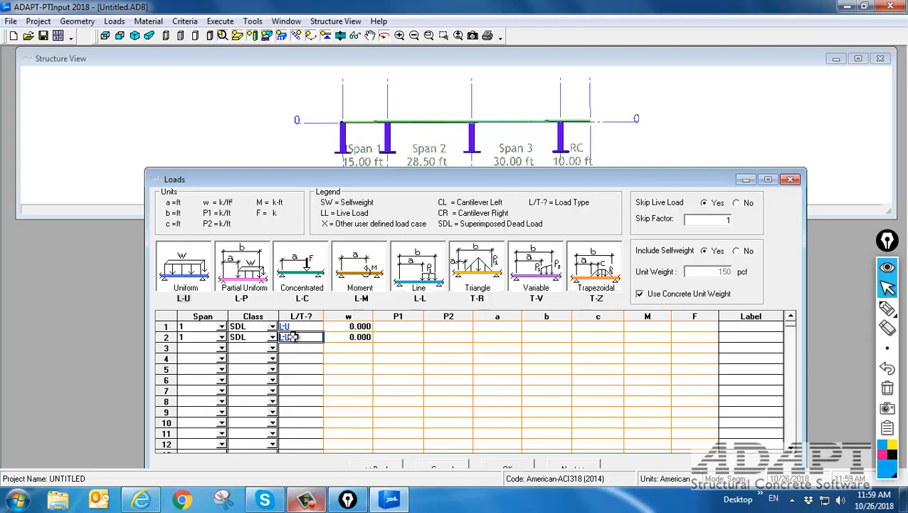
left_click(193, 328)
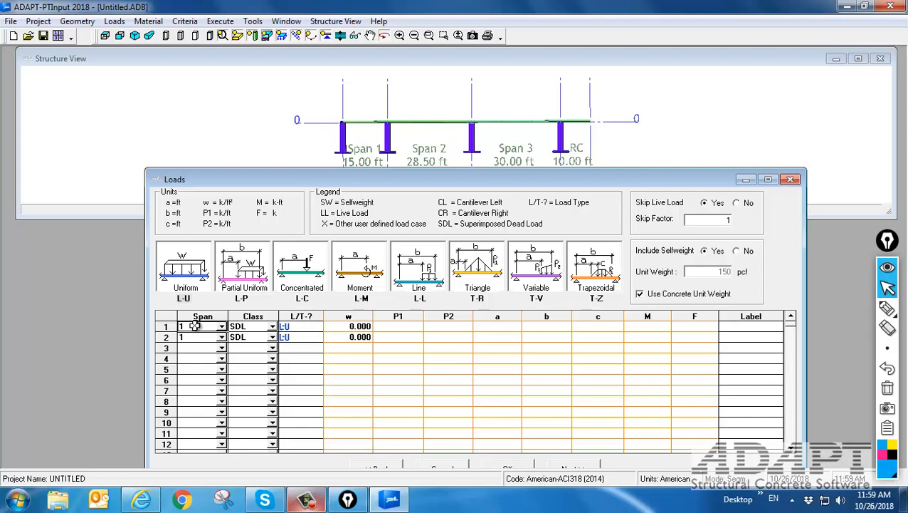
type("all")
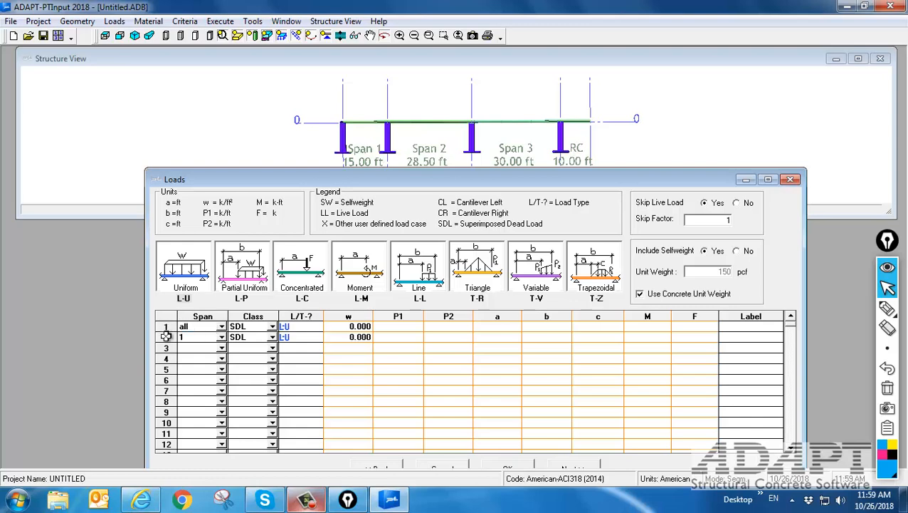
Apply the second load row to all spans with class LL and the uniform load type L-U.
left_click_drag(165, 335, 186, 337)
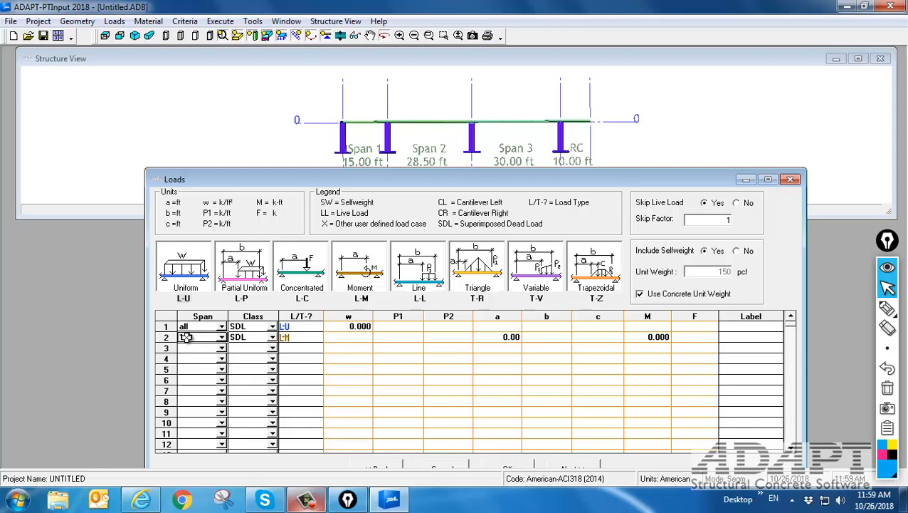
left_click(186, 338)
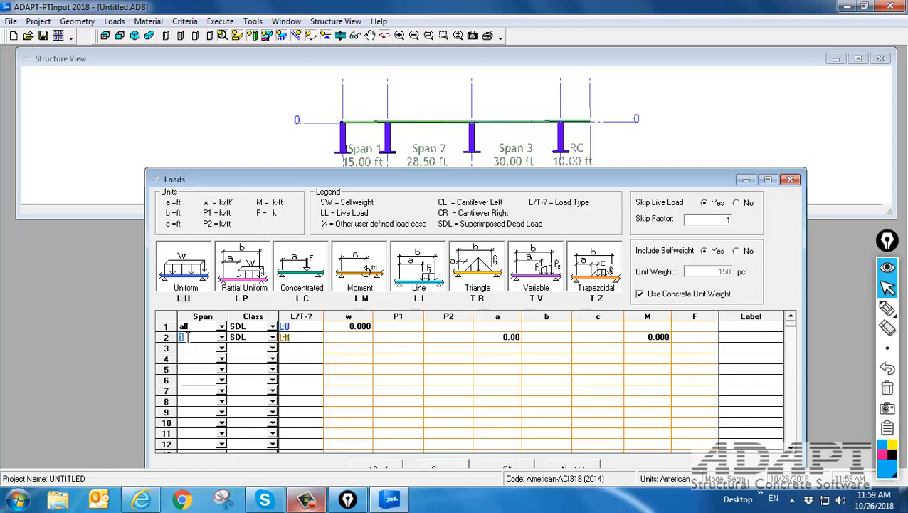
left_click(272, 337)
left_click(235, 355)
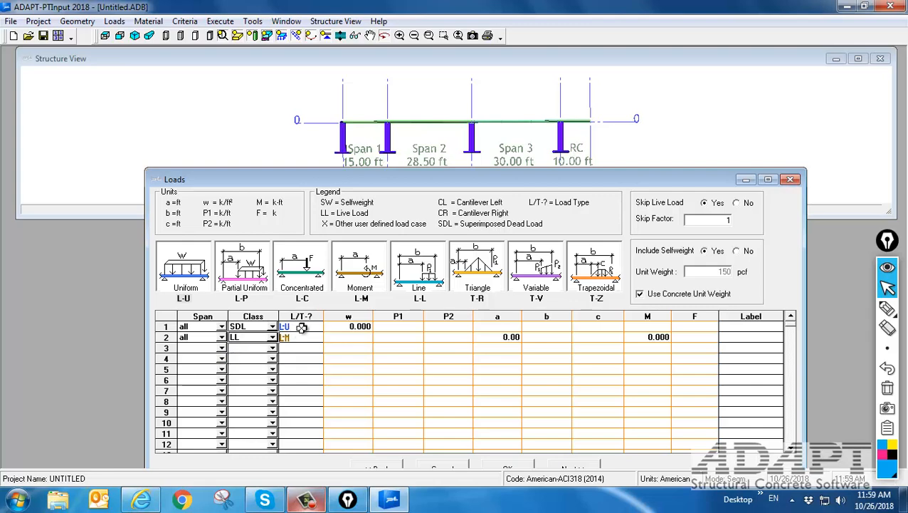
left_click(296, 339)
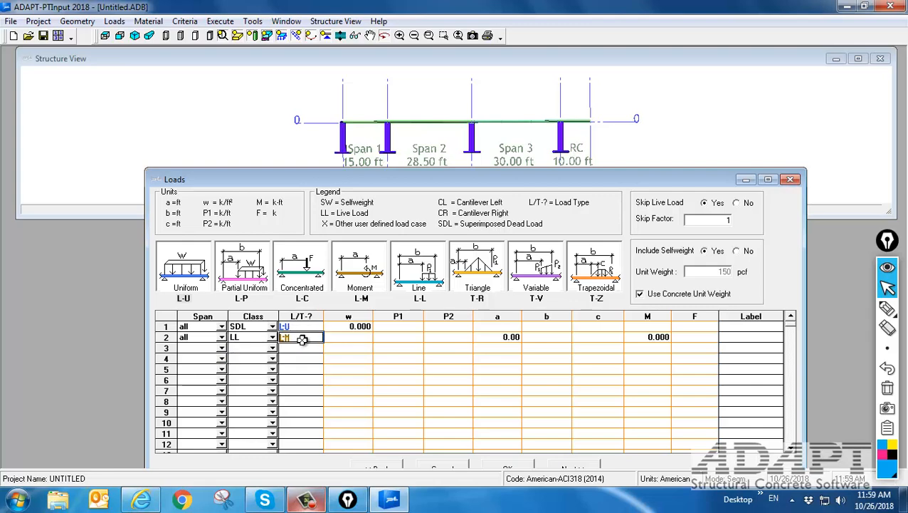
type("u")
left_click(361, 369)
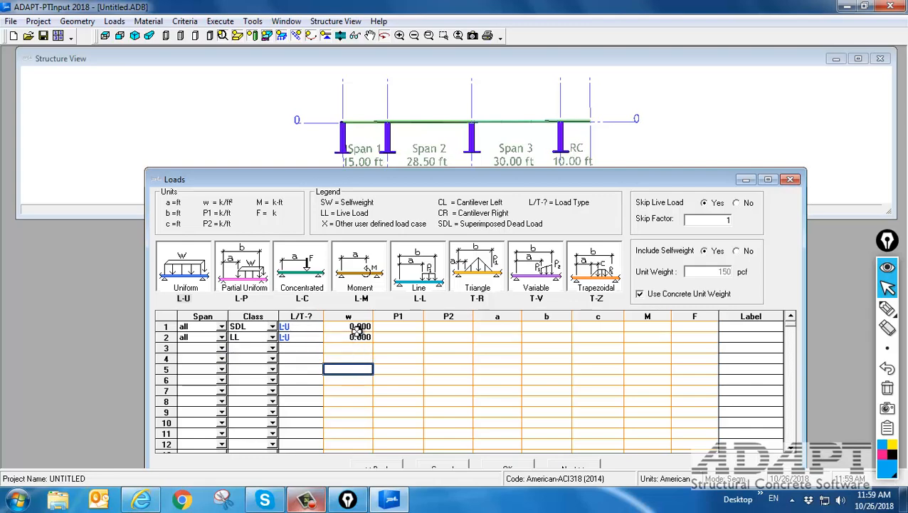
Set the uniform load w to 0.020 k/ft² for the SDL row and 0.075 k/ft² for the LL row.
left_click(358, 327)
double_click(358, 326)
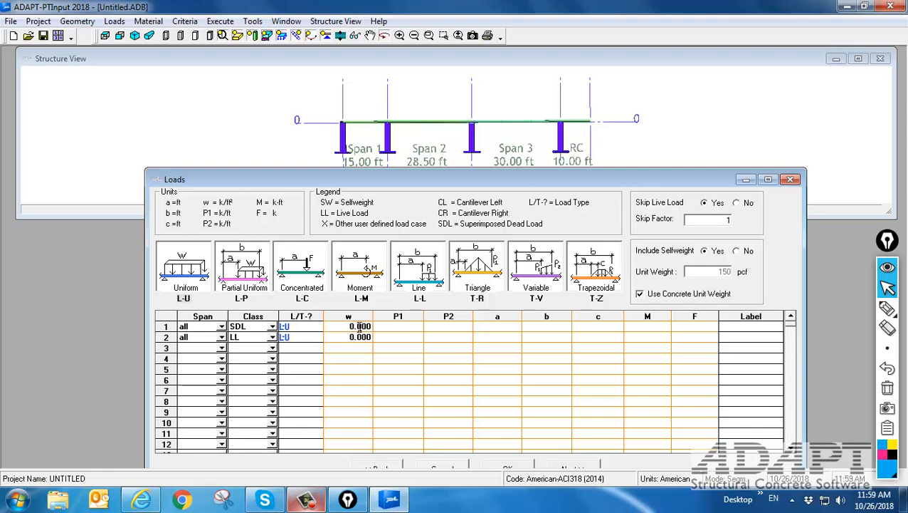
type("0.020")
key("Return")
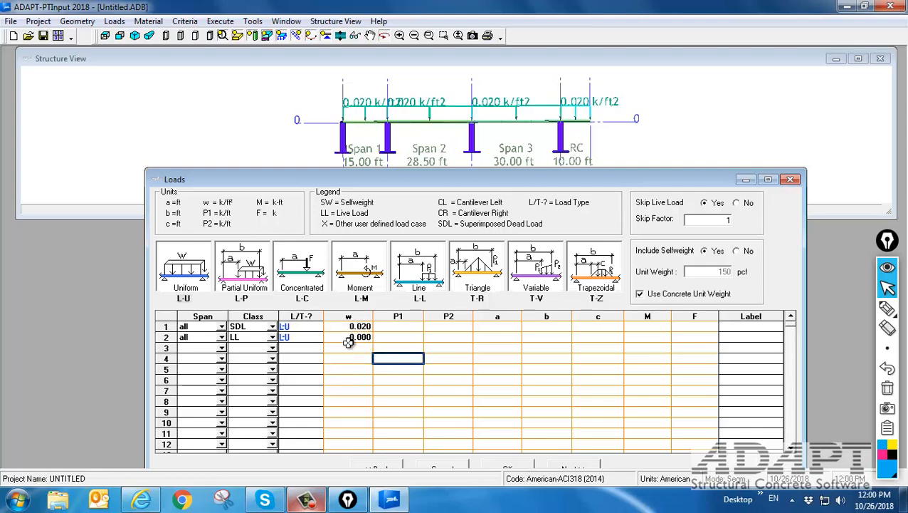
left_click(340, 337)
double_click(340, 338)
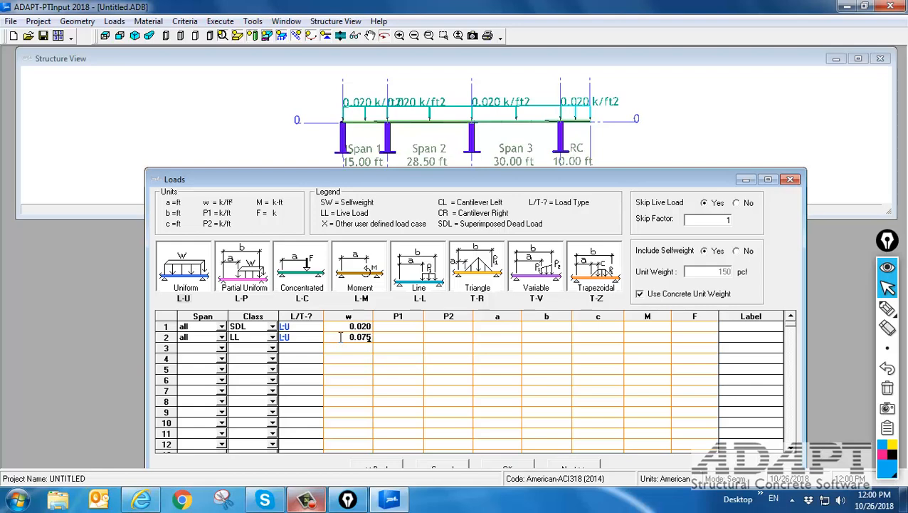
left_click(438, 412)
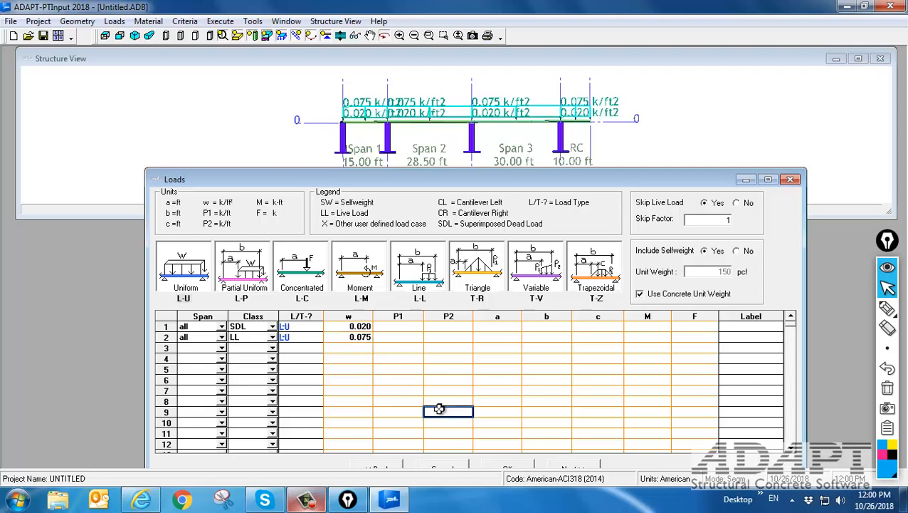
Set the live load skip factor to 0.75.
left_click(441, 140)
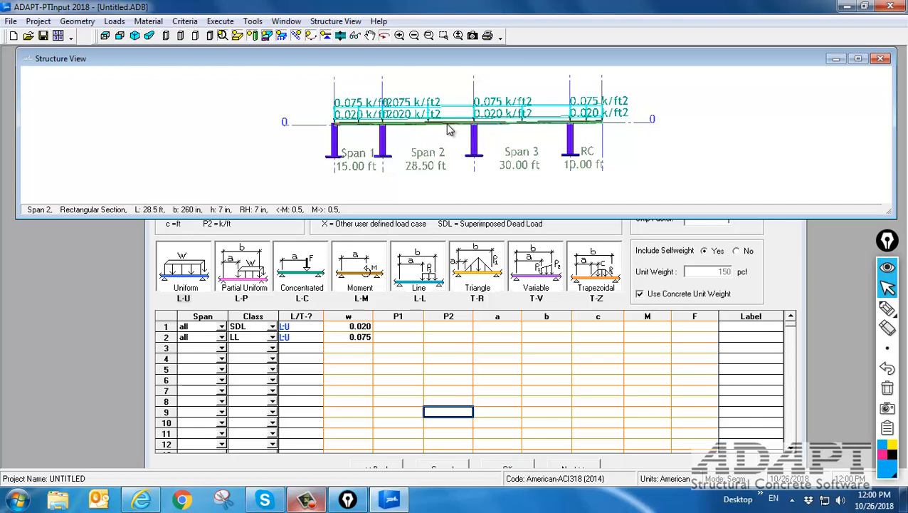
left_click(464, 264)
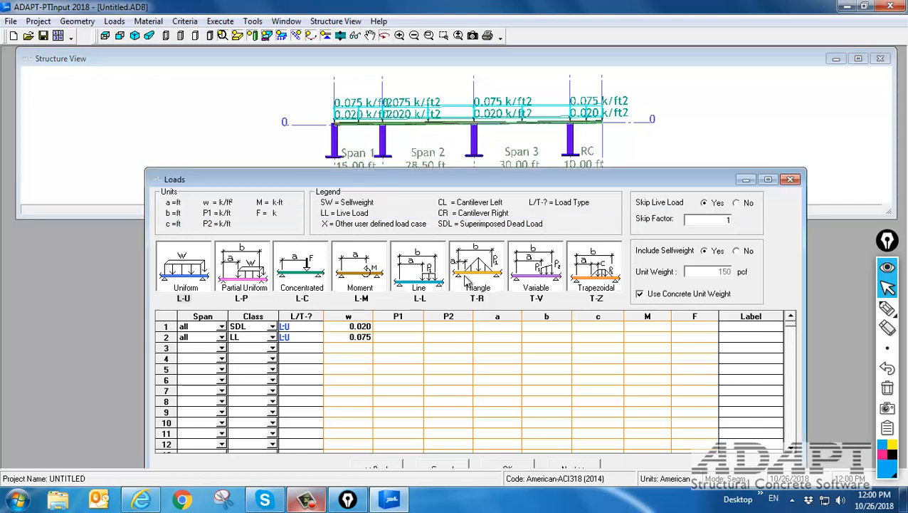
left_click_drag(417, 186, 402, 195)
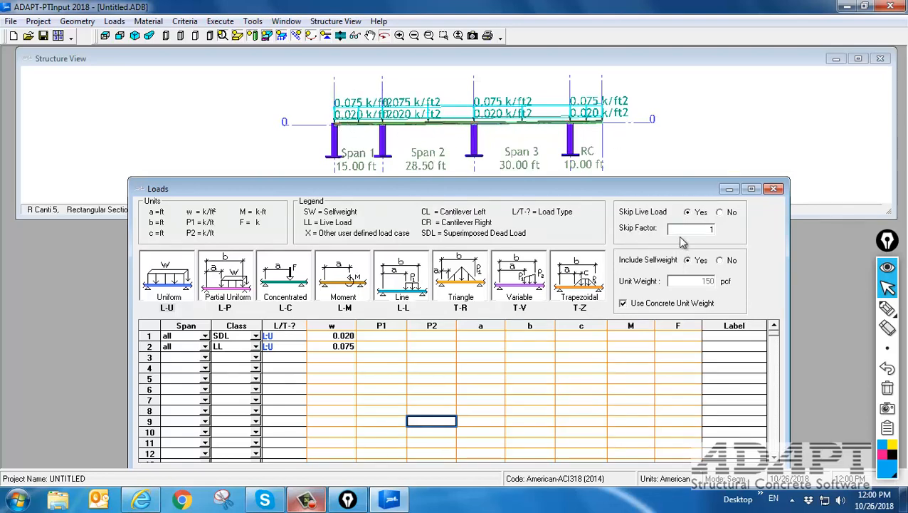
left_click_drag(704, 229, 727, 228)
type("0.75")
Turn off selfweight inclusion to view the available load classes, and turn it back on, accepting deletion of SW loads.
left_click(719, 261)
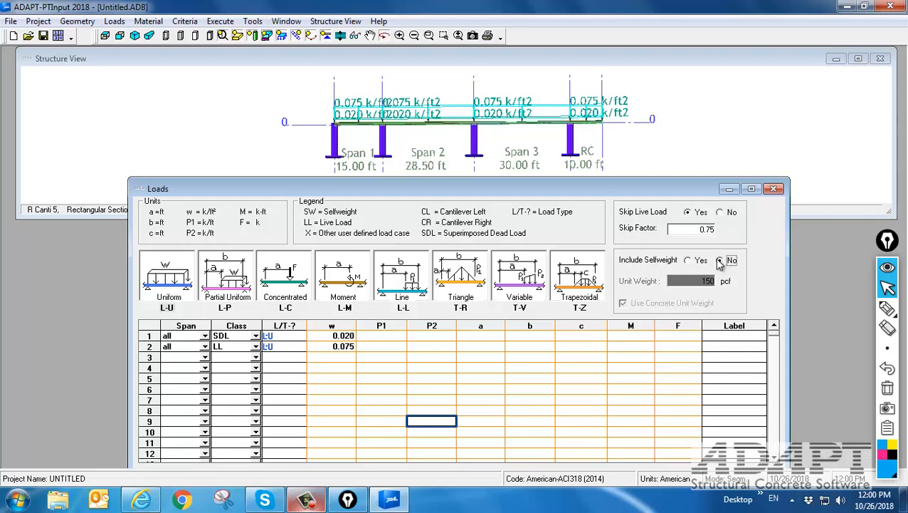
left_click(255, 356)
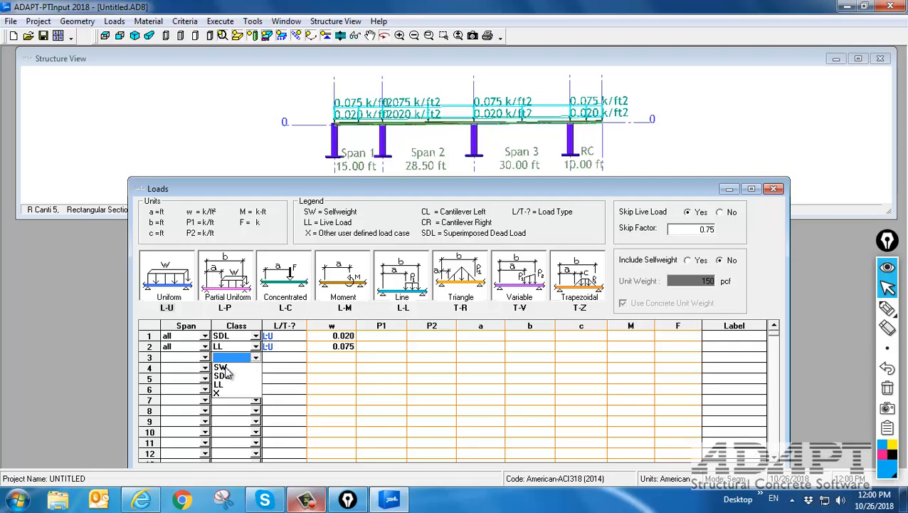
left_click(513, 411)
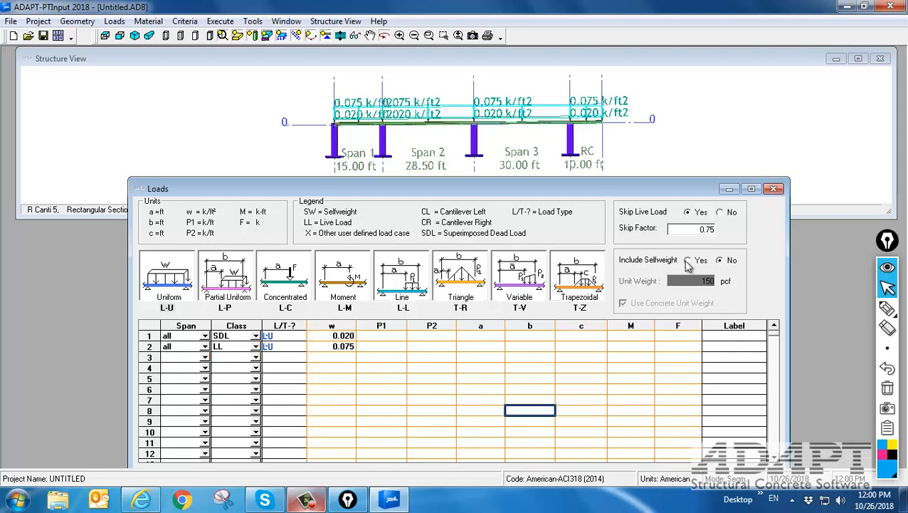
left_click(687, 261)
left_click(466, 287)
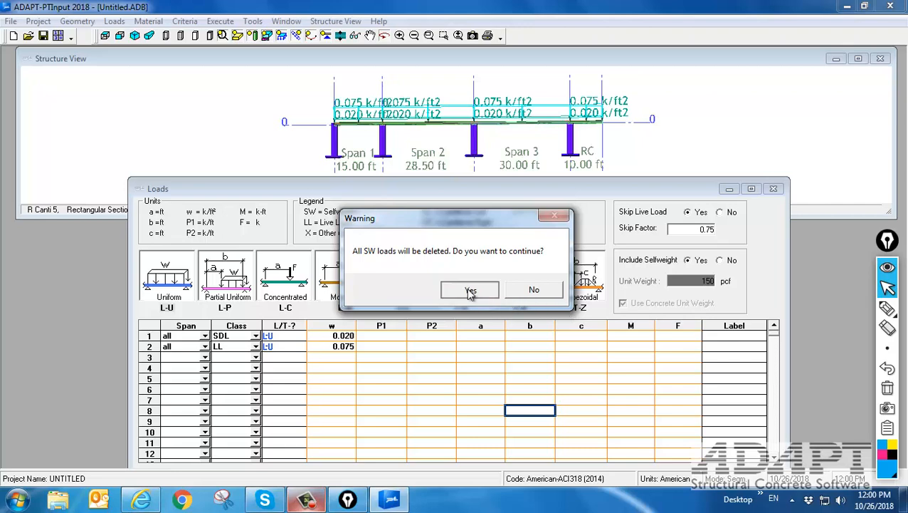
left_click(351, 410)
Check the applied loads on the structure model and advance to the concrete material input.
left_click_drag(384, 191, 384, 124)
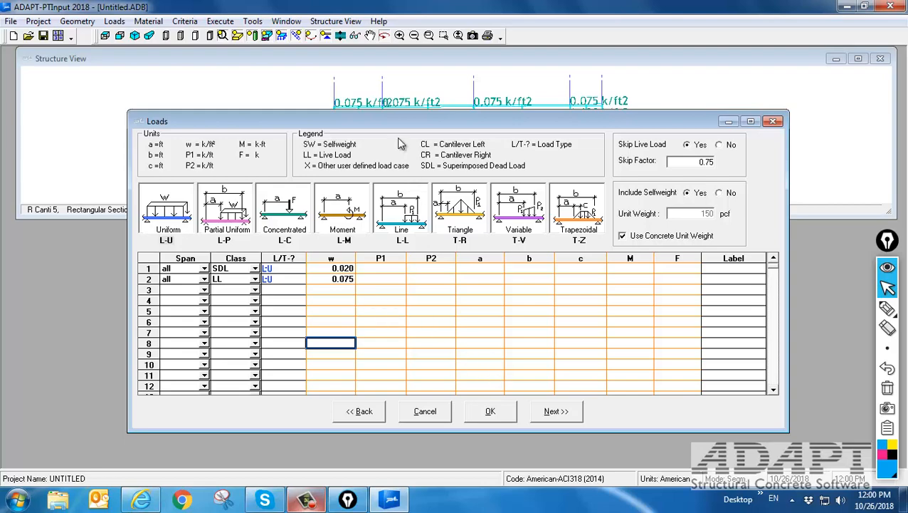
left_click_drag(402, 125, 421, 265)
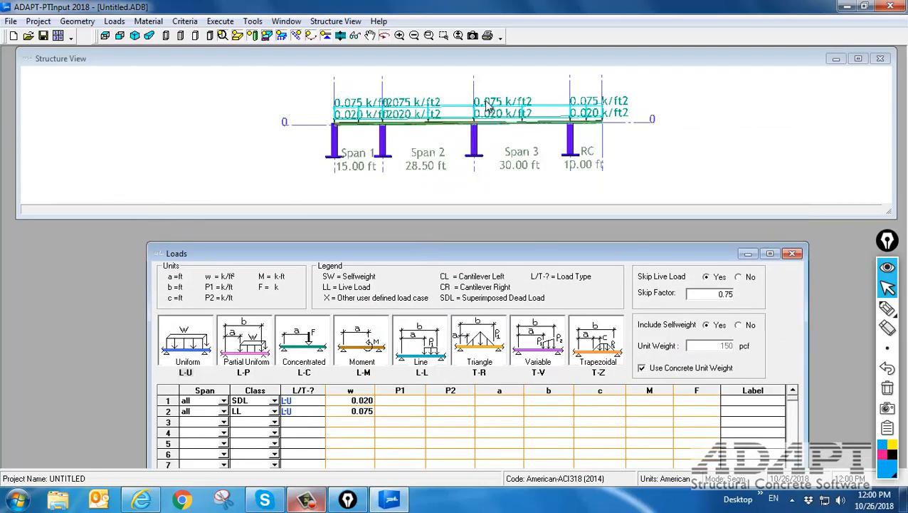
left_click(442, 115)
scroll(439, 111, "up", 5)
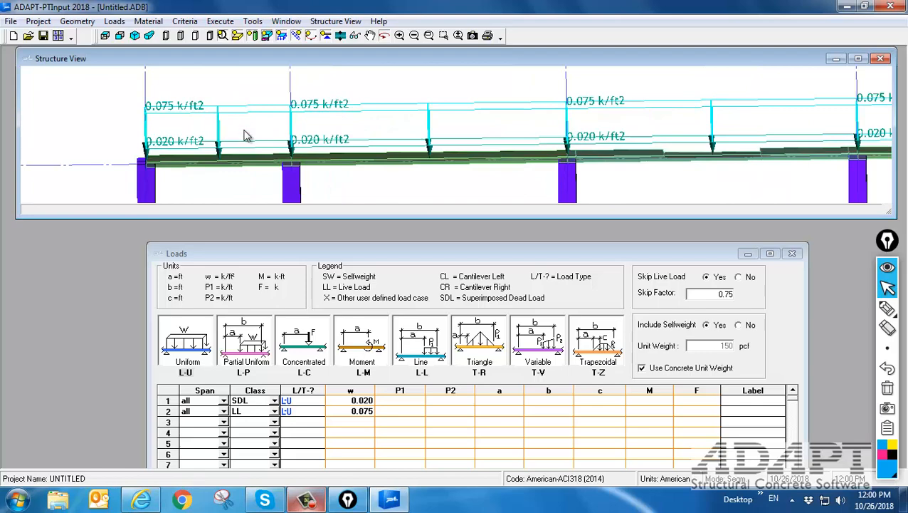
scroll(255, 141, "down", 4)
left_click_drag(297, 157, 318, 154)
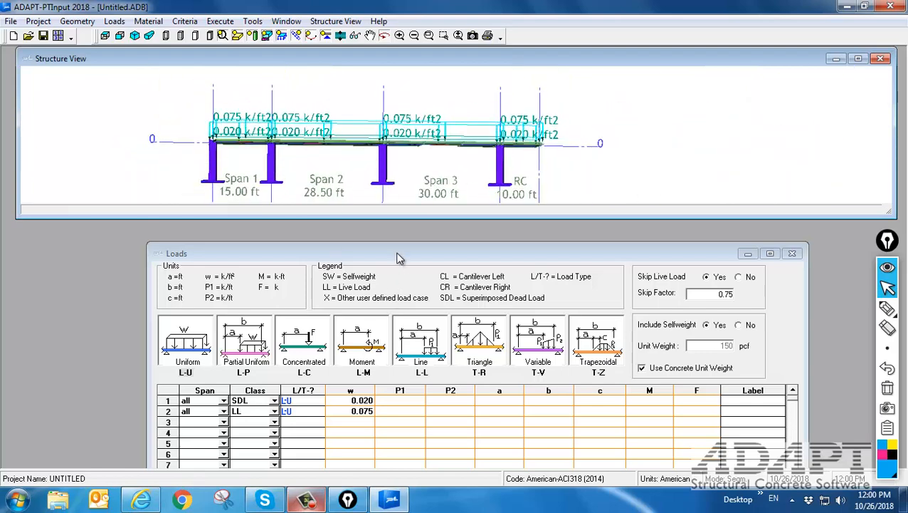
left_click_drag(400, 257, 380, 140)
left_click(556, 425)
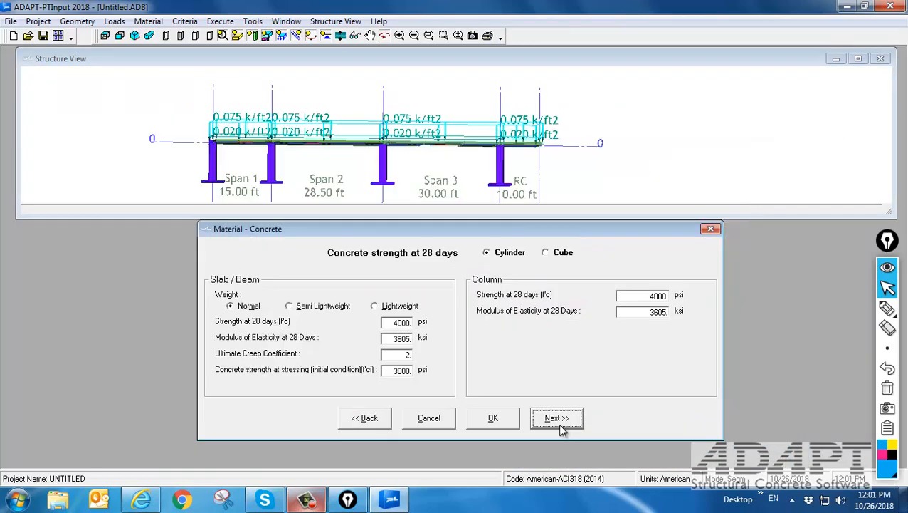
Set the slab/beam concrete strength to 5000 psi at 28 days and 3500 psi at stressing.
double_click(394, 325)
type("500")
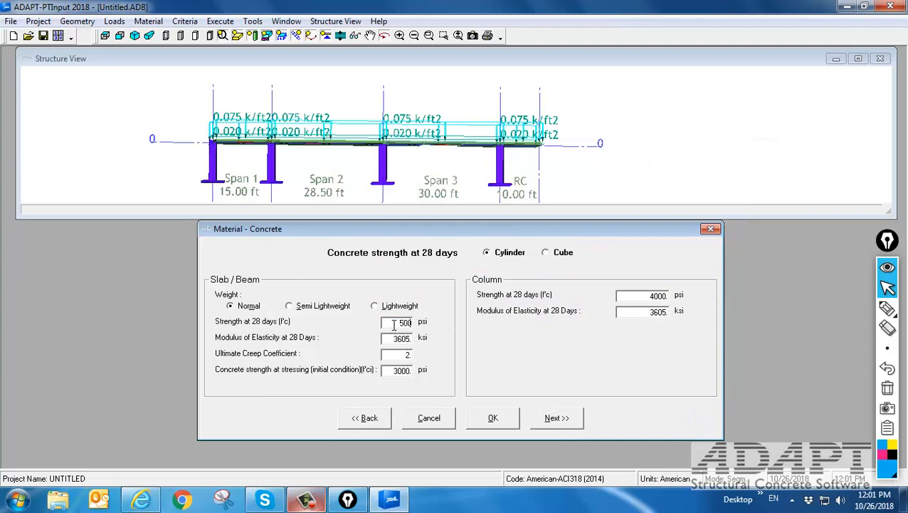
key("Tab")
key("Tab")
left_click_drag(393, 356, 420, 354)
key("Tab")
type("3500")
double_click(392, 322)
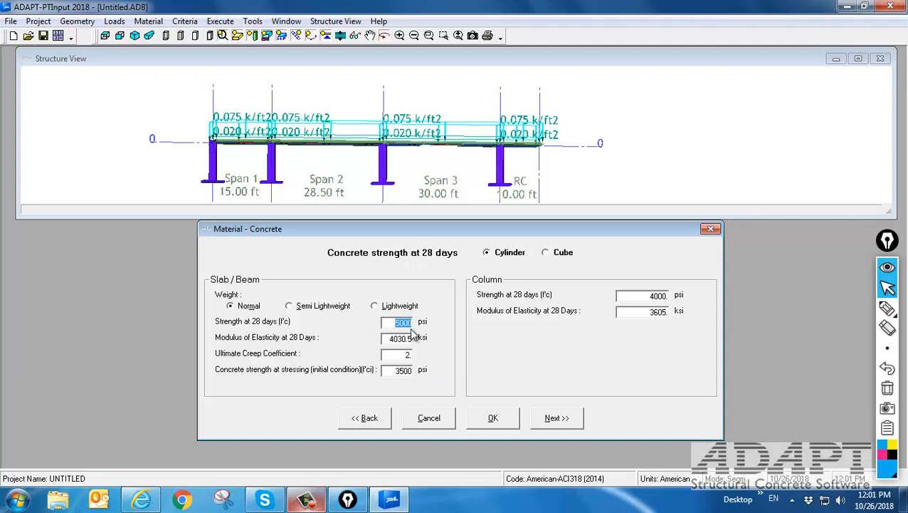
Set the column concrete strength at 28 days to 5000 psi and advance to the reinforcement material input.
double_click(641, 296)
type("5000")
key("Tab")
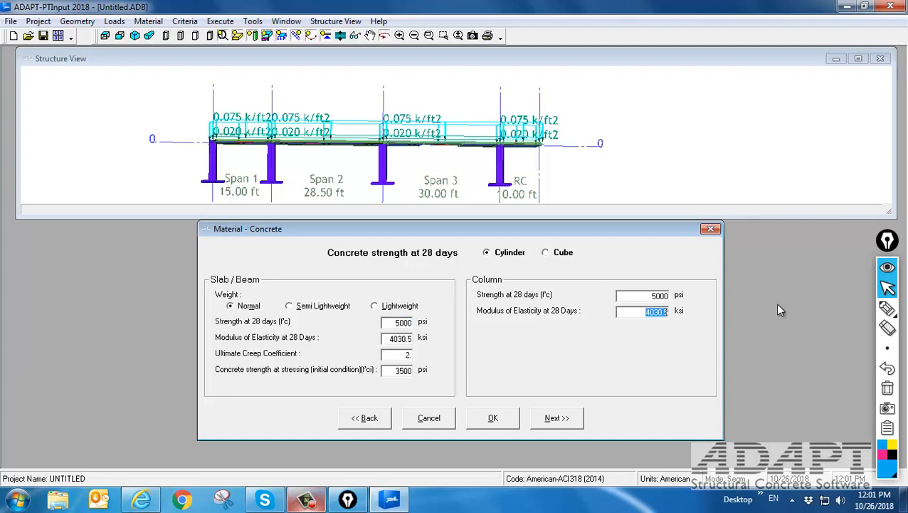
left_click(549, 420)
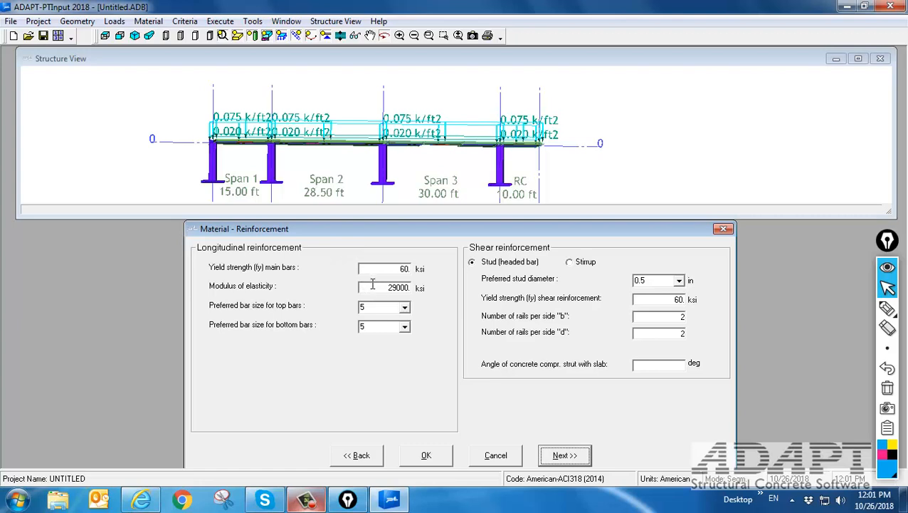
Set the preferred bar size to 6 for both top and bottom bars.
left_click(404, 306)
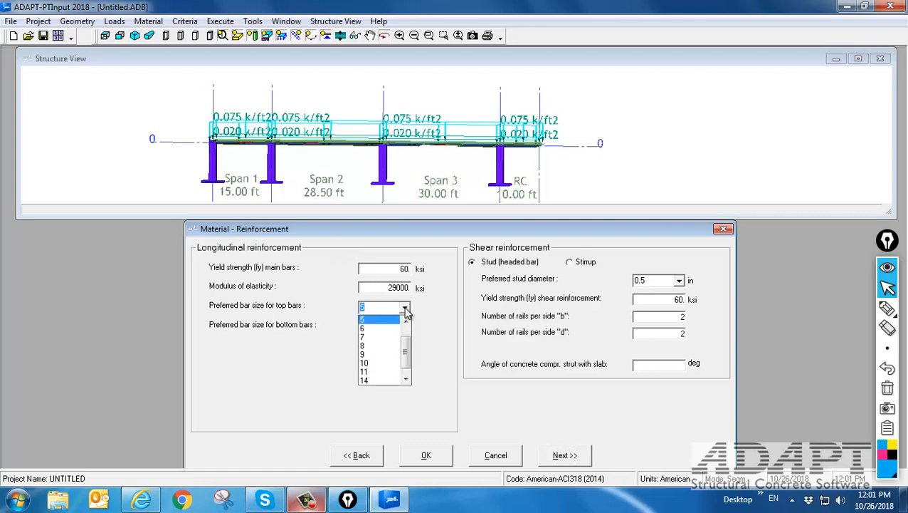
left_click(374, 328)
left_click(389, 327)
left_click(370, 344)
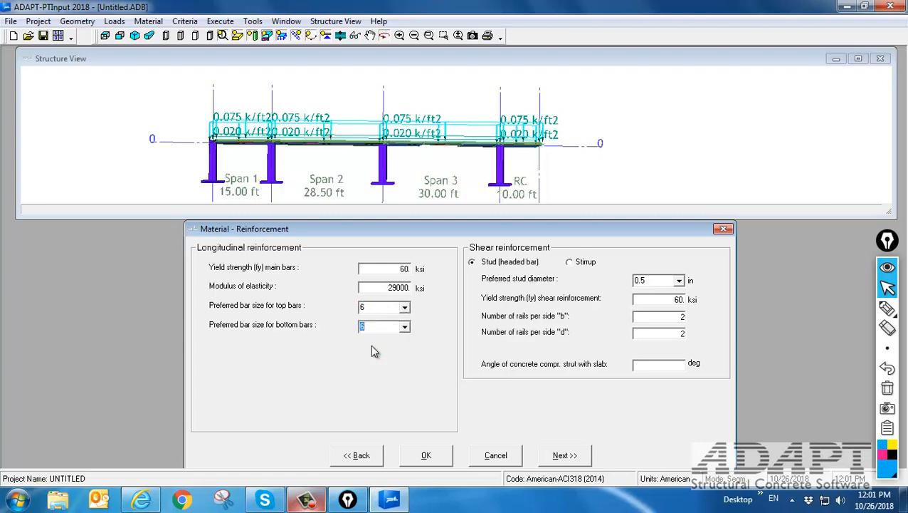
Return the preferred bar size to 5 for both top and bottom bars.
left_click(407, 312)
left_click(406, 311)
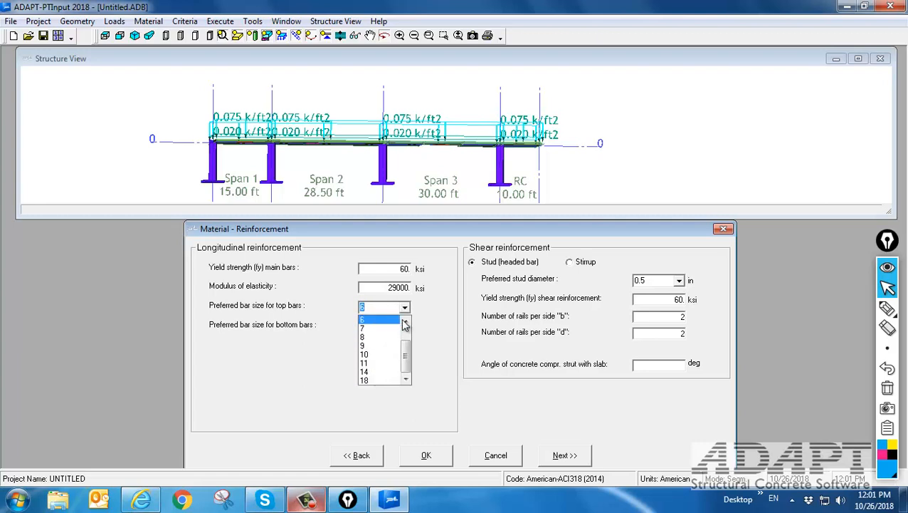
left_click(406, 326)
left_click(405, 326)
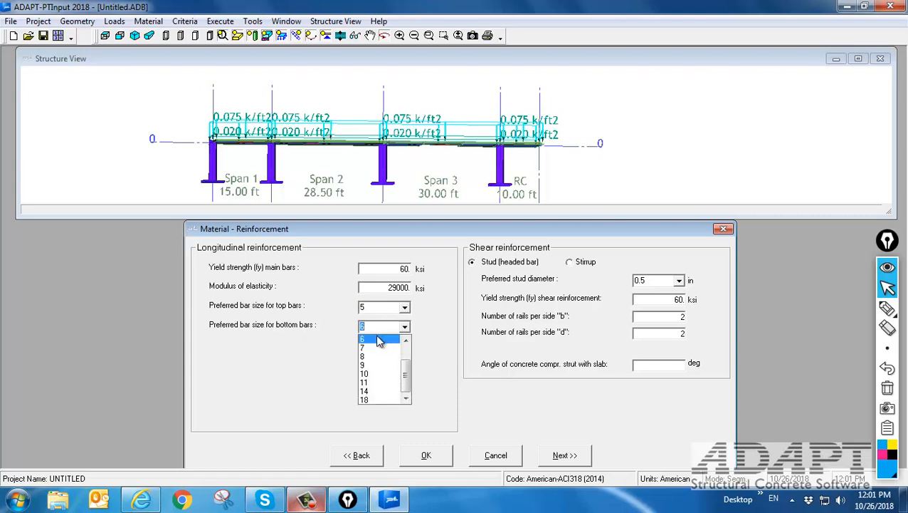
left_click(377, 346)
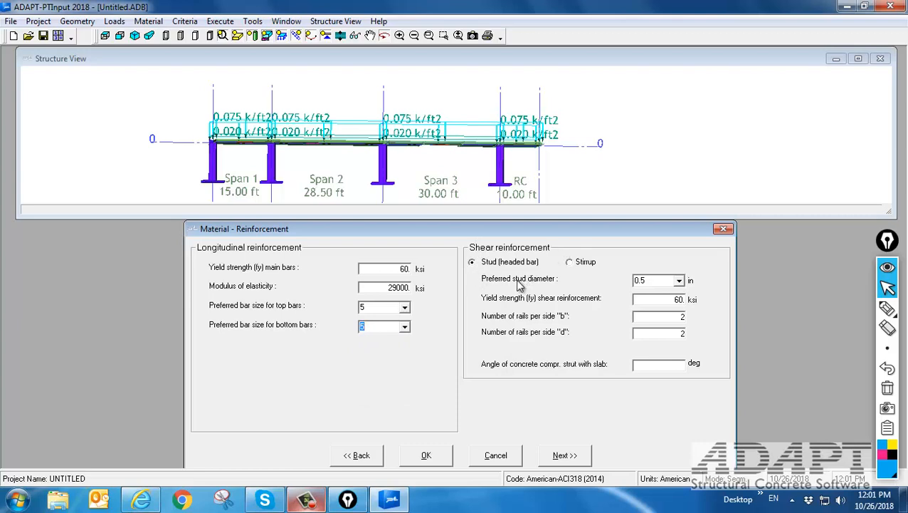
Accept the reinforcement settings and set the post-tensioning system to Unbonded in the post-tensioning material input.
double_click(674, 299)
left_click(560, 459)
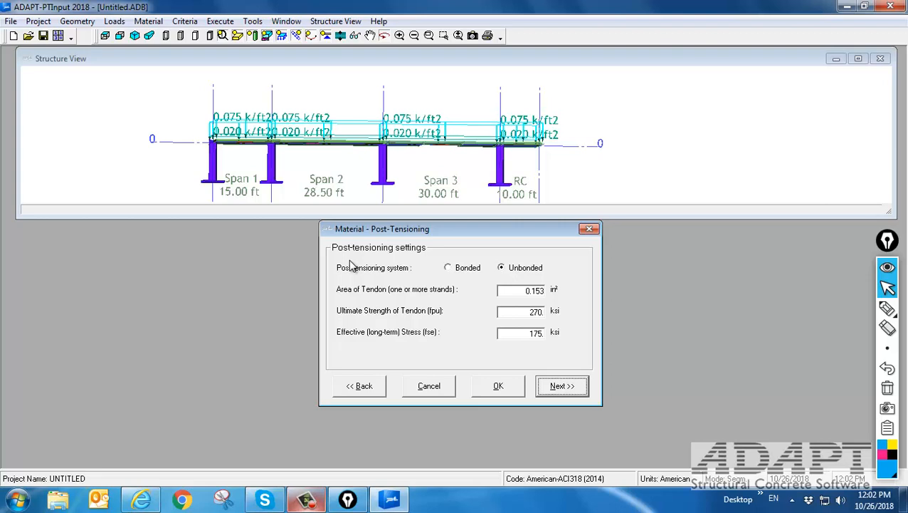
left_click(448, 267)
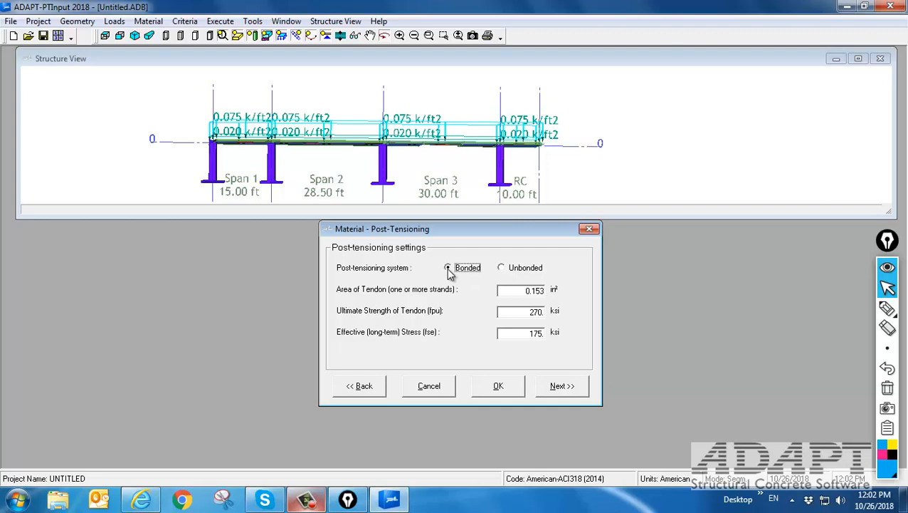
left_click(501, 269)
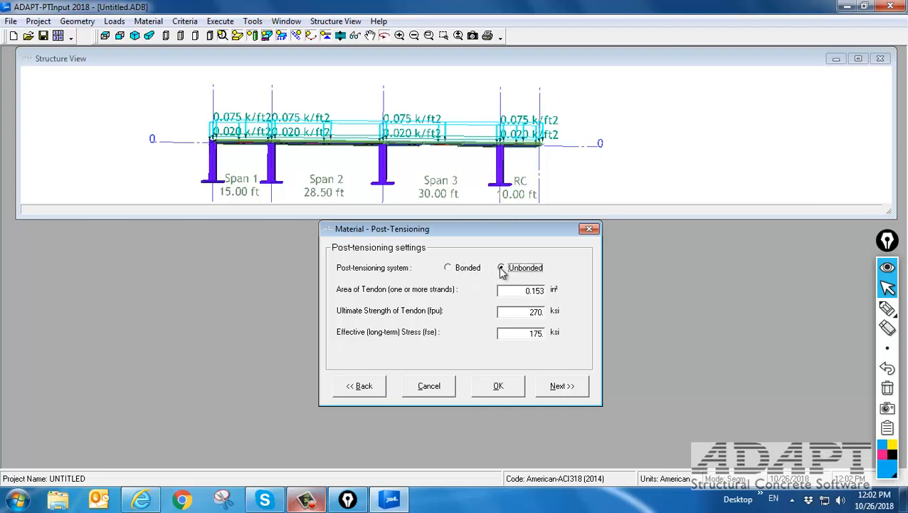
left_click(440, 138)
scroll(444, 140, "down", 2)
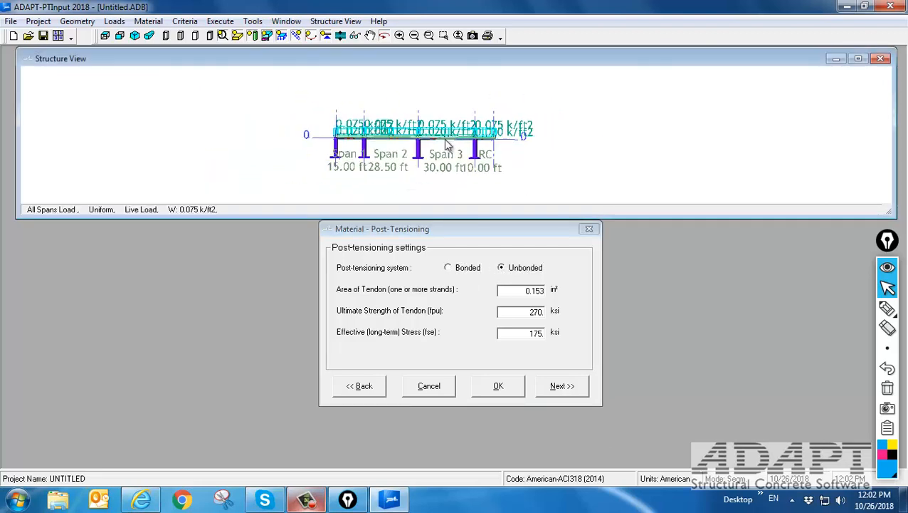
scroll(396, 142, "up", 1)
scroll(391, 146, "down", 1)
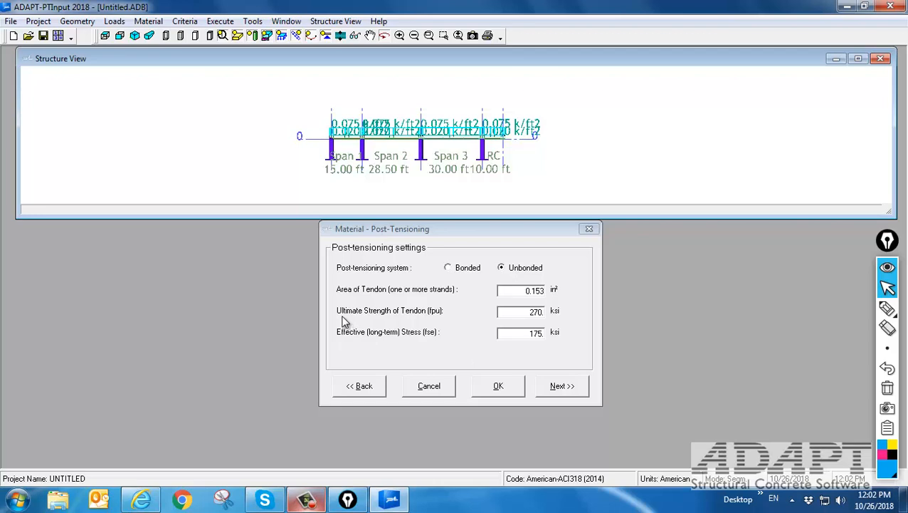
left_click_drag(509, 312, 552, 317)
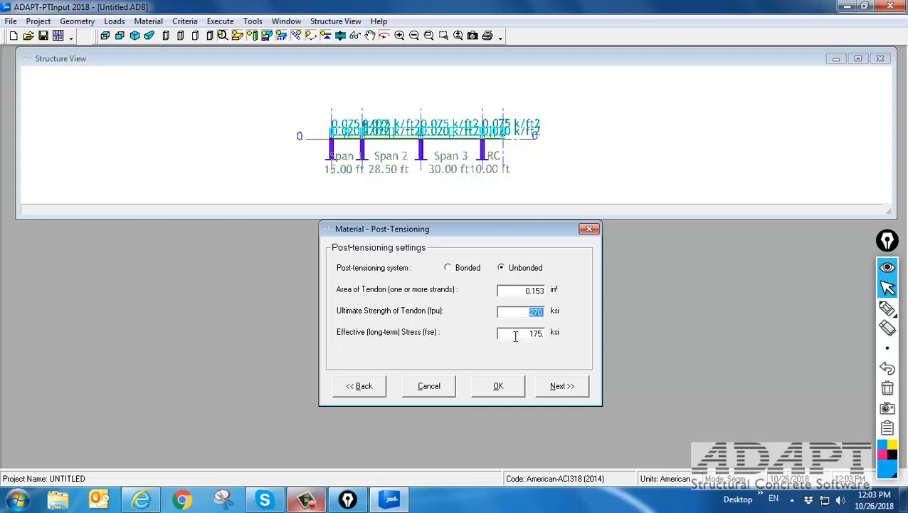
Sketch graph axes labelled F and L beside the structure with the annotation pen, and add a P at the start.
left_click(887, 308)
mouse_move(568, 81)
left_mouse_down()
mouse_move(575, 187)
mouse_move(829, 183)
left_mouse_up()
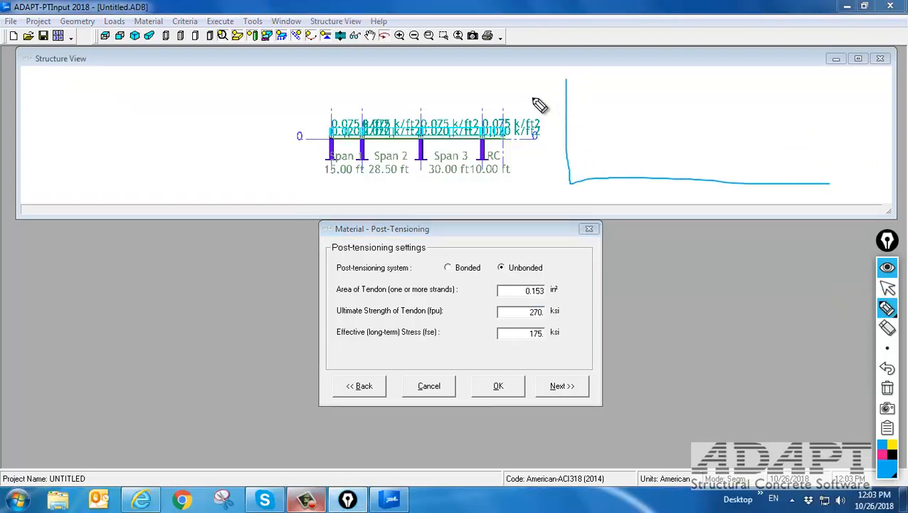
left_click_drag(529, 94, 550, 101)
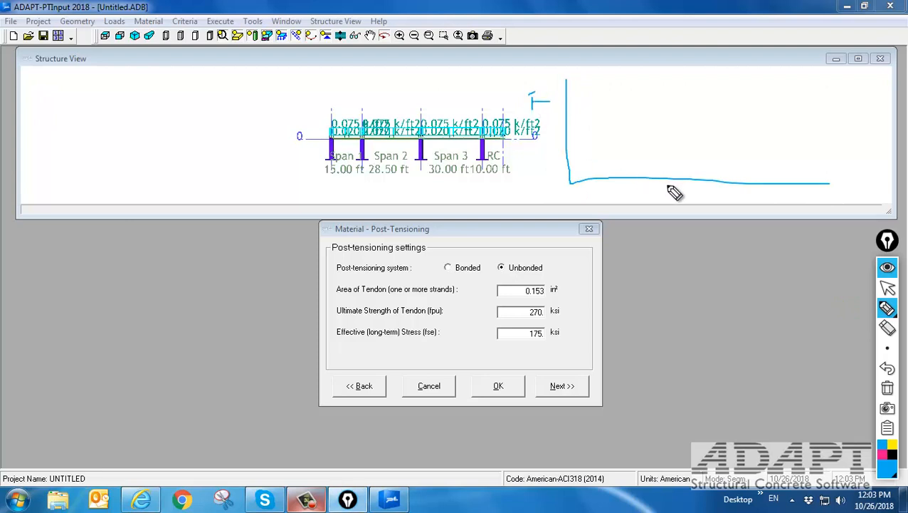
left_click_drag(667, 185, 688, 194)
left_click_drag(541, 93, 553, 92)
left_click_drag(545, 142, 546, 148)
left_click_drag(832, 162, 853, 169)
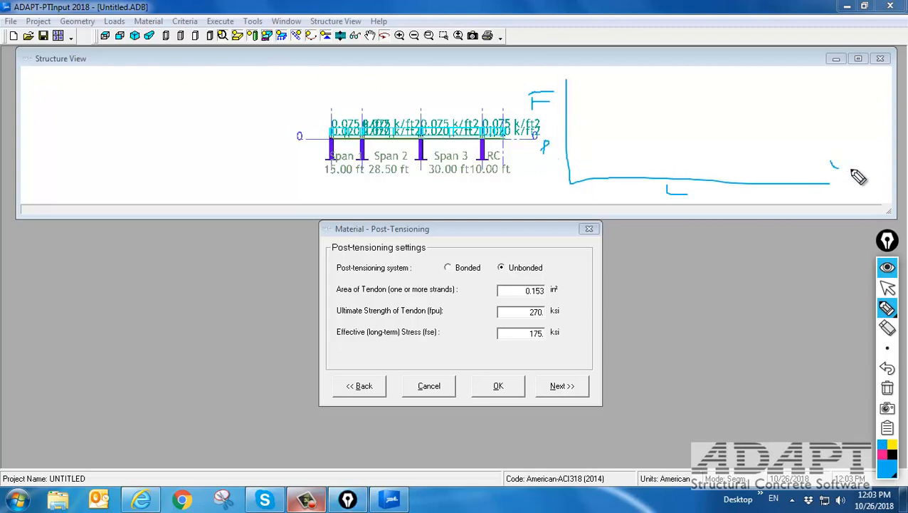
Draw the tendon force curve rising to a peak and falling along the length, with a dotted extension and a dashed curve below.
mouse_move(568, 135)
left_mouse_down()
mouse_move(613, 100)
mouse_move(829, 165)
left_mouse_up()
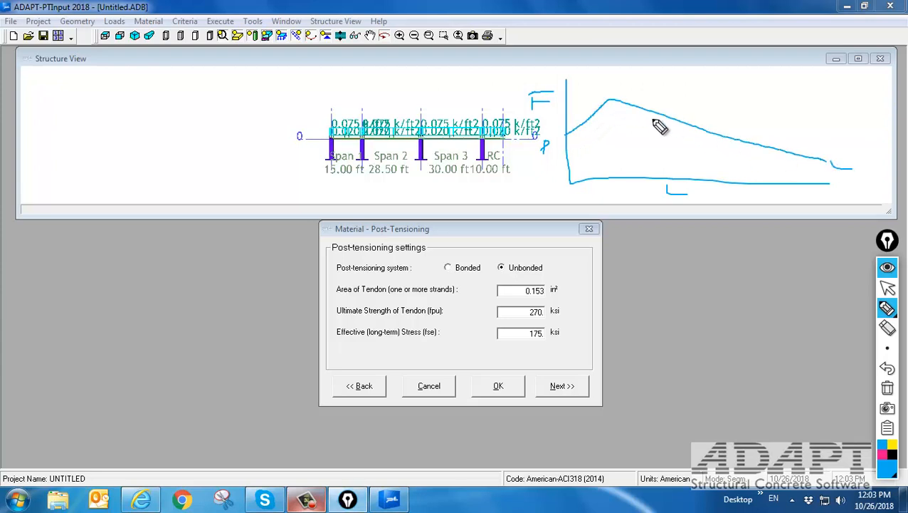
left_click_drag(599, 94, 597, 92)
left_click_drag(591, 89, 579, 84)
left_click_drag(572, 82, 570, 81)
mouse_move(570, 146)
left_mouse_down()
mouse_move(623, 112)
mouse_move(840, 181)
left_mouse_up()
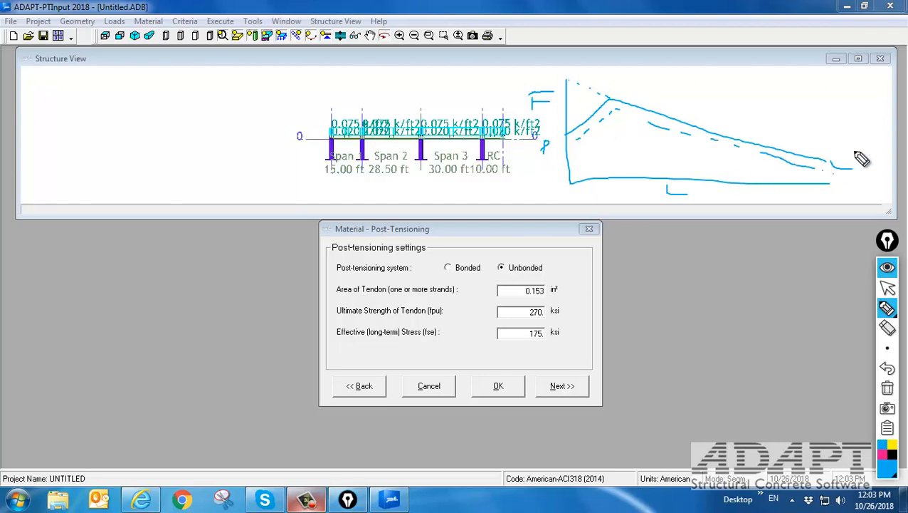
Draw a constant-force line labelled 175 across the graph, and circle the effective stress value with an arc linking it to the tendon area.
left_click_drag(859, 157, 547, 145)
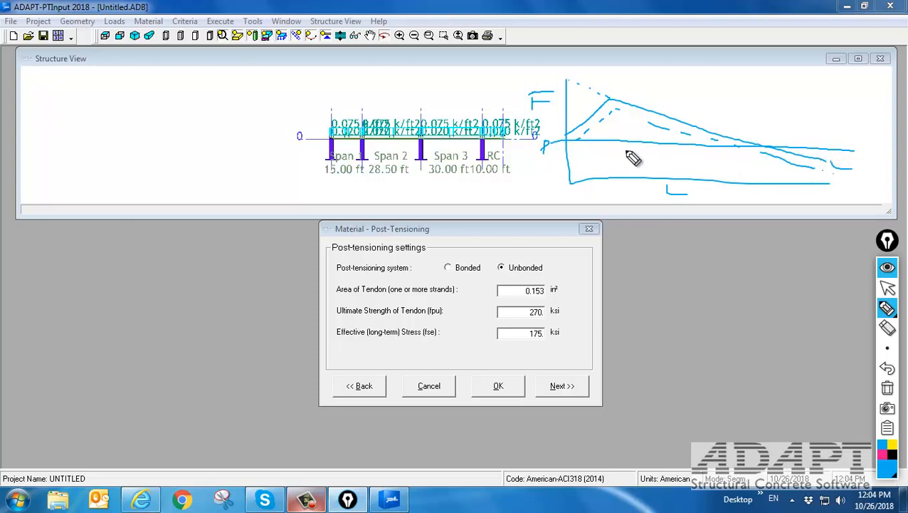
left_click_drag(638, 140, 716, 104)
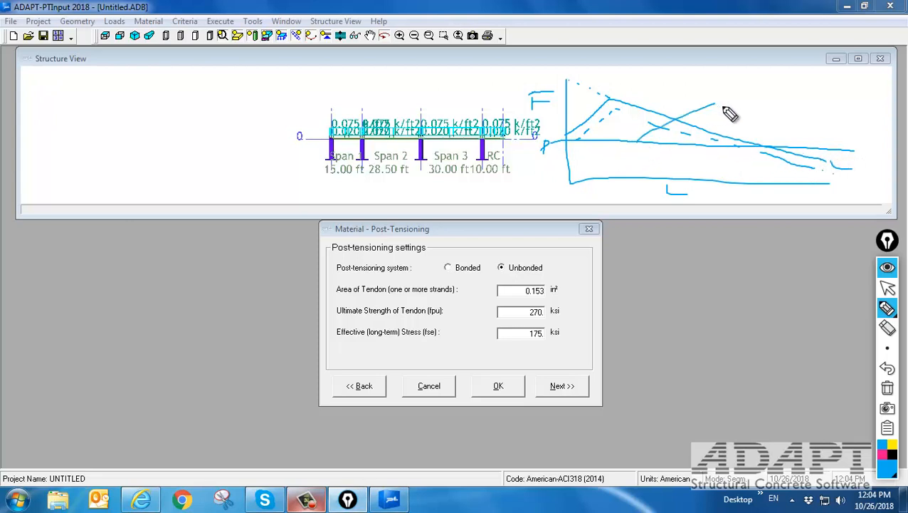
mouse_move(723, 101)
left_mouse_down()
mouse_move(733, 110)
mouse_move(741, 97)
mouse_move(741, 107)
left_mouse_up()
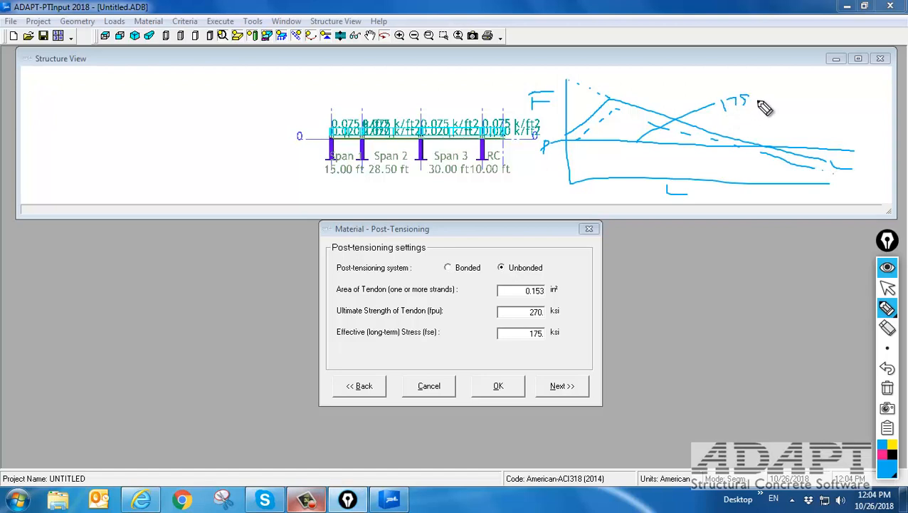
mouse_move(543, 322)
left_mouse_down()
mouse_move(521, 332)
mouse_move(550, 342)
mouse_move(540, 324)
mouse_move(562, 289)
mouse_move(548, 289)
mouse_move(607, 306)
left_mouse_up()
left_click(599, 305)
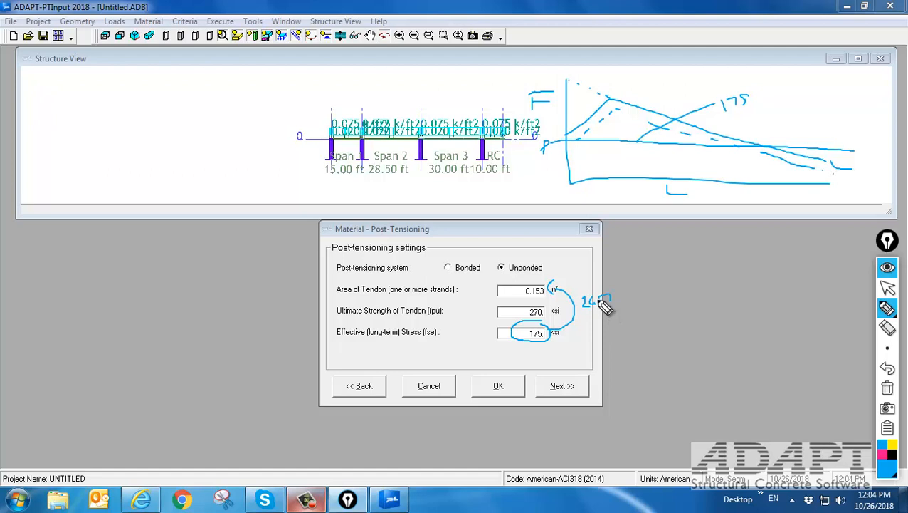
Clear all pen annotations and advance to the base non-prestressed reinforcement input.
left_click(887, 288)
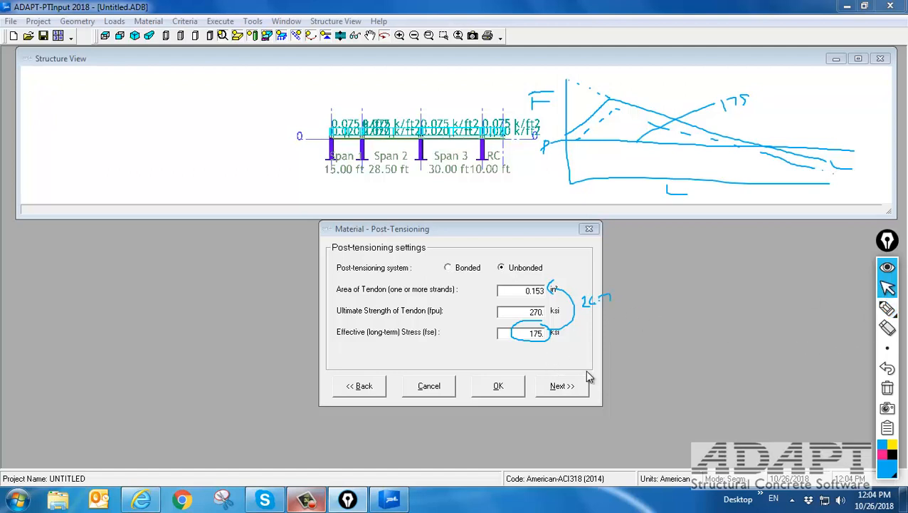
left_click(887, 388)
left_click(562, 388)
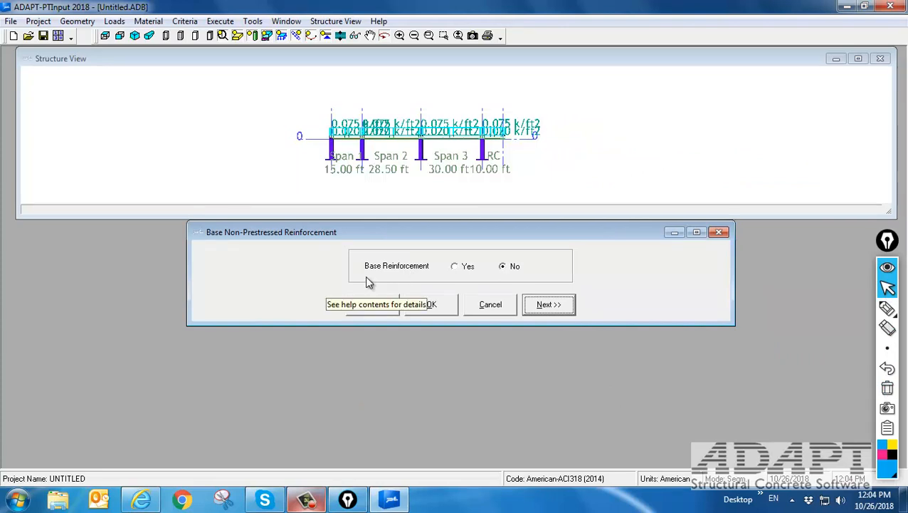
Show the slab model from above as a wireframe, enlarged to examine the spans and supports.
left_click(361, 188)
scroll(355, 171, "up", 2)
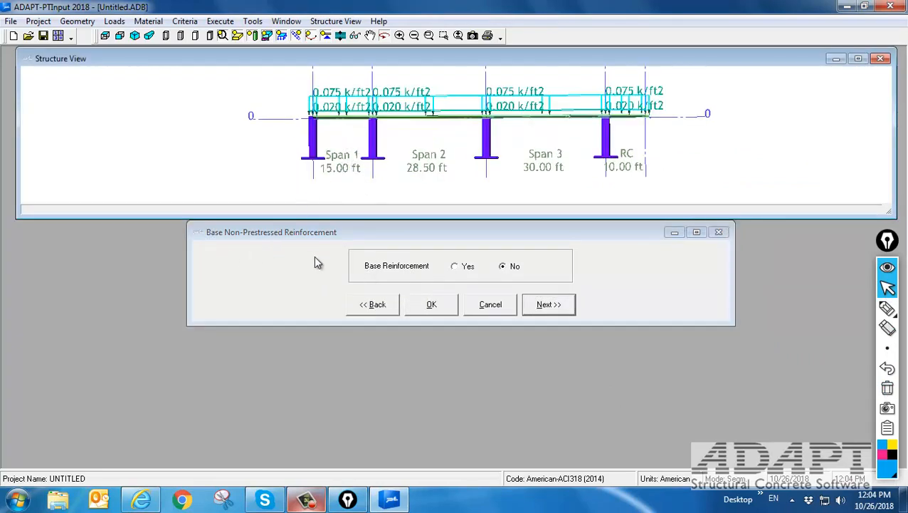
scroll(363, 111, "up", 1)
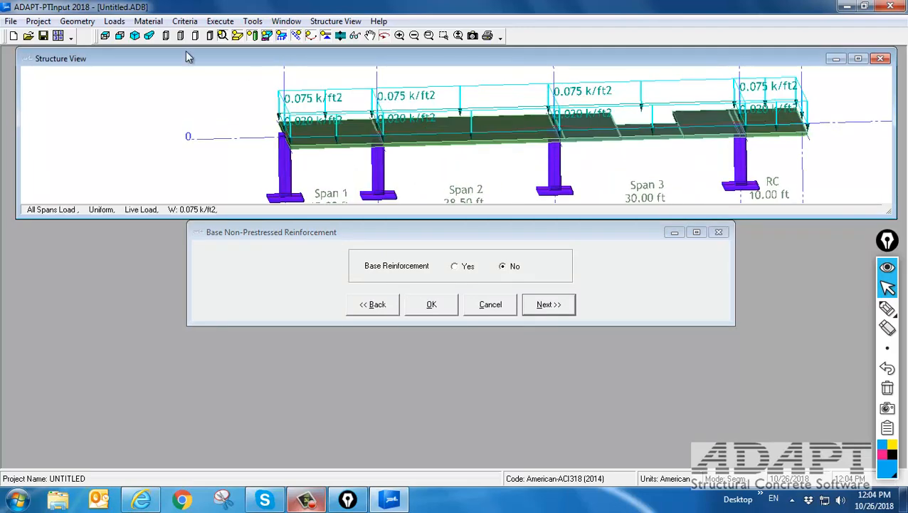
left_click(104, 36)
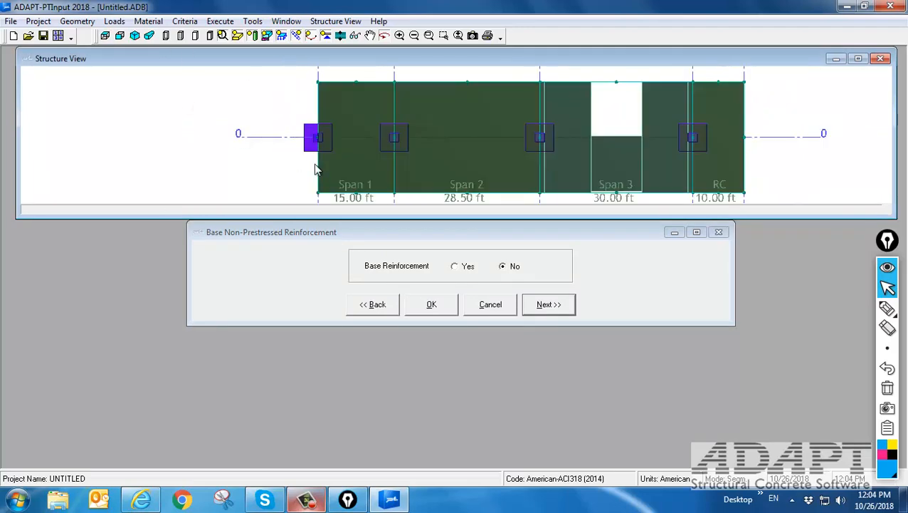
left_click(168, 36)
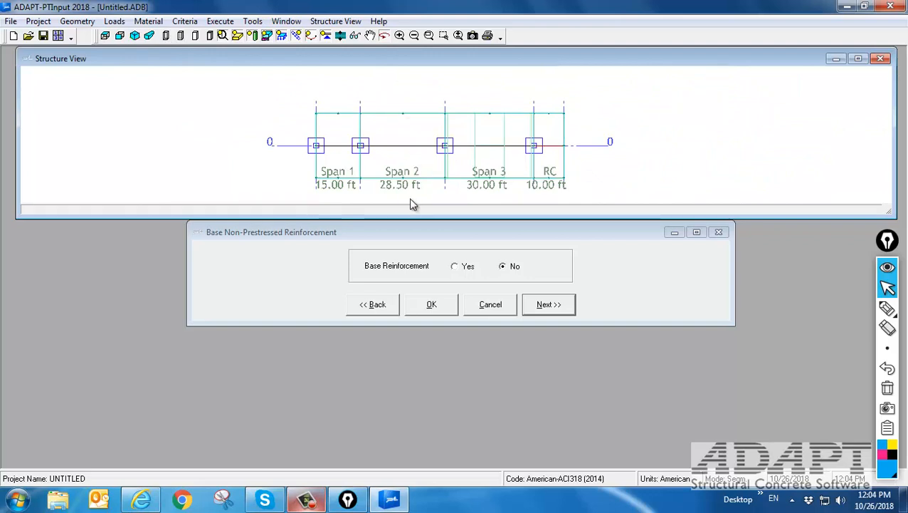
scroll(416, 203, "up", 1)
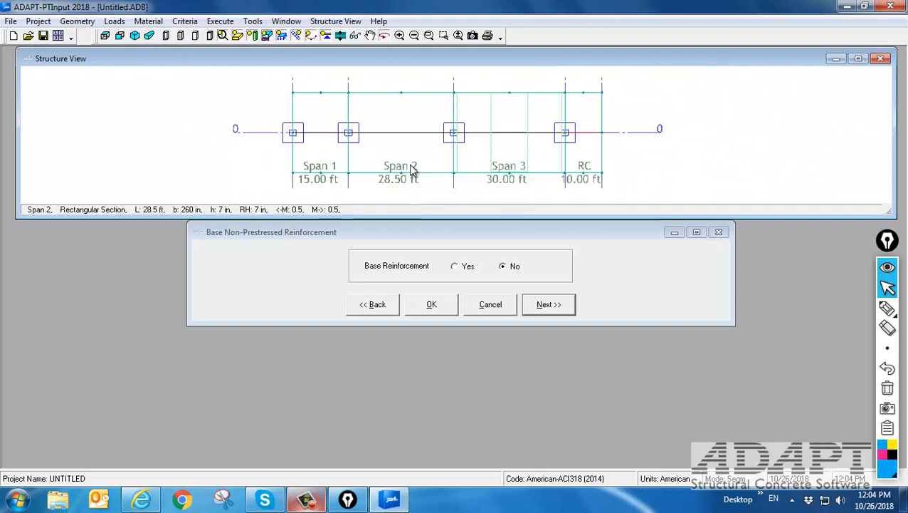
Enable base non-prestressed reinforcement and set the first entry's type to Mesh.
left_click(454, 267)
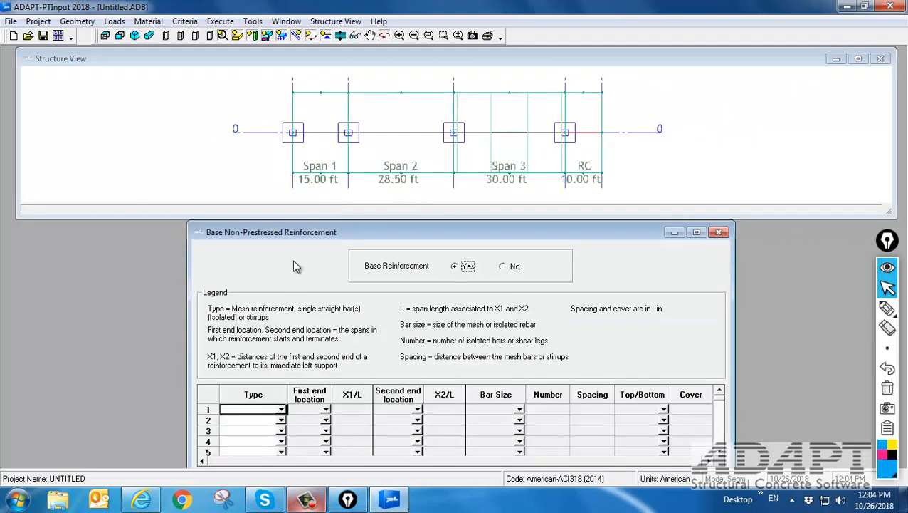
left_click_drag(301, 233, 299, 184)
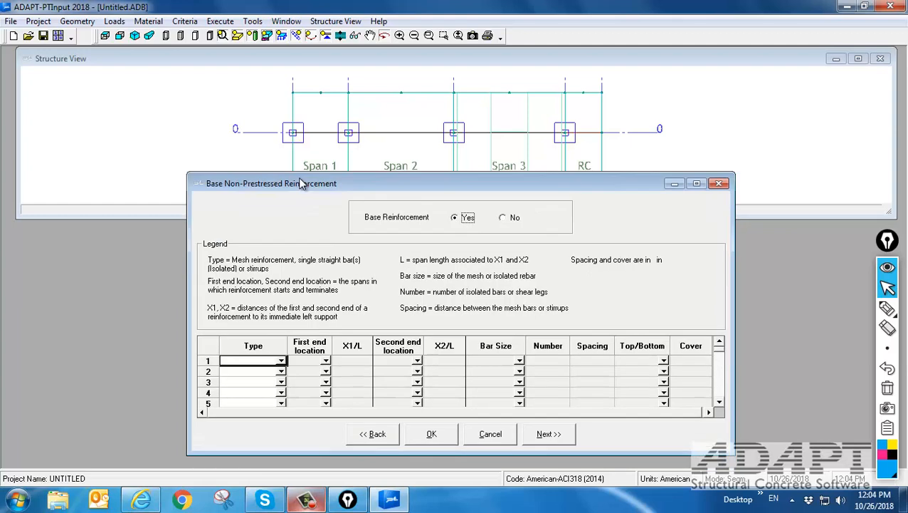
left_click(282, 363)
left_click(282, 363)
left_click(254, 372)
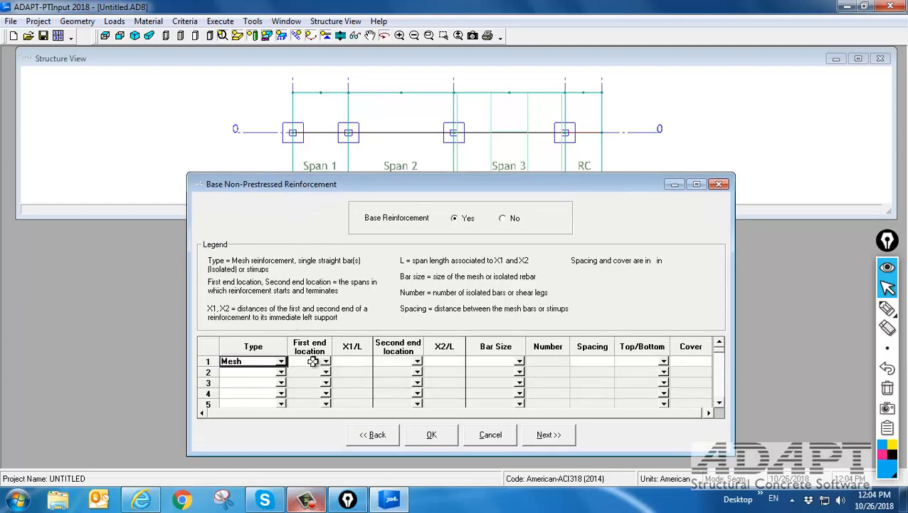
Define the mesh extent from span 1 at X1/L 0 to the right cantilever (CR) at X2/L 1.
left_click(325, 363)
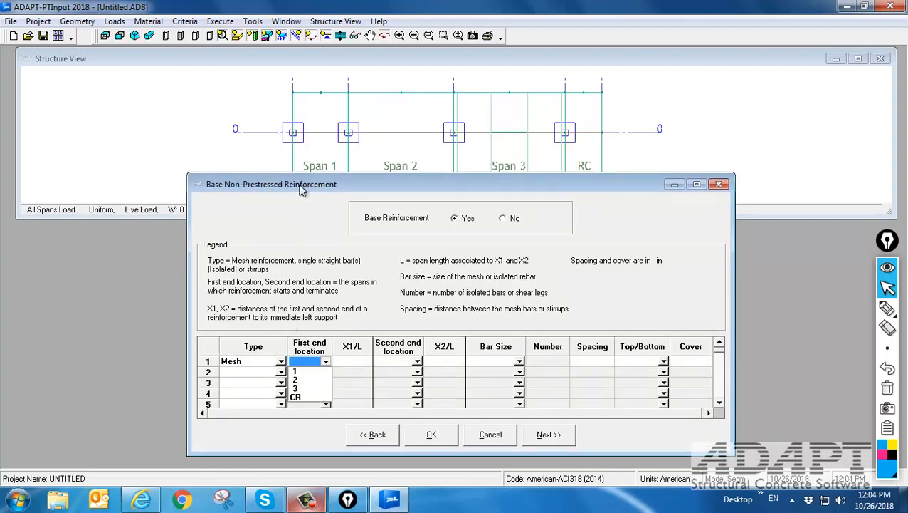
left_click(314, 371)
left_click(356, 361)
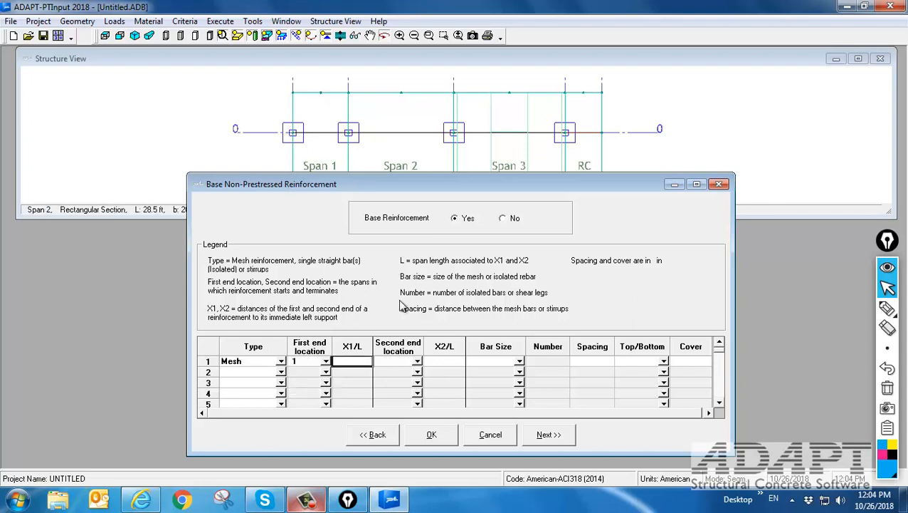
type("0")
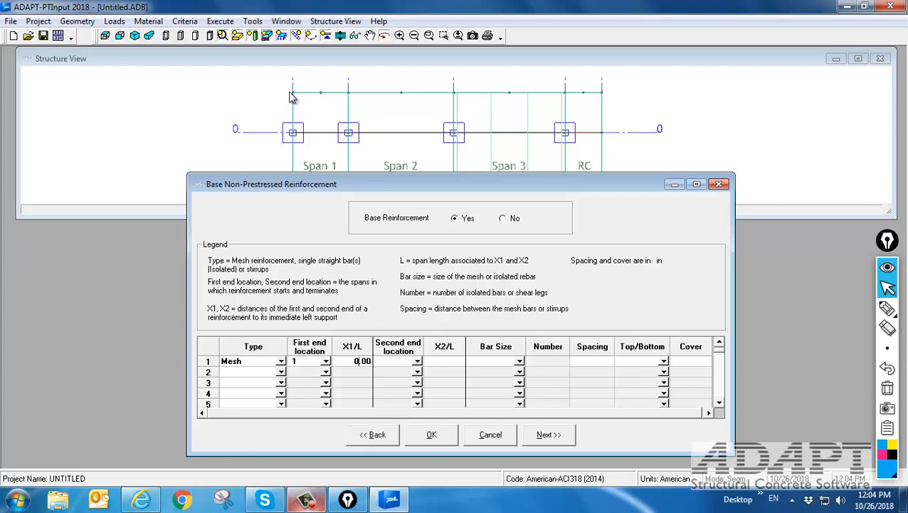
left_click(418, 362)
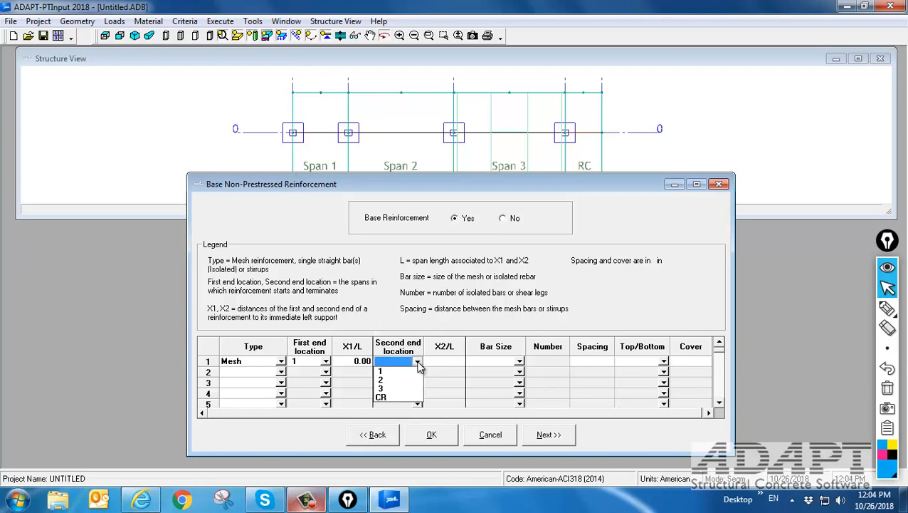
left_click(382, 398)
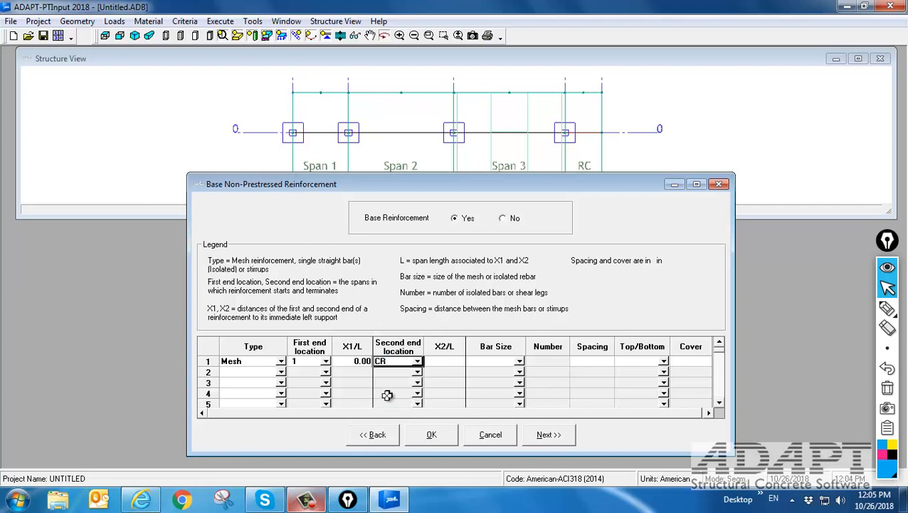
left_click(437, 363)
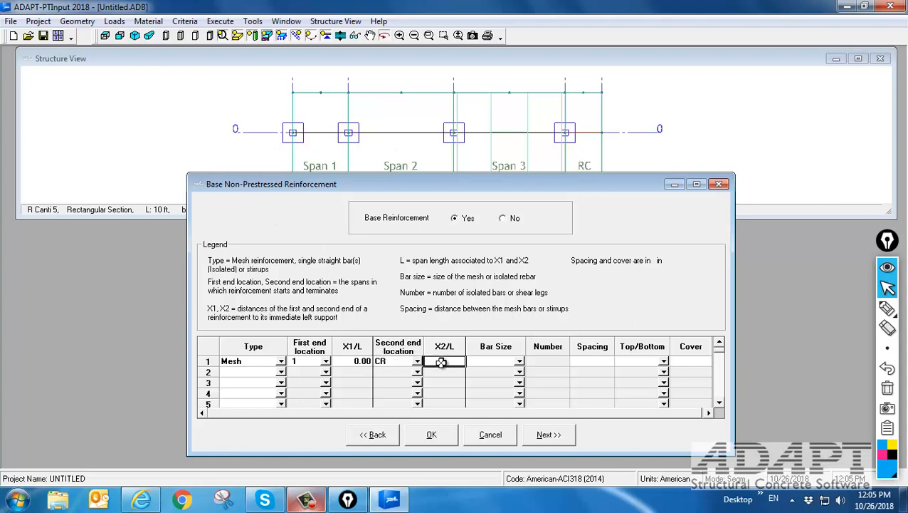
type("1")
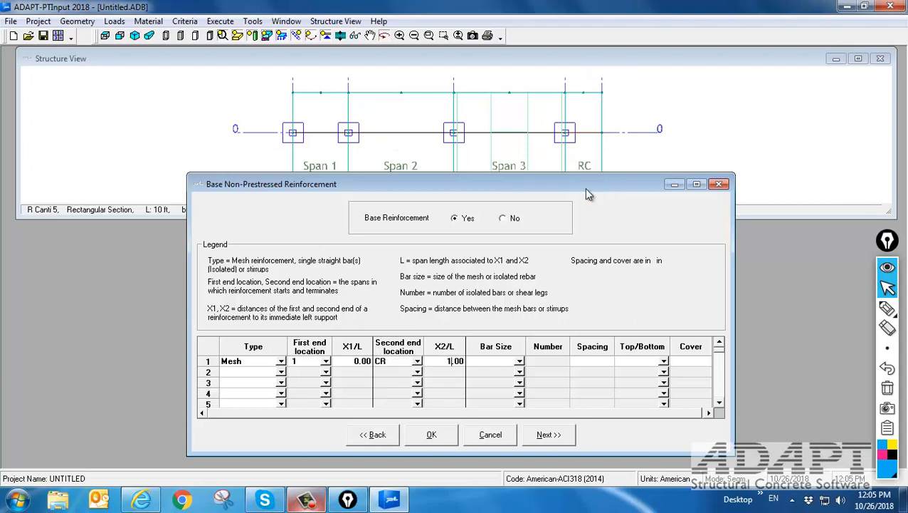
Give the mesh bar size 5, 12 in spacing, Bottom position and 1 in cover, and continue to the allowable stresses criteria.
left_click(519, 362)
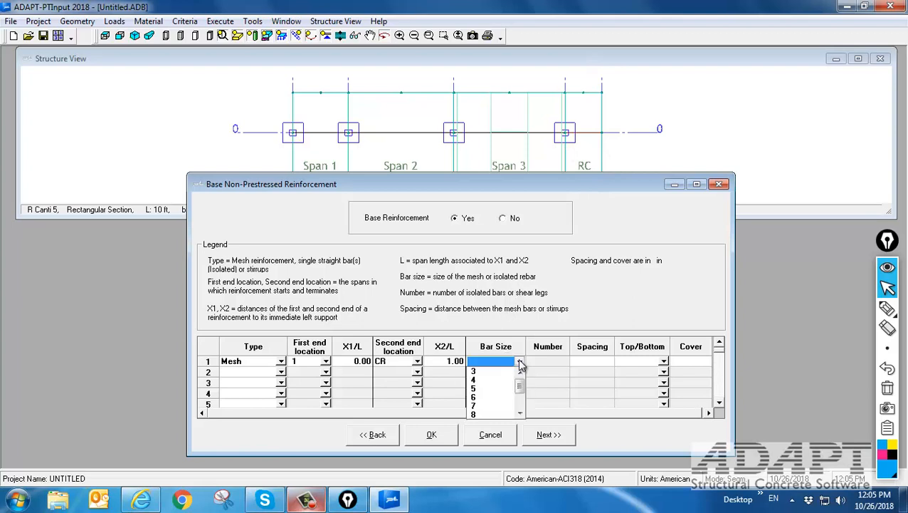
left_click(486, 389)
left_click(600, 359)
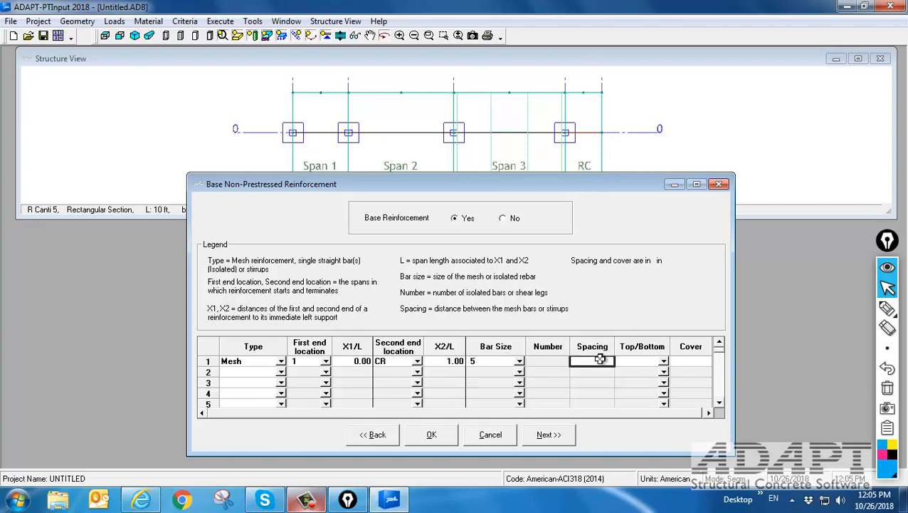
type("12")
left_click(662, 361)
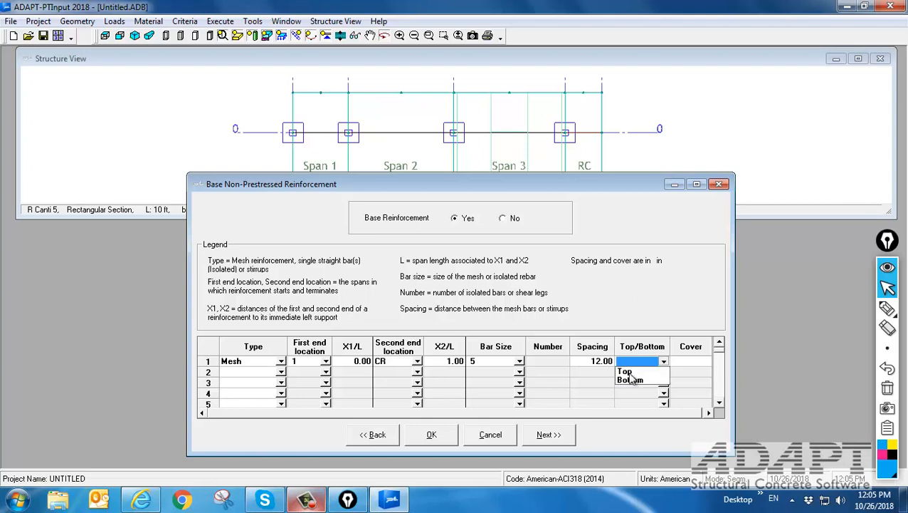
left_click(630, 379)
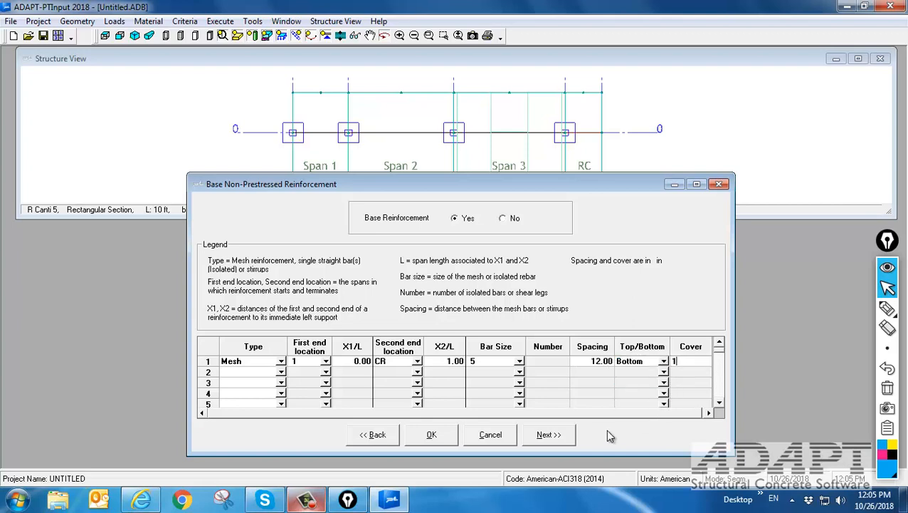
left_click(562, 435)
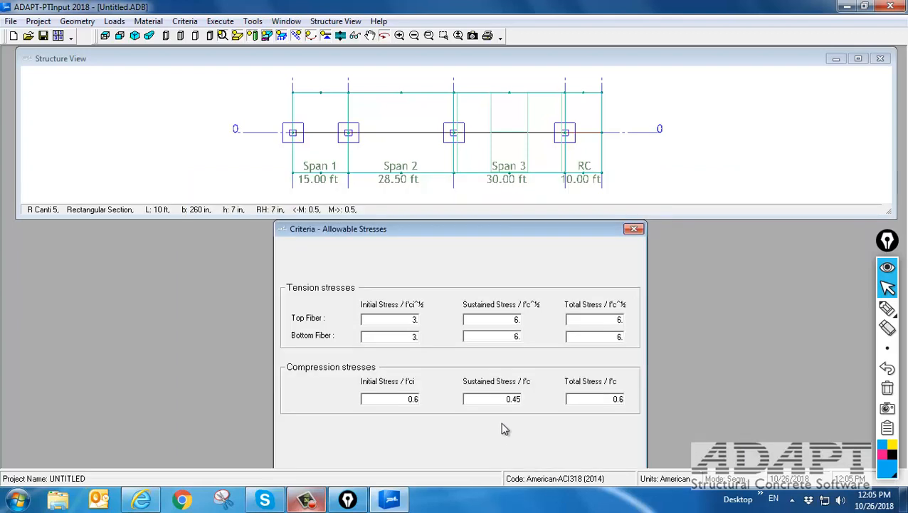
Examine the structure's spans, supports and loads in plan and 3D views.
left_click(411, 151)
scroll(410, 190, "up", 1)
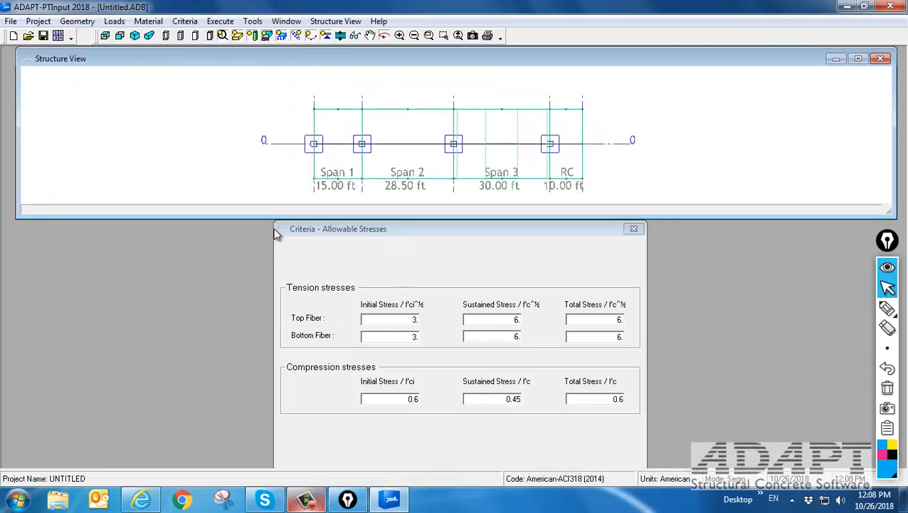
left_click_drag(463, 151, 420, 166)
left_click(108, 37)
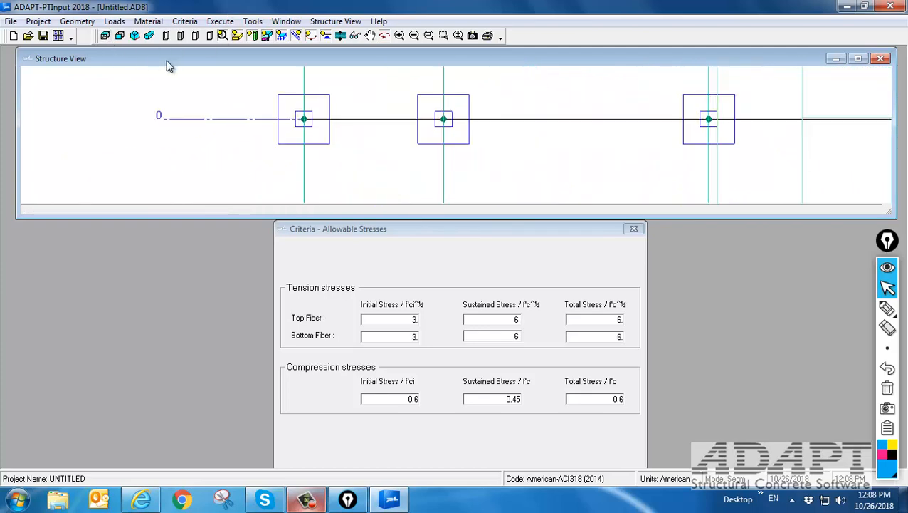
left_click(134, 35)
left_click_drag(437, 137, 408, 123)
scroll(411, 121, "down", 2)
scroll(292, 171, "up", 5)
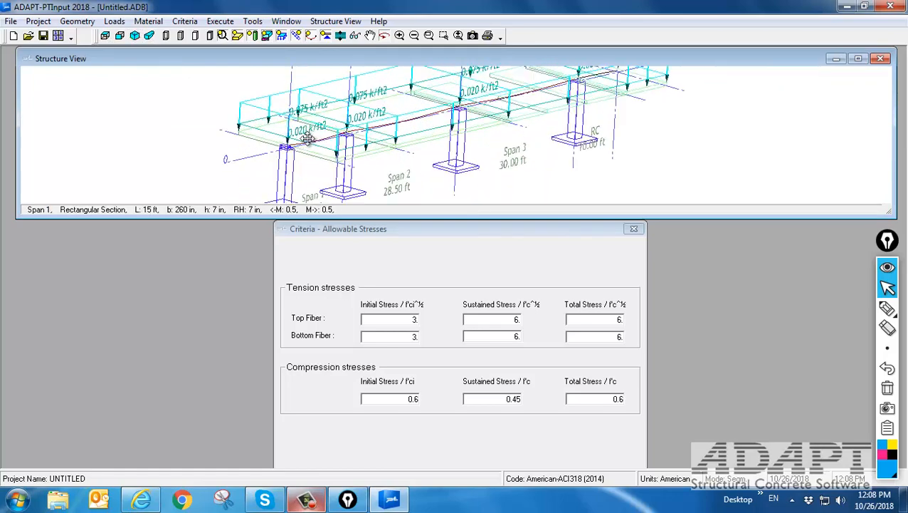
scroll(456, 196, "down", 5)
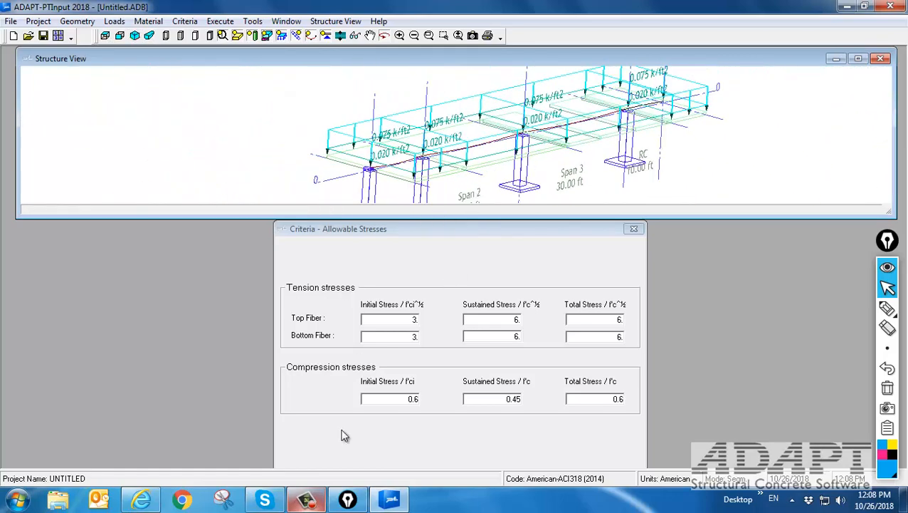
Return to the base reinforcement, change the first entry's type to Isolated with 6 bars, and continue to the allowable stresses criteria.
left_click(373, 419)
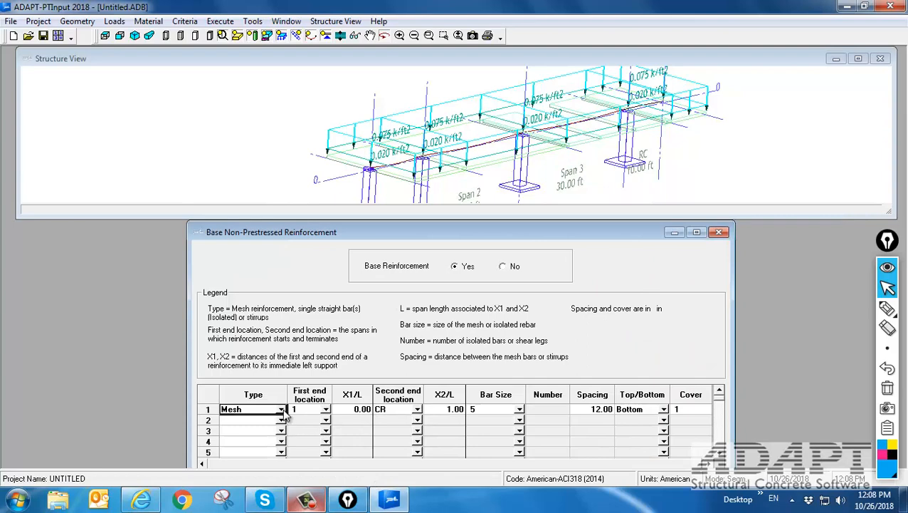
left_click(281, 409)
left_click(251, 430)
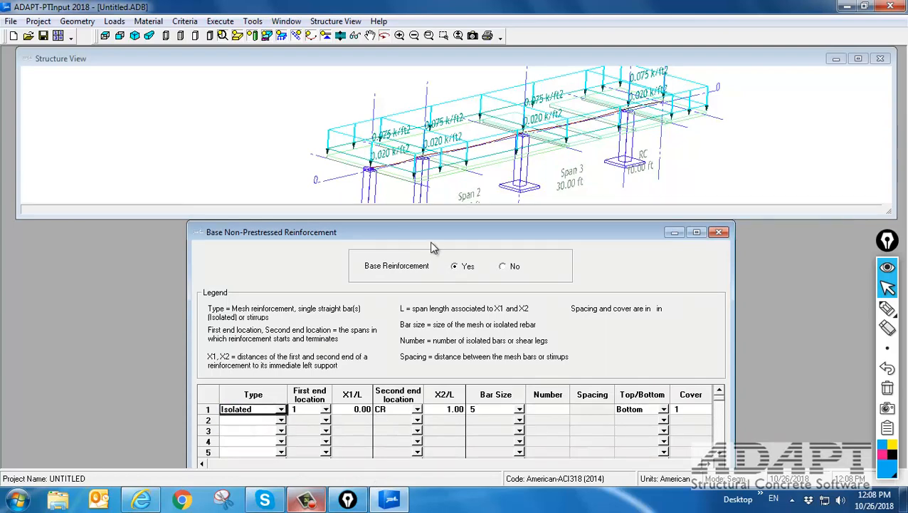
left_click_drag(432, 235, 436, 152)
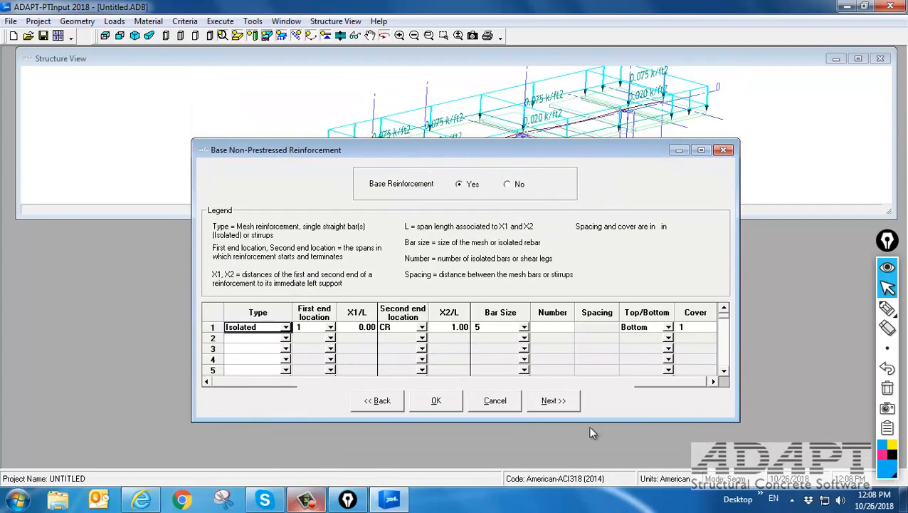
left_click(556, 403)
left_click(527, 295)
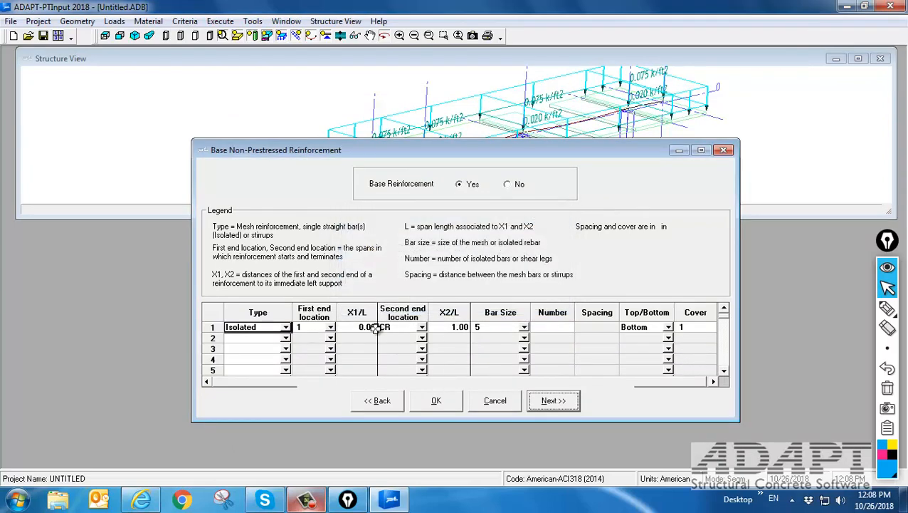
left_click(550, 327)
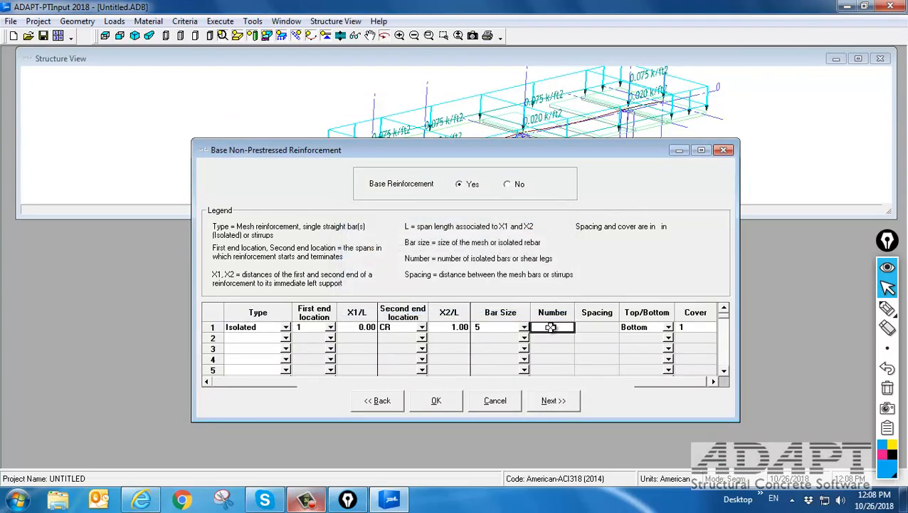
type("6")
left_click(547, 403)
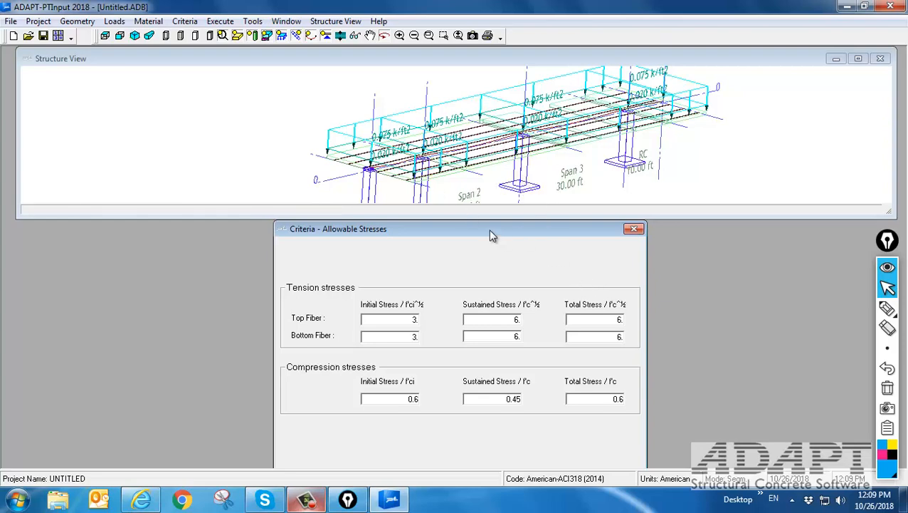
Go back to the base reinforcement, set it to No, and continue to the allowable stresses criteria.
left_click_drag(490, 230, 486, 187)
left_click(365, 453)
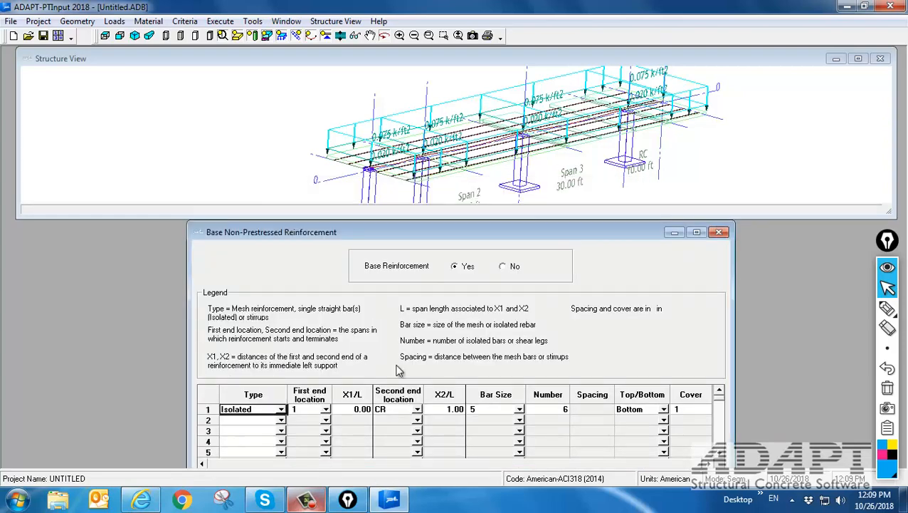
left_click(504, 267)
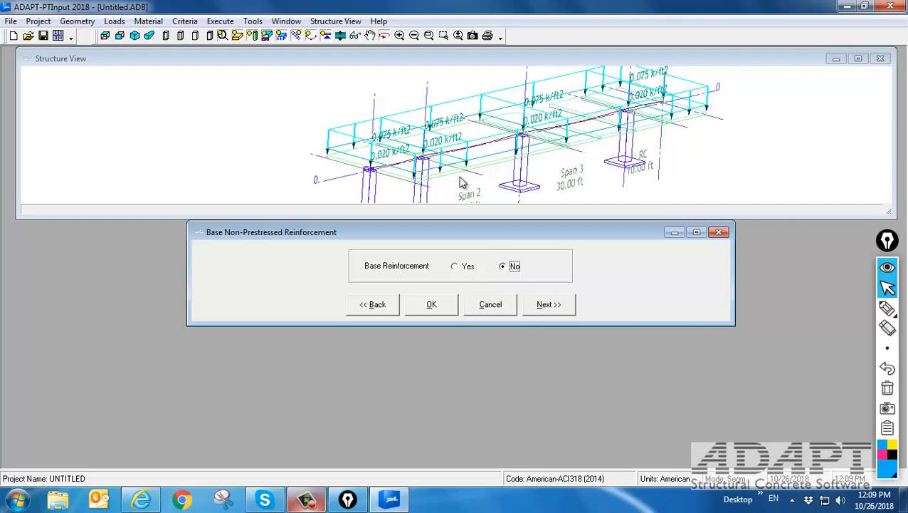
left_click_drag(288, 134, 294, 144)
scroll(337, 142, "down", 3)
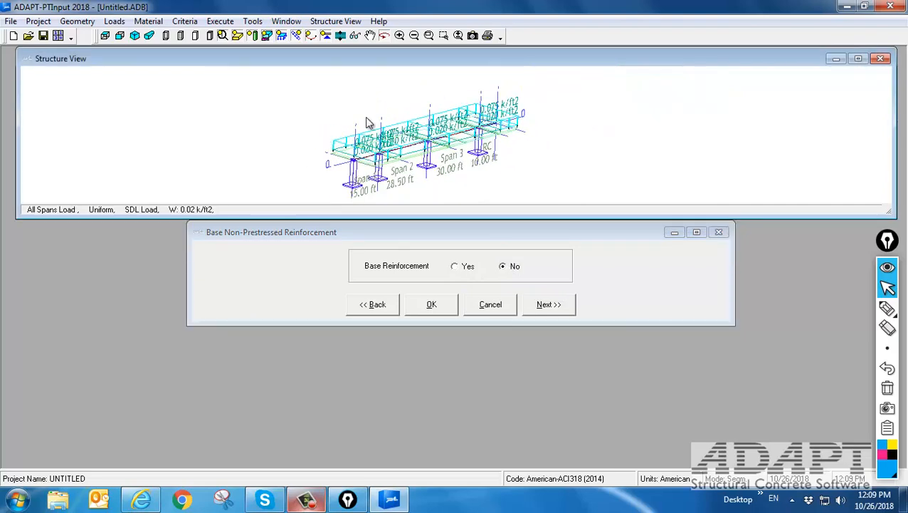
scroll(384, 166, "up", 2)
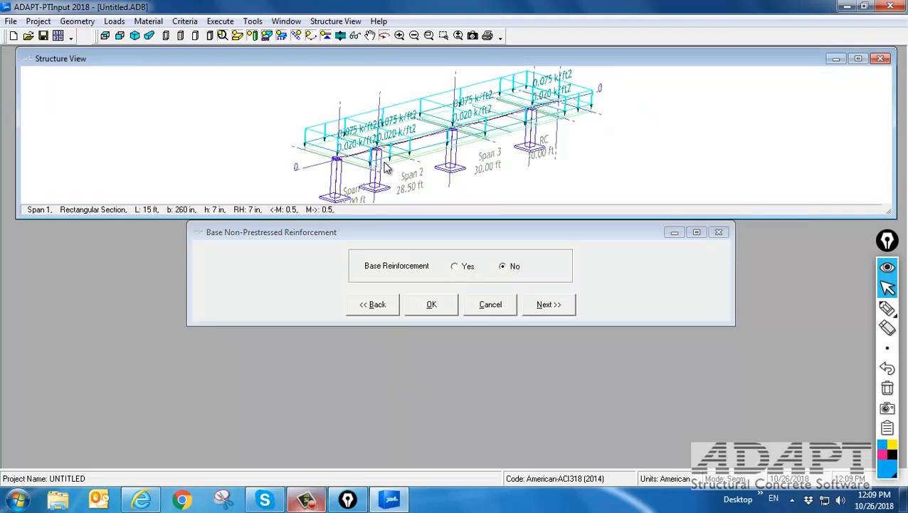
left_click(547, 306)
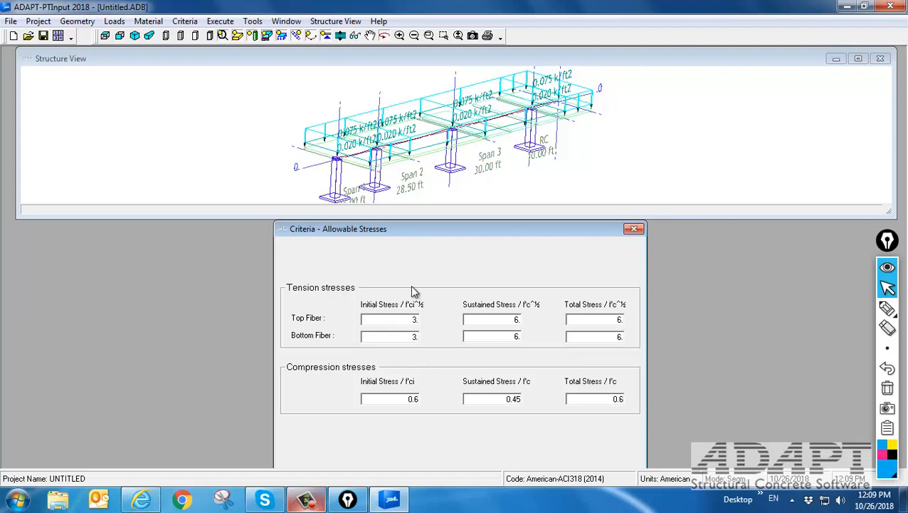
Accept the allowable stresses and set the percentage of dead load to balance to 50% minimum and 90% maximum.
left_click_drag(430, 230, 422, 173)
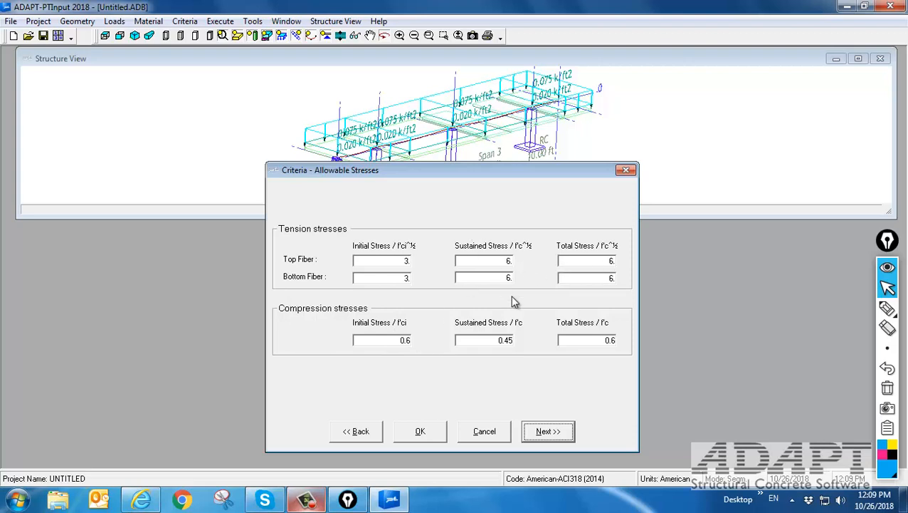
left_click(542, 432)
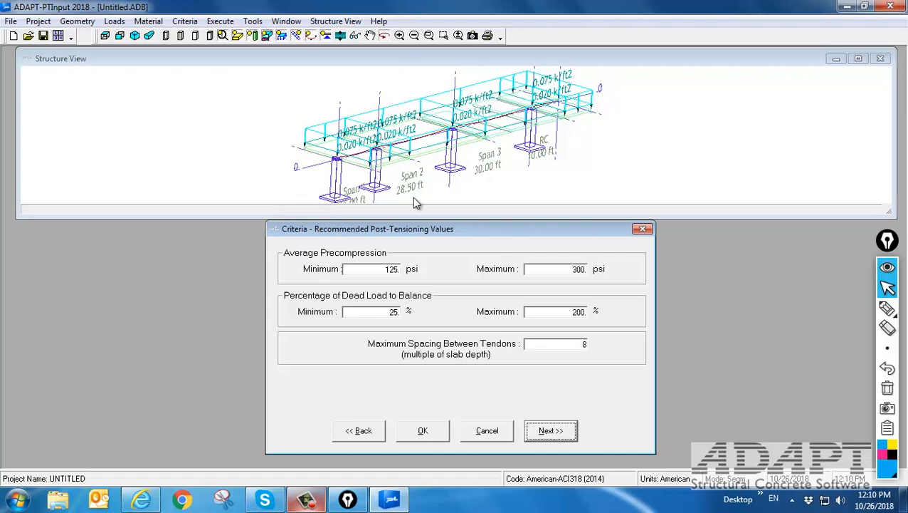
double_click(379, 311)
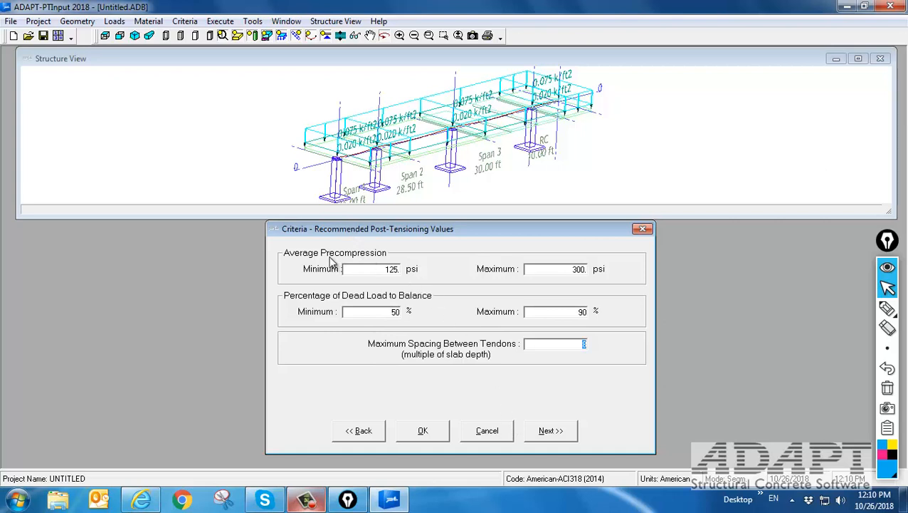
left_click(364, 434)
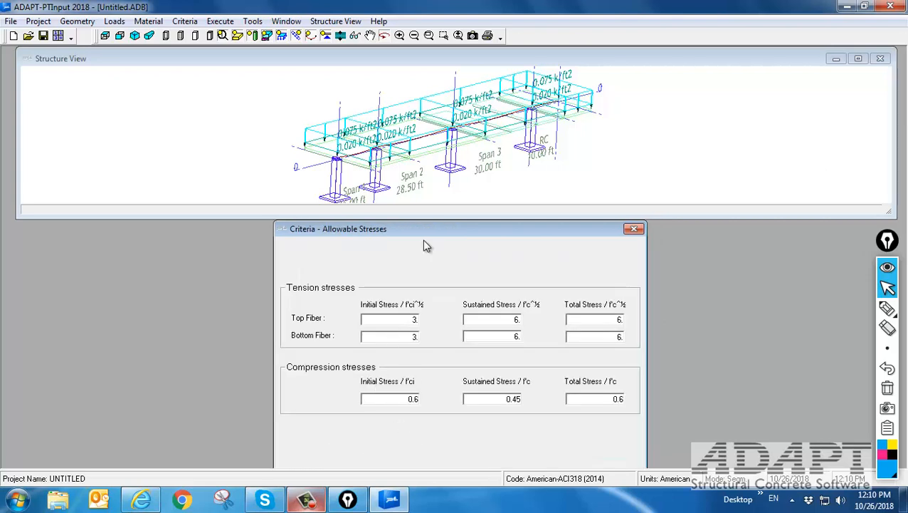
left_click(541, 432)
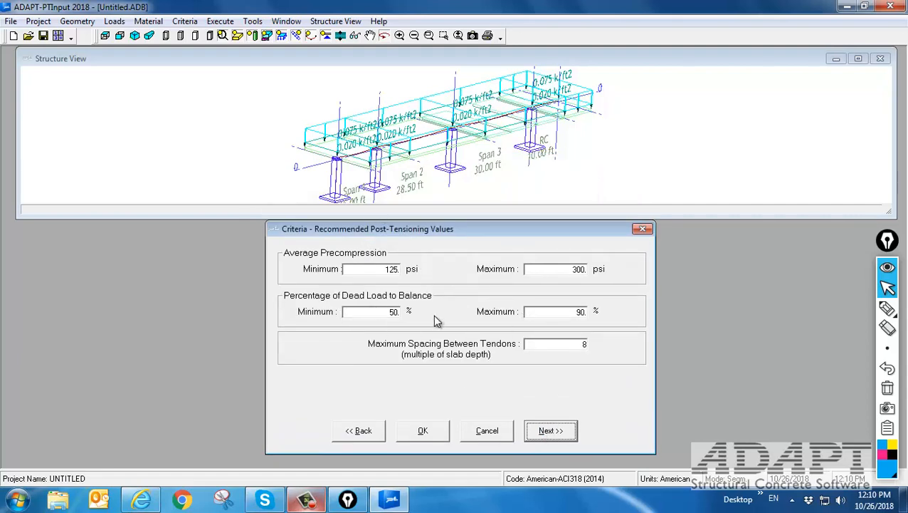
Accept the recommended post-tensioning values and continue to the calculation options.
left_click(538, 427)
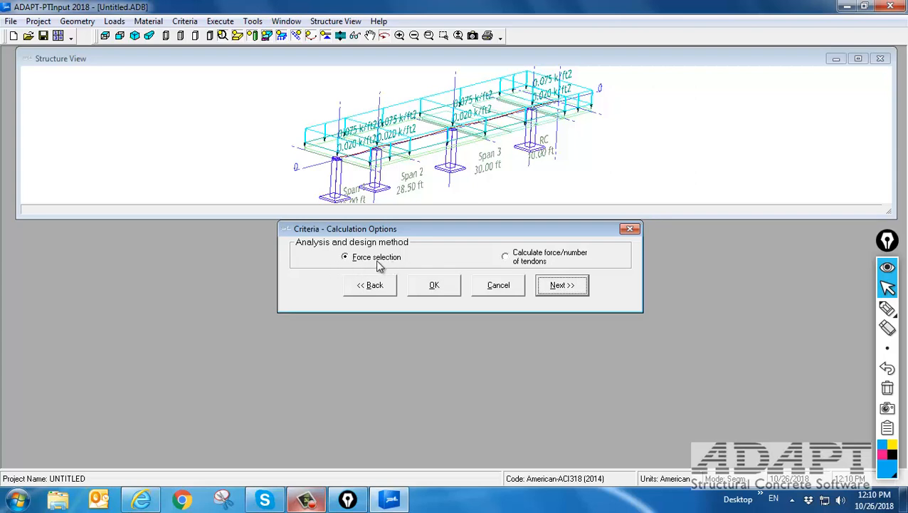
Try the Calculate force/number of tendons method with long-term loss calculations set to Yes.
left_click(506, 256)
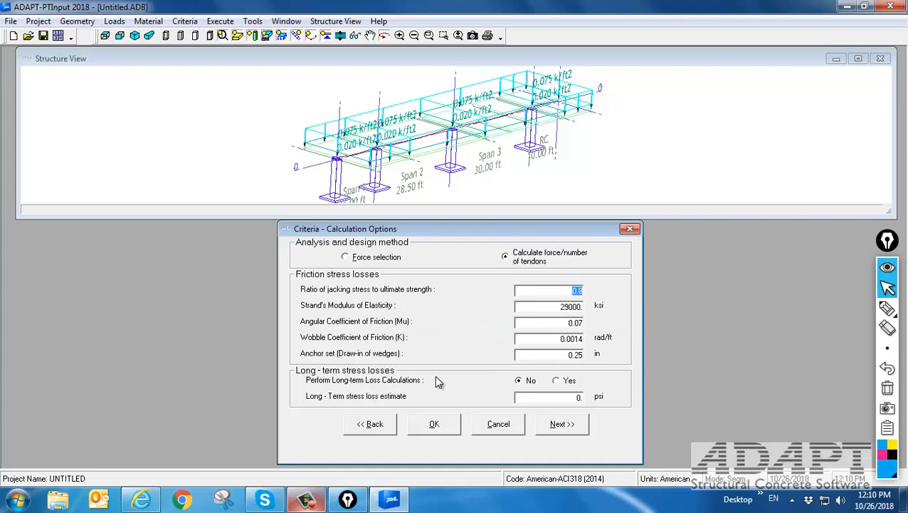
left_click(556, 380)
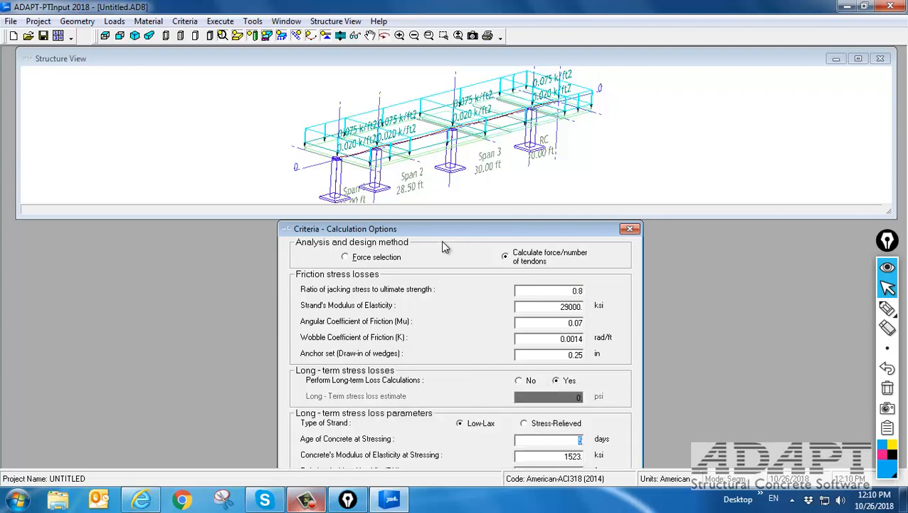
left_click_drag(449, 228, 458, 144)
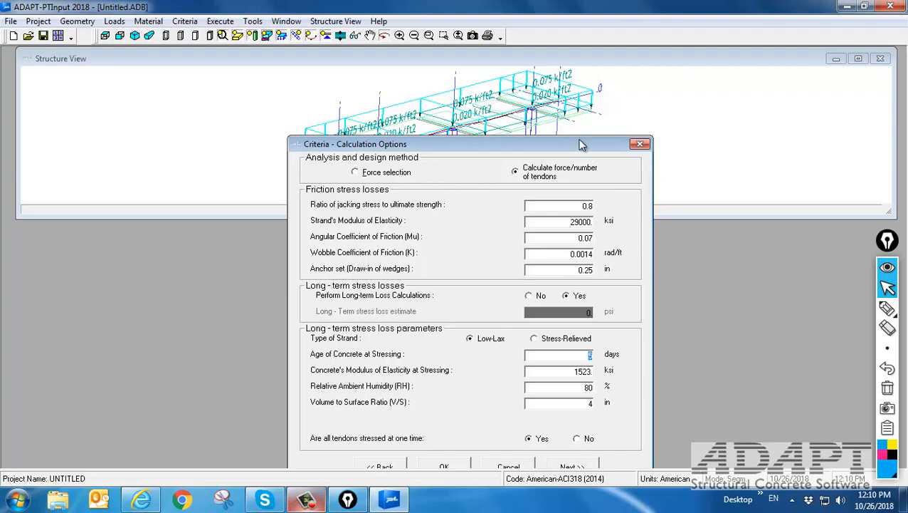
left_click_drag(581, 144, 571, 110)
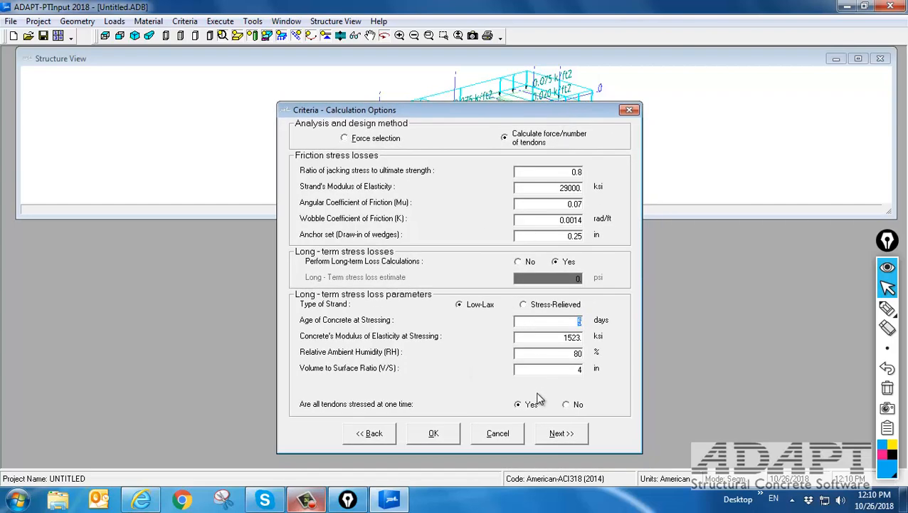
Set the analysis and design method to Force selection and continue to the tendon profile criteria.
left_click(345, 139)
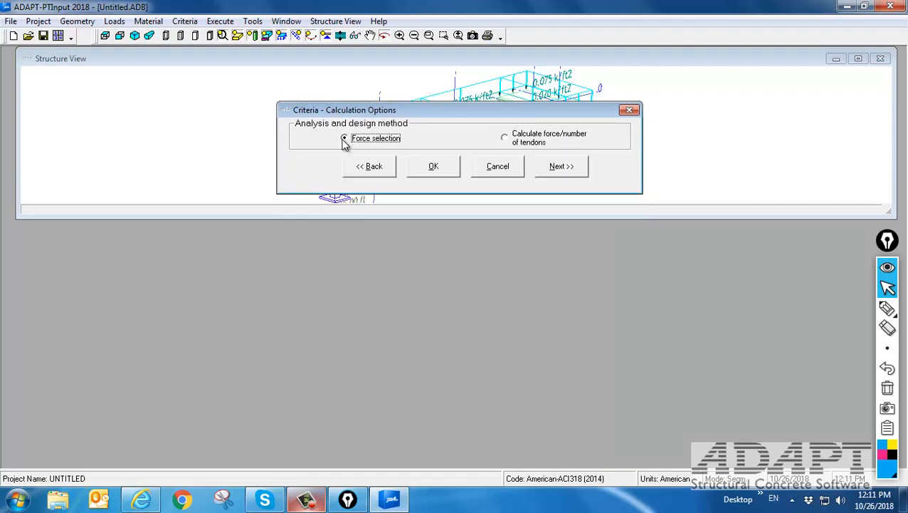
left_click_drag(457, 111, 459, 259)
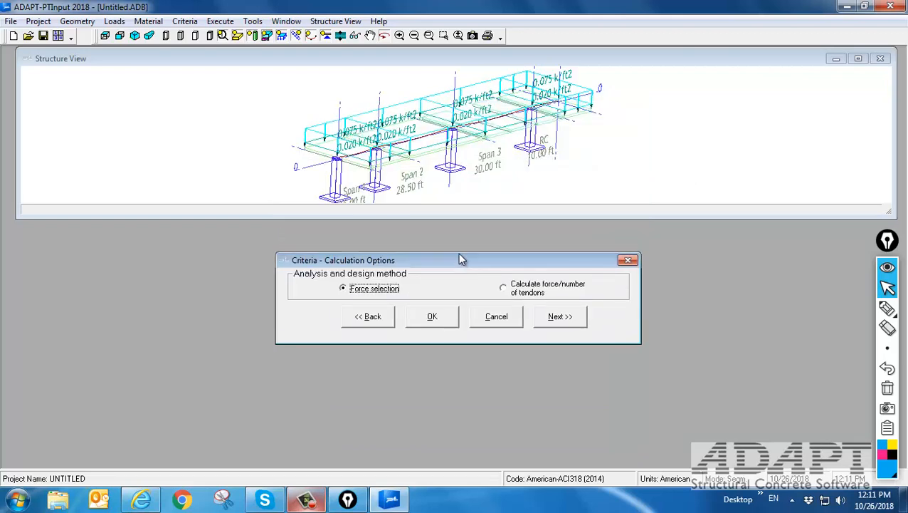
left_click(559, 316)
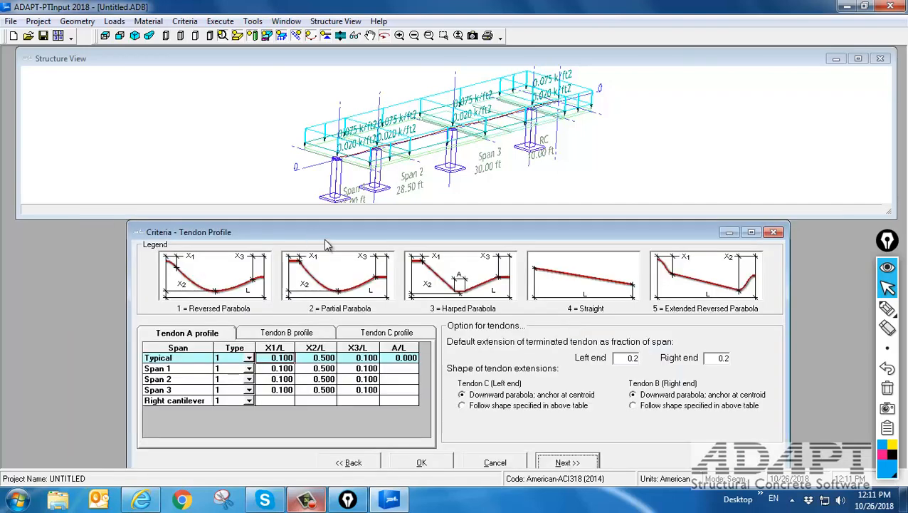
Show the structure in elevation and set the right cantilever's tendon A profile to type 4 (Straight).
left_click(120, 36)
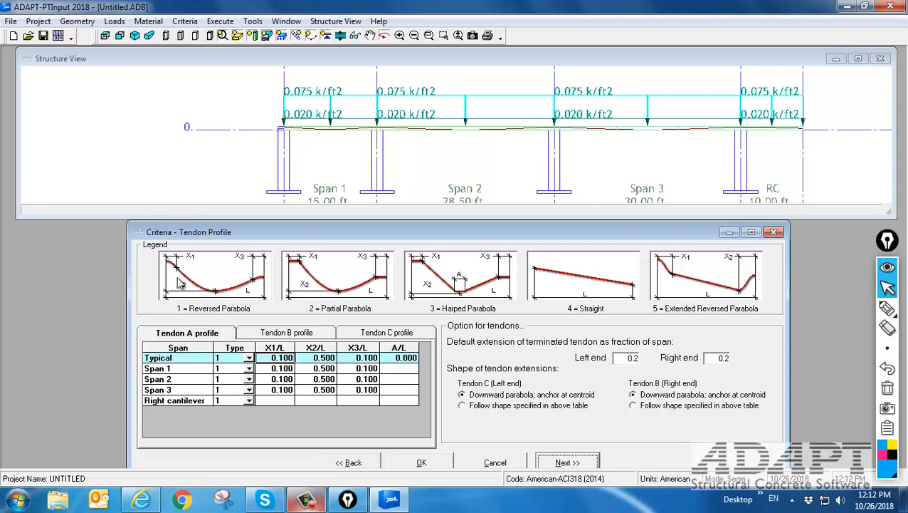
left_click(248, 401)
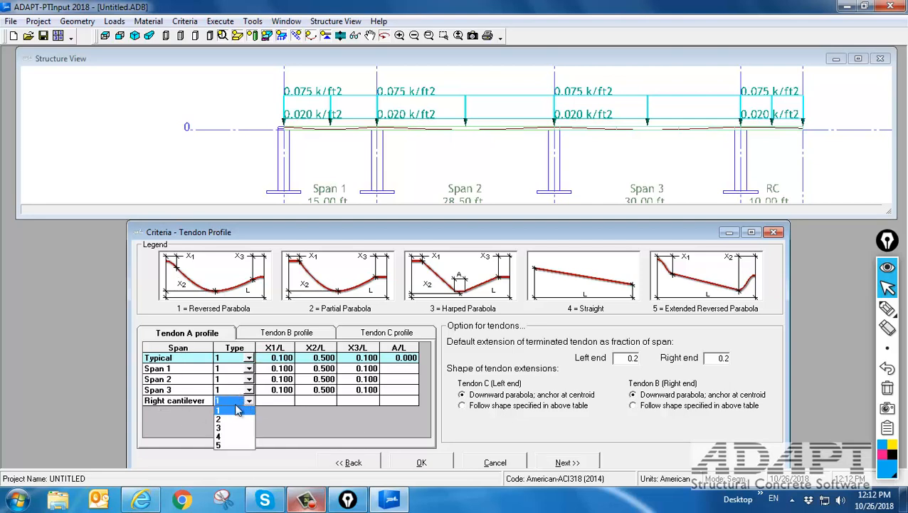
left_click(219, 436)
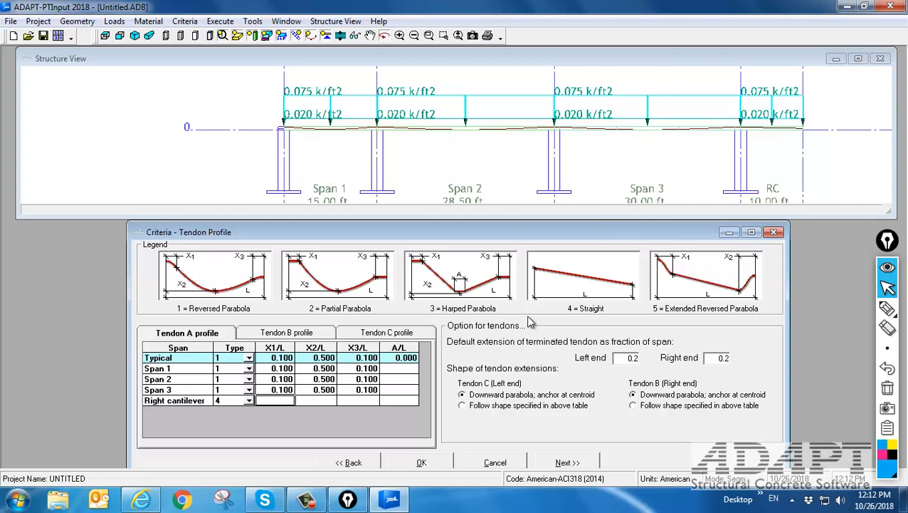
left_click(249, 400)
left_click(227, 409)
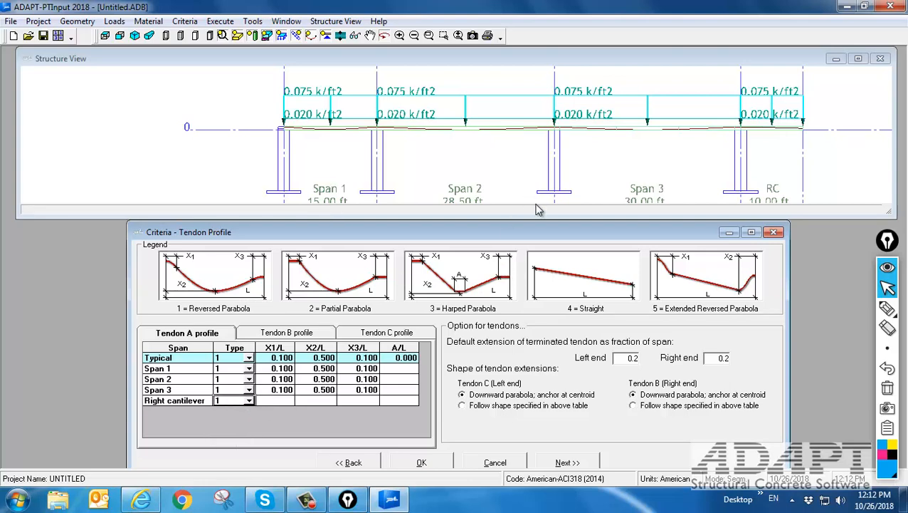
left_click(251, 402)
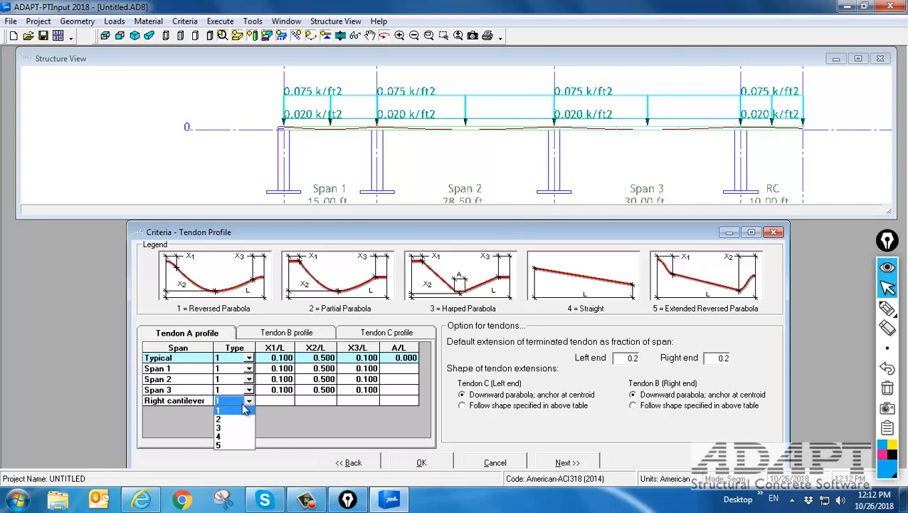
left_click(225, 435)
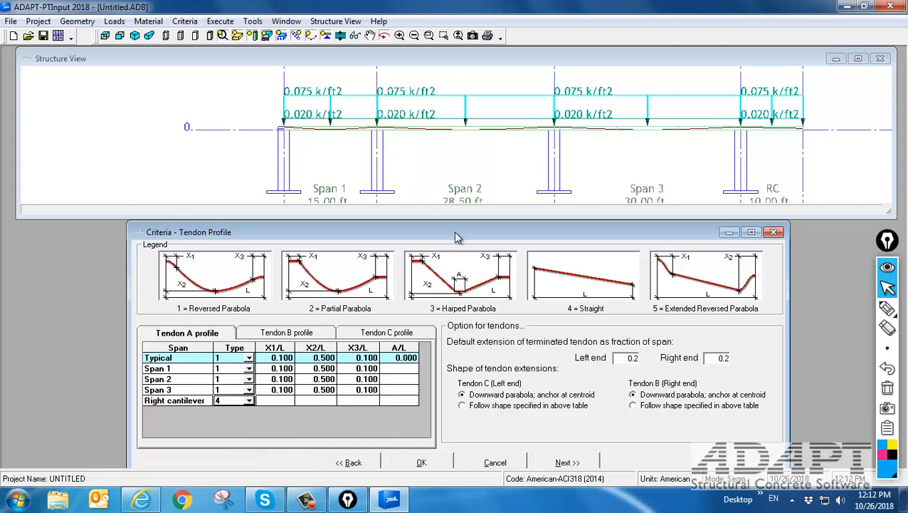
Annotate the elevation with an A label, a continuous tendon line across all spans and a leader with a symbol.
left_click(887, 308)
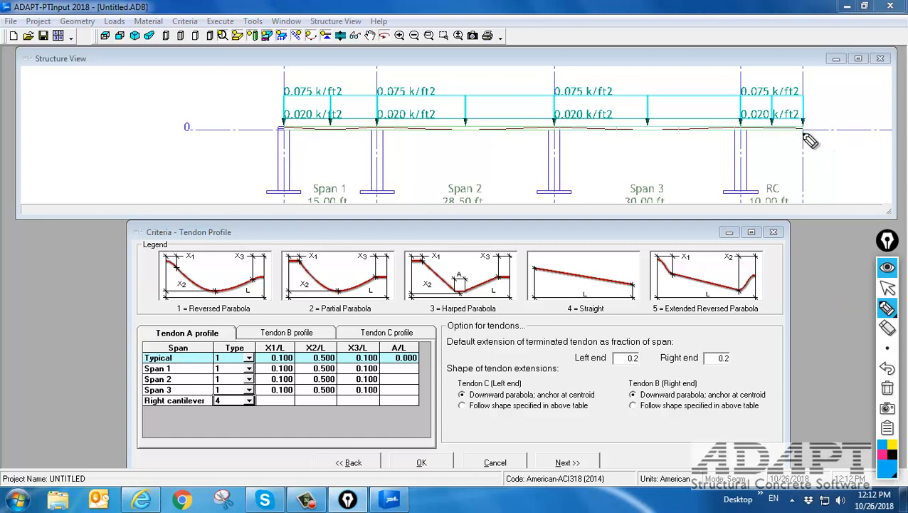
mouse_move(228, 110)
left_mouse_down()
mouse_move(238, 78)
mouse_move(249, 112)
mouse_move(248, 96)
left_mouse_up()
mouse_move(276, 122)
left_mouse_down()
mouse_move(279, 135)
mouse_move(584, 146)
mouse_move(784, 137)
mouse_move(796, 117)
mouse_move(803, 137)
left_mouse_up()
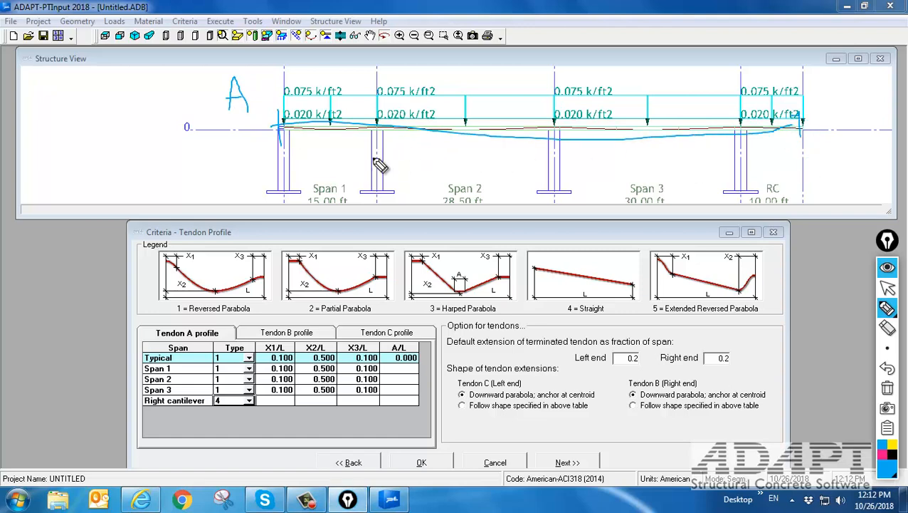
left_click_drag(470, 137, 507, 89)
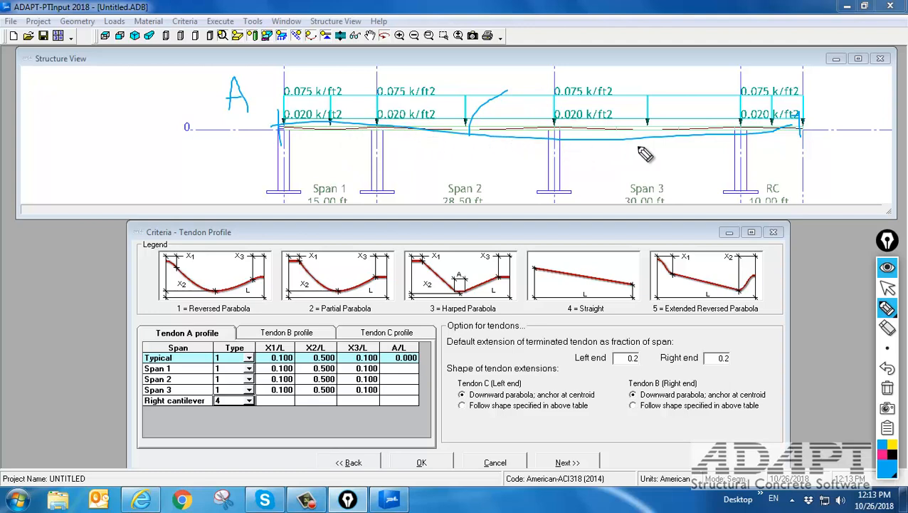
mouse_move(527, 77)
left_mouse_down()
mouse_move(535, 81)
mouse_move(528, 77)
mouse_move(526, 109)
left_mouse_up()
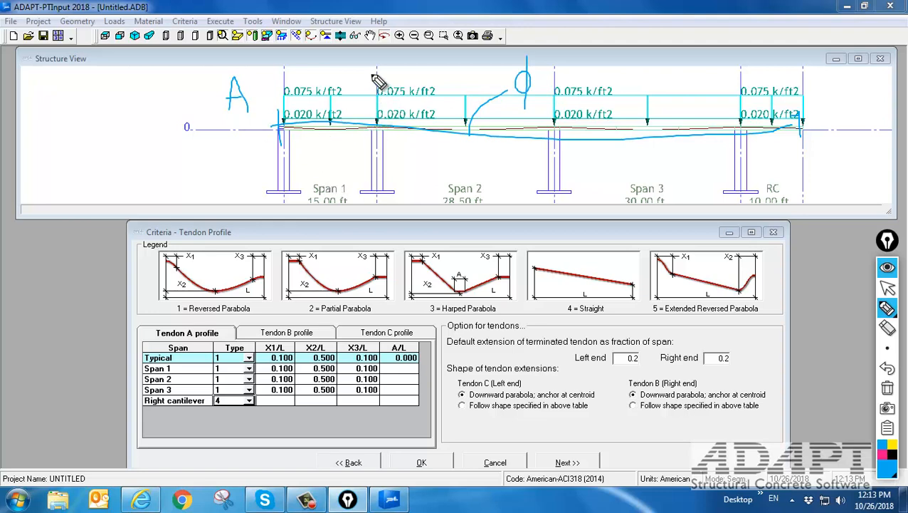
Write tendon labels B and C on the elevation and sketch a tendon running from Span 1 to the cantilever end.
mouse_move(366, 73)
left_mouse_down()
mouse_move(366, 86)
mouse_move(379, 77)
mouse_move(368, 87)
left_mouse_up()
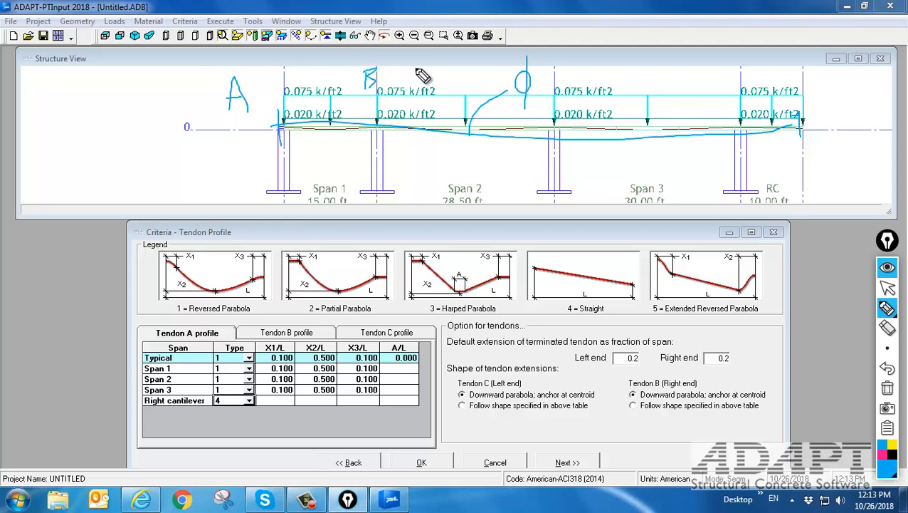
mouse_move(418, 67)
left_mouse_down()
mouse_move(410, 79)
mouse_move(425, 83)
left_mouse_up()
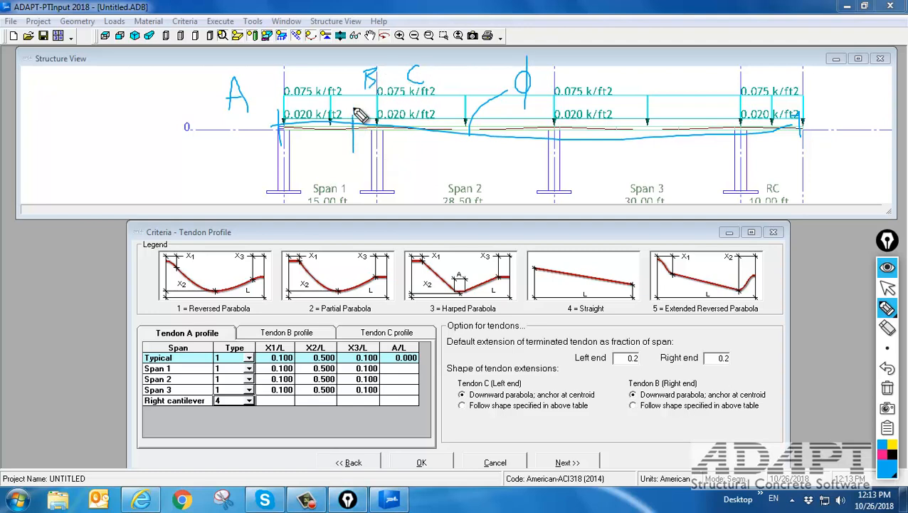
left_click_drag(352, 107, 351, 139)
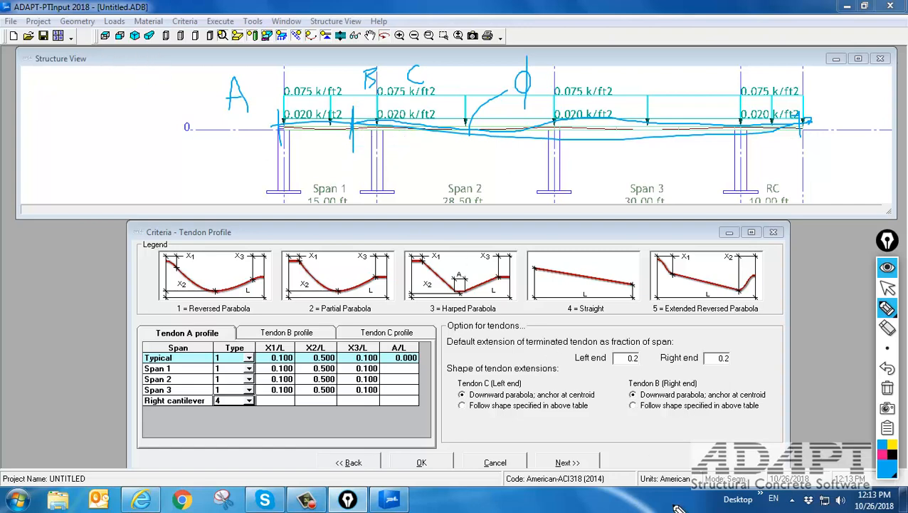
Circle the left and right tendon extension fractions and mark the extension length as X near the second support.
mouse_move(618, 350)
left_mouse_down()
mouse_move(658, 372)
mouse_move(632, 347)
left_mouse_up()
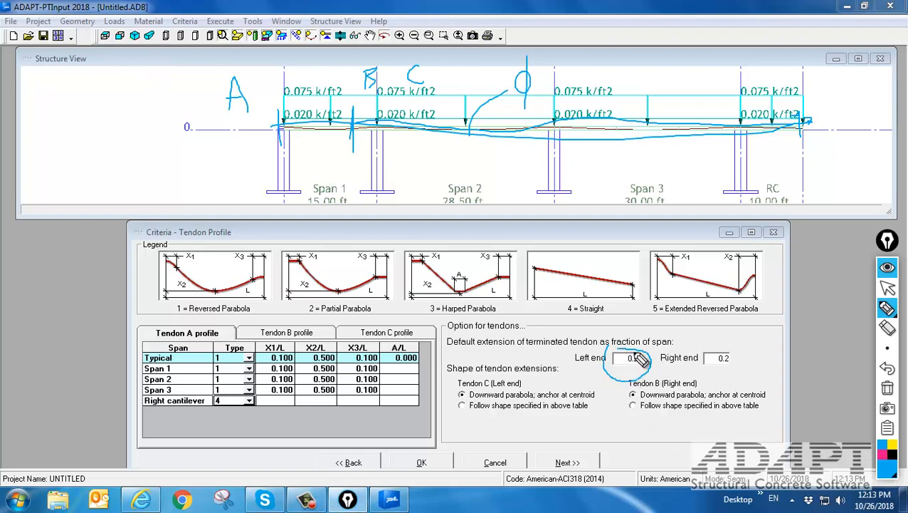
mouse_move(687, 356)
left_mouse_down()
mouse_move(716, 373)
mouse_move(734, 345)
mouse_move(689, 353)
left_mouse_up()
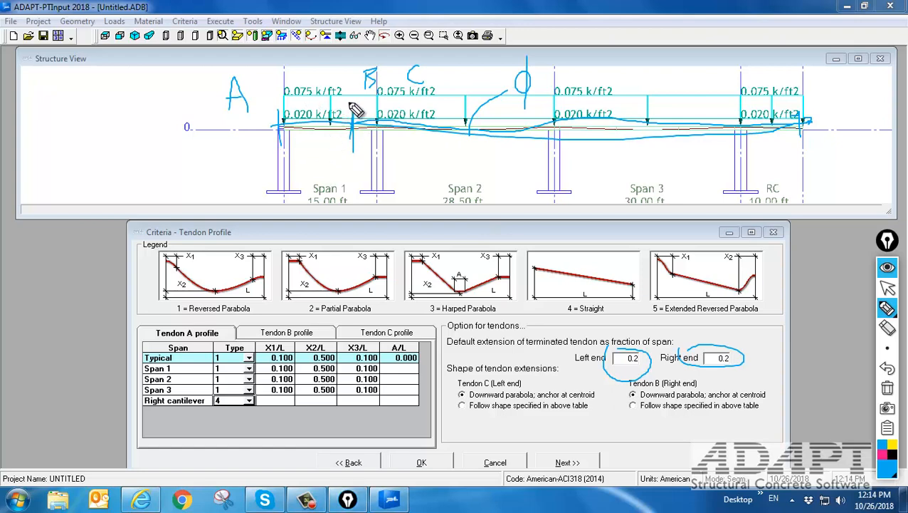
left_click_drag(343, 140, 388, 141)
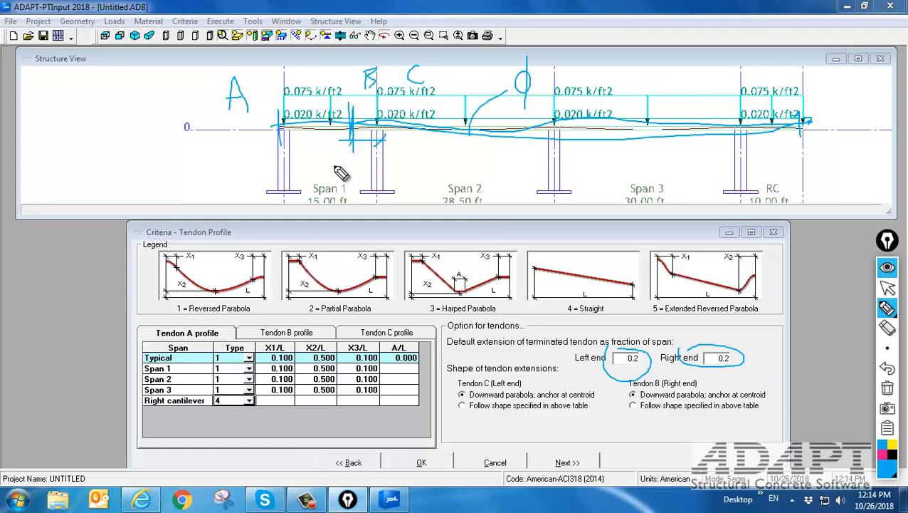
mouse_move(358, 144)
left_mouse_down()
mouse_move(369, 157)
mouse_move(359, 158)
left_mouse_up()
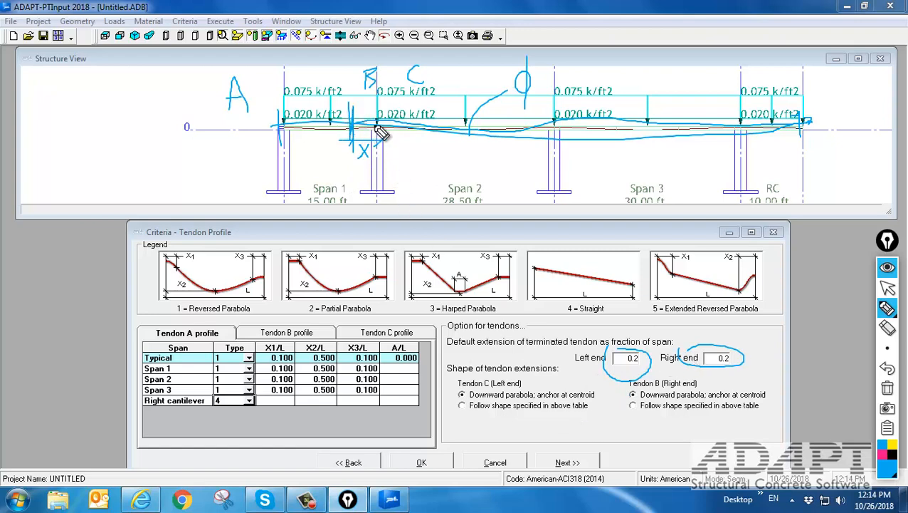
Sketch an enlarged slab and column detail beside the elevation, with a tendon curving down to its end anchor.
mouse_move(178, 189)
left_mouse_down()
mouse_move(173, 135)
mouse_move(207, 131)
mouse_move(62, 131)
left_mouse_up()
left_click_drag(183, 68, 17, 68)
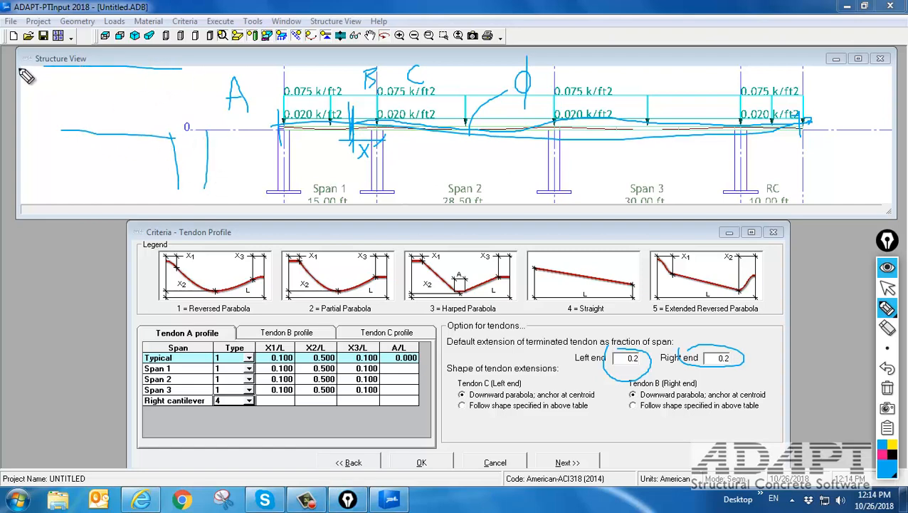
left_click_drag(67, 132, 30, 131)
left_click_drag(182, 69, 310, 72)
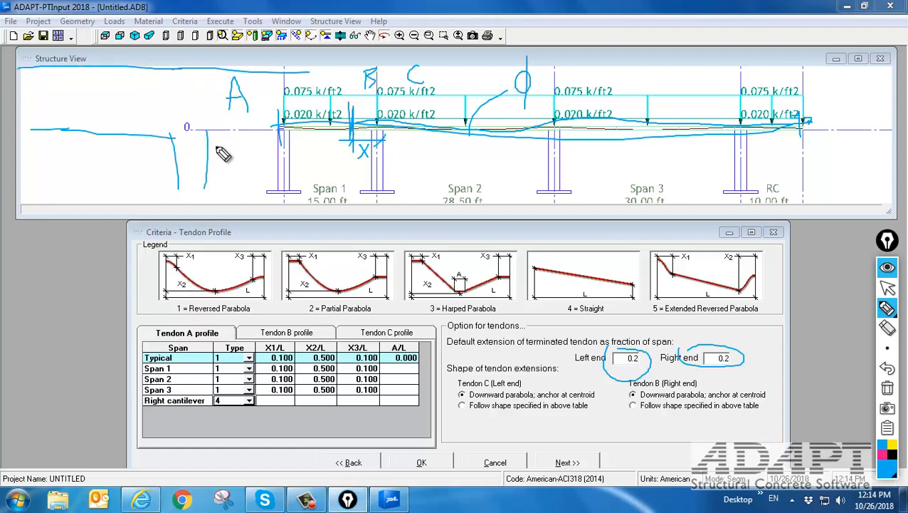
left_click_drag(206, 138, 320, 143)
mouse_move(403, 122)
left_mouse_down()
mouse_move(310, 123)
mouse_move(209, 83)
mouse_move(146, 89)
mouse_move(101, 106)
left_mouse_up()
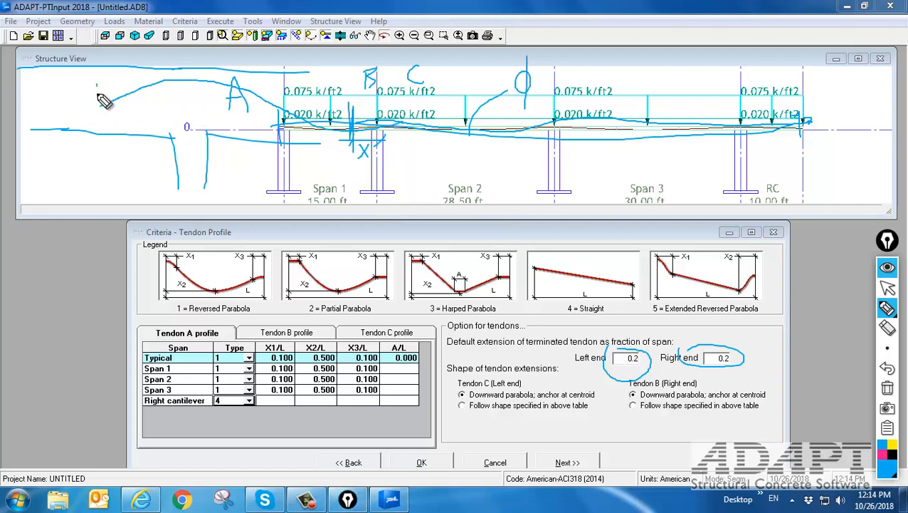
left_click_drag(97, 84, 95, 122)
mouse_move(76, 61)
left_mouse_down()
mouse_move(78, 88)
mouse_move(86, 64)
mouse_move(59, 90)
mouse_move(78, 72)
left_mouse_up()
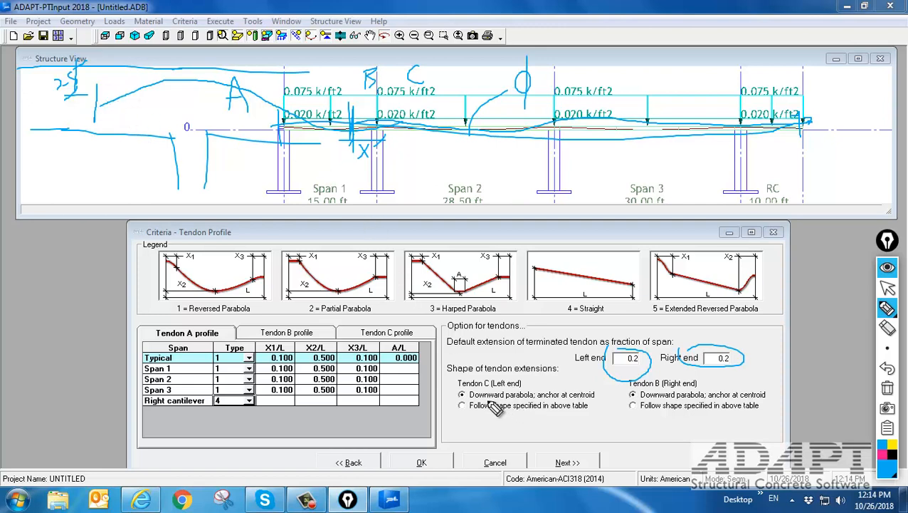
Underline the downward parabola options for tendons C and B, clear all drawn annotations and leave the pen tool.
left_click_drag(490, 403, 766, 393)
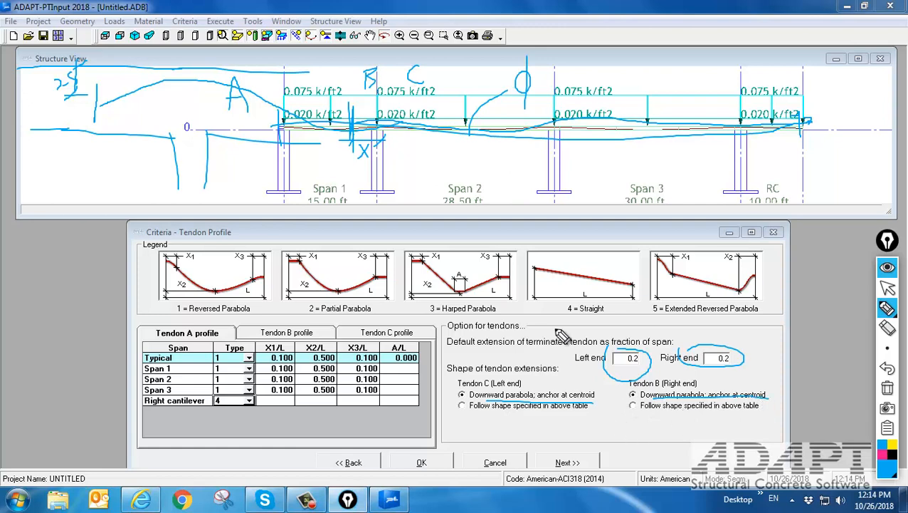
left_click(887, 387)
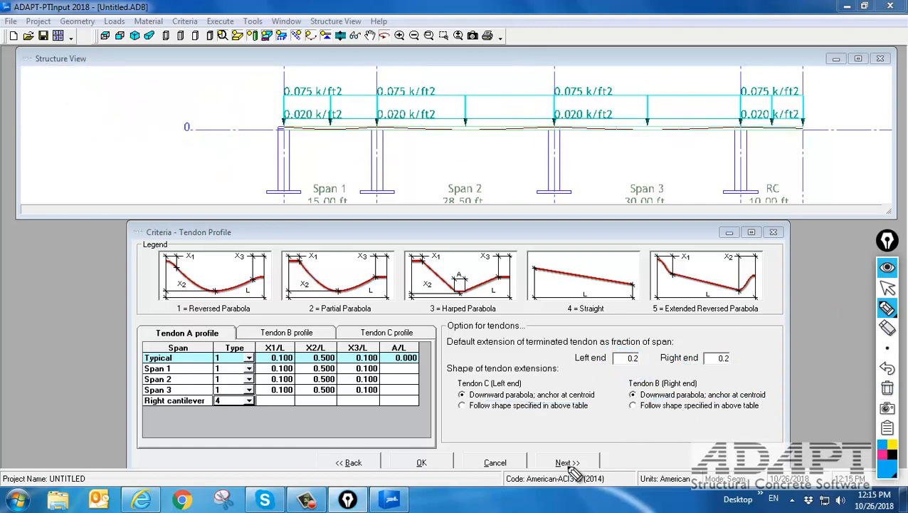
left_click(891, 292)
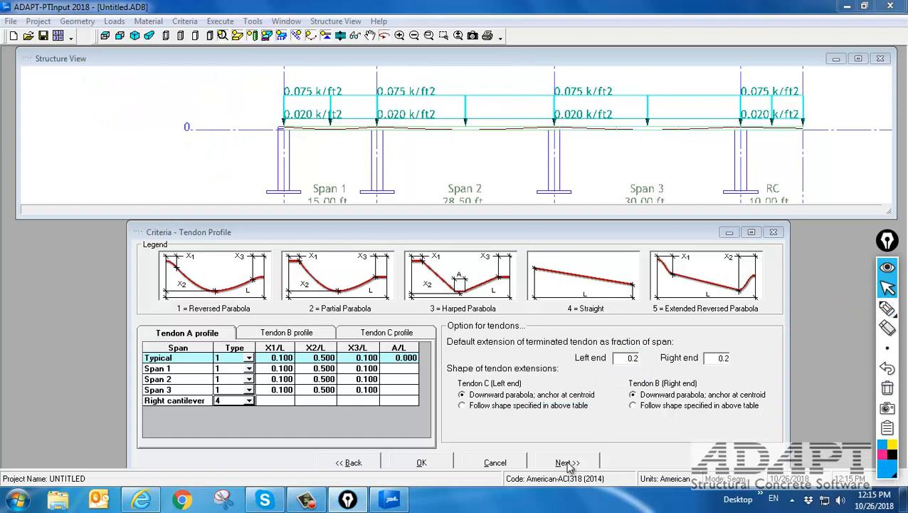
Continue to the cover criteria, set minimum tendon CGS to 1 in for top fiber, interior and exterior spans, and proceed to minimum bar extension.
left_click(567, 463)
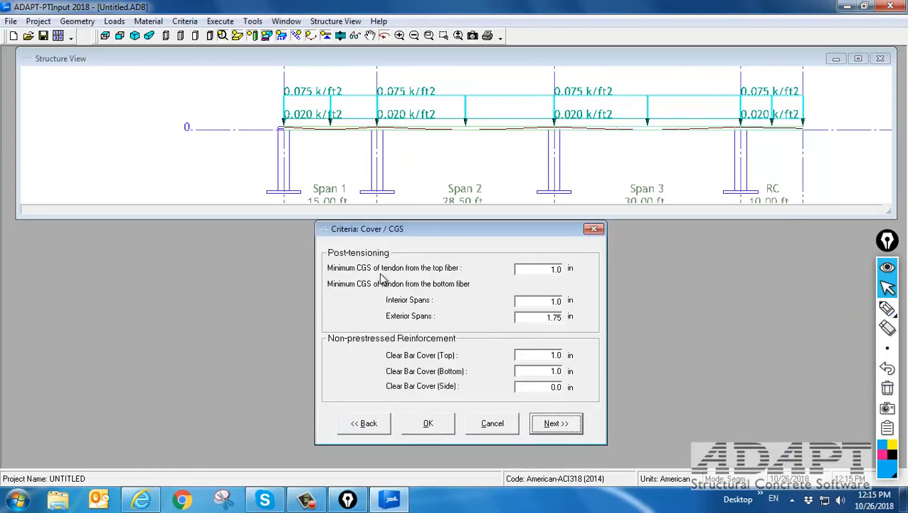
double_click(547, 269)
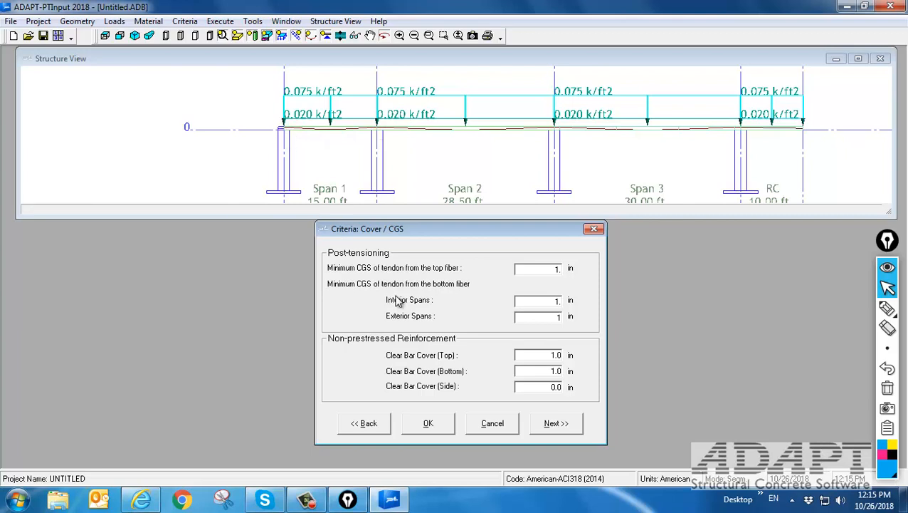
left_click(552, 424)
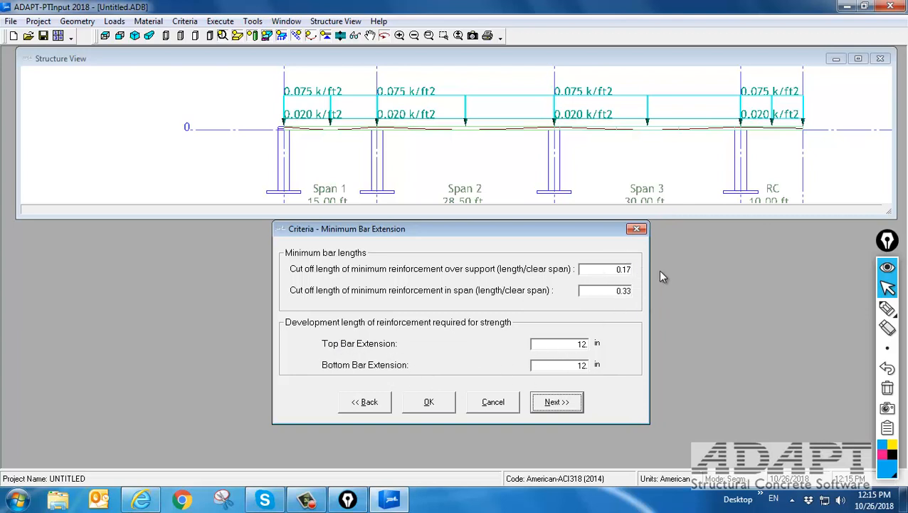
Try basing the reinforcement curtailment rules on User Defined and return to the minimum bar extension criteria.
left_click(558, 403)
left_click_drag(425, 236, 459, 190)
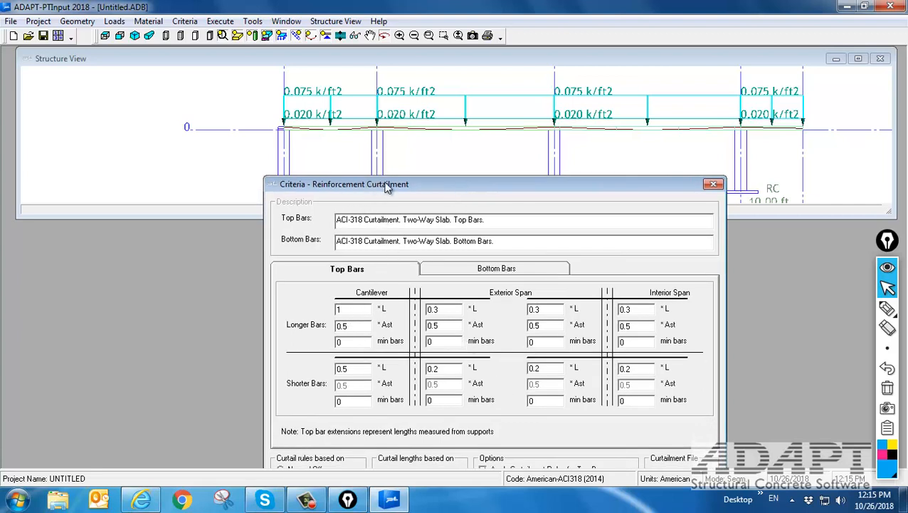
left_click_drag(386, 186, 441, 83)
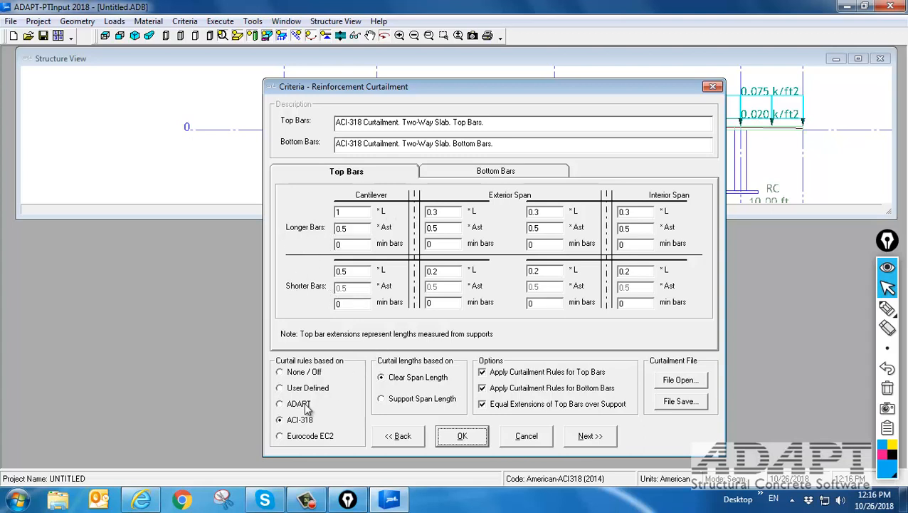
left_click(280, 388)
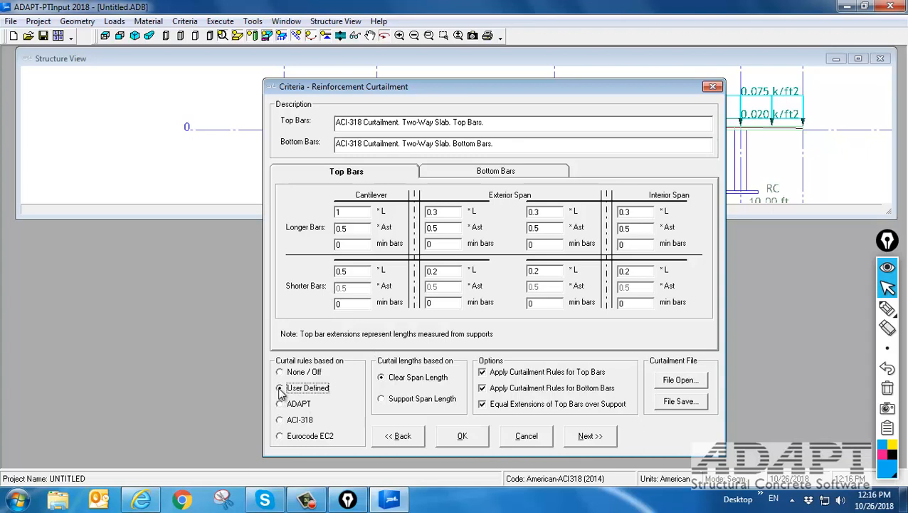
double_click(361, 212)
left_click(385, 429)
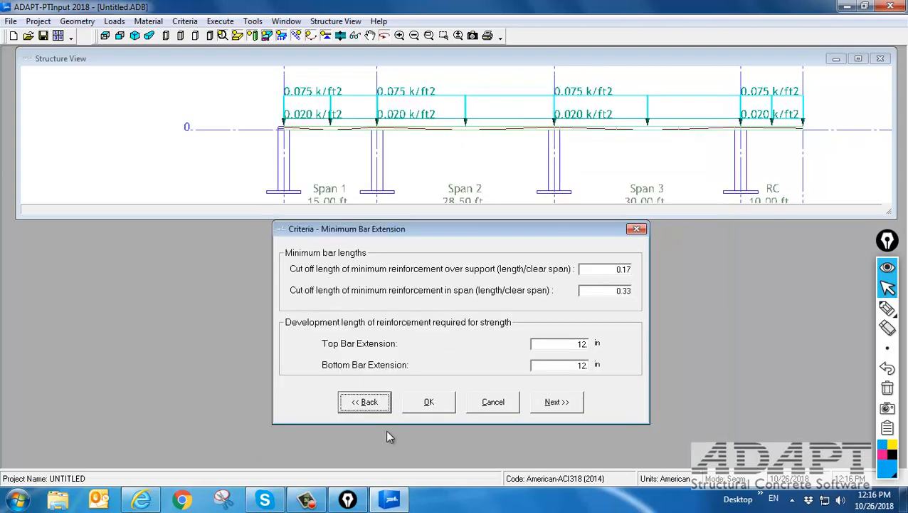
Try the ADAPT curtailment rules, set reinforcement curtailment to None / Off, and proceed to the load combinations.
left_click(553, 403)
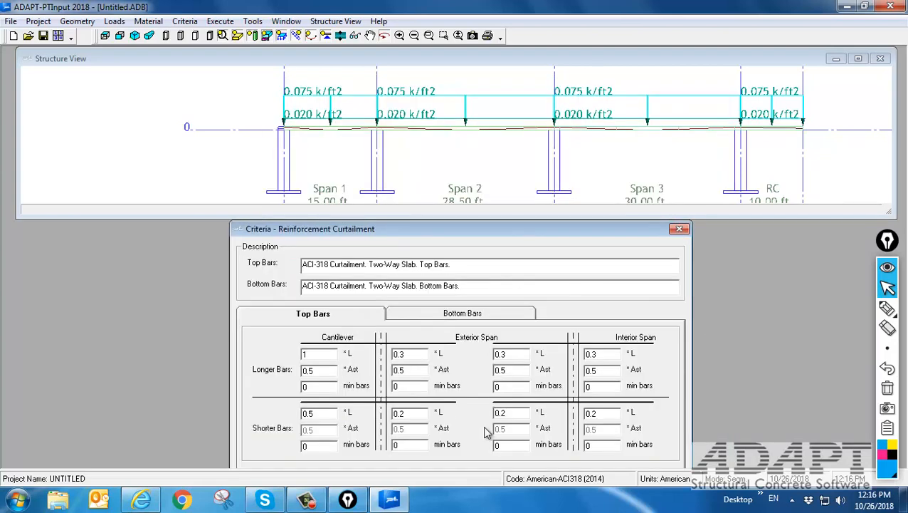
left_click_drag(401, 238, 428, 102)
left_click(274, 412)
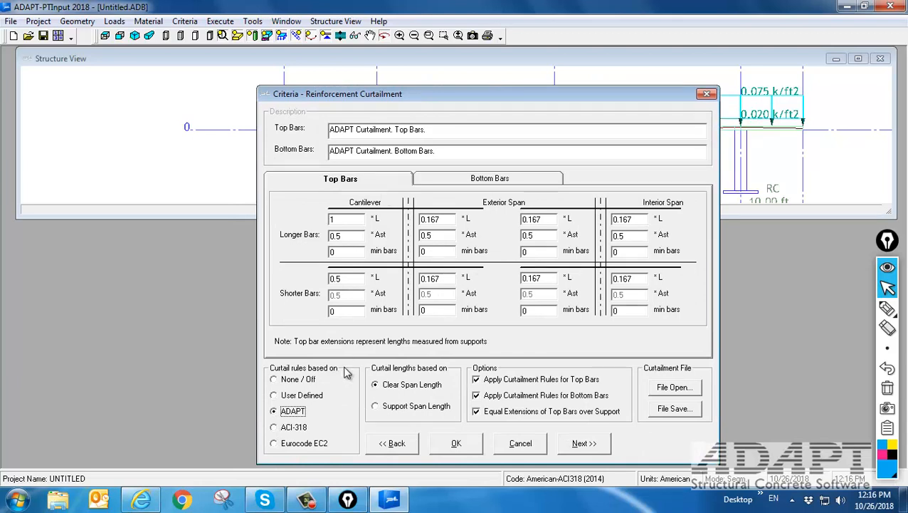
left_click(275, 381)
left_click(402, 443)
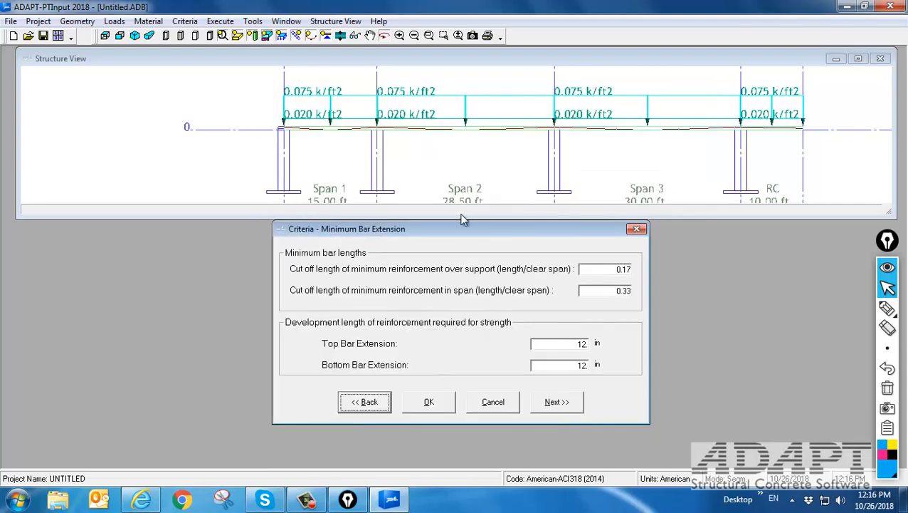
left_click(553, 403)
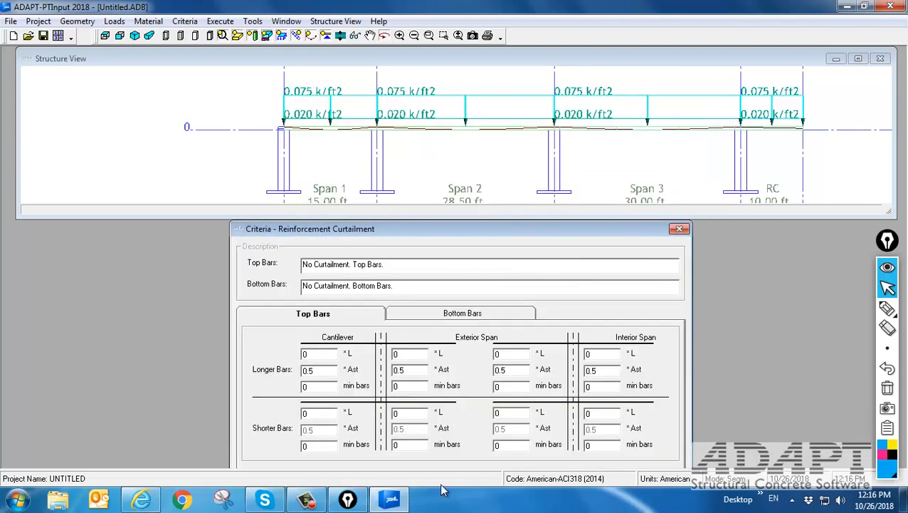
left_click_drag(420, 237, 429, 77)
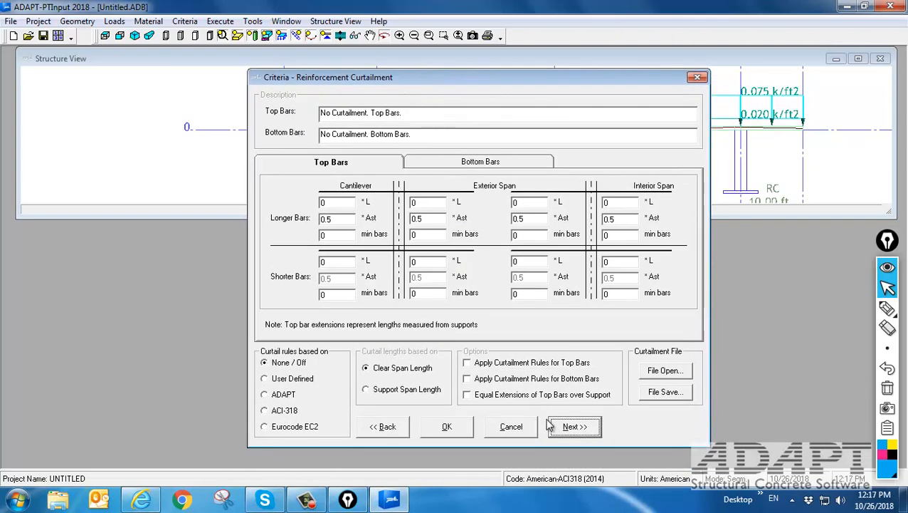
left_click(569, 426)
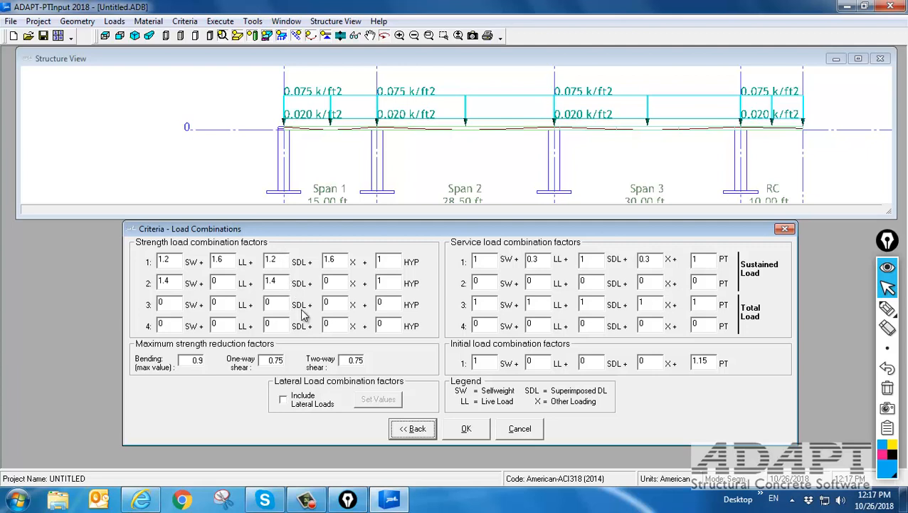
Include lateral loads, review their combination factors and lateral moments, and accept the load combination criteria.
left_click(284, 402)
left_click(369, 398)
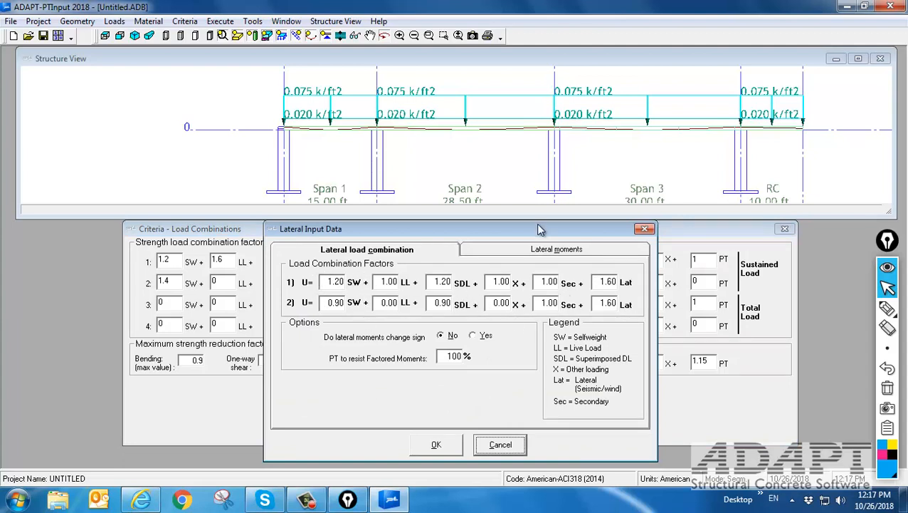
left_click(534, 250)
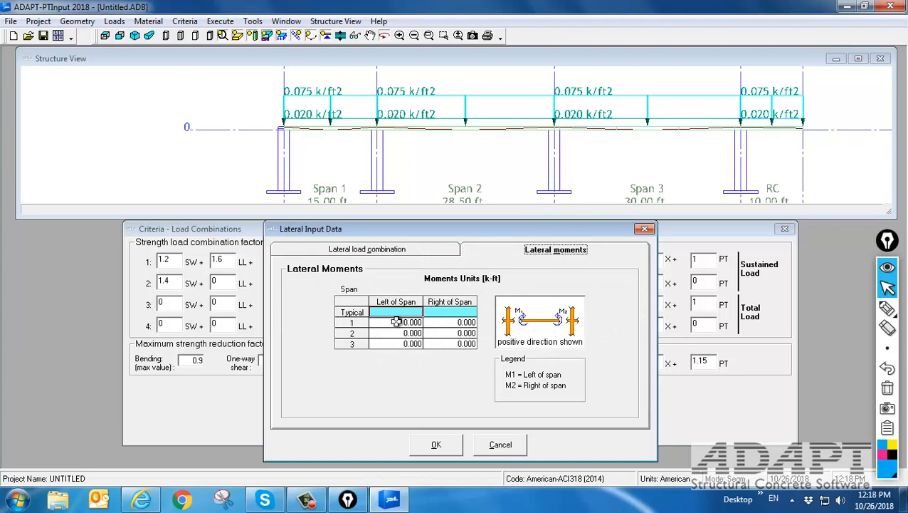
left_click(403, 254)
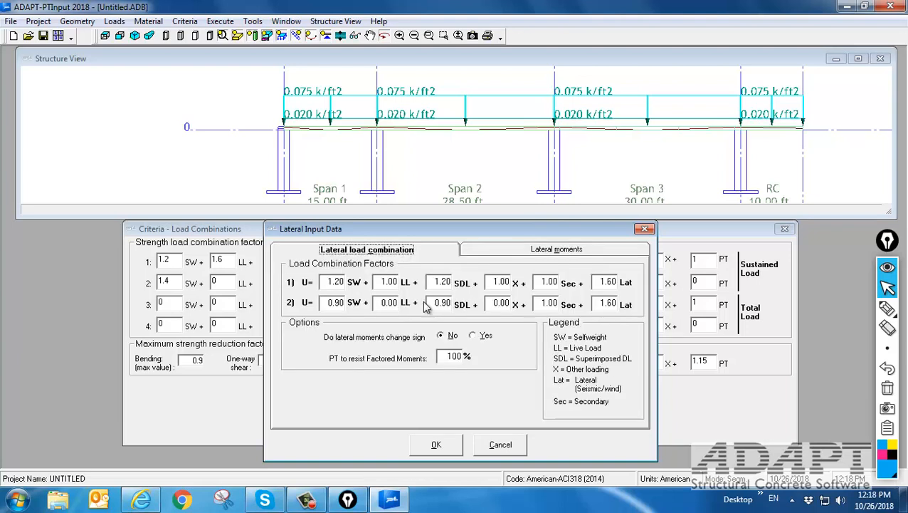
left_click(460, 443)
left_click(472, 430)
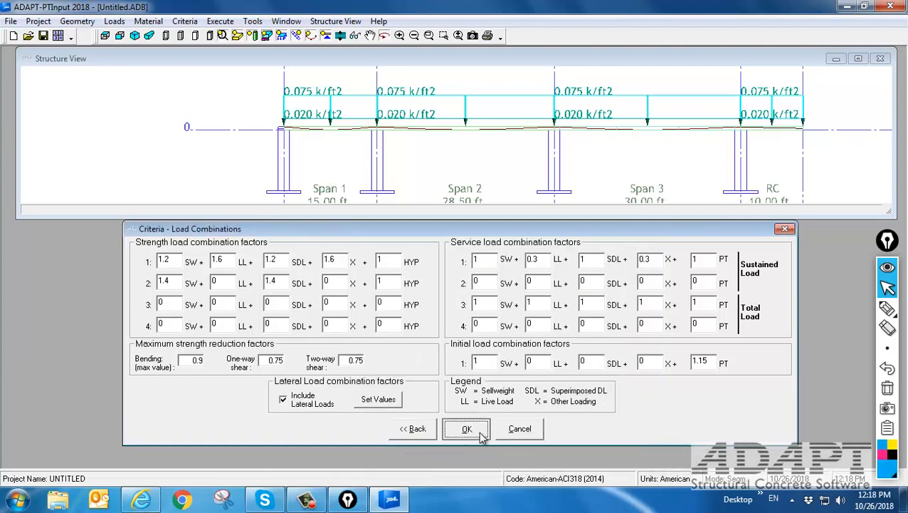
Save the model as 2018_twoway_PT.ADB and execute the analysis to reach PT Recycling.
left_click(11, 21)
left_click(30, 101)
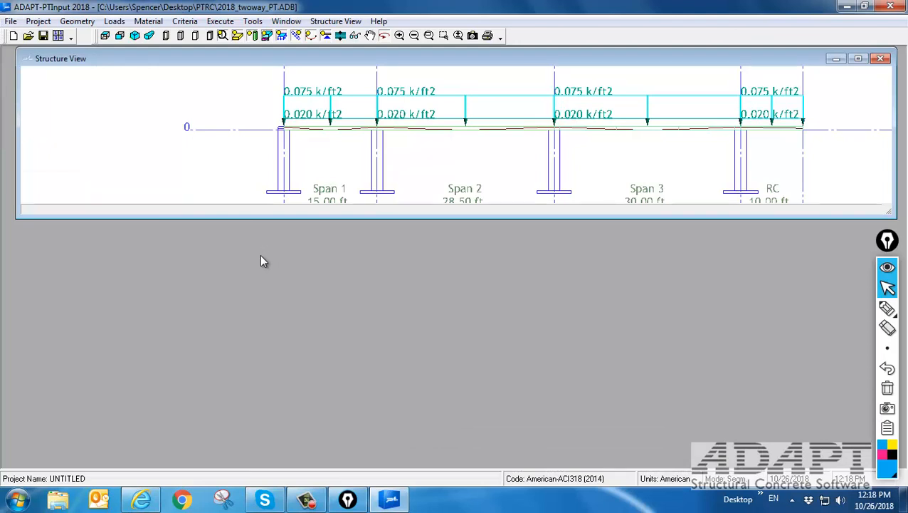
left_click(58, 36)
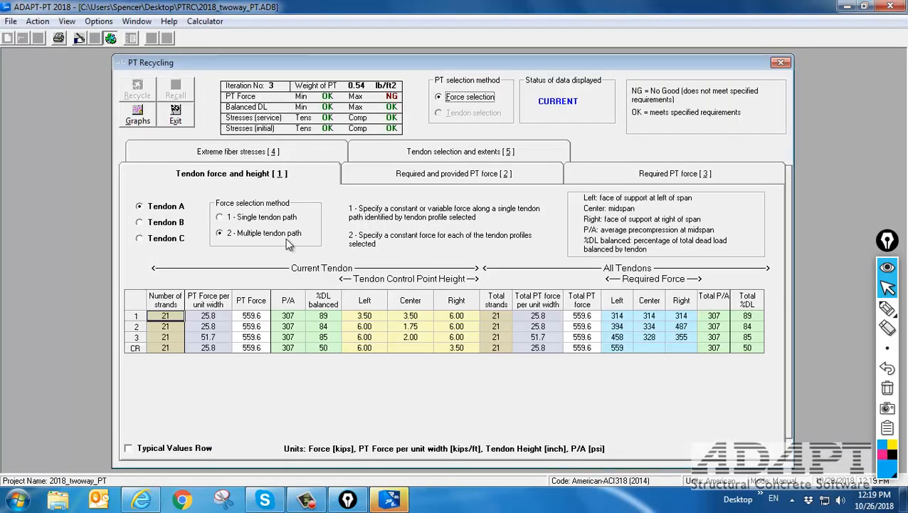
Open the recycle graphs and arrange them to show the tendon height, stress and post-tensioning diagrams.
left_click(135, 62)
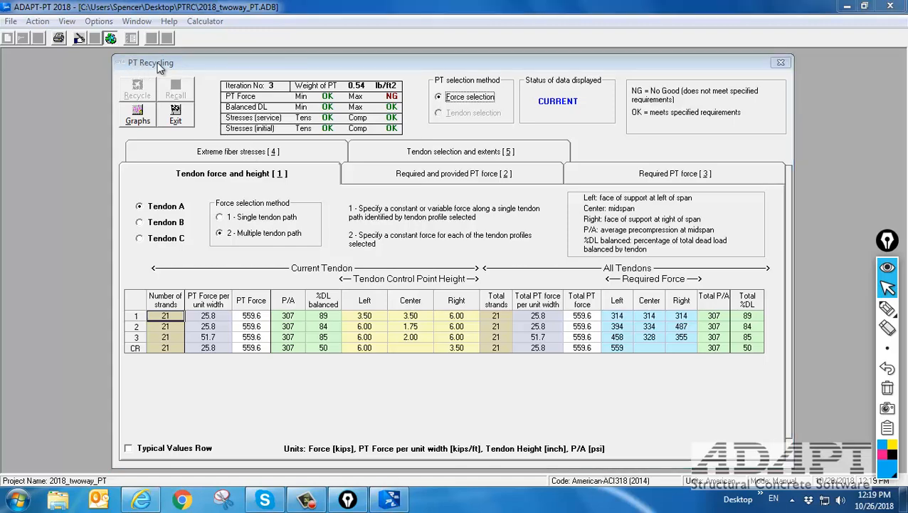
left_click(135, 118)
left_click_drag(727, 92, 353, 71)
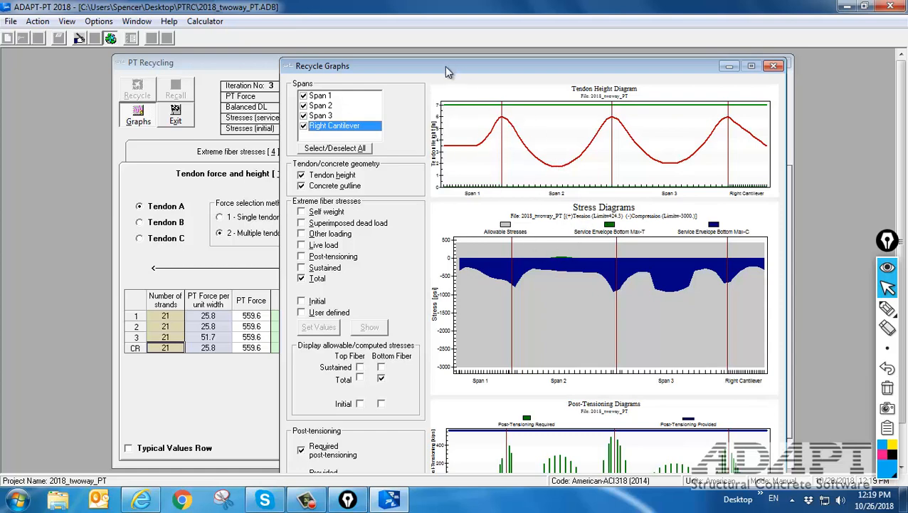
left_click_drag(445, 68, 424, 48)
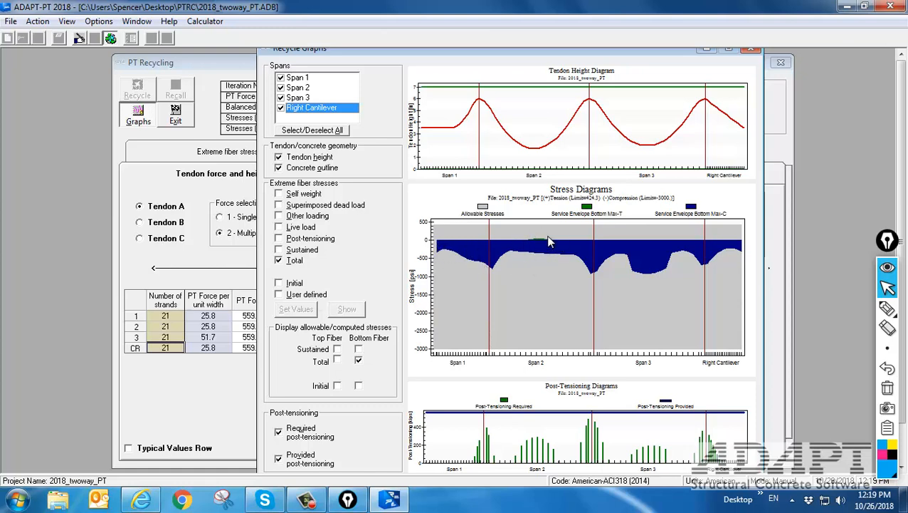
Examine the stress diagrams for the total top fiber, sustained top fiber and sustained bottom fiber conditions.
left_click(338, 362)
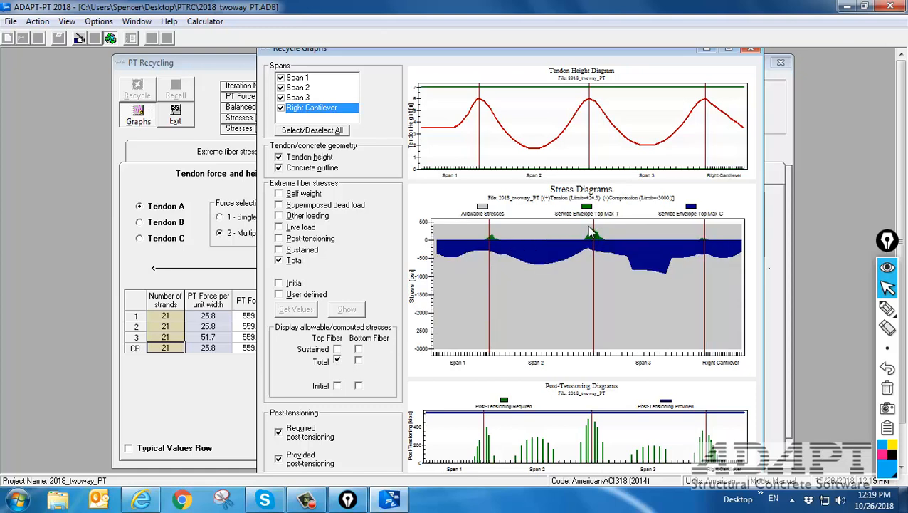
left_click(338, 349)
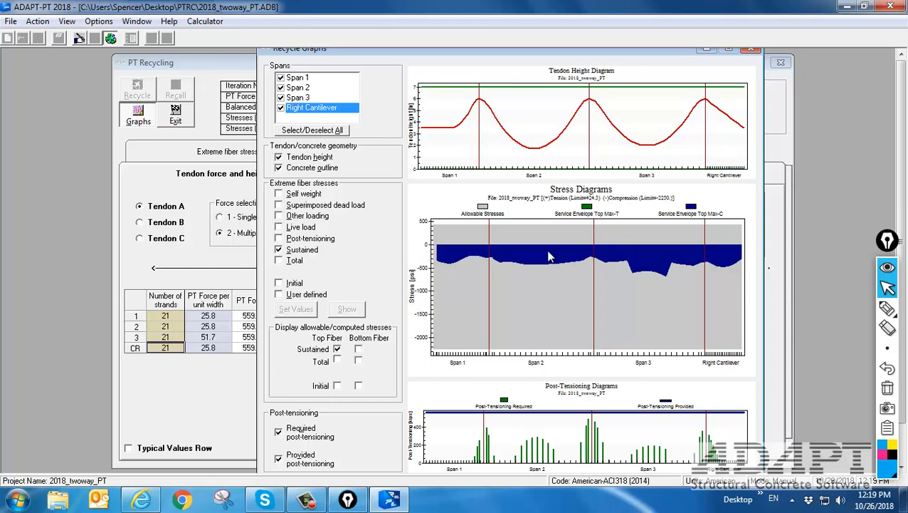
left_click(358, 349)
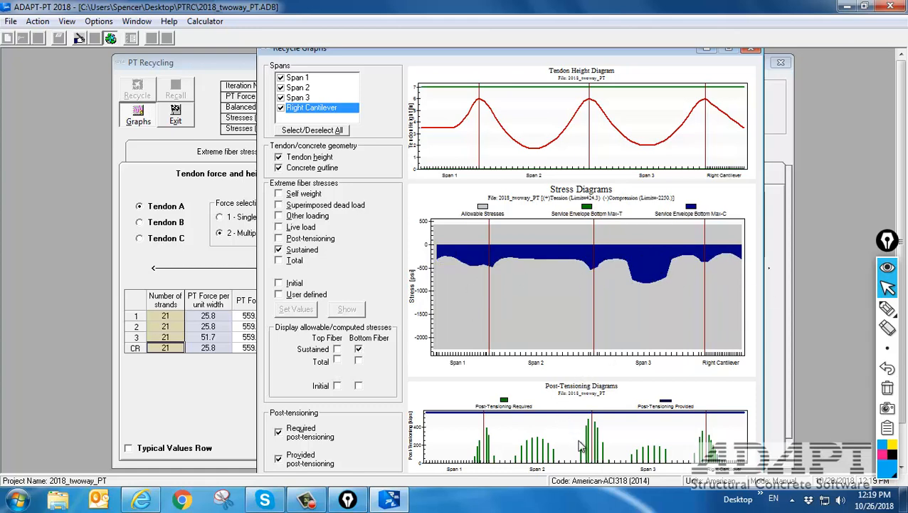
Mark the required post-tensioning peaks at span 2 and its right support, trace the provided force line, and clear the annotations.
left_click(887, 308)
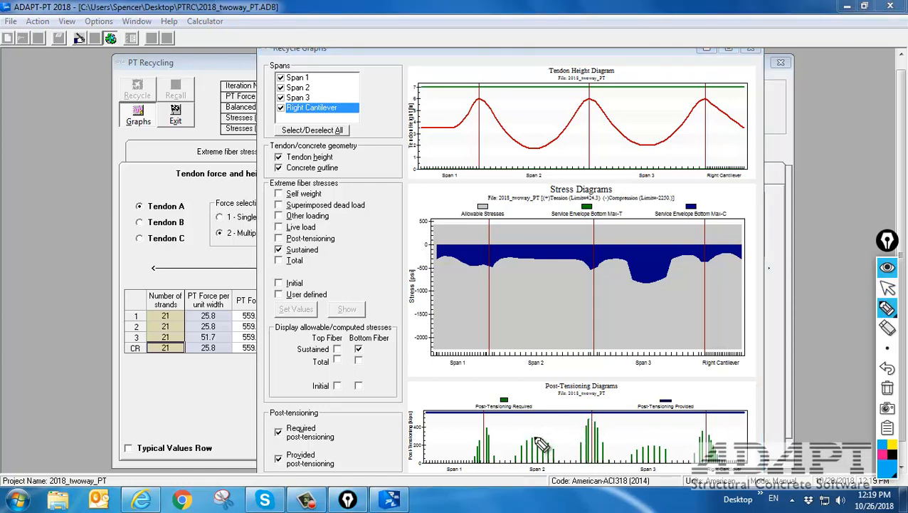
left_click_drag(523, 437, 600, 418)
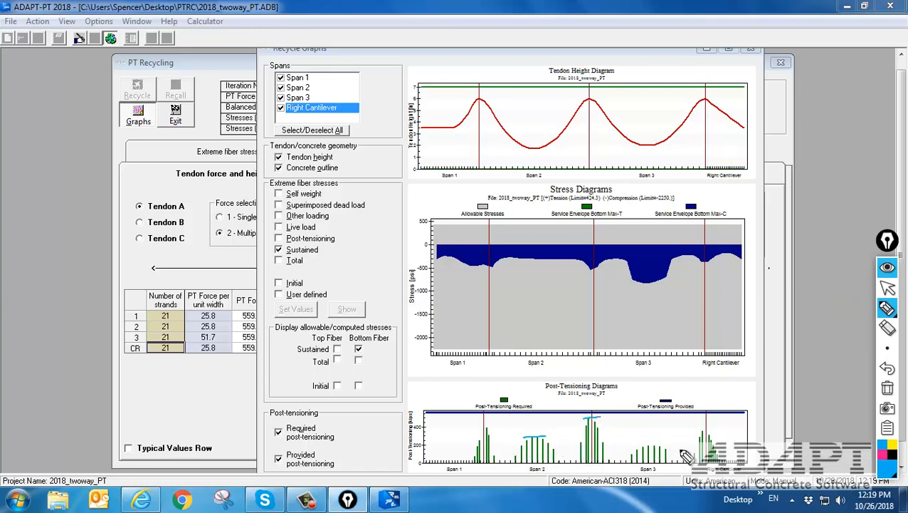
left_click_drag(432, 420, 752, 418)
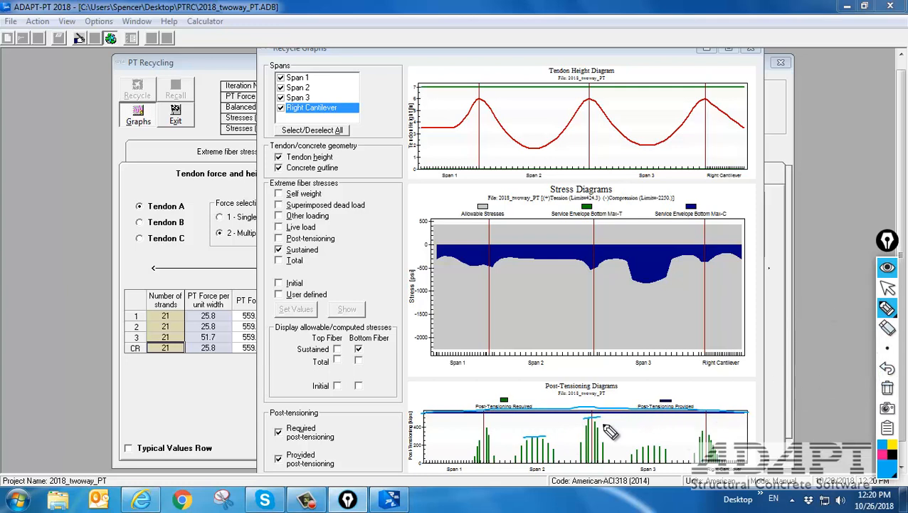
left_click(887, 388)
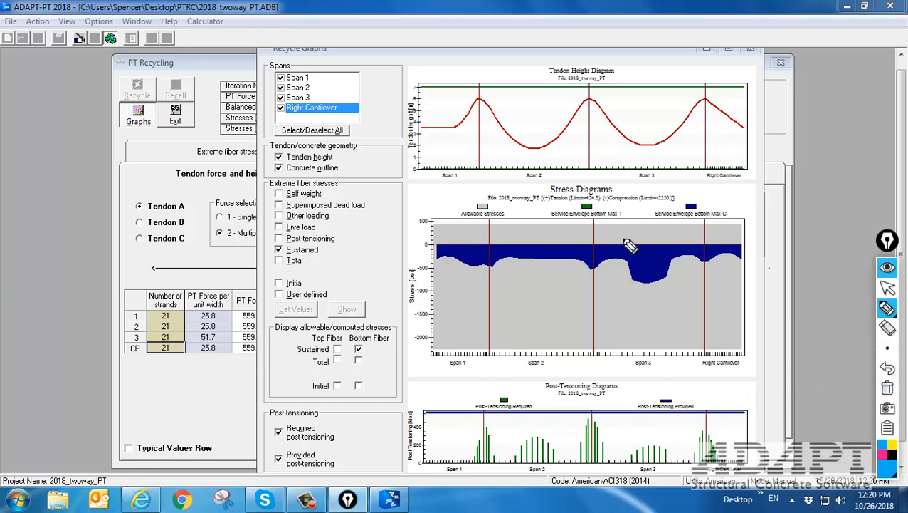
left_click(887, 287)
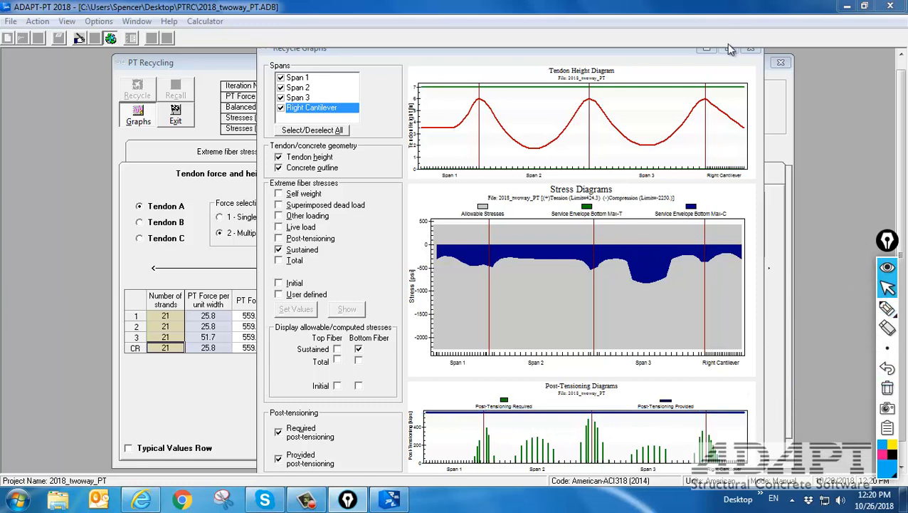
Close the recycle graphs and extend Tendon B's right end to 3.10 and Tendon C's left end to 0.75.
left_click_drag(681, 54, 708, 82)
left_click(784, 82)
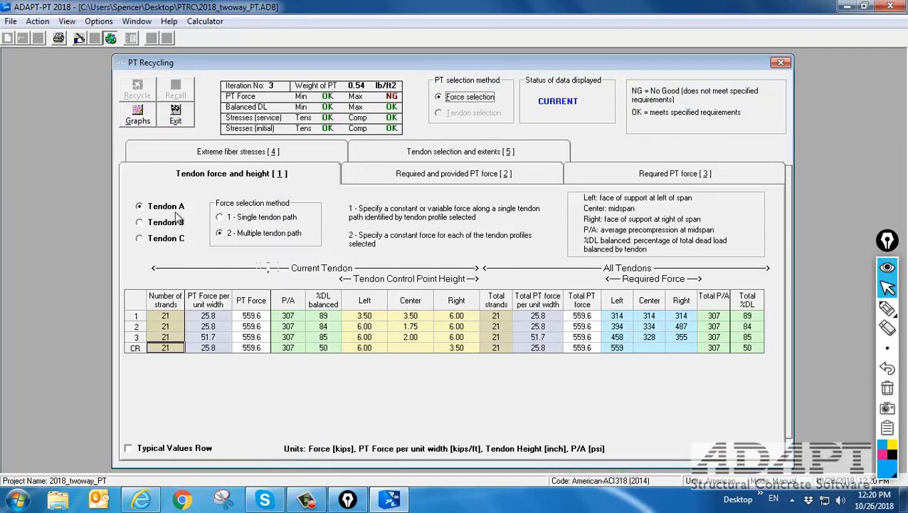
left_click(411, 153)
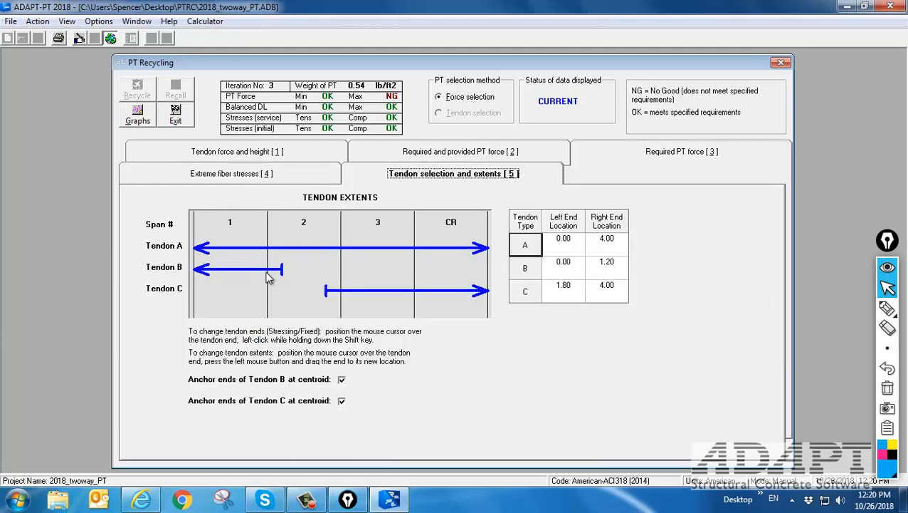
left_click_drag(281, 276, 422, 278)
left_click_drag(326, 290, 247, 290)
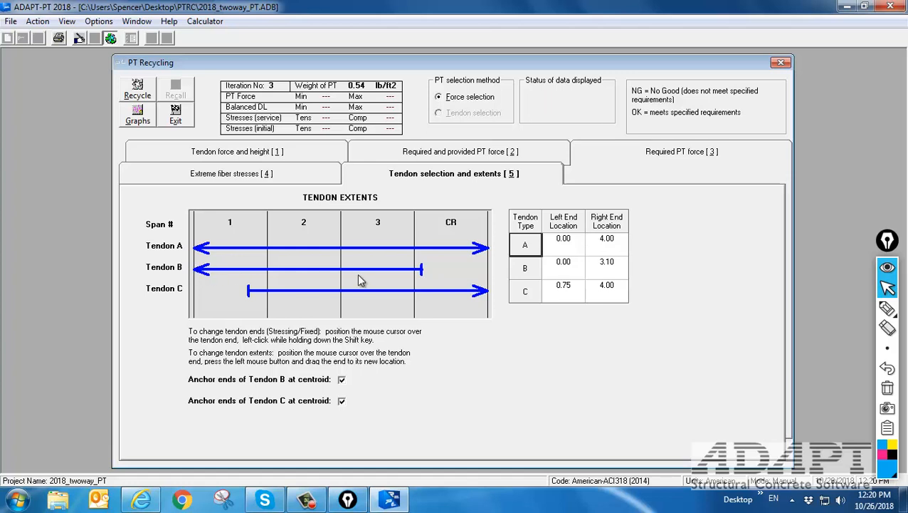
Change Tendon C's left end to stressing and its right end to fixed in the tendon extents.
left_click(421, 270, "shift")
left_click(249, 292, "shift")
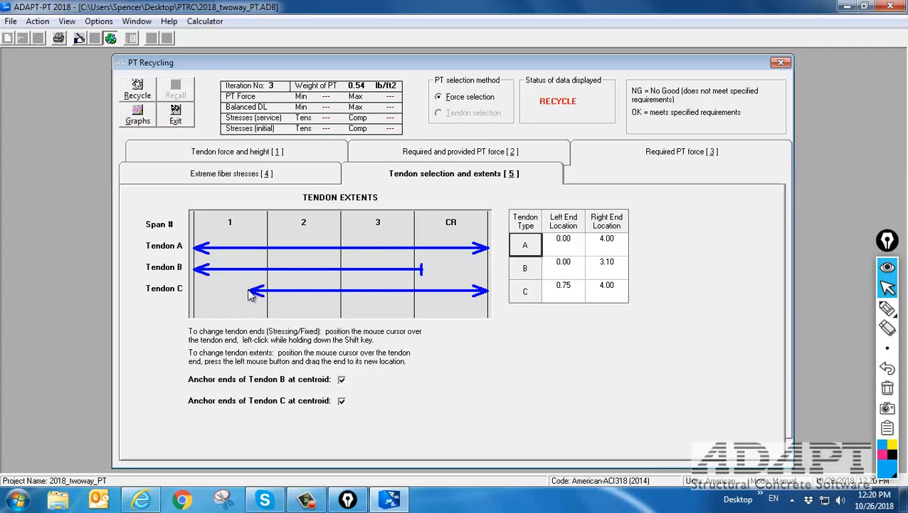
left_click(487, 292, "shift")
Review the tendon extents and the force and height data for Tendon B and Tendon C.
left_click(289, 153)
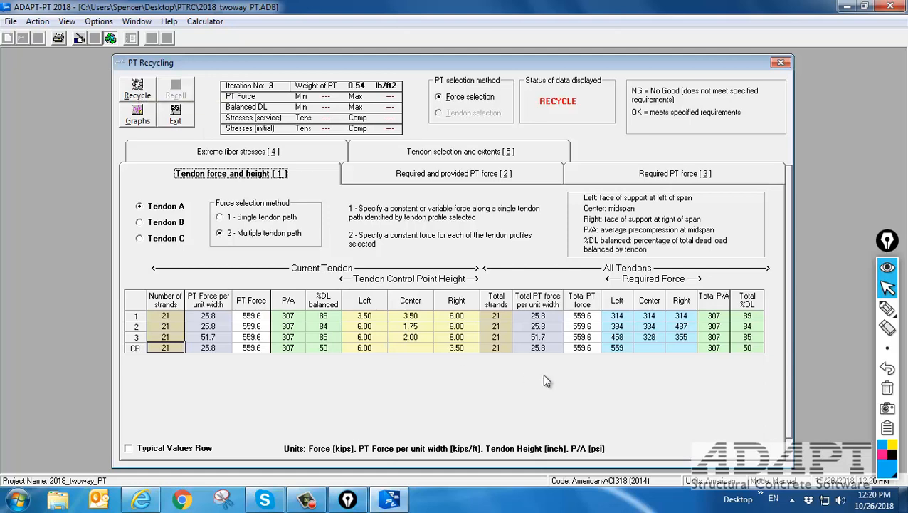
left_click(488, 154)
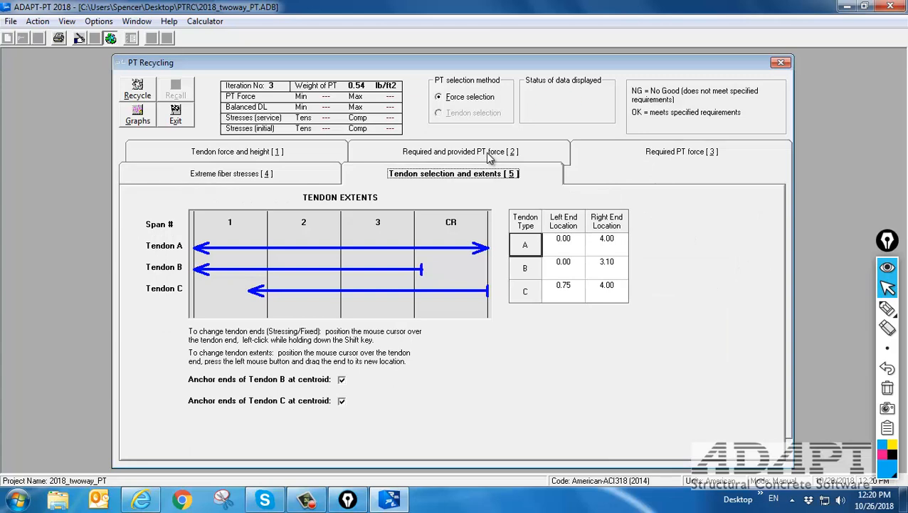
left_click(329, 151)
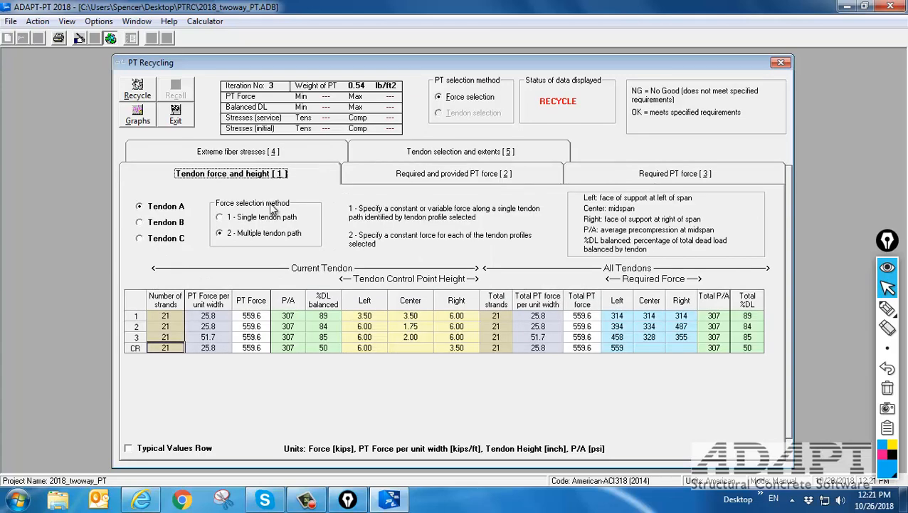
left_click(140, 222)
left_click(140, 240)
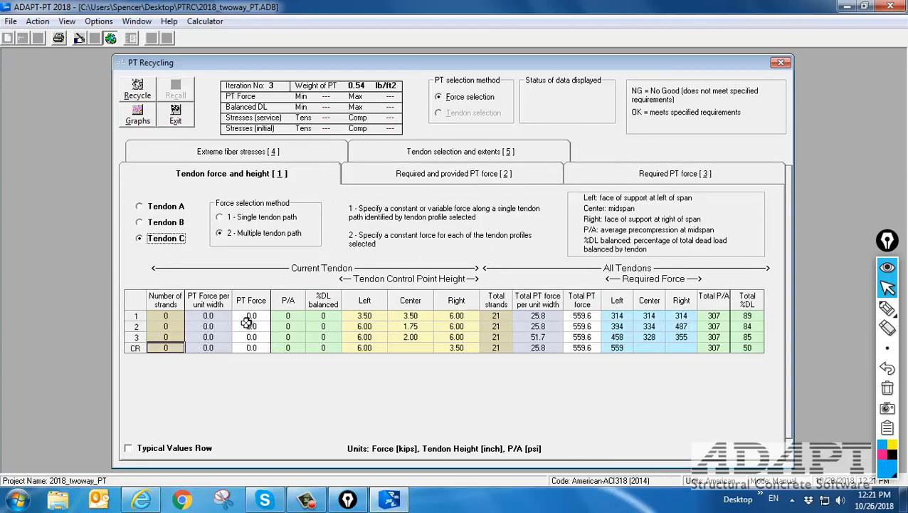
Compare Tendon A's force and height data with the tendon extents, and recycle the design.
left_click(140, 222)
left_click(140, 206)
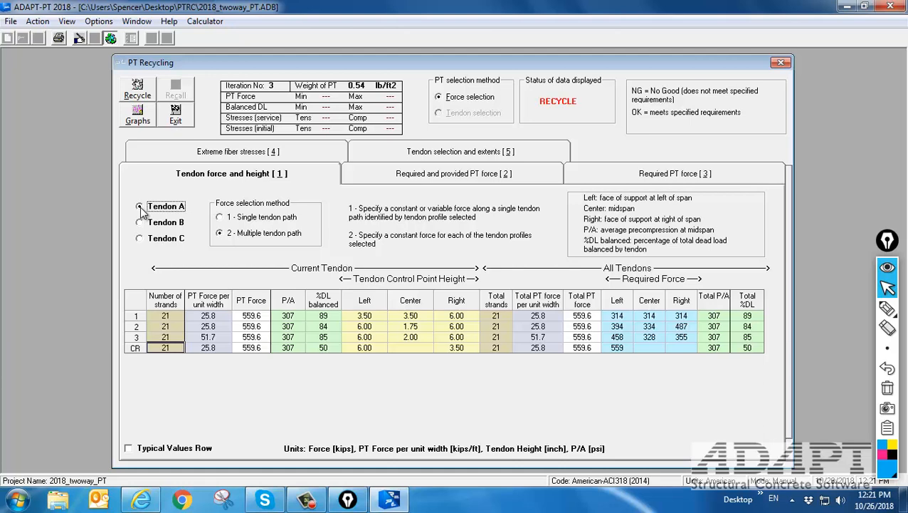
left_click(427, 150)
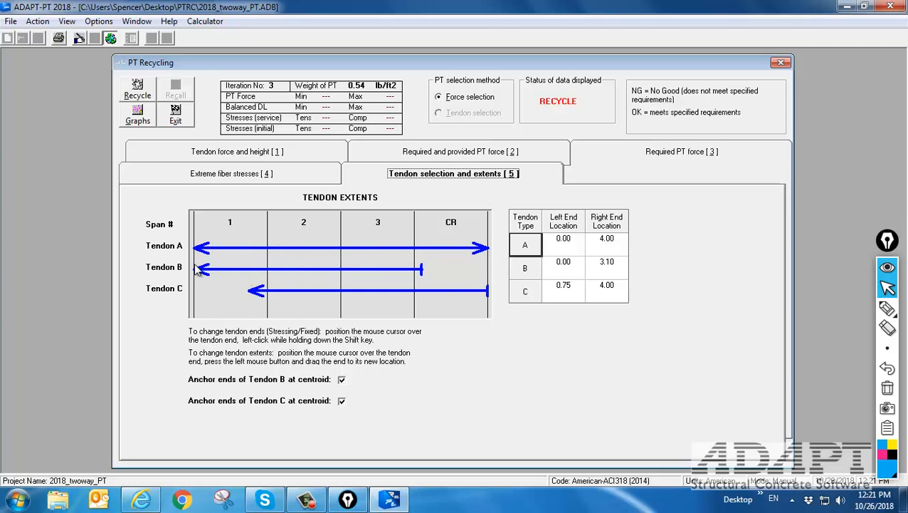
left_click(292, 158)
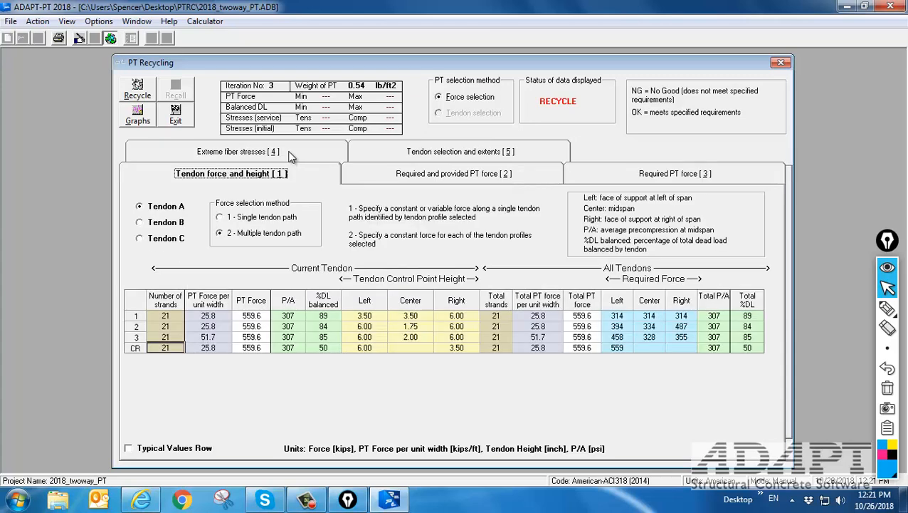
left_click(136, 89)
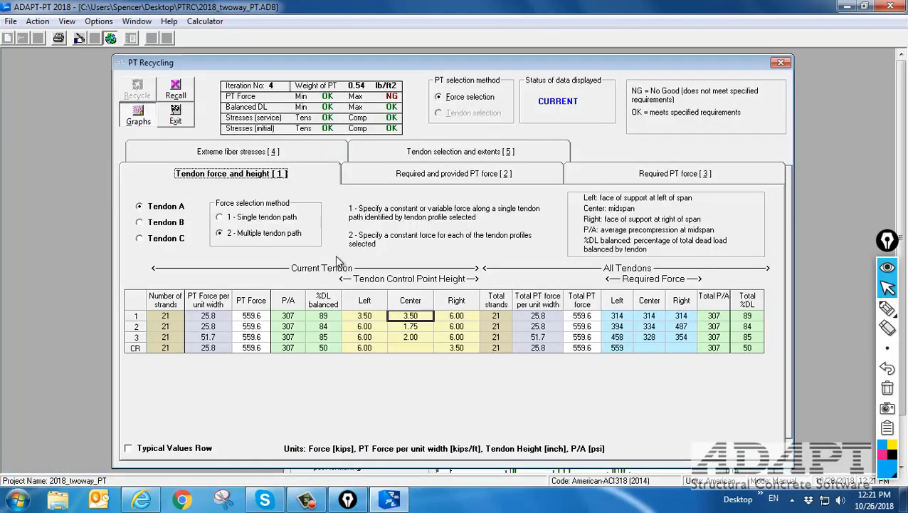
Recheck the tendon extents, set Tendon A's PT force to 560 kips starting from span 1, and recycle the design.
left_click(472, 153)
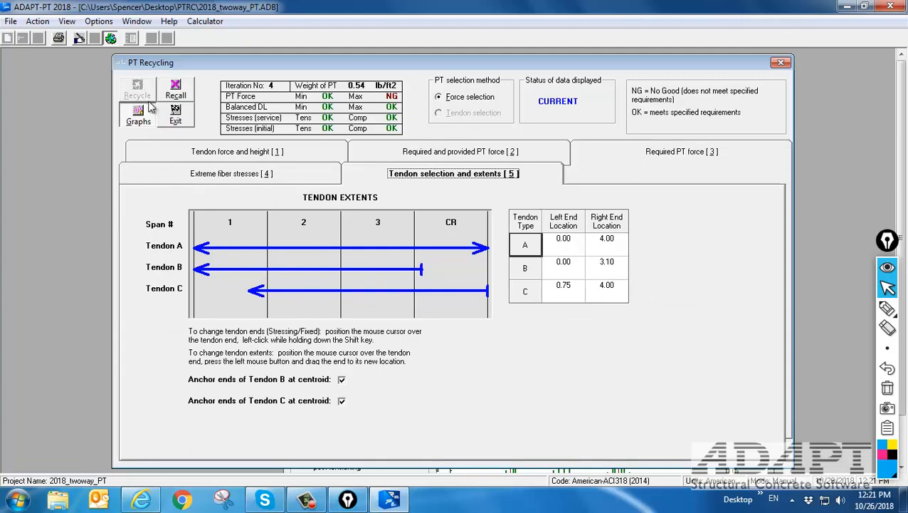
left_click(175, 151)
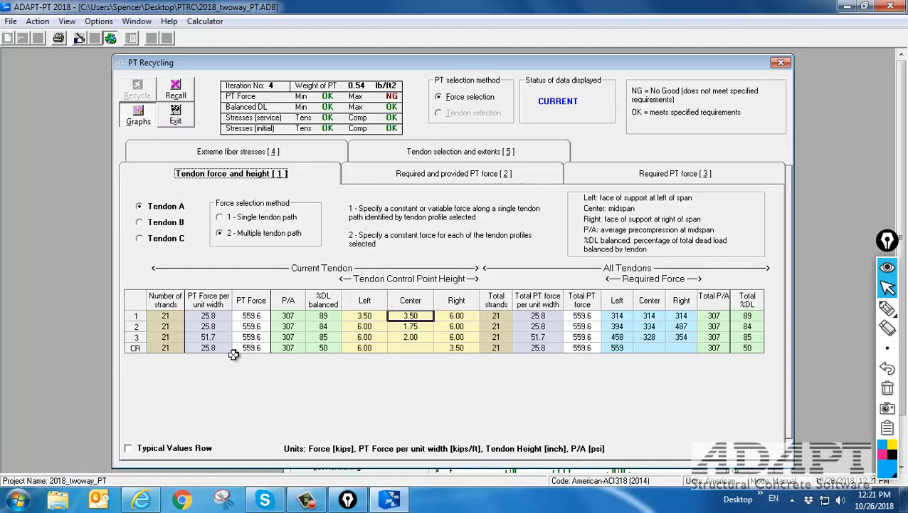
left_click(254, 315)
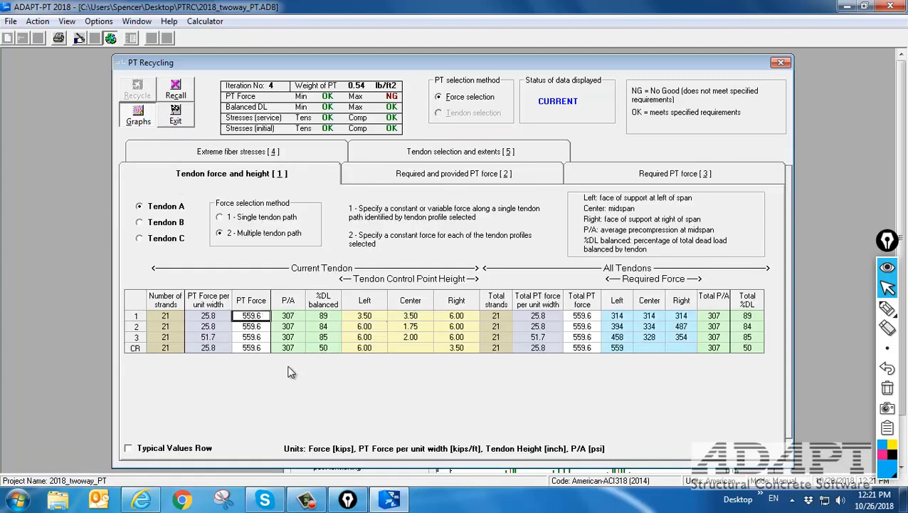
type("560")
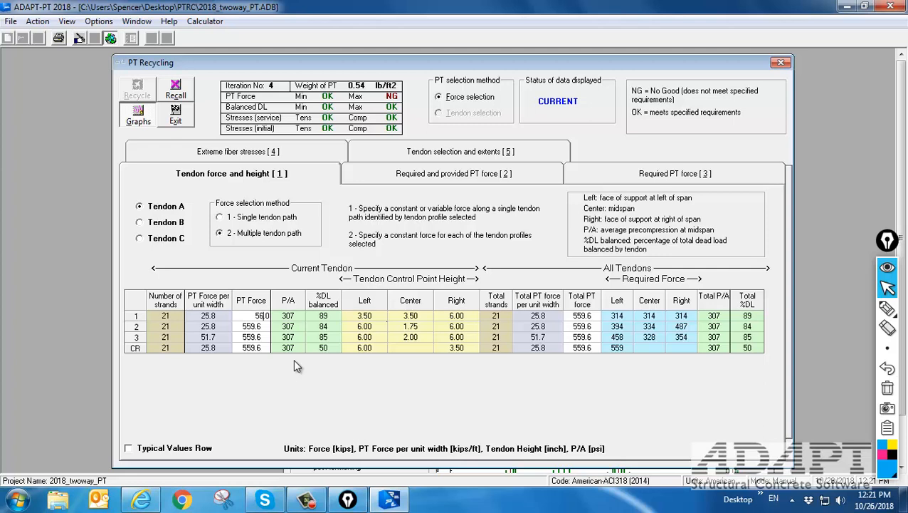
left_click(242, 336)
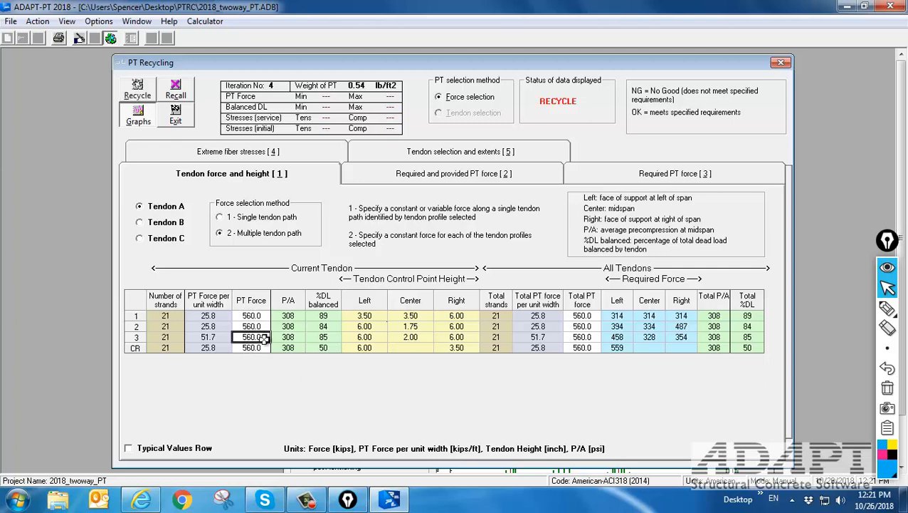
left_click(137, 93)
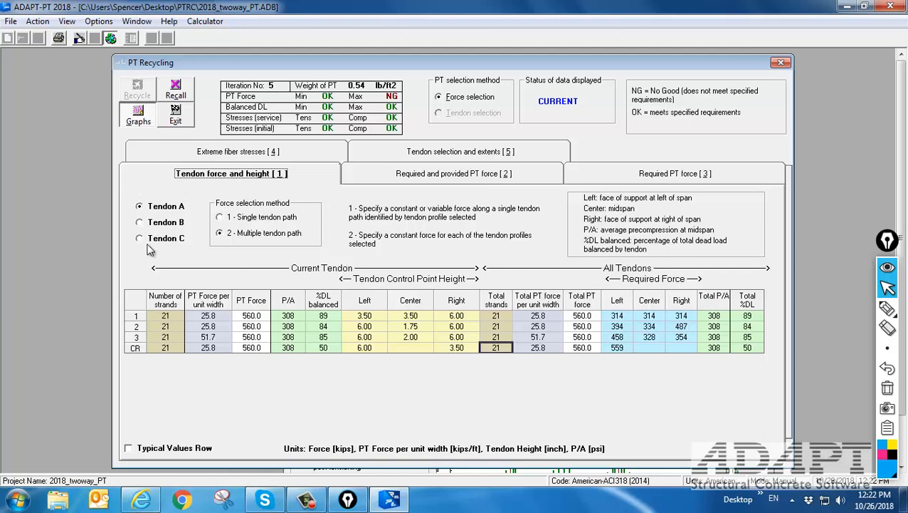
Mark Tendons B and C, link Tendon A's force, P/A and %DL columns to the all-tendon totals, and clear the annotations.
left_click(887, 308)
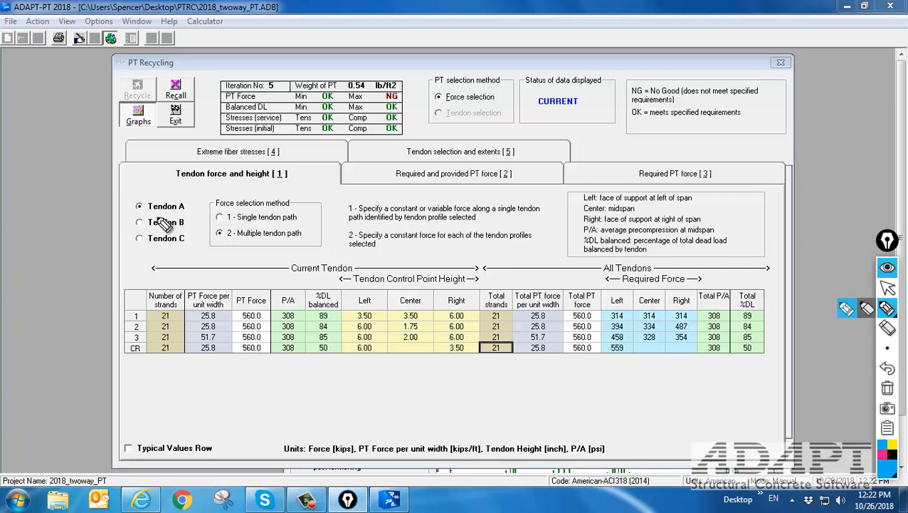
mouse_move(162, 219)
left_mouse_down()
mouse_move(157, 236)
mouse_move(170, 243)
left_mouse_up()
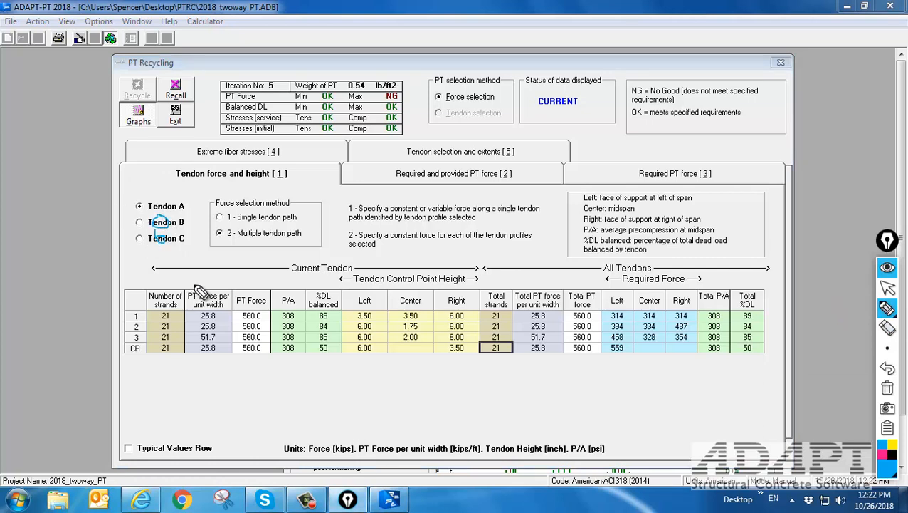
mouse_move(236, 300)
left_mouse_down()
mouse_move(241, 356)
mouse_move(337, 363)
mouse_move(270, 297)
mouse_move(252, 293)
mouse_move(612, 265)
mouse_move(692, 280)
mouse_move(712, 356)
mouse_move(780, 299)
mouse_move(684, 278)
mouse_move(552, 302)
mouse_move(566, 361)
mouse_move(611, 311)
left_mouse_up()
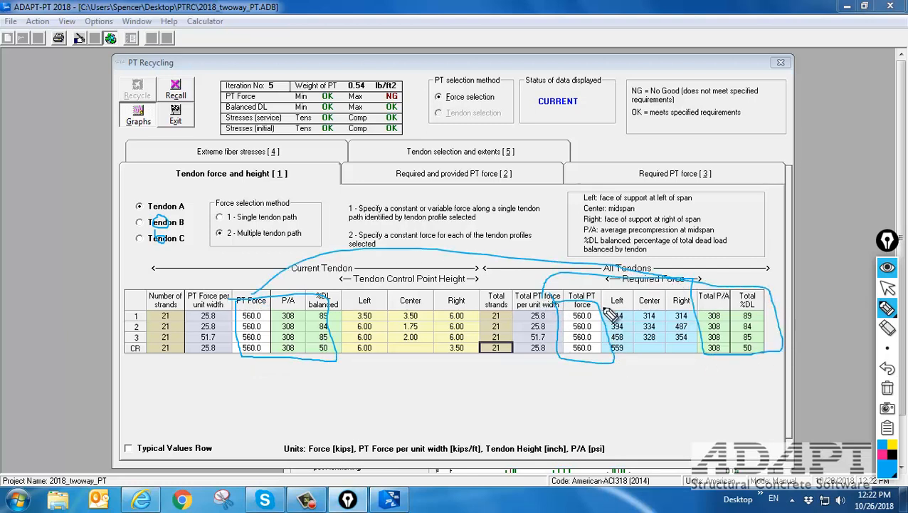
left_click(888, 388)
left_click(888, 309)
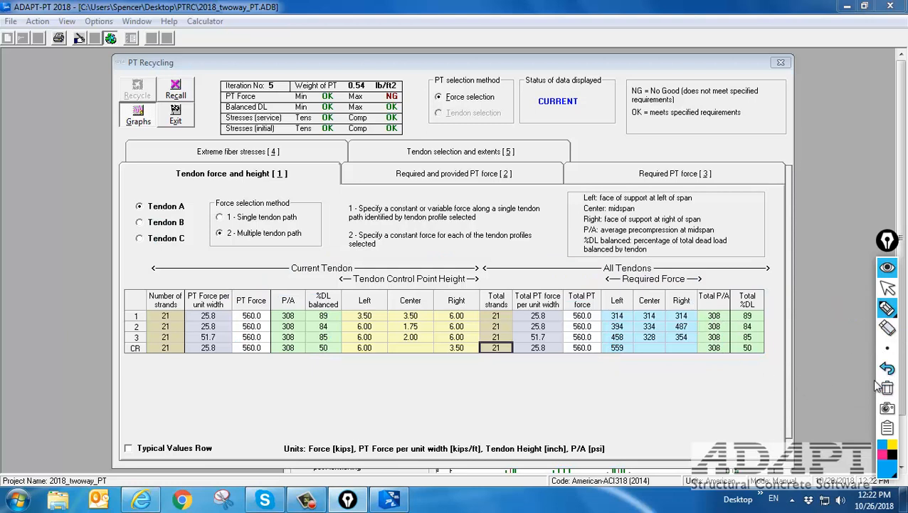
mouse_move(887, 307)
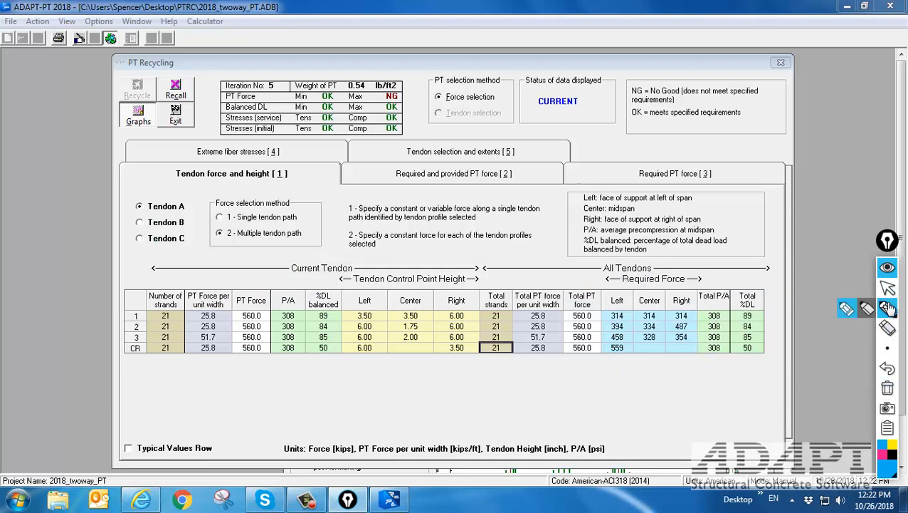
left_click(888, 287)
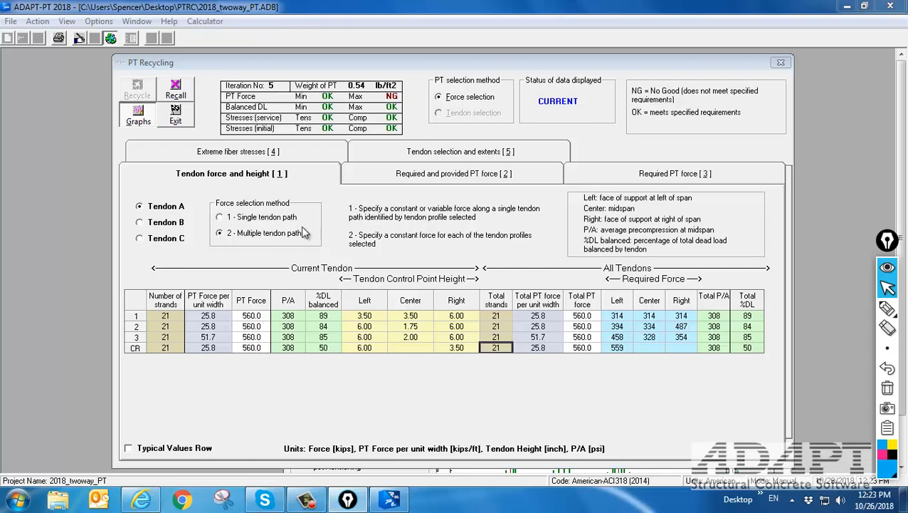
Show the total load extreme fiber stresses and mark the tension values at span 2 right and span 3 left.
left_click(302, 151)
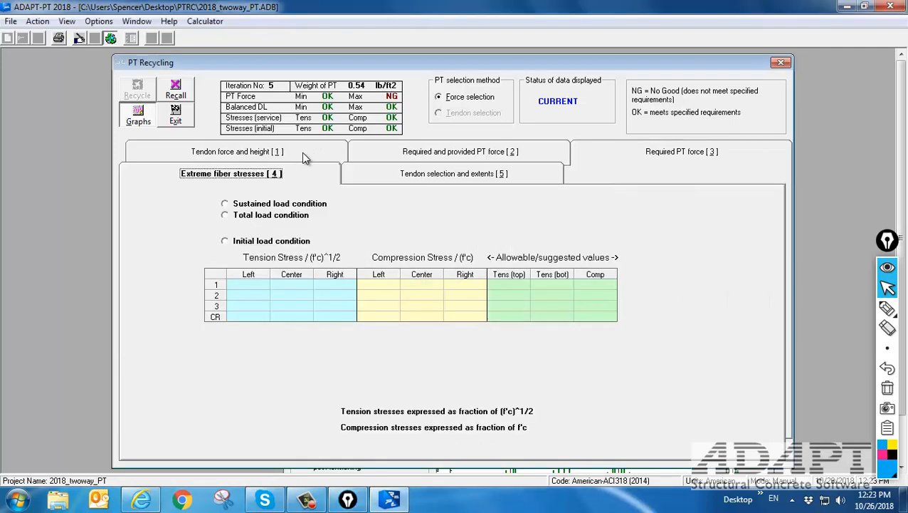
left_click(240, 217)
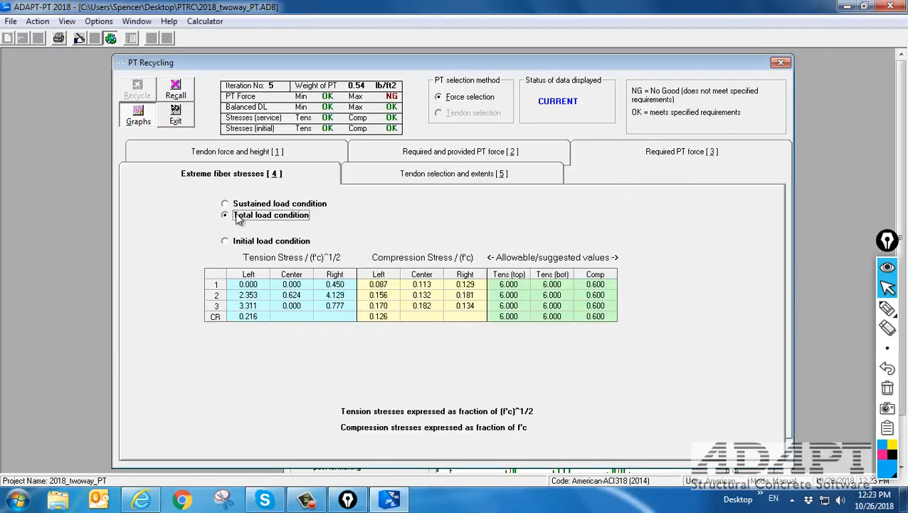
left_click(887, 307)
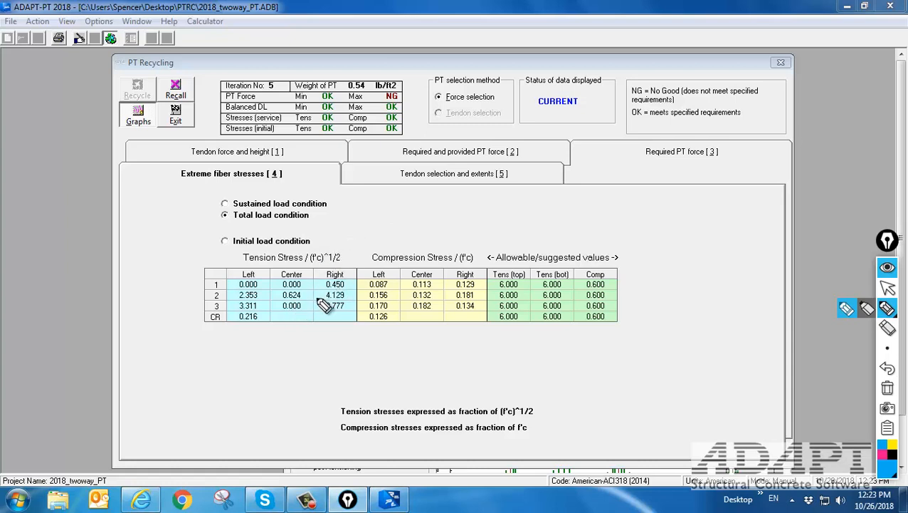
left_click_drag(321, 299, 349, 299)
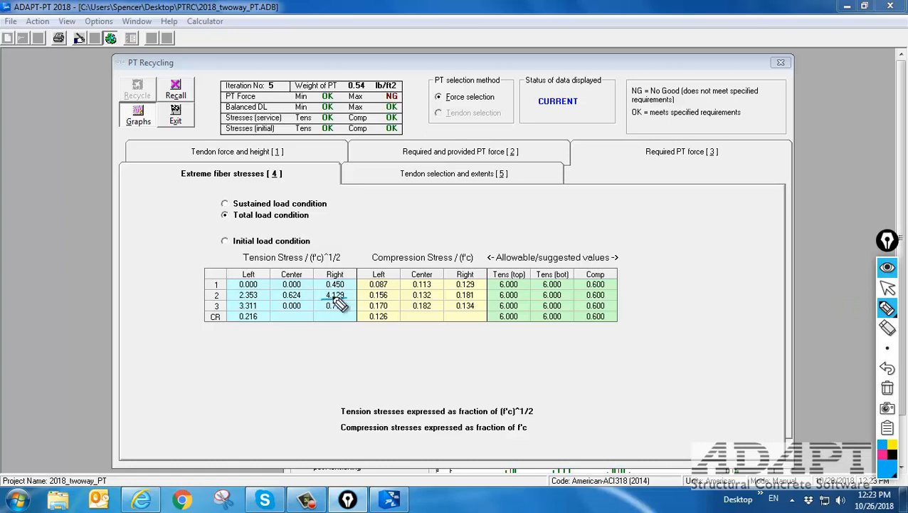
left_click_drag(234, 307, 264, 306)
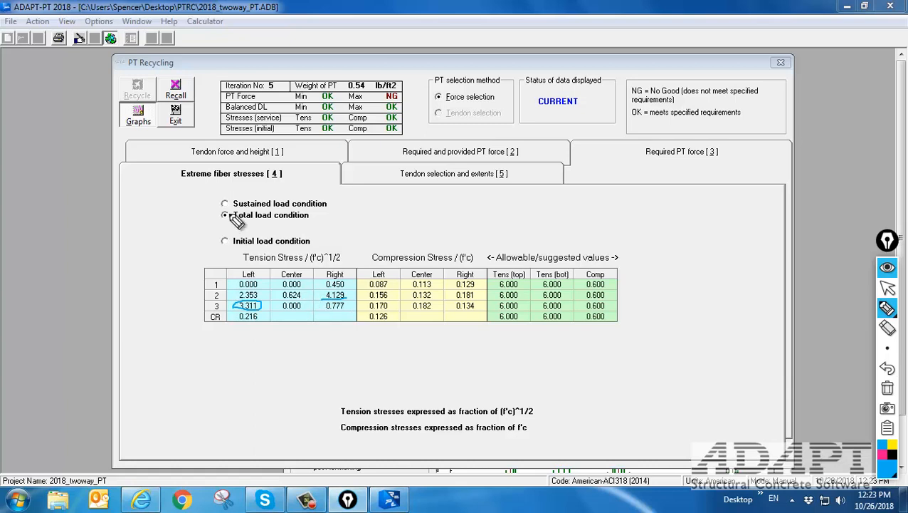
left_click(887, 287)
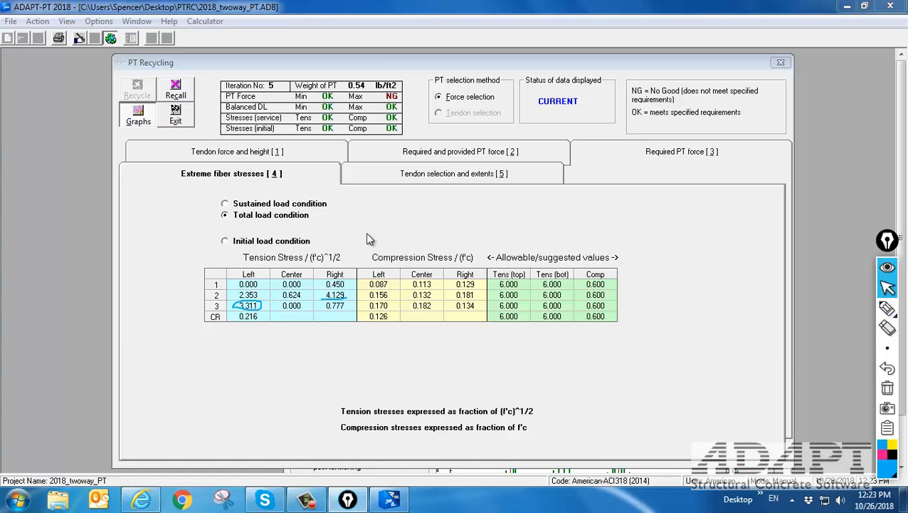
Compare the extreme fiber stresses for the sustained, total and initial load conditions, and clear the annotations.
left_click(225, 206)
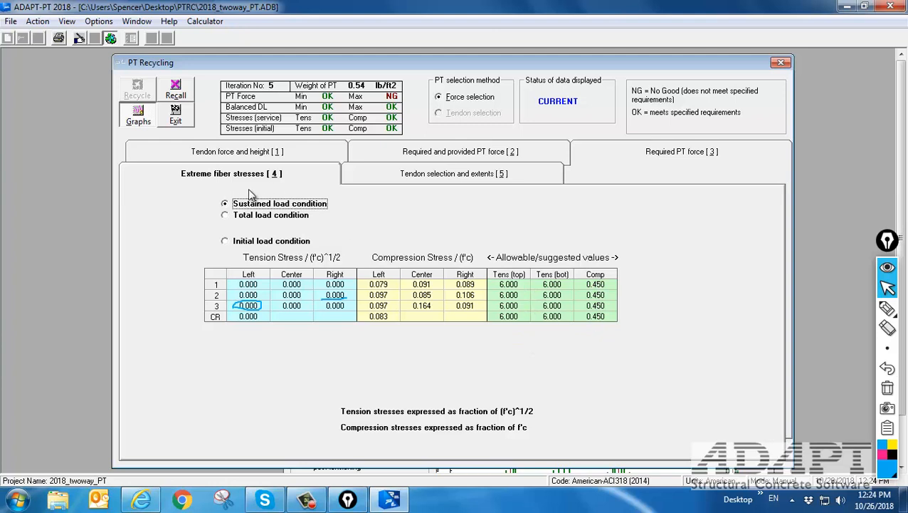
left_click(225, 215)
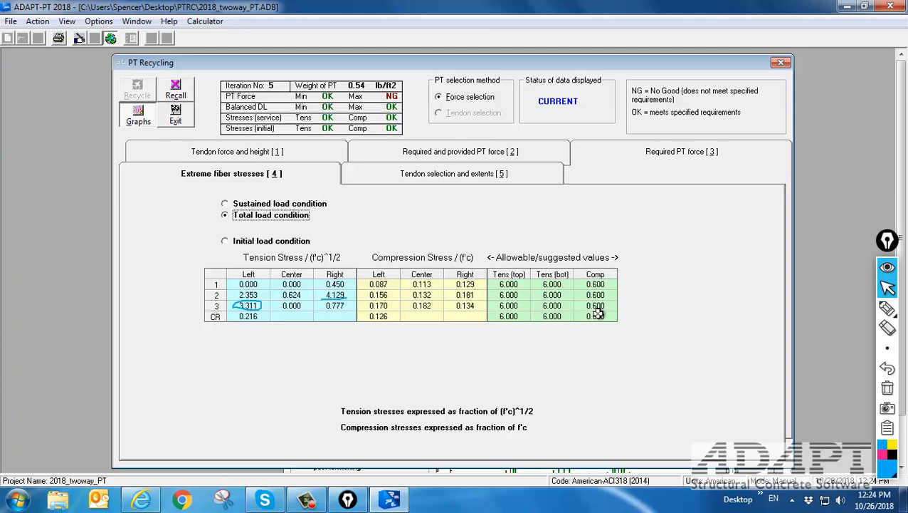
left_click(225, 242)
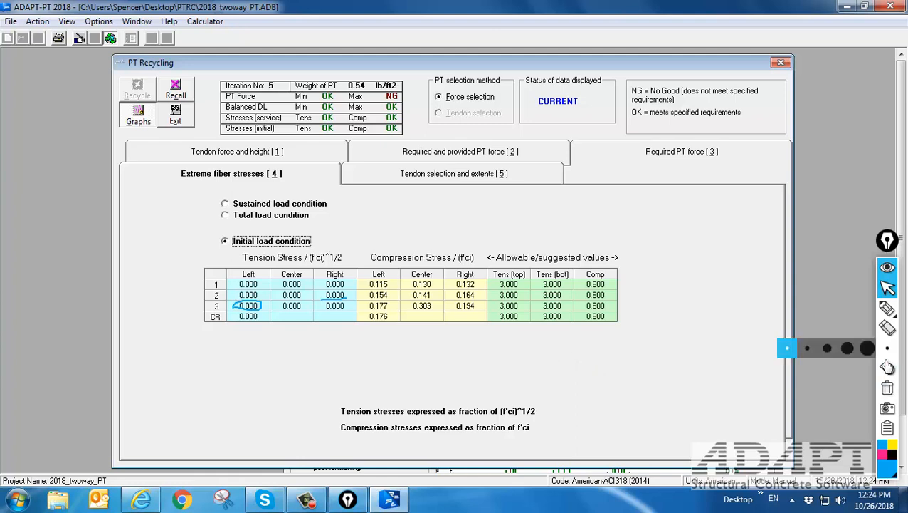
left_click(887, 388)
mouse_move(887, 312)
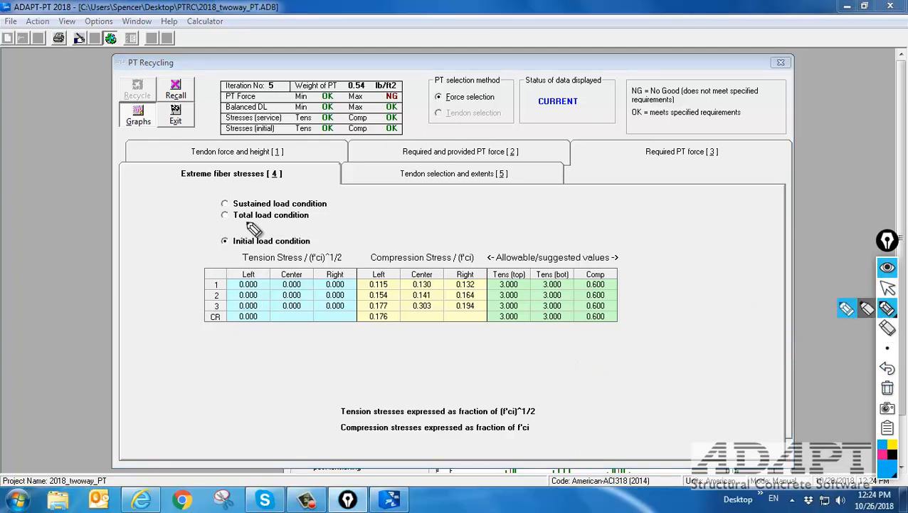
left_click(887, 309)
left_click(888, 288)
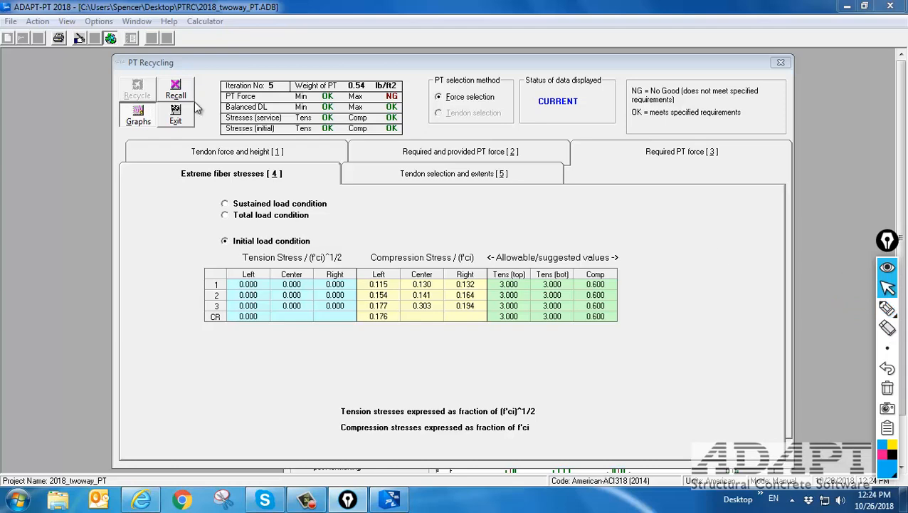
Review the required PT forces, underlining the Wbal %DL heading and the spans' P/A values and circling the cantilever's Wbal %DL force.
left_click(217, 153)
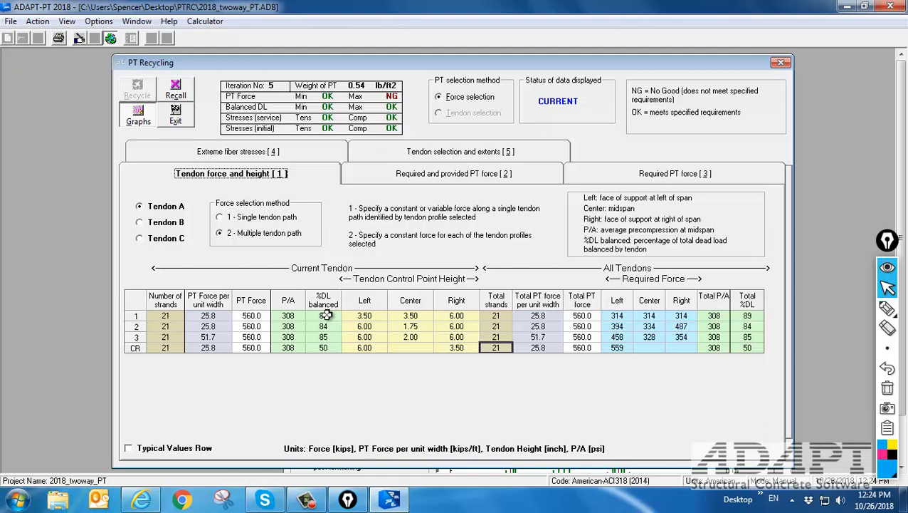
left_click(688, 185)
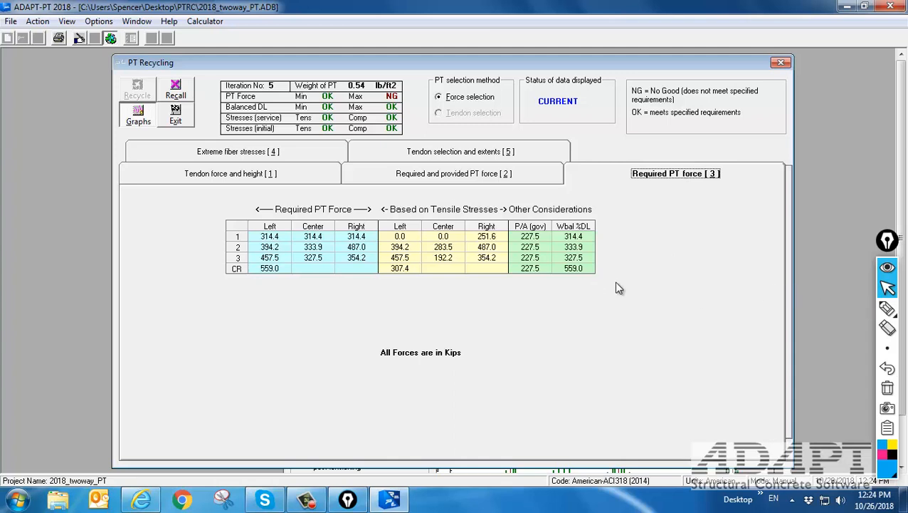
mouse_move(887, 308)
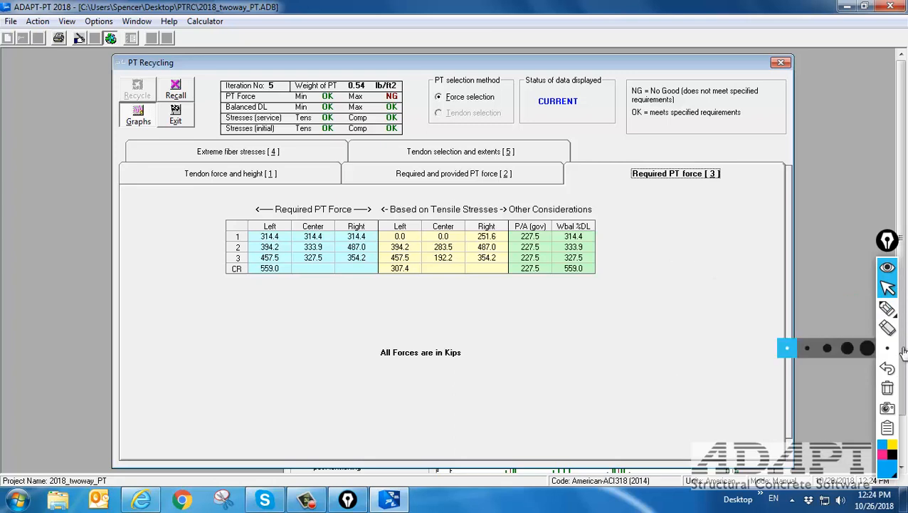
left_click(887, 308)
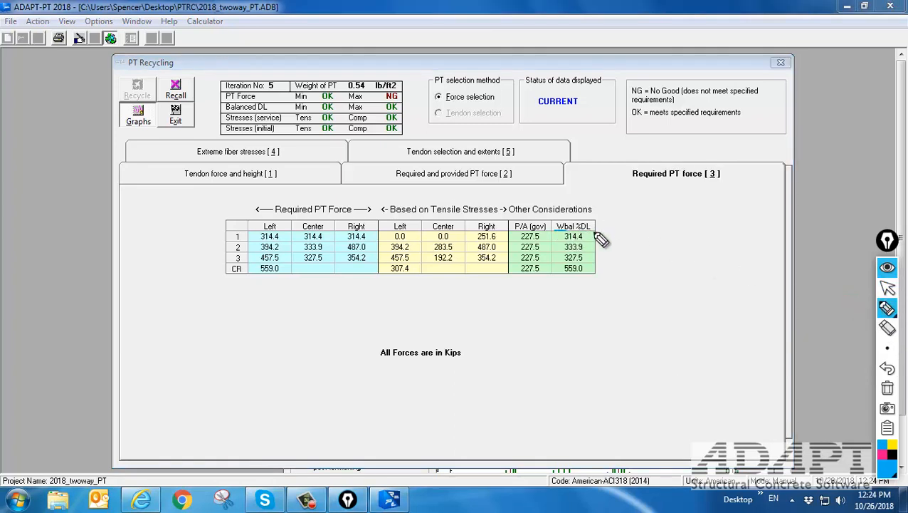
left_click_drag(553, 230, 599, 229)
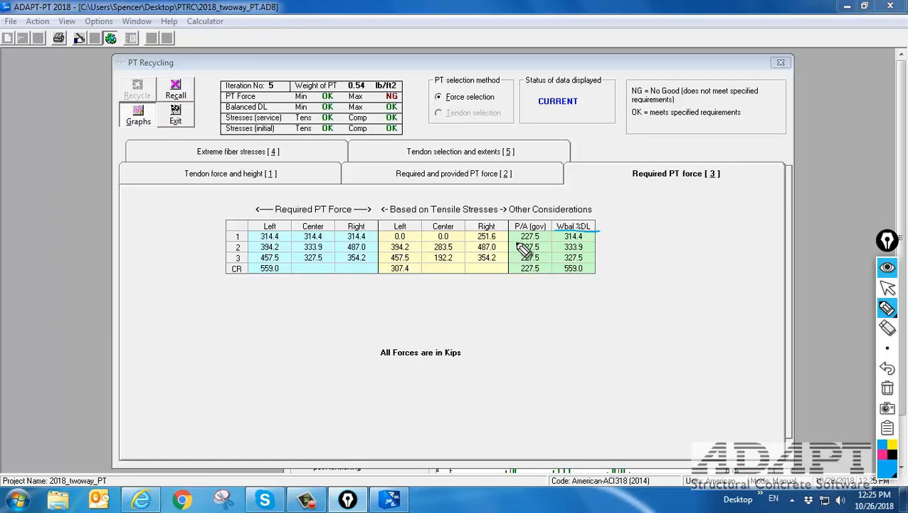
mouse_move(519, 241)
left_mouse_down()
mouse_move(541, 241)
mouse_move(530, 262)
mouse_move(540, 262)
left_mouse_up()
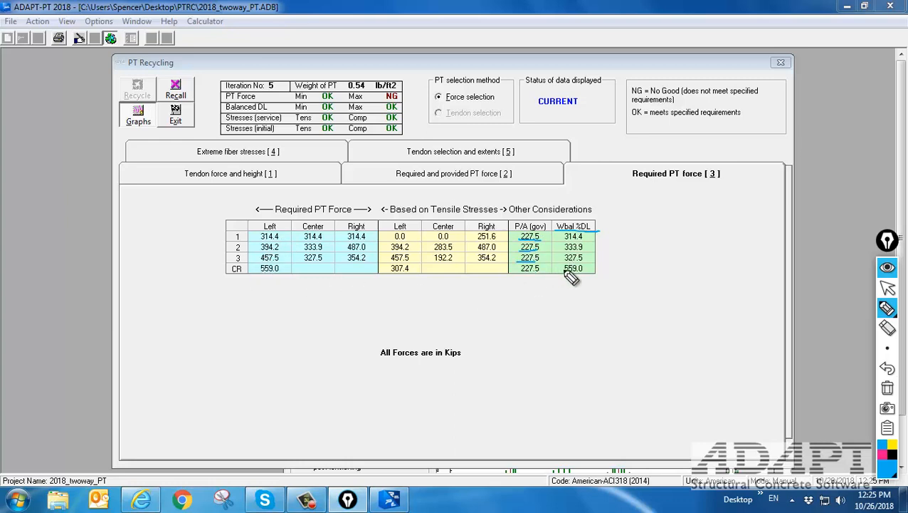
mouse_move(560, 274)
left_mouse_down()
mouse_move(600, 276)
mouse_move(562, 264)
mouse_move(582, 285)
left_mouse_up()
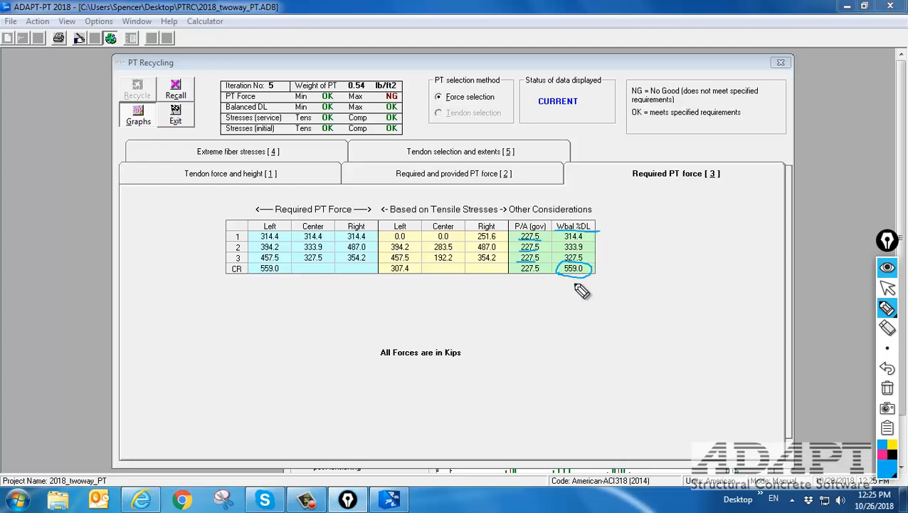
left_click(888, 287)
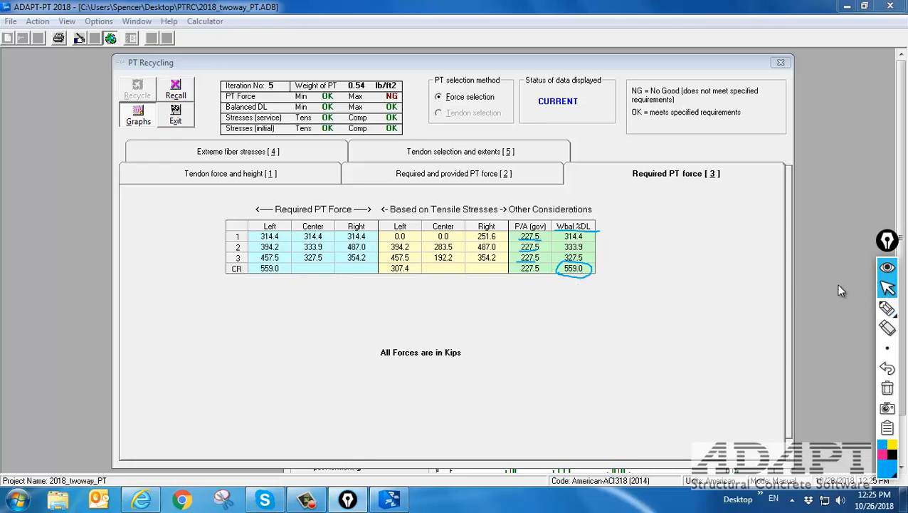
Try a PT force of 500 kips for Tendon A across all spans and the cantilever, and recycle the design.
left_click(271, 176)
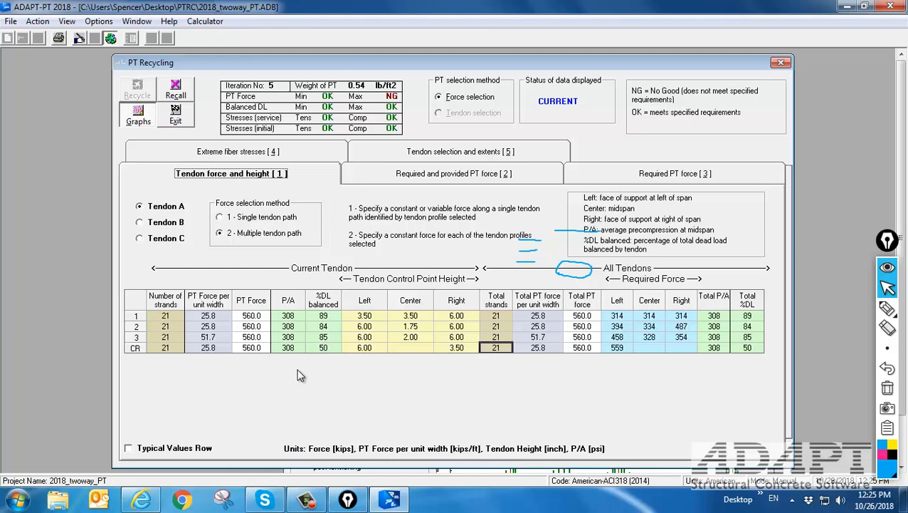
left_click(250, 347)
type("500")
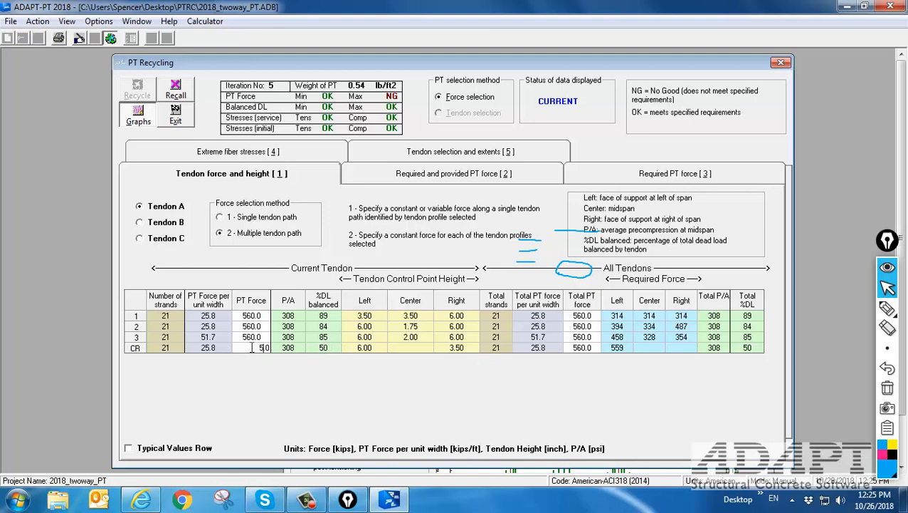
left_click(258, 329)
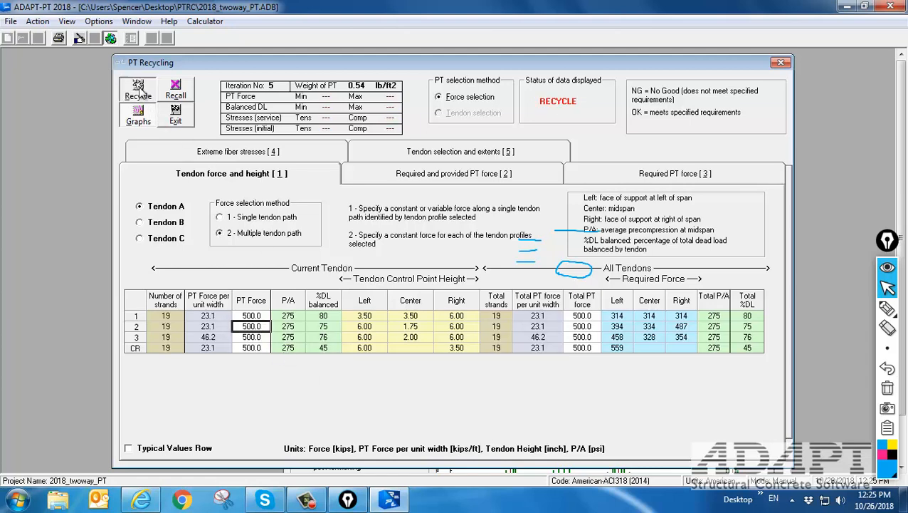
left_click(138, 90)
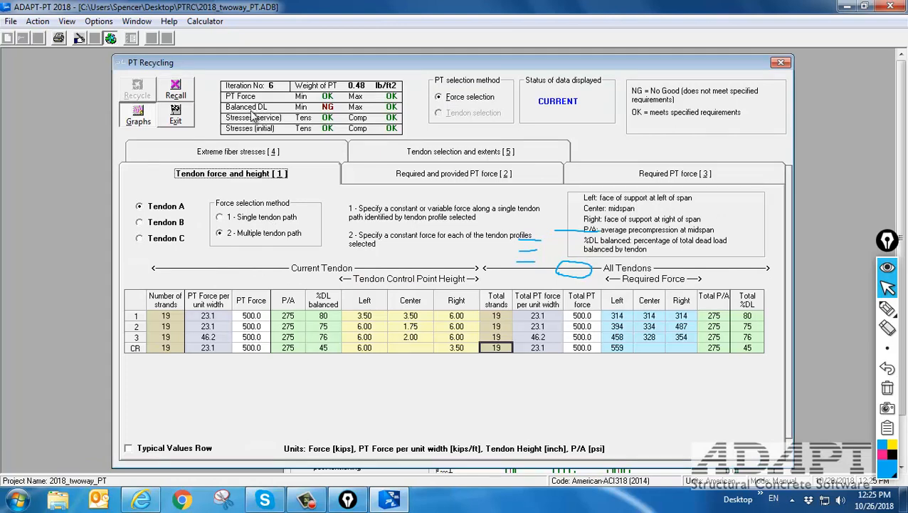
left_click(319, 348)
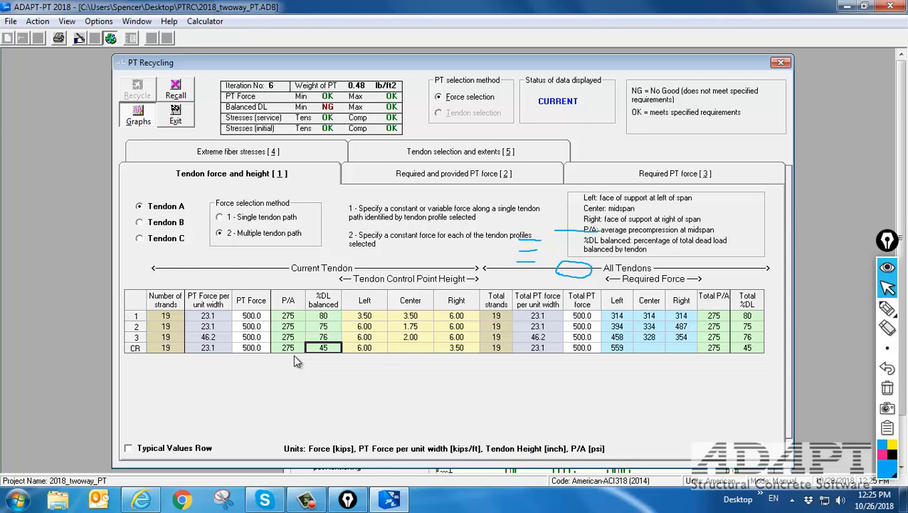
Restore Tendon A's PT force to 560 kips across all spans and the cantilever, and recycle the design.
left_click(260, 347)
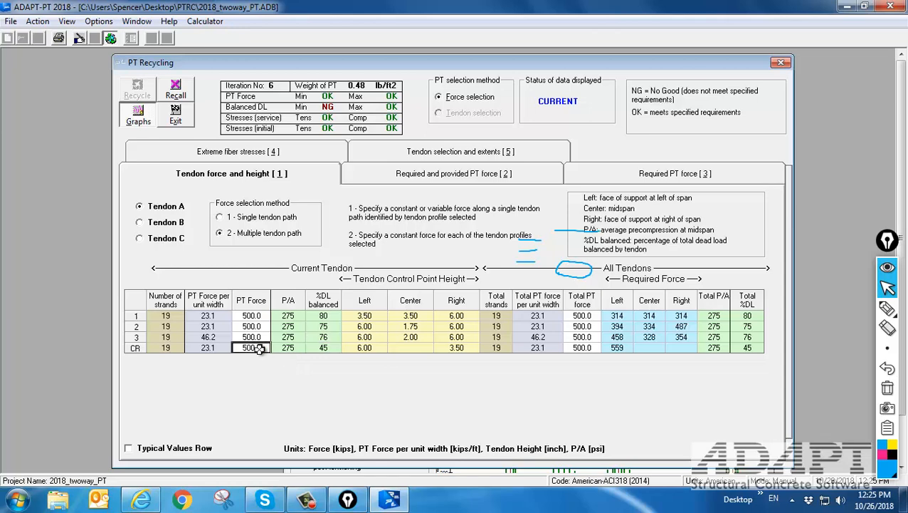
left_click(260, 348)
left_click(259, 332)
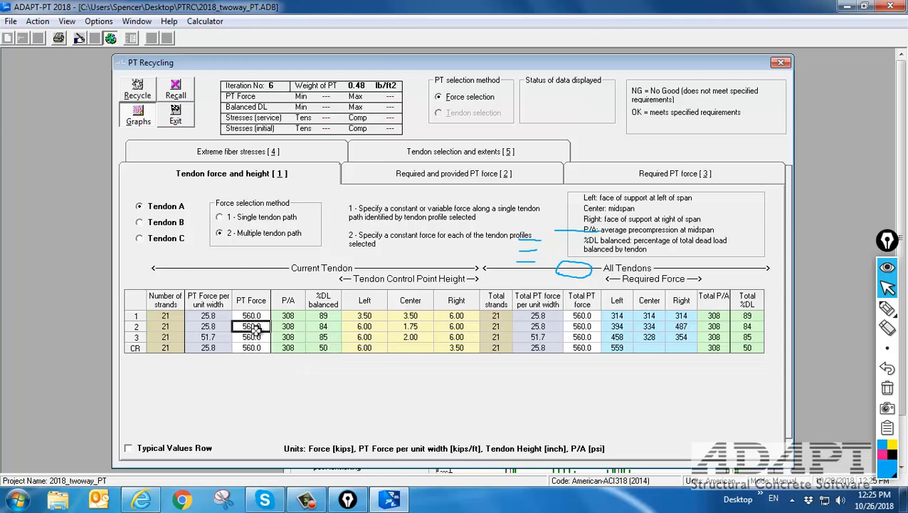
left_click(137, 92)
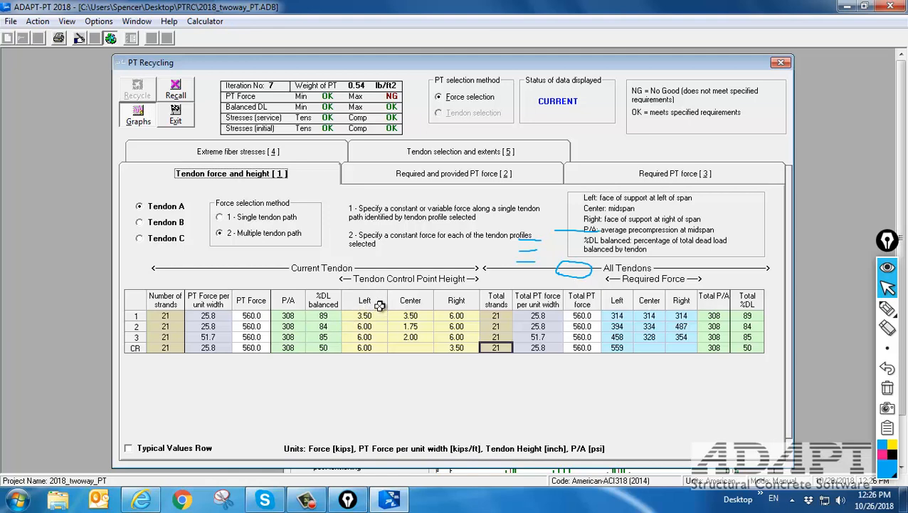
Exit PT Recycling to finish the run, clearing the annotations, and display the detailed result graphs.
left_click(175, 113)
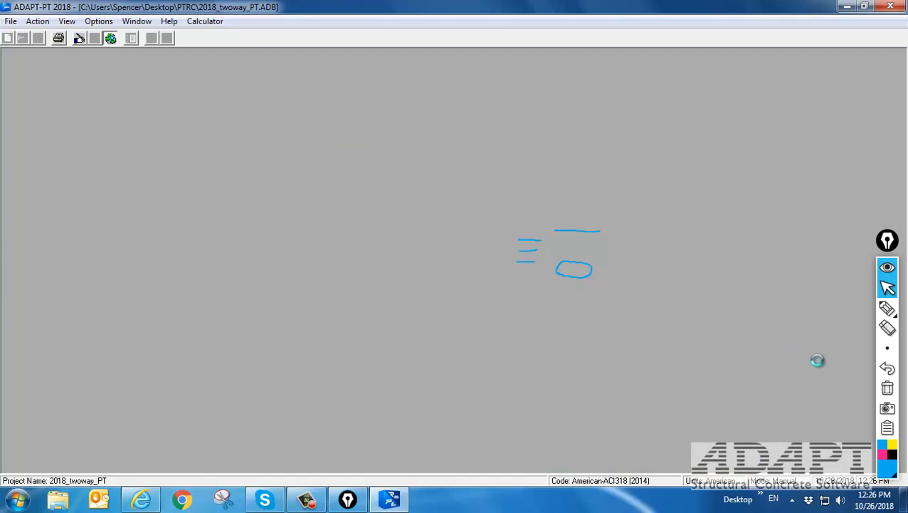
left_click(886, 387)
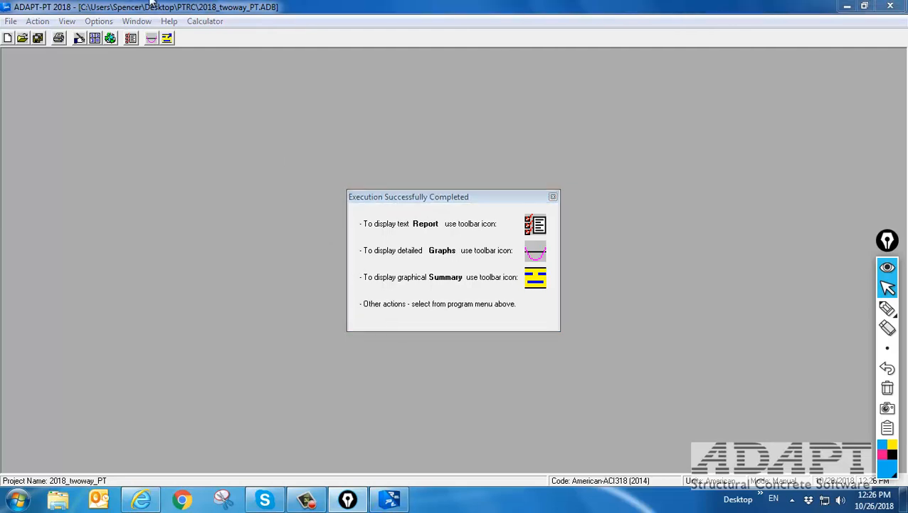
left_click(151, 40)
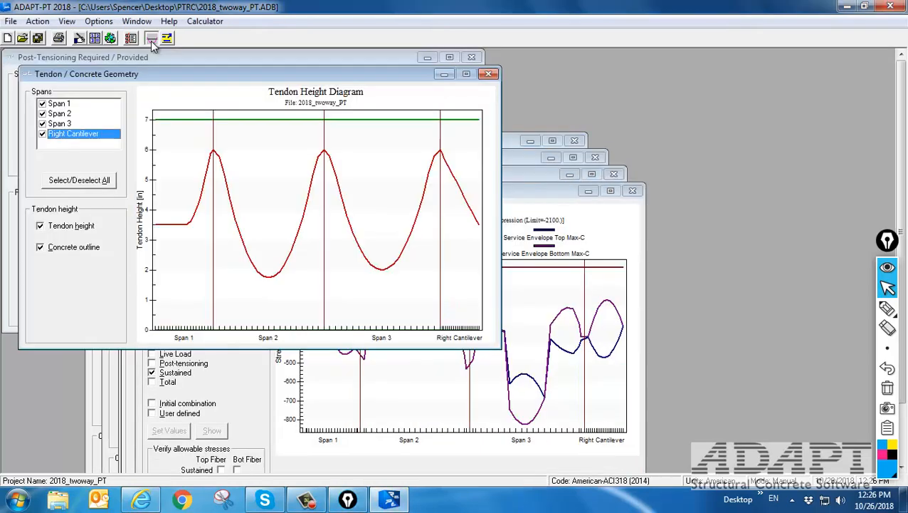
Review the tendon height, required and provided post-tensioning, and stress diagrams, closing each one.
left_click_drag(207, 73, 265, 101)
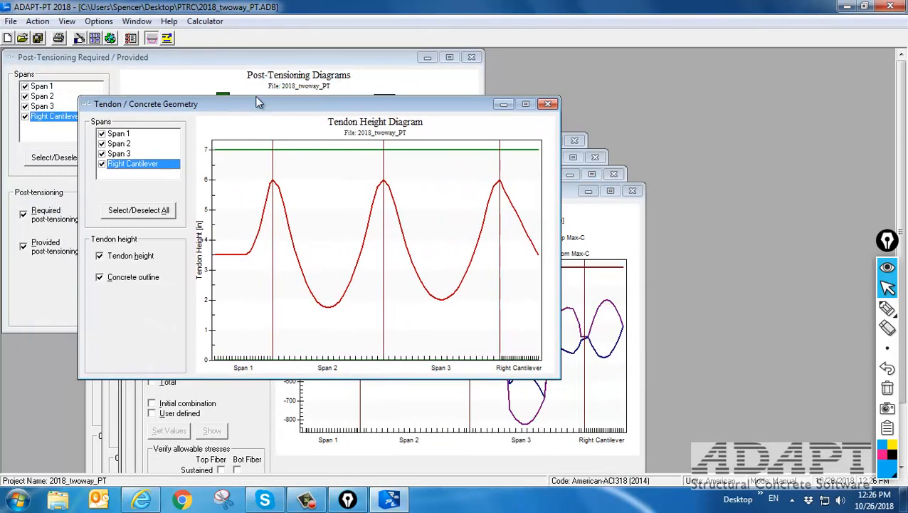
left_click(547, 103)
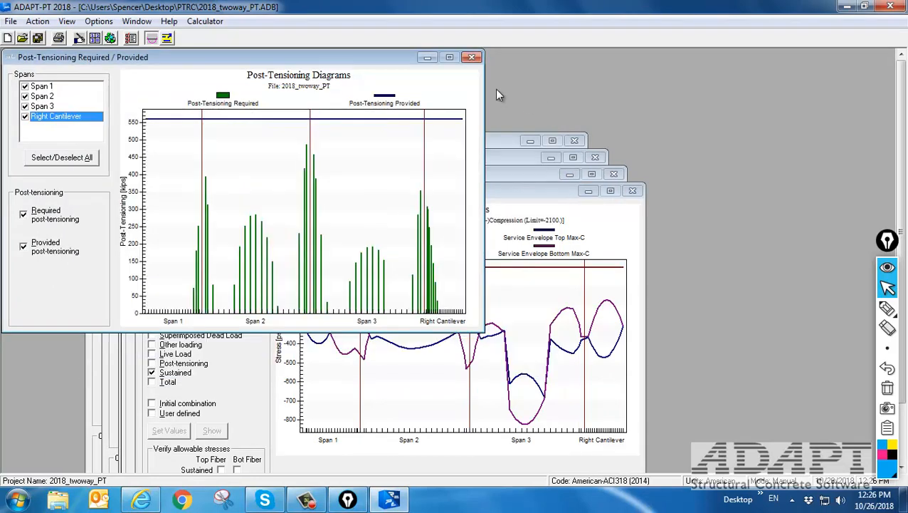
left_click(472, 59)
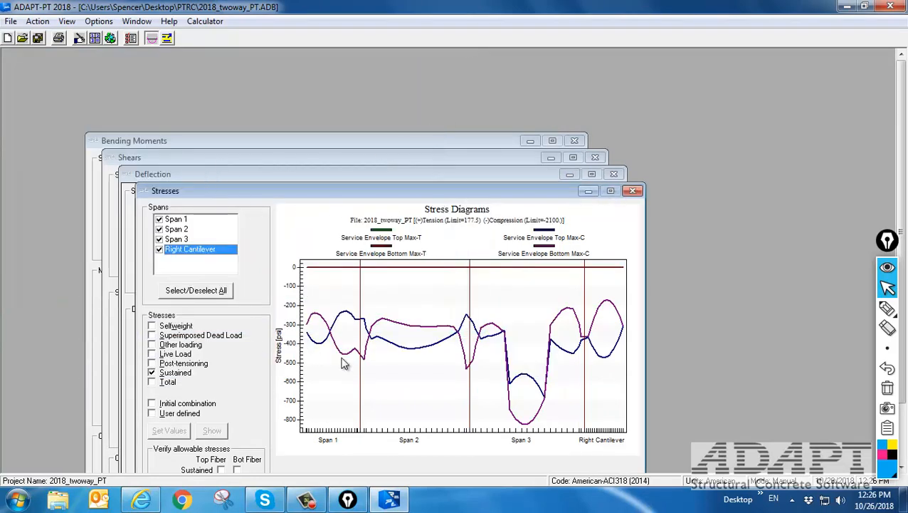
left_click(633, 190)
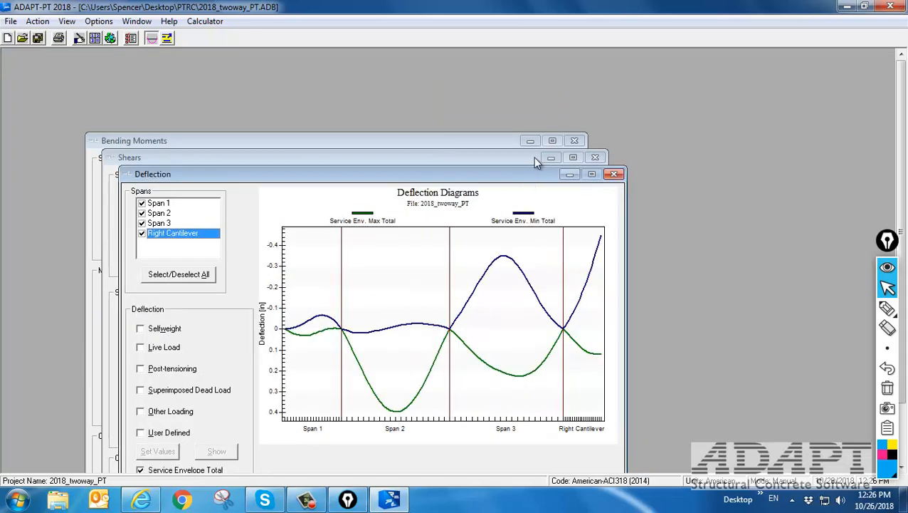
Compare the total and sustained service envelope deflections, read the total deflection at the right cantilever's tip, and close the diagram.
left_click_drag(527, 179, 559, 112)
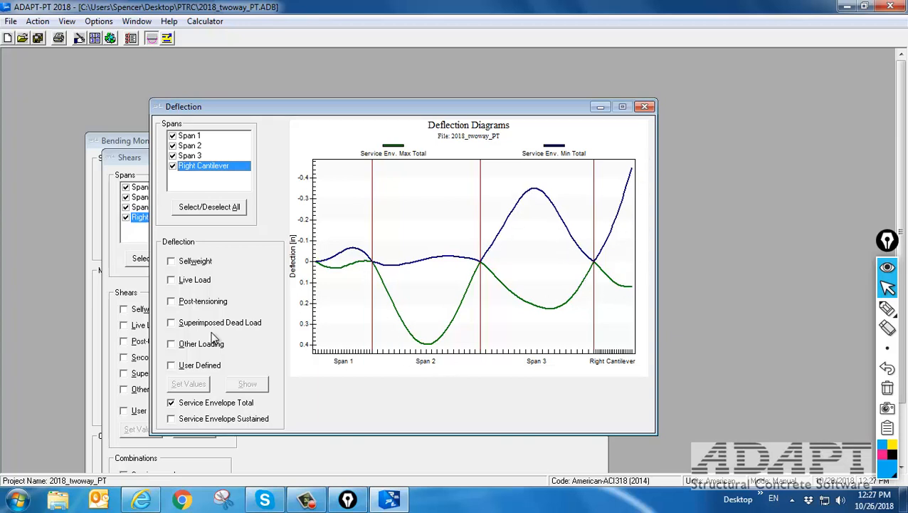
left_click(171, 419)
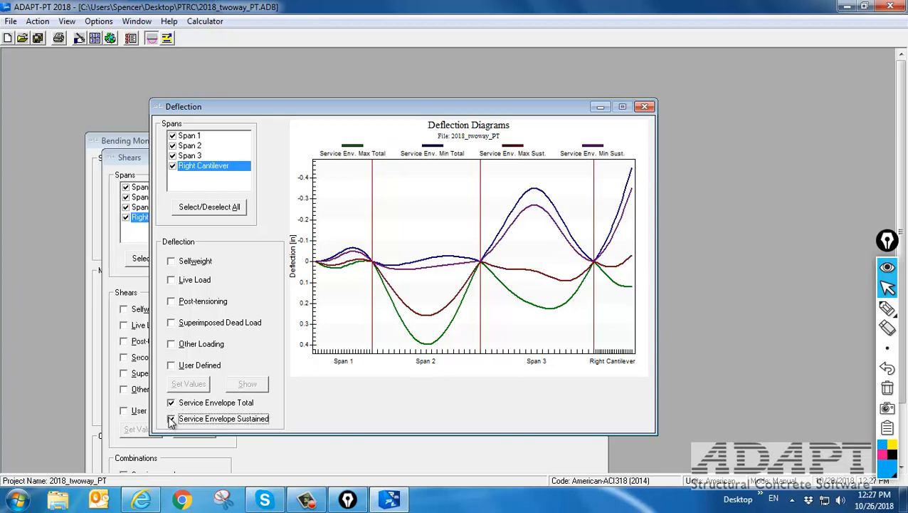
left_click(172, 403)
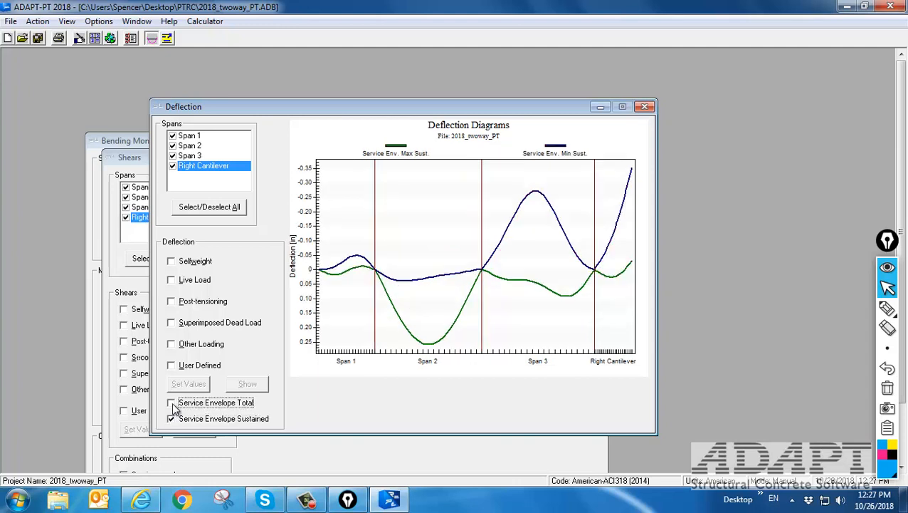
left_click(172, 403)
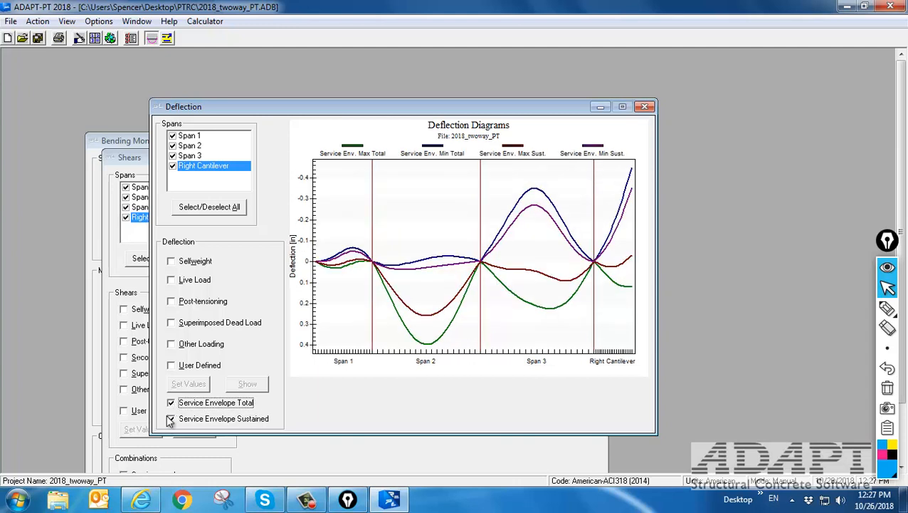
left_click(633, 173)
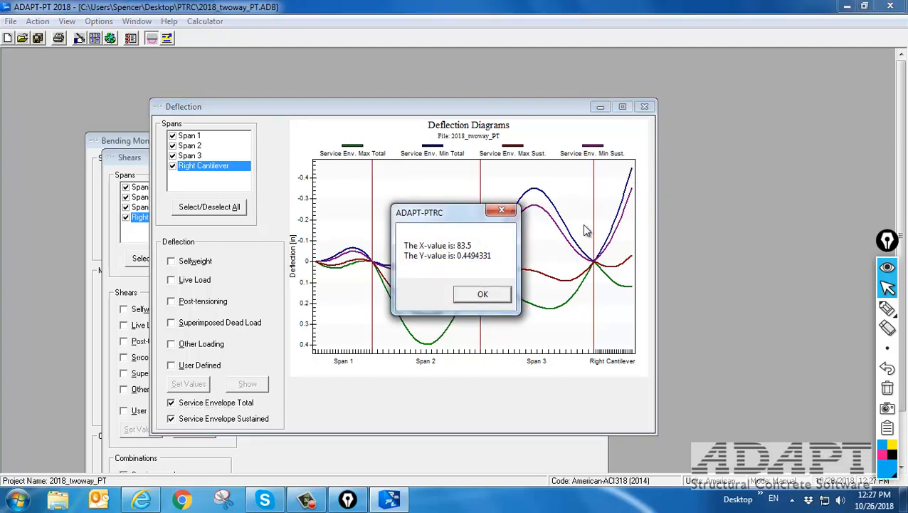
left_click(482, 294)
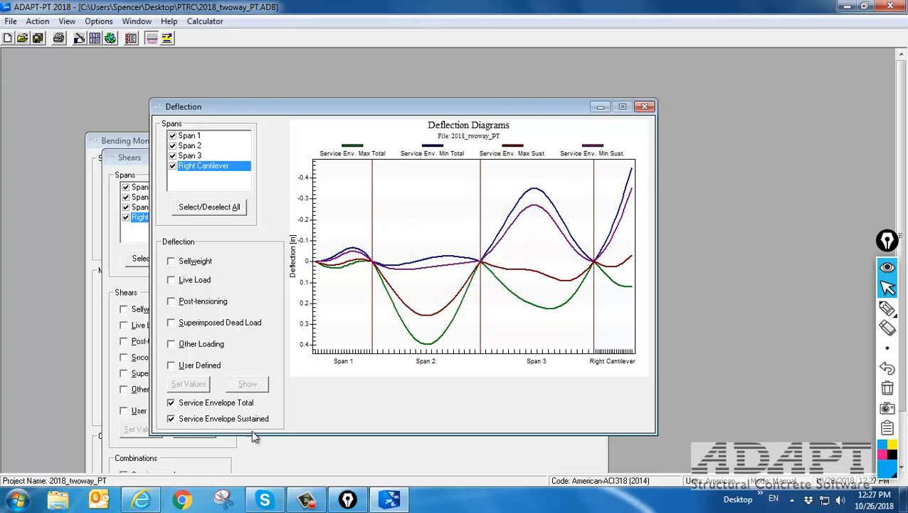
left_click(171, 403)
left_click(170, 418)
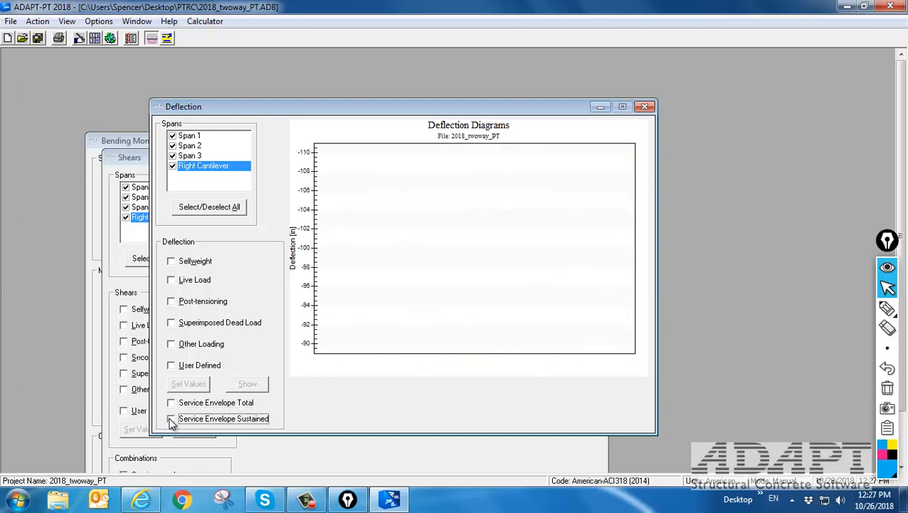
left_click(644, 107)
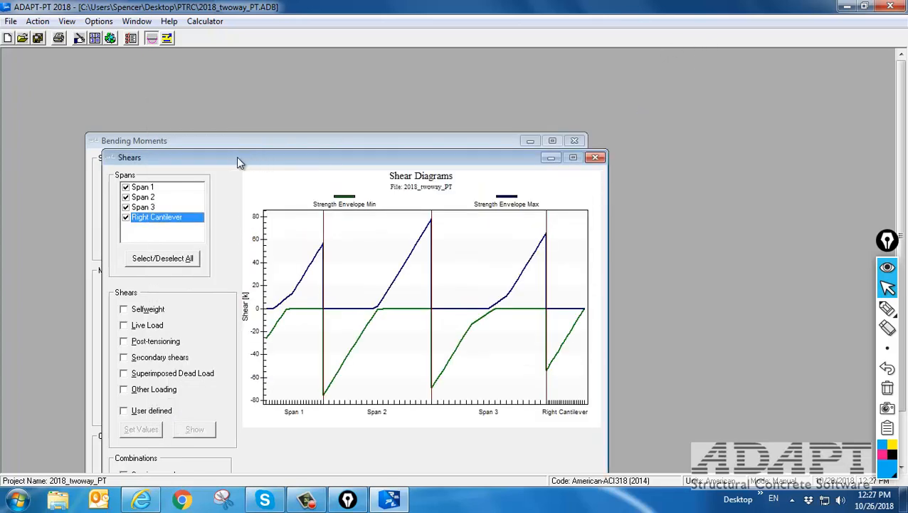
Review the strength envelope shear and bending moment diagrams and close both.
left_click(595, 157)
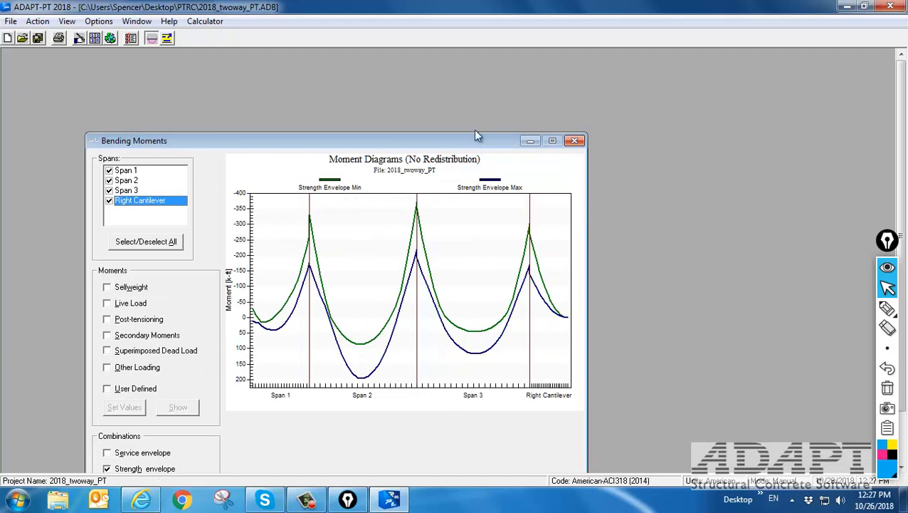
left_click_drag(473, 137, 528, 102)
left_click(621, 107)
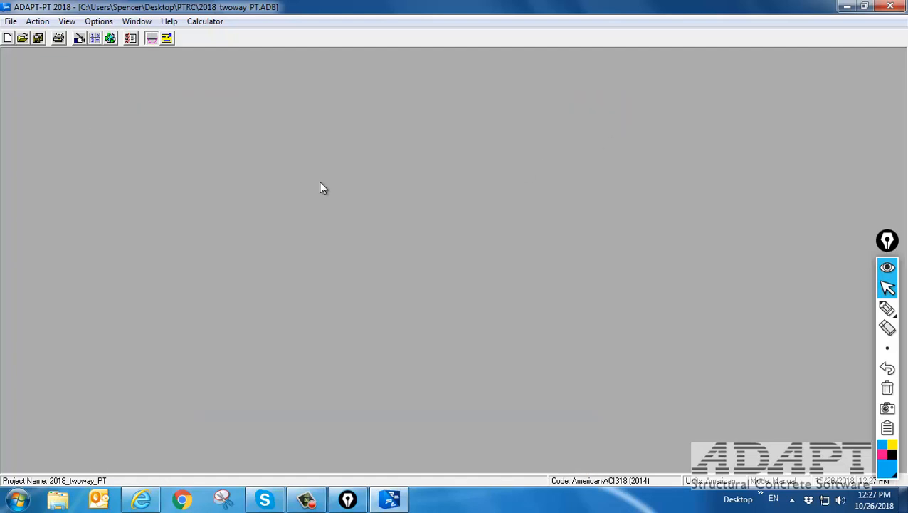
Open the graphical summary in ADAPT-BuilderSum and choose the STRENGTH_2_Max_LL_Pos_Lat load case.
left_click(168, 39)
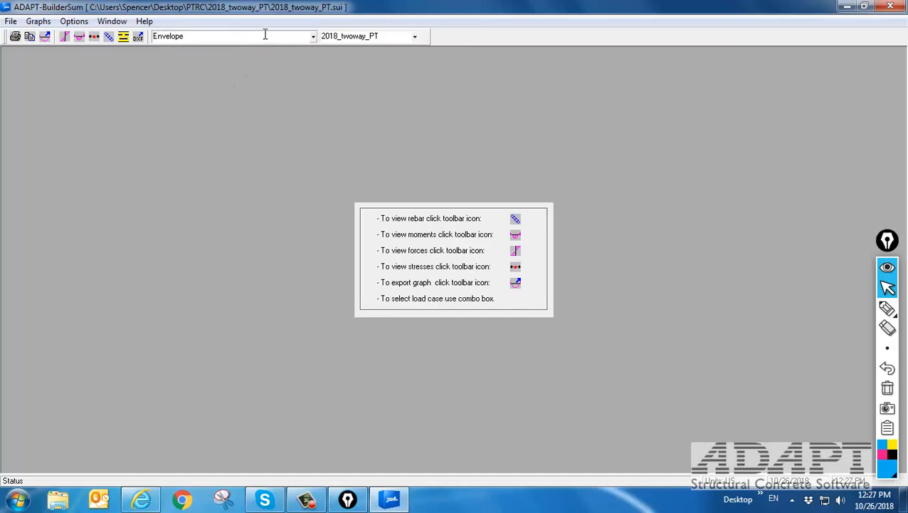
left_click(314, 39)
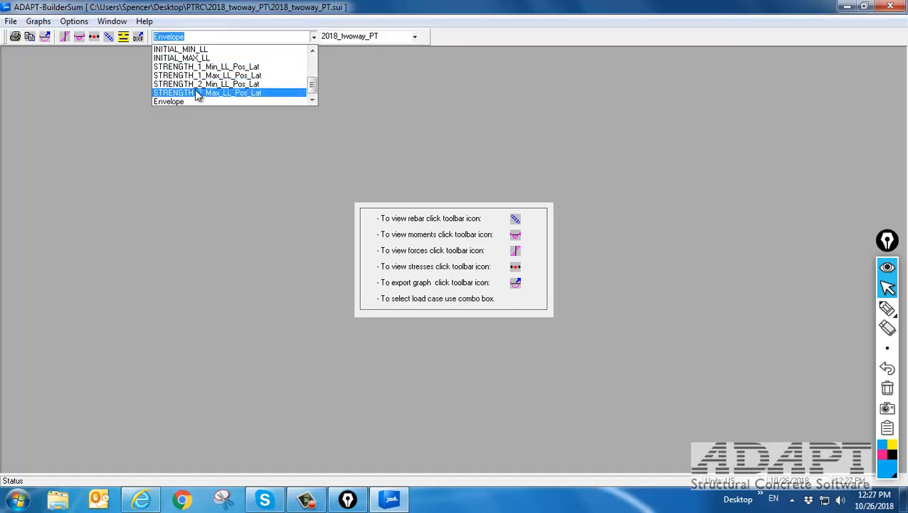
left_click(244, 93)
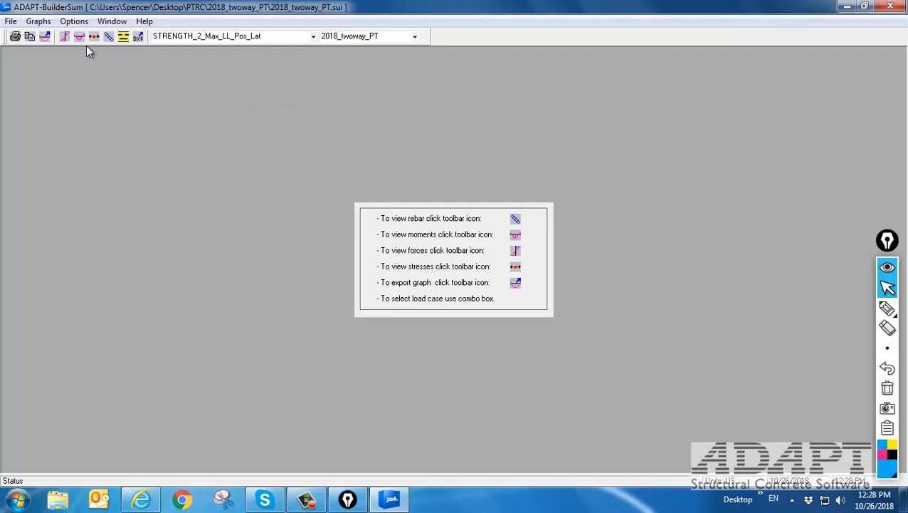
Review the forces, bending moment and stress diagrams for the STRENGTH_2_Max_LL_Pos_Lat load case, closing each one.
left_click(65, 38)
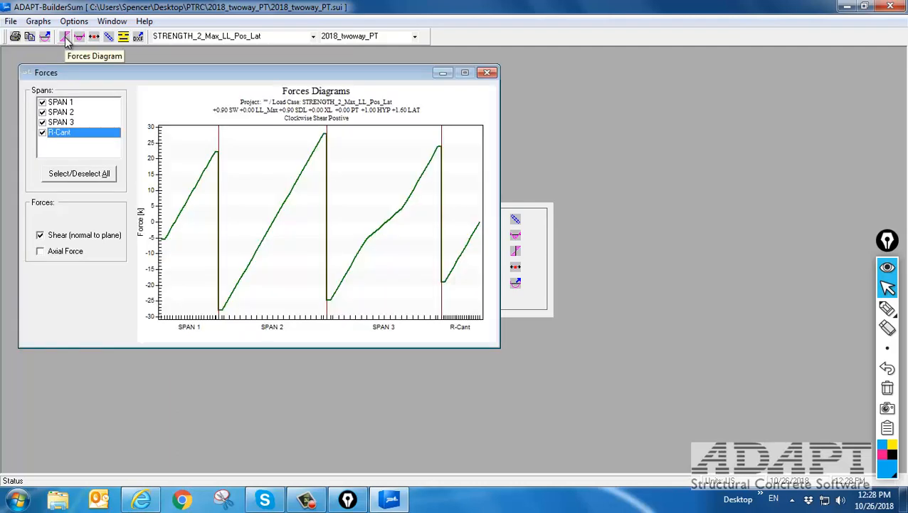
left_click(487, 72)
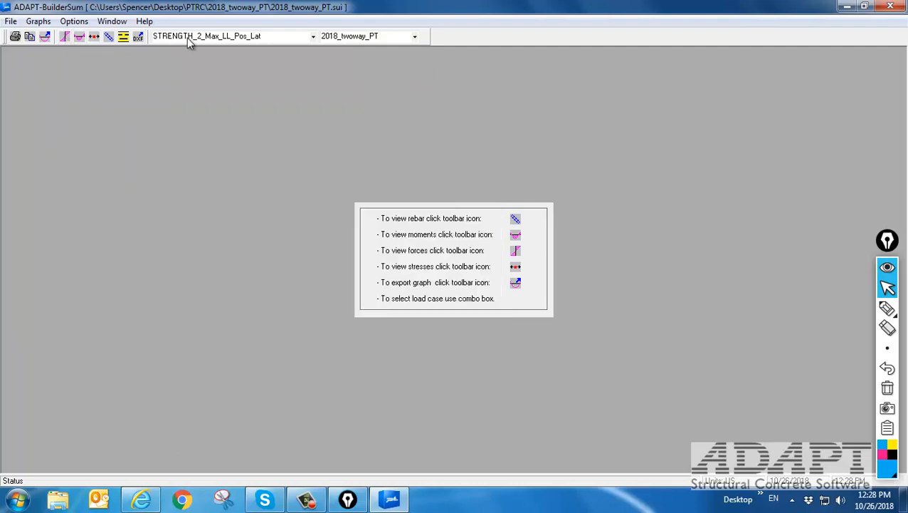
left_click(79, 37)
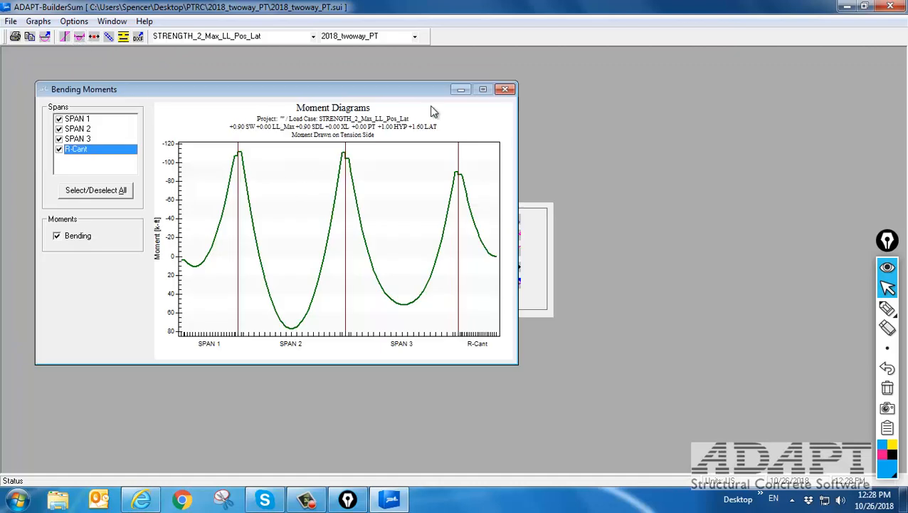
left_click(506, 89)
left_click(92, 37)
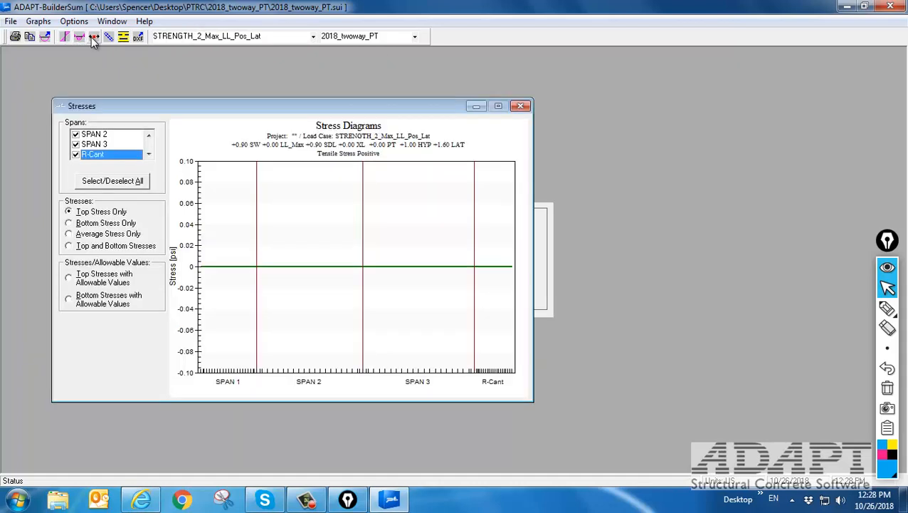
left_click(521, 107)
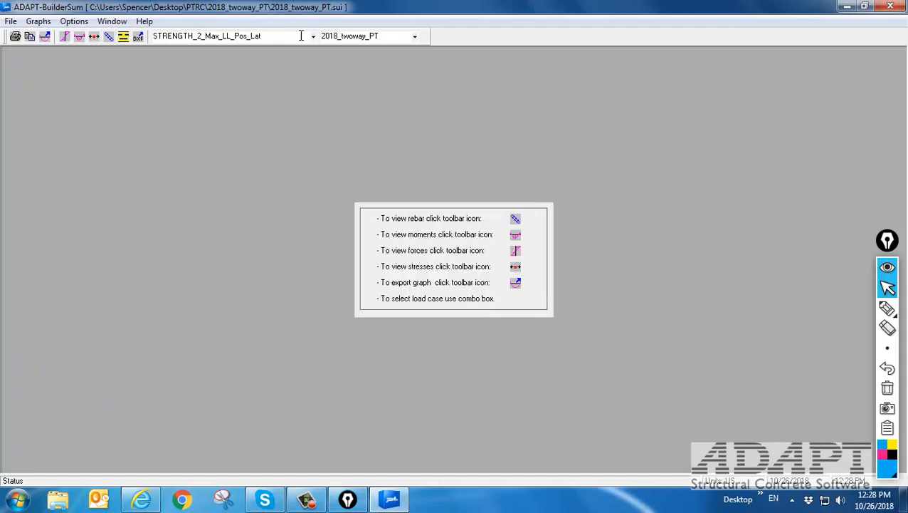
Switch the graphical summary's load case to SERVICE_2_Min_LL.
left_click(313, 36)
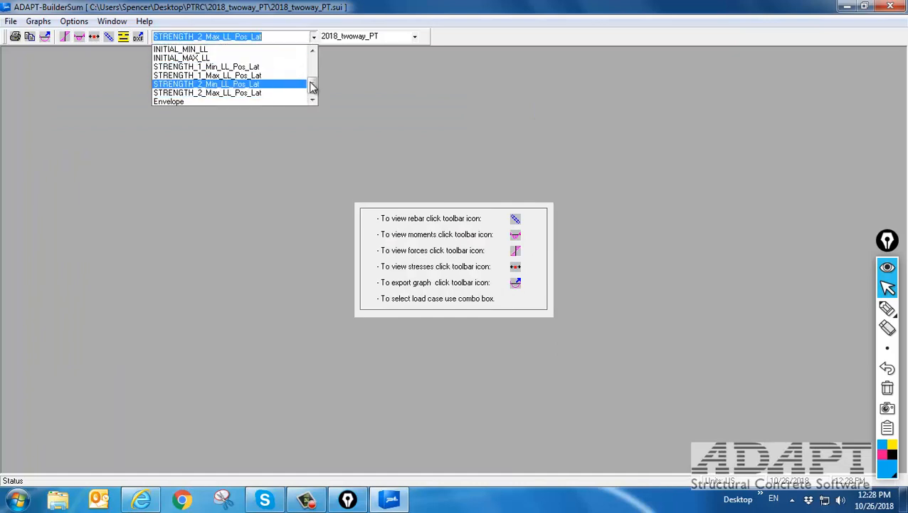
left_click_drag(312, 85, 314, 63)
left_click(217, 66)
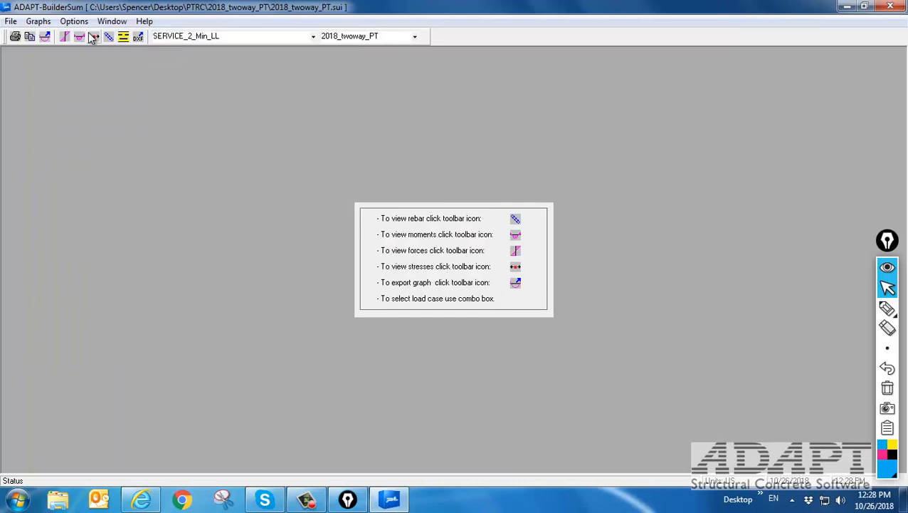
Review the top stresses with allowable values and the rebar diagram for the SERVICE_2_Min_LL load case, closing each one.
left_click(93, 36)
left_click(121, 295)
left_click(123, 313)
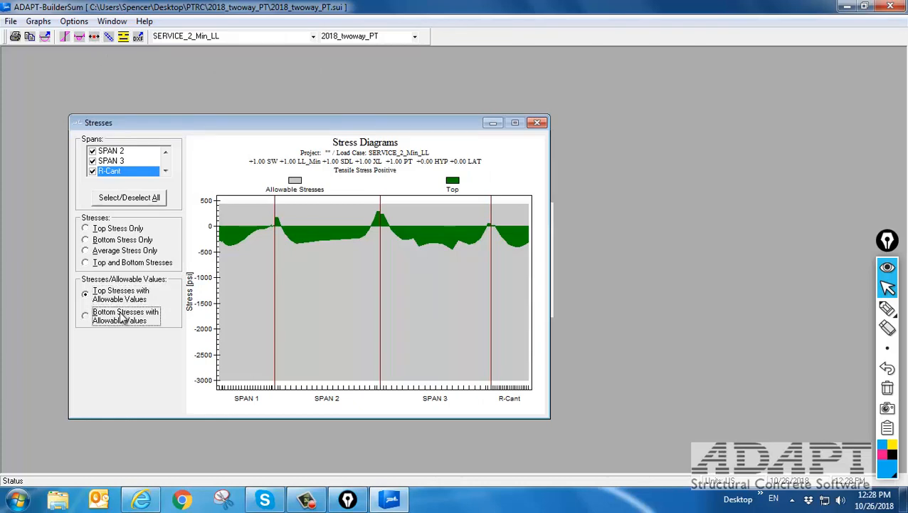
left_click(120, 302)
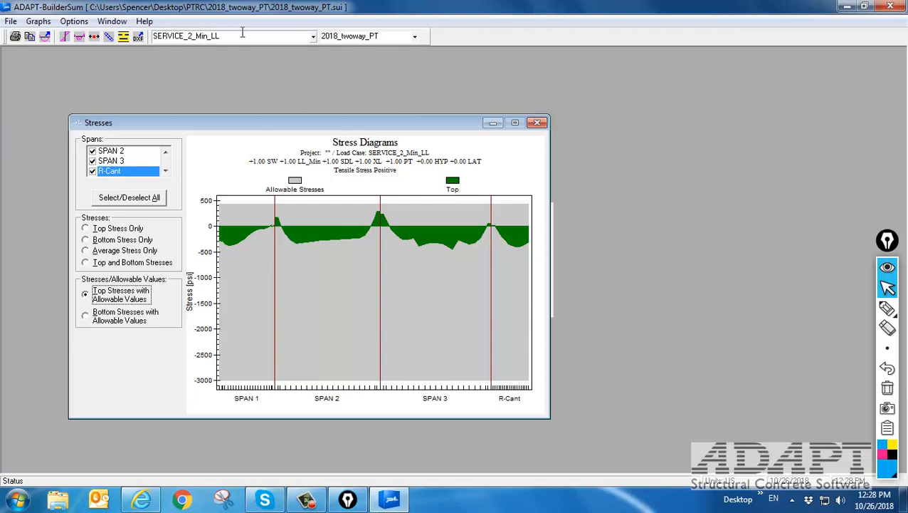
left_click(538, 123)
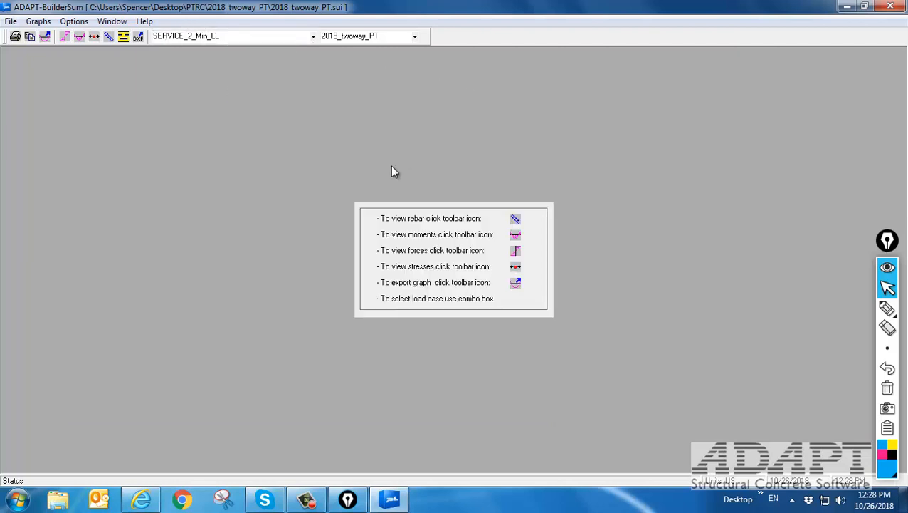
left_click(108, 37)
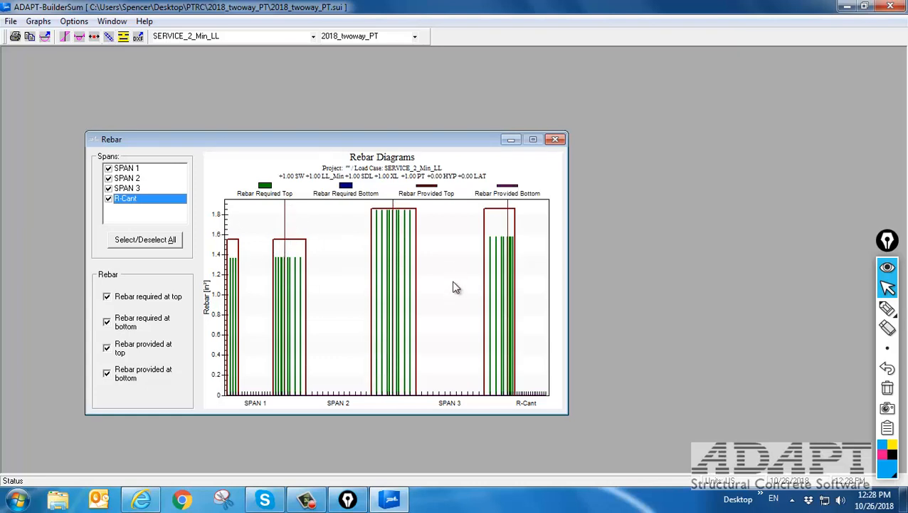
left_click(555, 139)
Switch the load case to Envelope and open the graphical summary report.
left_click(315, 41)
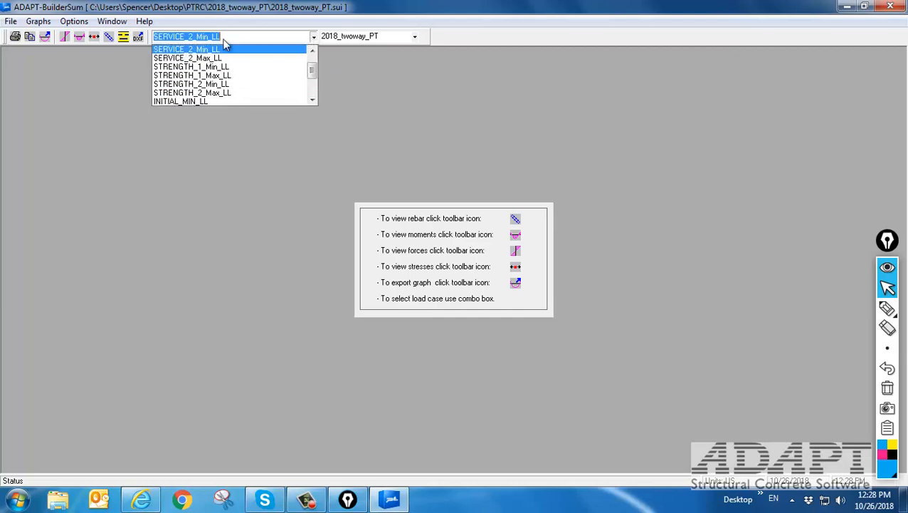
left_click_drag(311, 66, 314, 87)
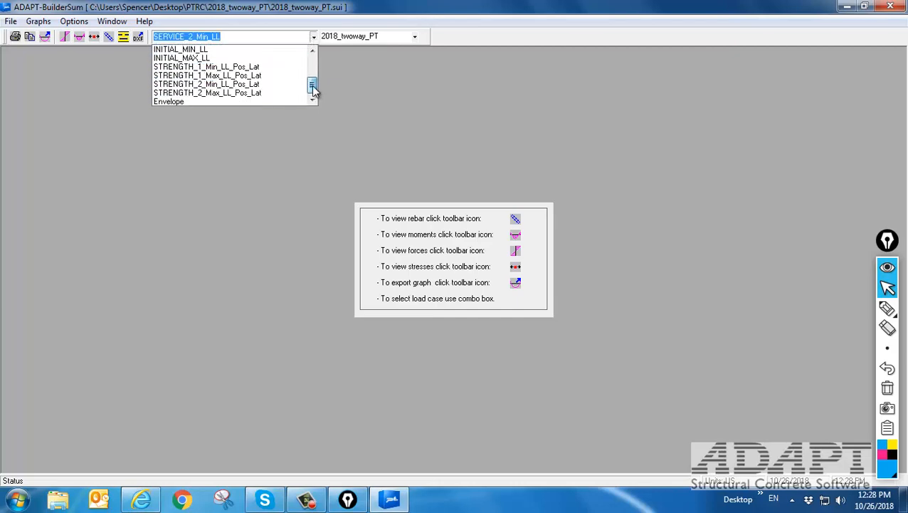
left_click(211, 100)
left_click(123, 38)
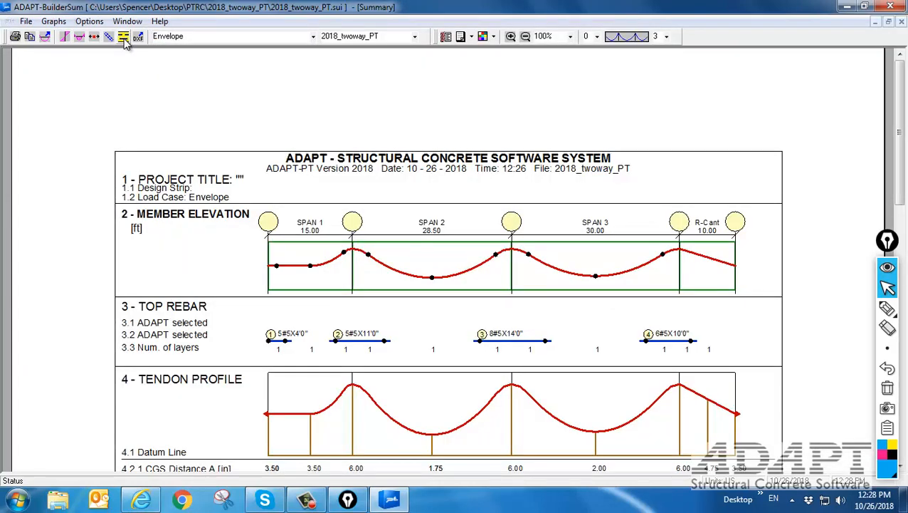
Enlarge the summary report to 150% and examine the member elevation, top rebar and tendon profile sections.
scroll(329, 155, "down", 4)
scroll(329, 155, "up", 3)
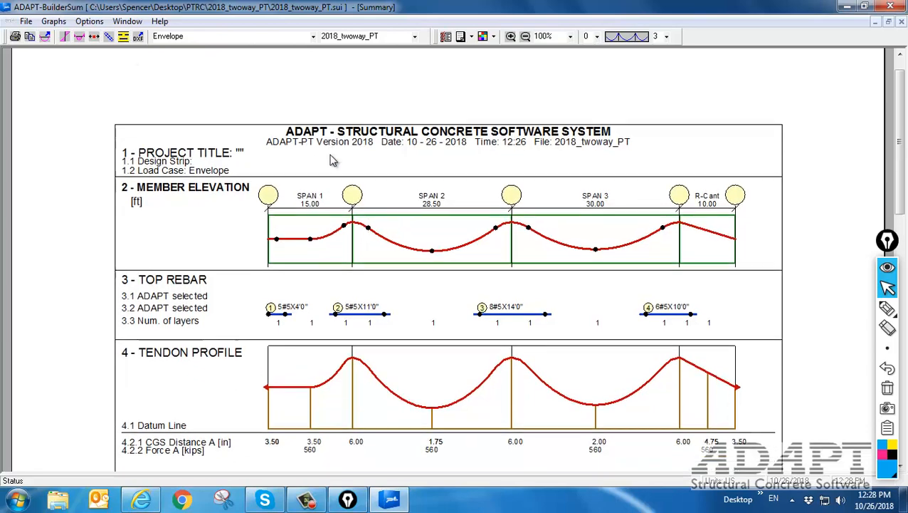
left_click(525, 36)
left_click(511, 36)
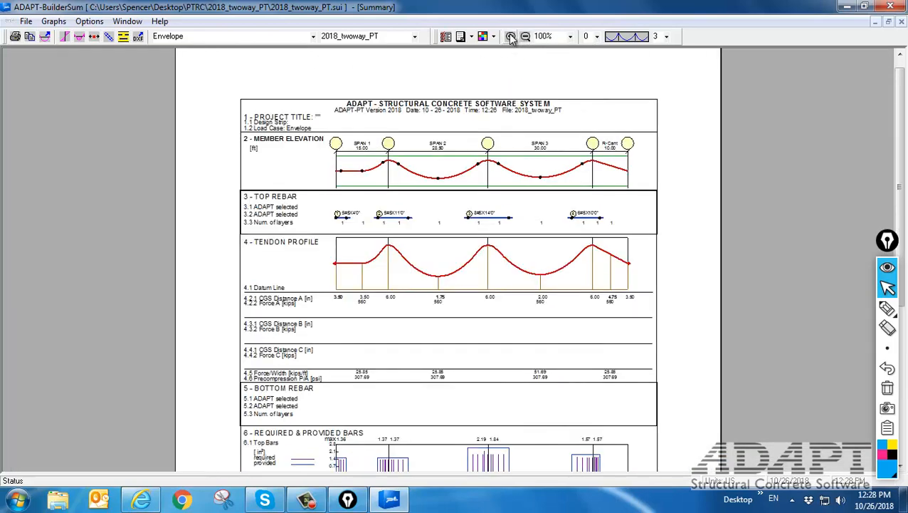
left_click(510, 36)
scroll(306, 171, "down", 3)
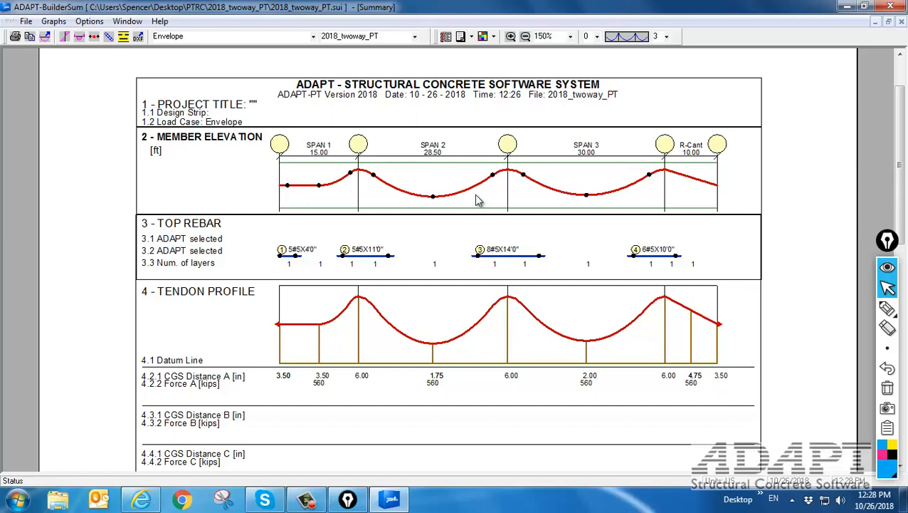
scroll(478, 201, "down", 1)
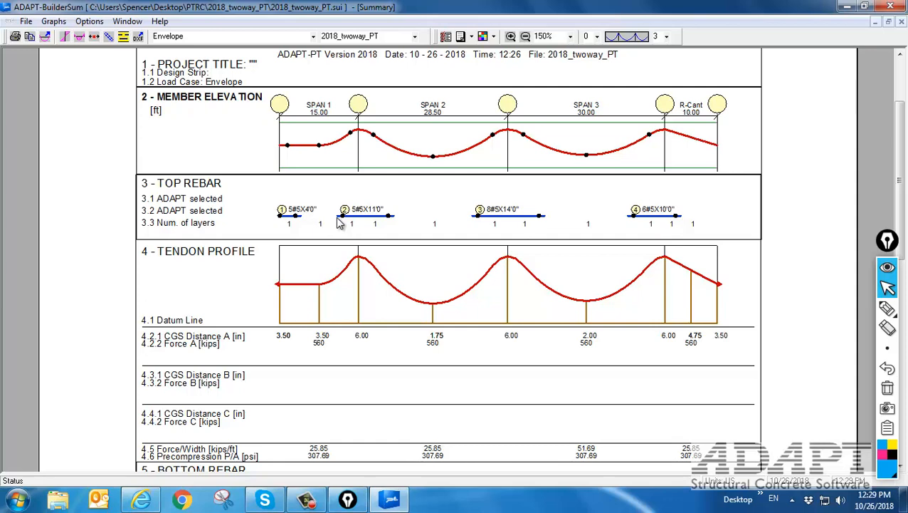
scroll(340, 224, "down", 1)
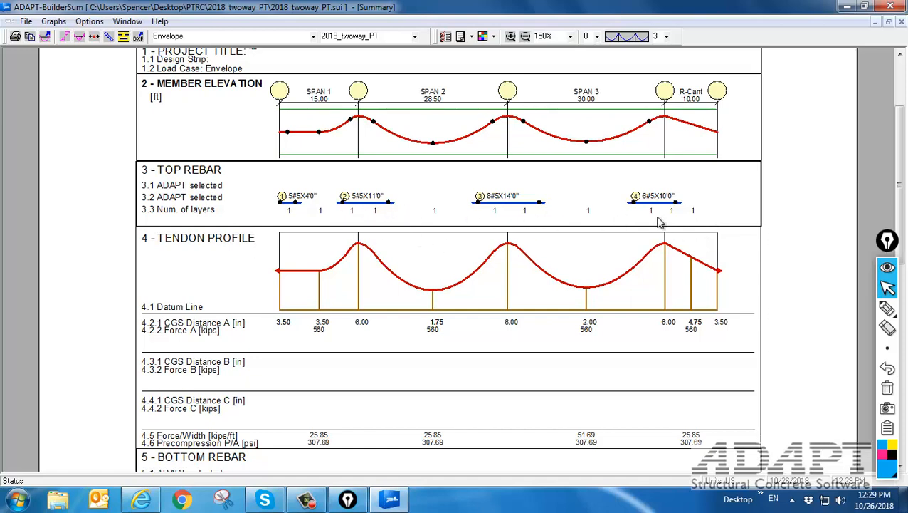
scroll(510, 250, "down", 2)
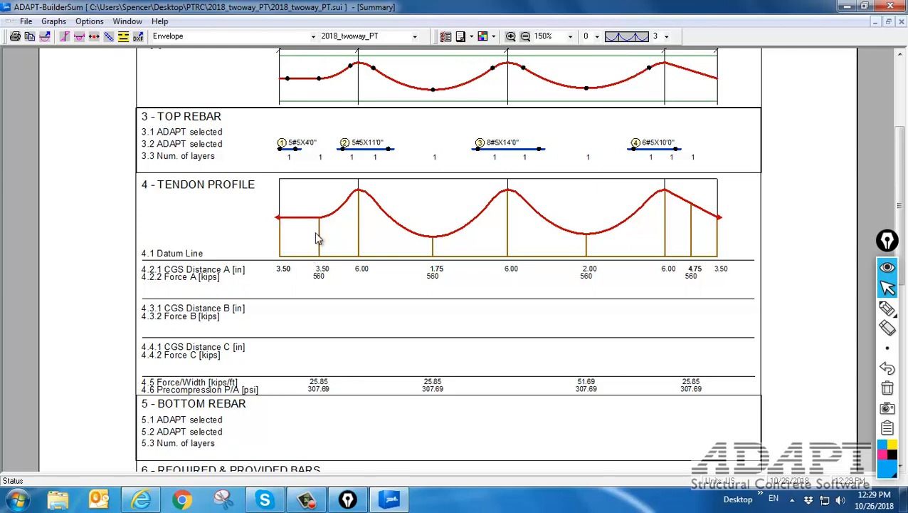
Mark the tendon heights and Force A values with the pen, cross out the empty tendon B and C rows, and clear the markings.
left_click(887, 308)
left_click_drag(586, 255, 586, 233)
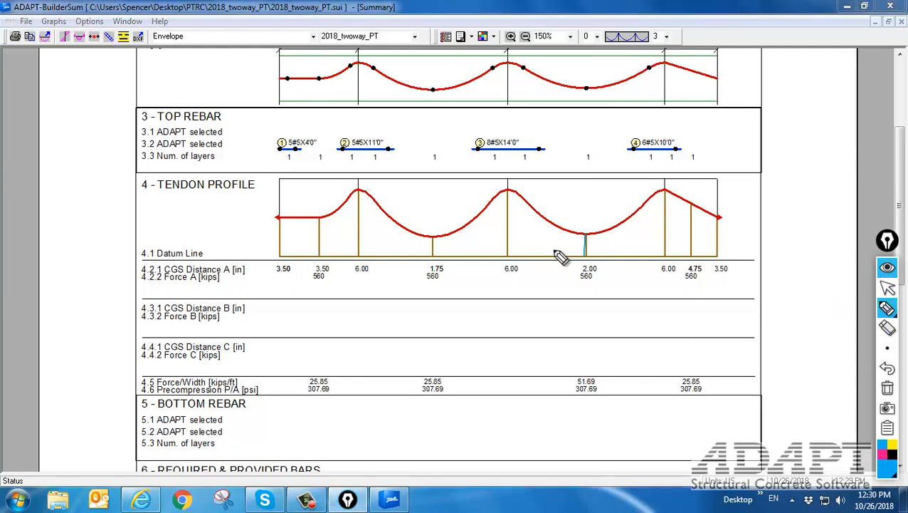
left_click_drag(508, 255, 504, 189)
left_click_drag(428, 257, 428, 236)
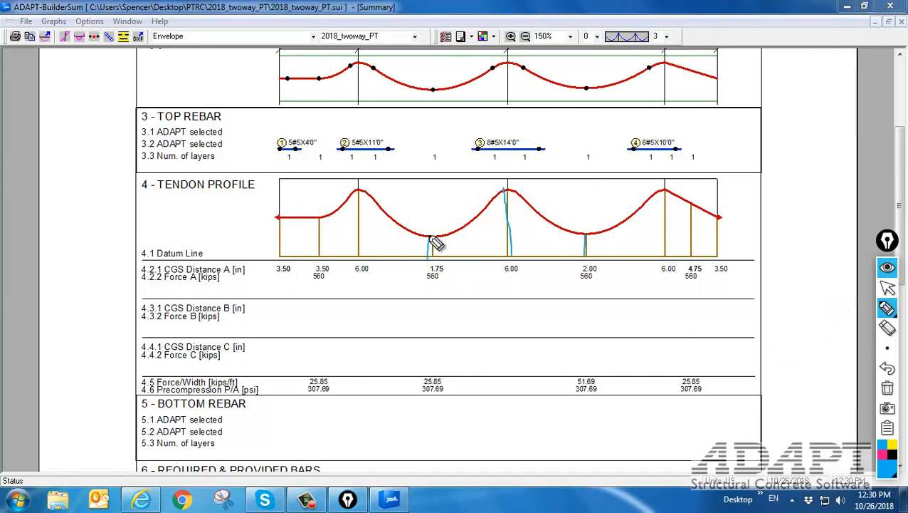
mouse_move(311, 283)
left_mouse_down()
mouse_move(321, 276)
mouse_move(322, 289)
mouse_move(318, 281)
left_mouse_up()
mouse_move(416, 280)
left_mouse_down()
mouse_move(450, 288)
mouse_move(437, 272)
left_mouse_up()
left_click_drag(588, 281, 592, 284)
left_click_drag(720, 280, 686, 280)
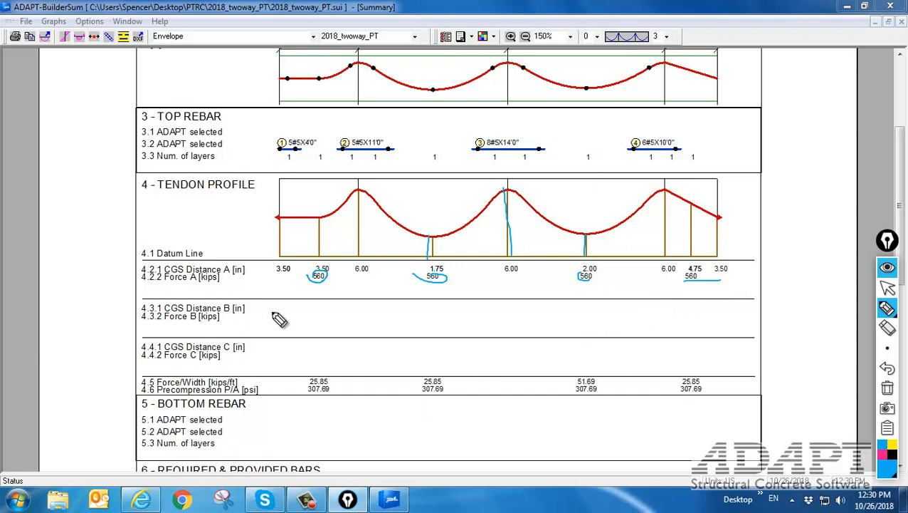
mouse_move(275, 306)
left_mouse_down()
mouse_move(334, 331)
mouse_move(294, 339)
mouse_move(336, 365)
mouse_move(294, 368)
left_mouse_up()
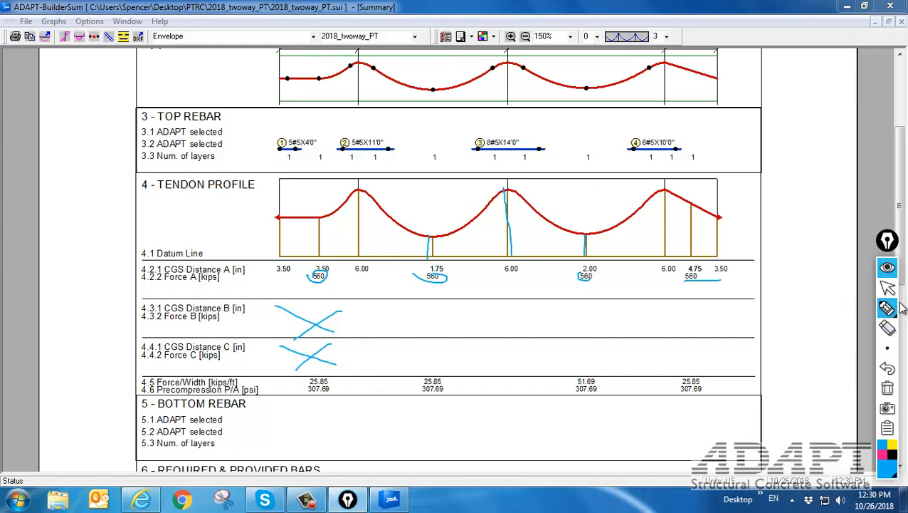
left_click(887, 388)
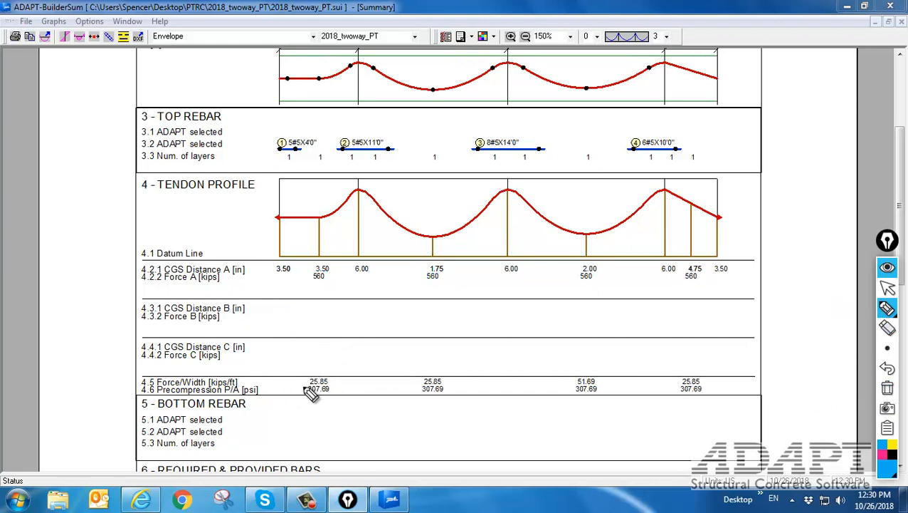
Underline span 1's force per width, its Force A value and every span's precompression value, using a thinner pen after the first mark.
left_click_drag(308, 384, 330, 384)
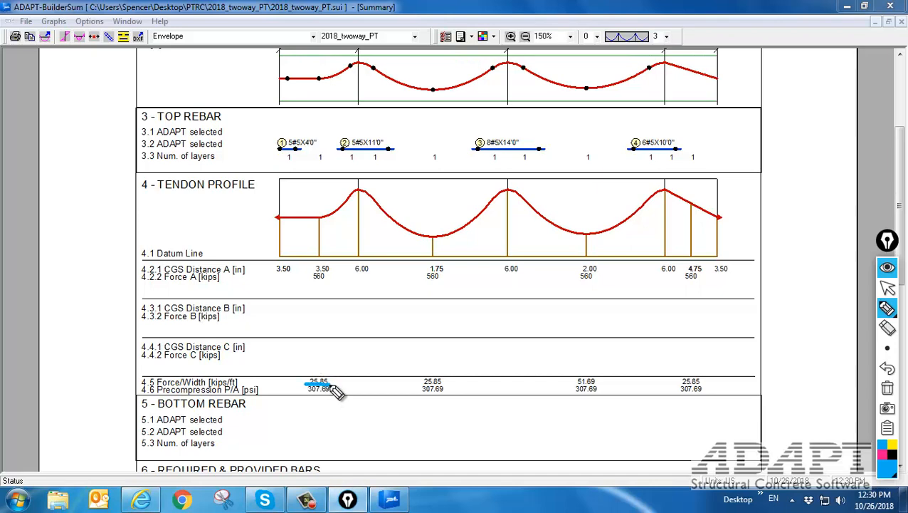
left_click(885, 347)
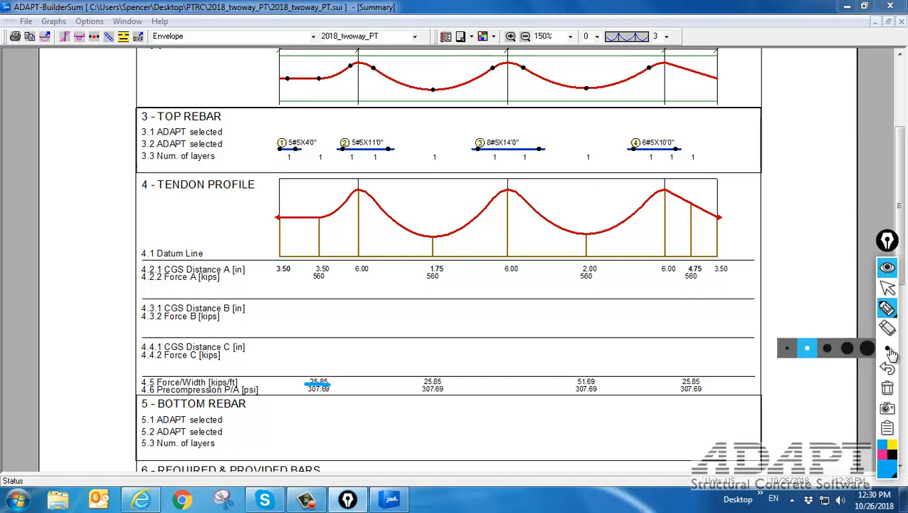
left_click(788, 347)
left_click_drag(307, 280, 320, 280)
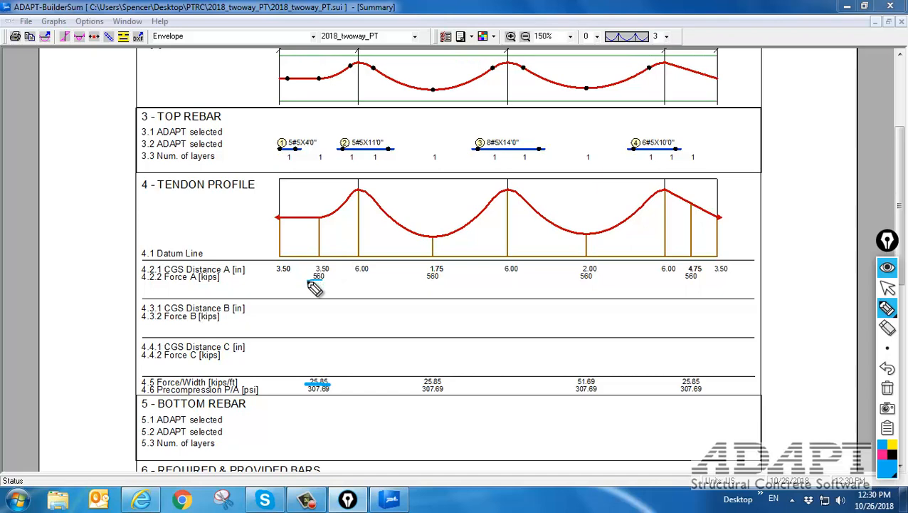
left_click_drag(308, 282, 328, 281)
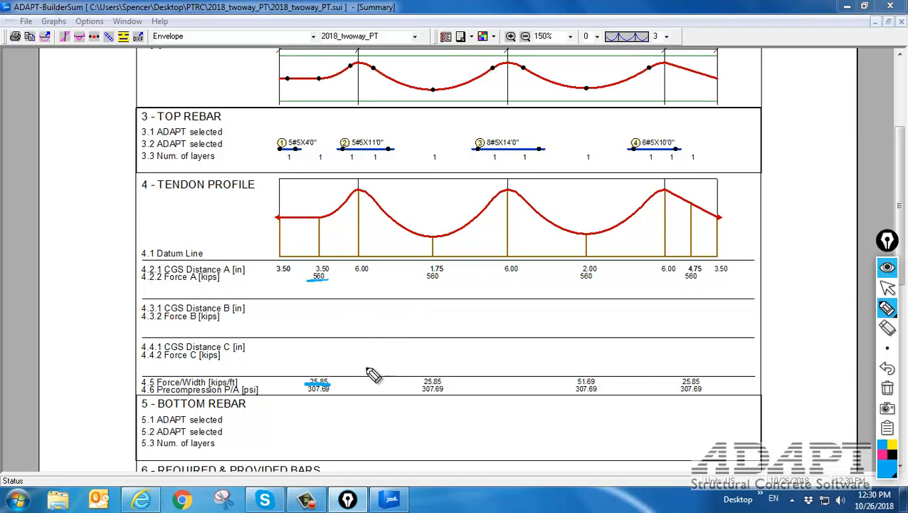
left_click_drag(304, 395, 329, 391)
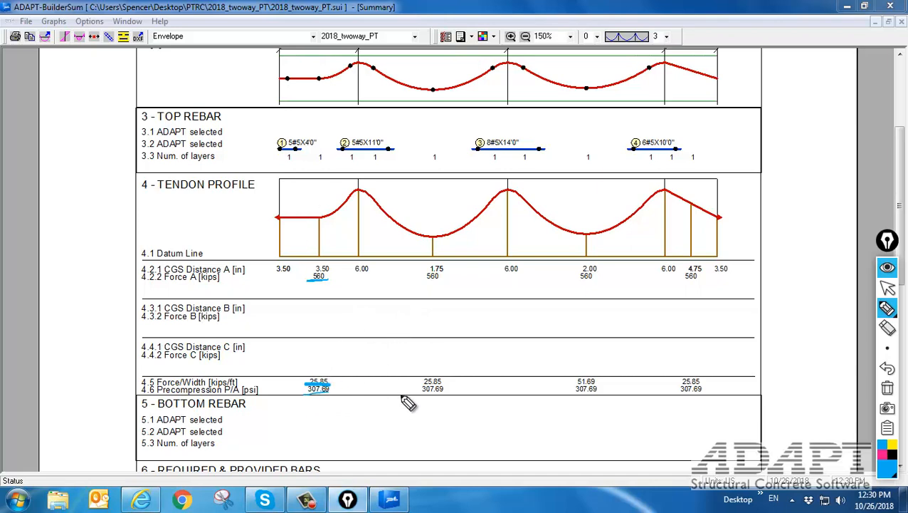
left_click_drag(413, 396, 435, 394)
left_click_drag(570, 392, 605, 391)
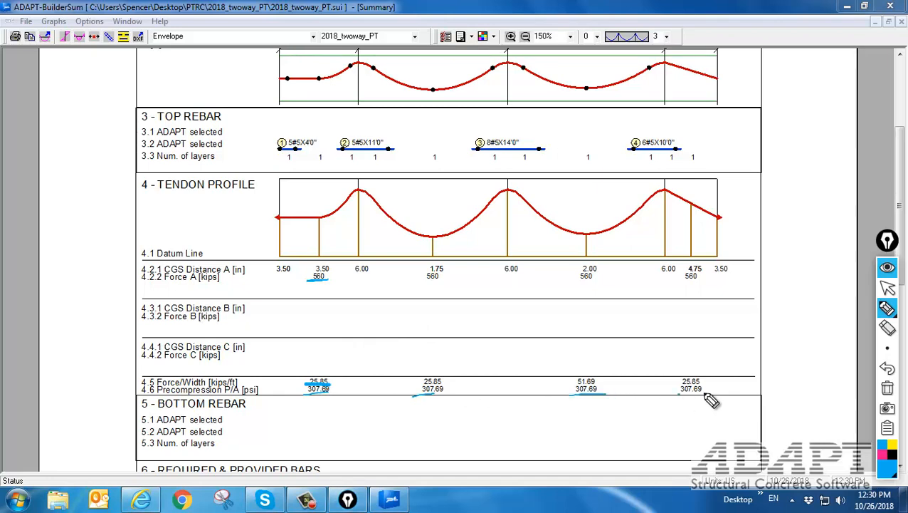
left_click_drag(680, 390, 706, 390)
left_click(887, 287)
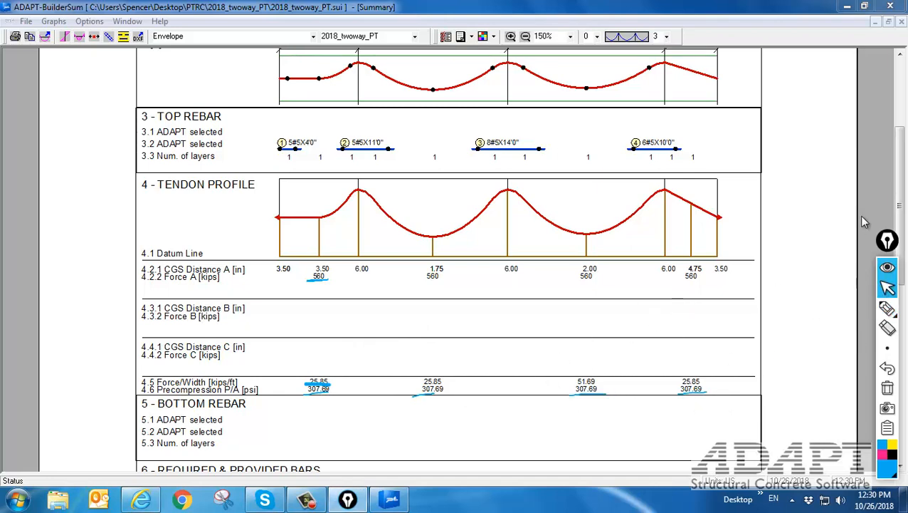
Examine the bottom rebar, required and provided bars, punching shear, design parameters and material quantities sections of the summary.
left_click_drag(900, 190, 902, 219)
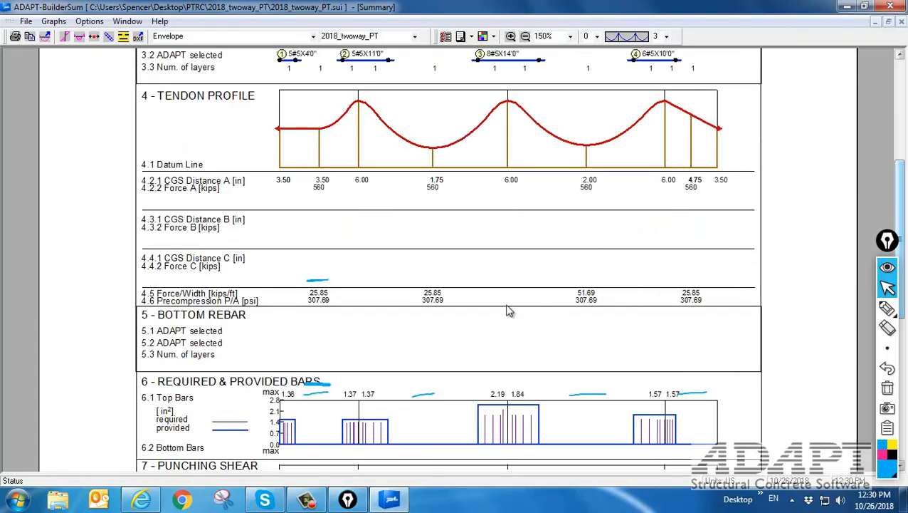
scroll(470, 306, "down", 1)
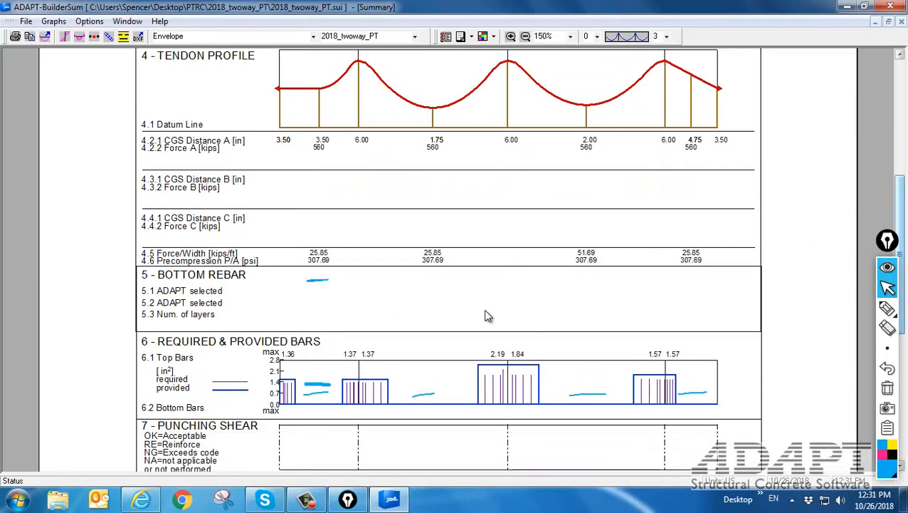
scroll(489, 291, "up", 2)
scroll(488, 291, "down", 1)
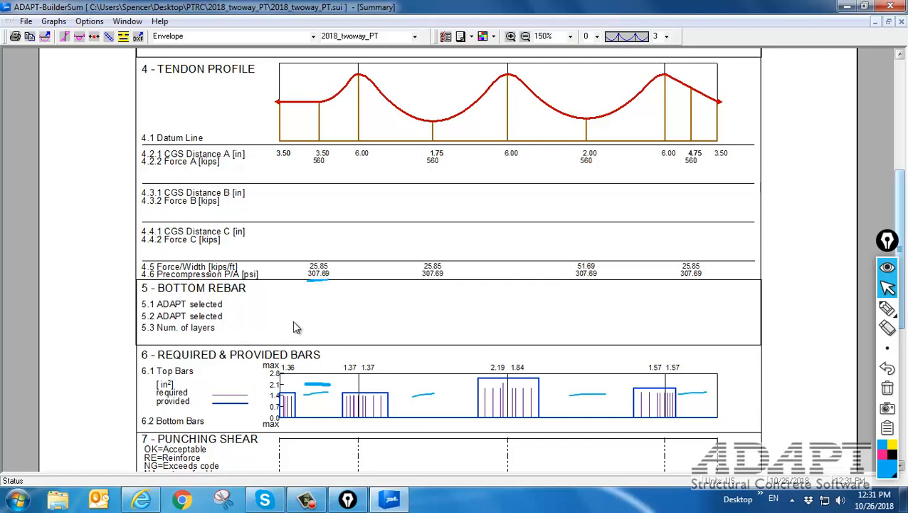
scroll(384, 286, "down", 3)
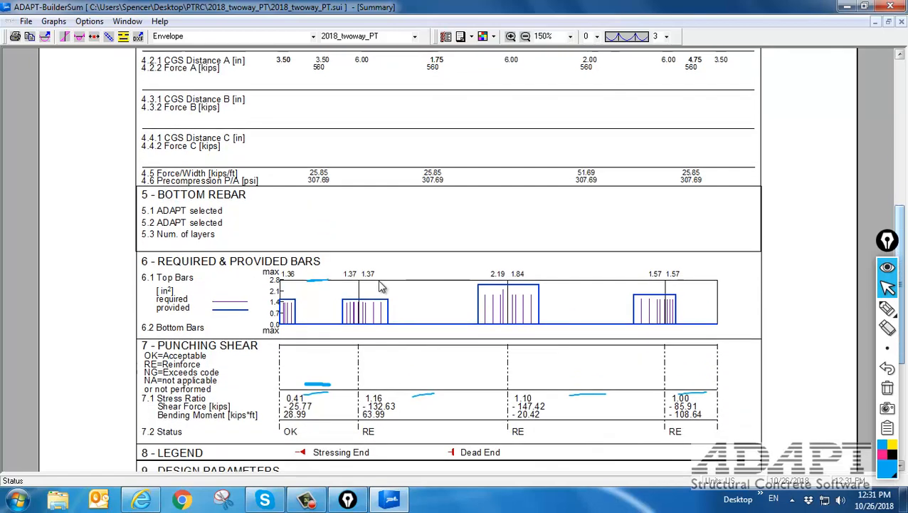
scroll(380, 287, "down", 3)
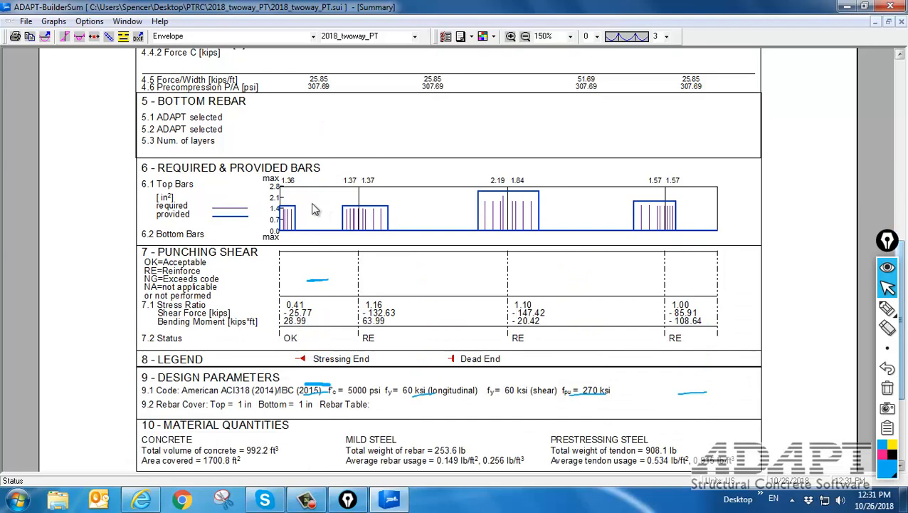
scroll(367, 274, "down", 1)
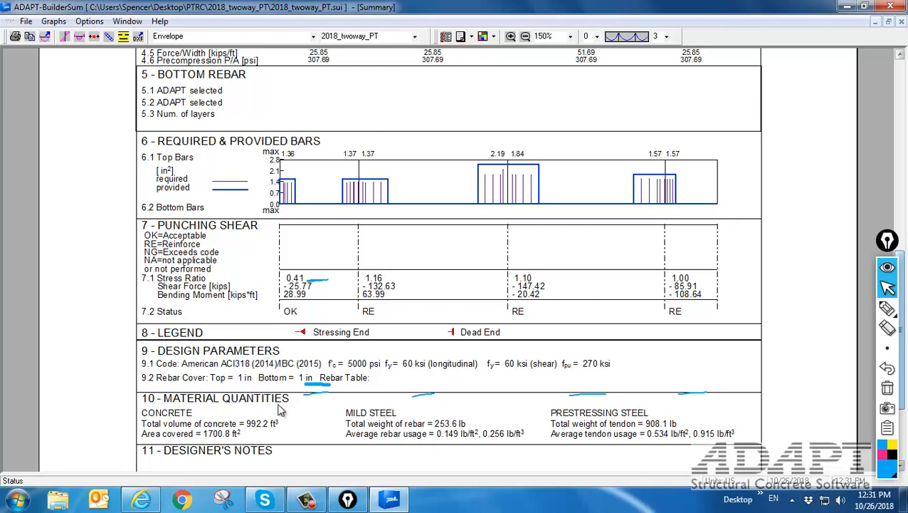
scroll(278, 405, "down", 10)
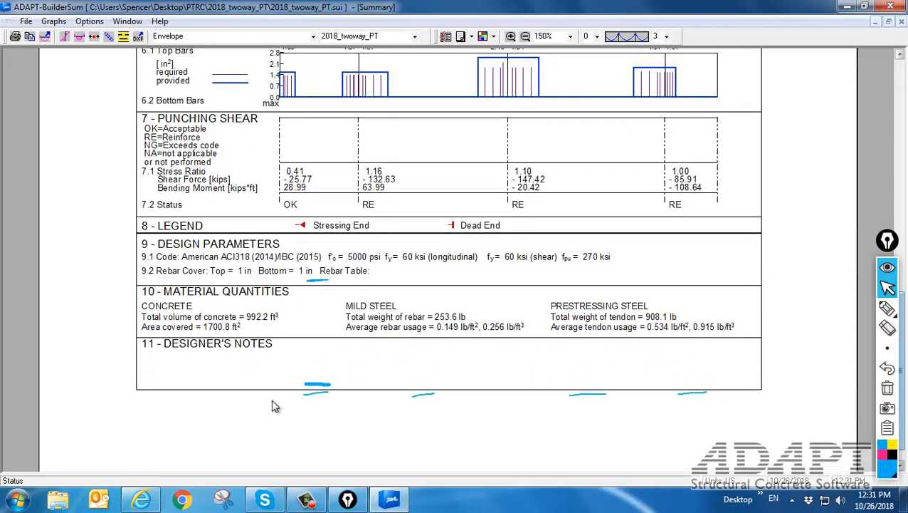
Examine the deflection diagrams and the maximum span deflection tables for Service Combinations 1 and 3.
scroll(299, 299, "down", 3)
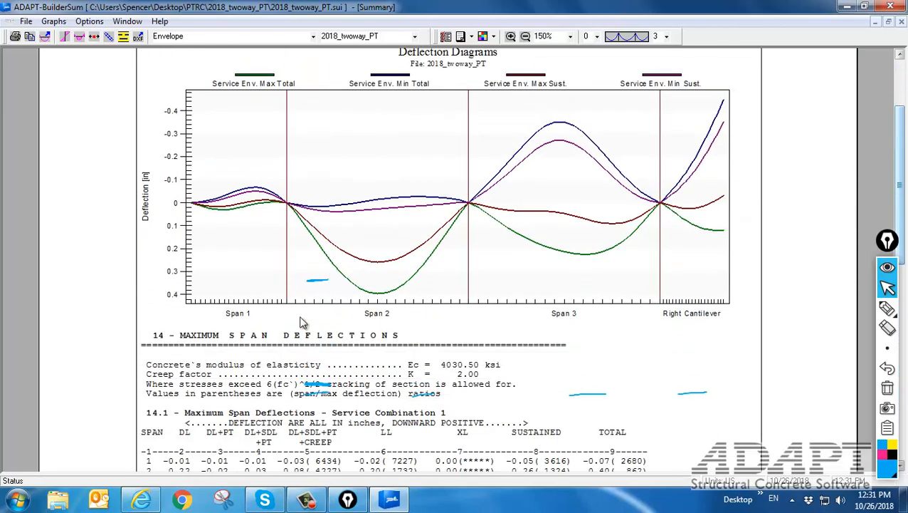
scroll(420, 212, "down", 2)
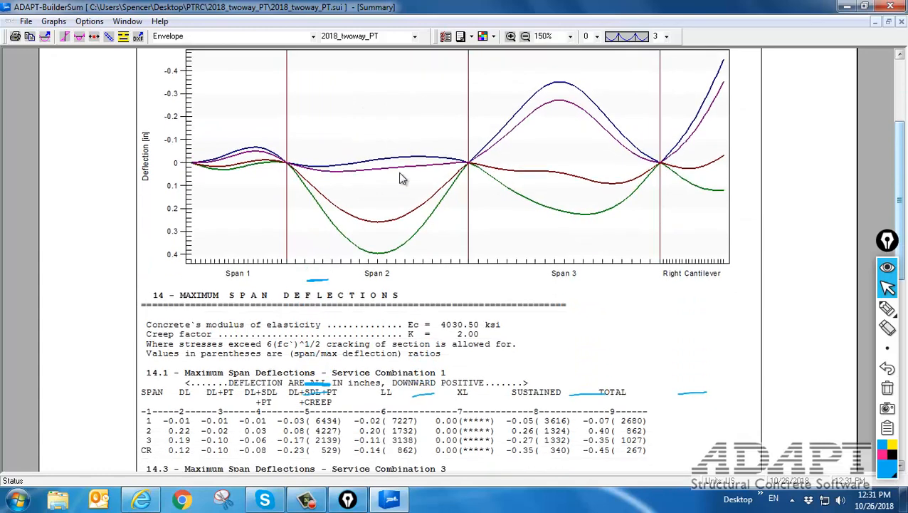
scroll(306, 245, "down", 3)
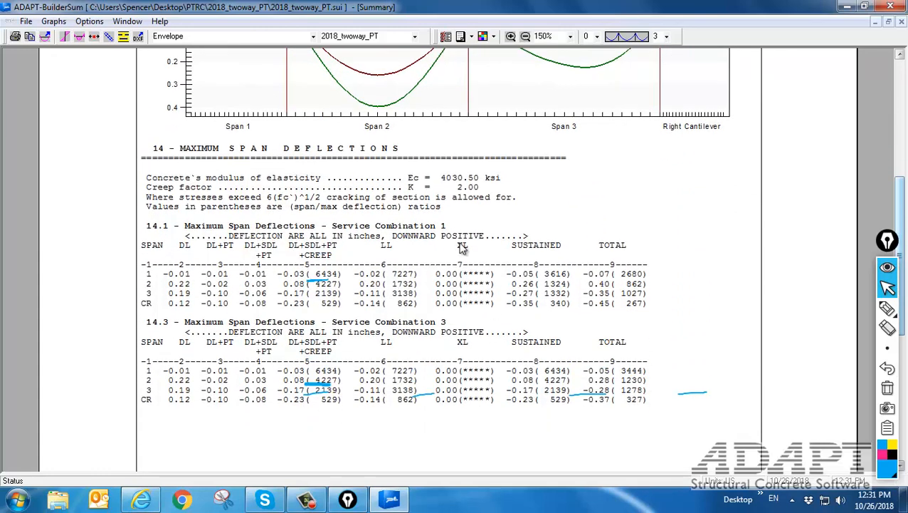
Close the summary and select compact tabular sections 10 Mild Steel, 13 Punching Shear Reinforcement and 14 Deflections in the Report Generator.
left_click(891, 6)
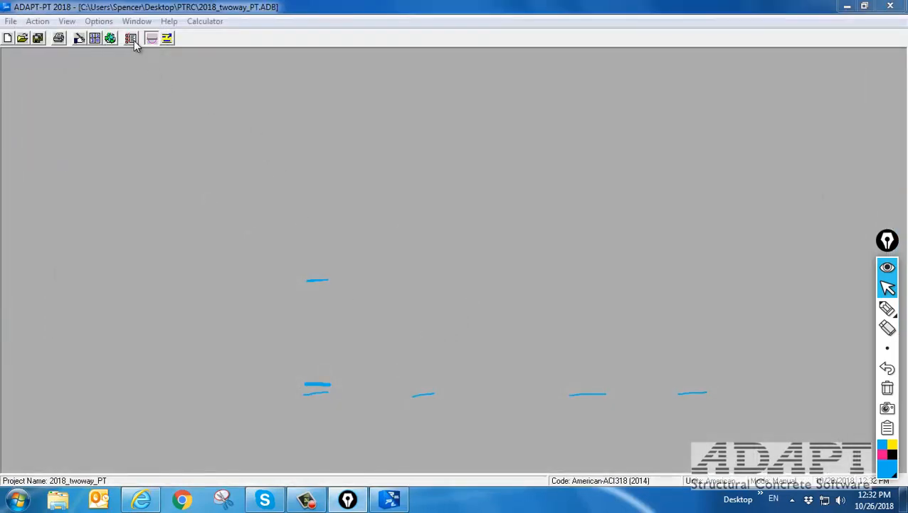
left_click(131, 39)
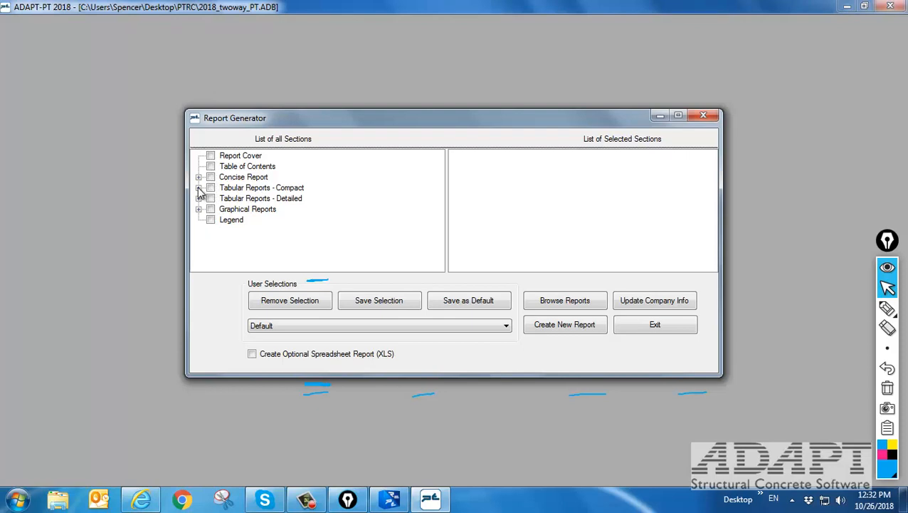
left_click(199, 188)
scroll(230, 209, "down", 1)
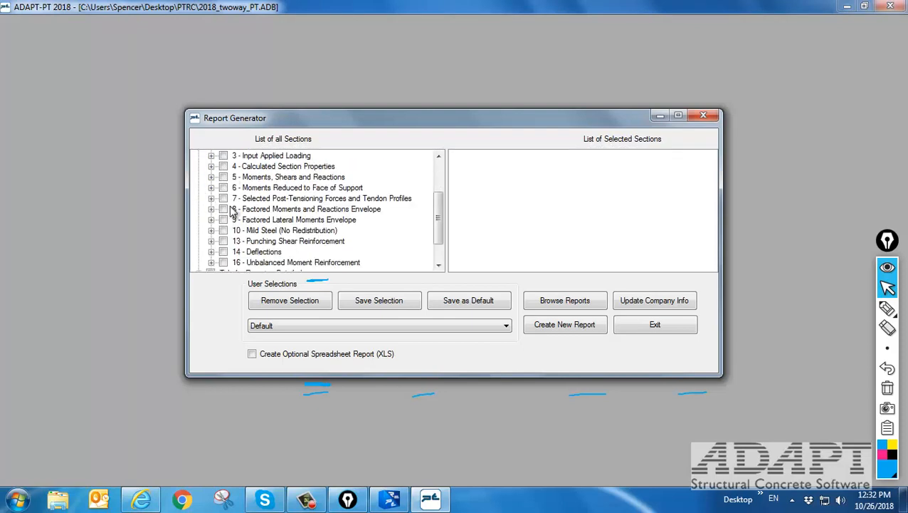
left_click(223, 231)
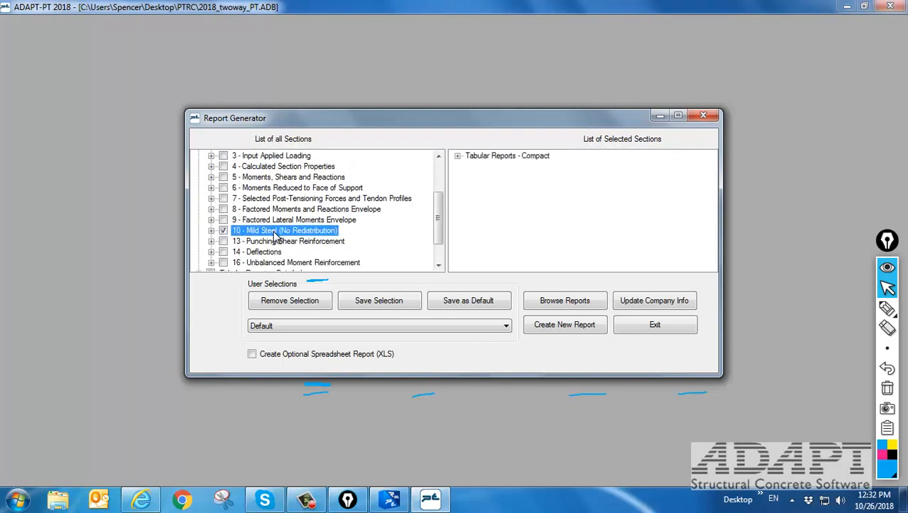
scroll(271, 236, "down", 1)
left_click(224, 208)
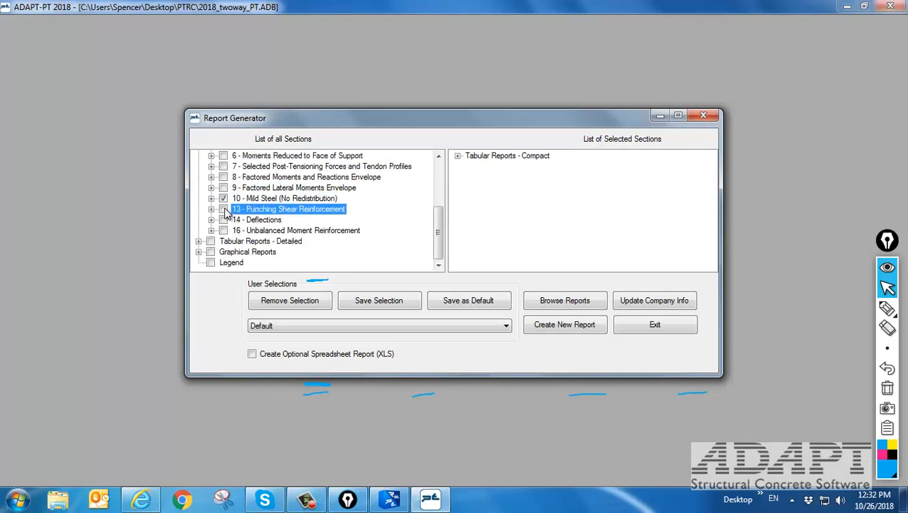
left_click(223, 219)
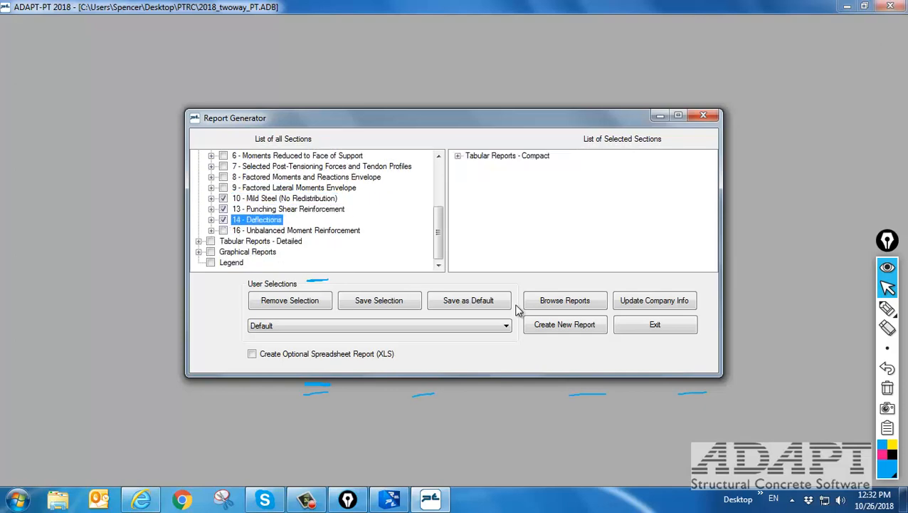
Create a new report from the selected sections and save it as an RTF file named report.
left_click(549, 329)
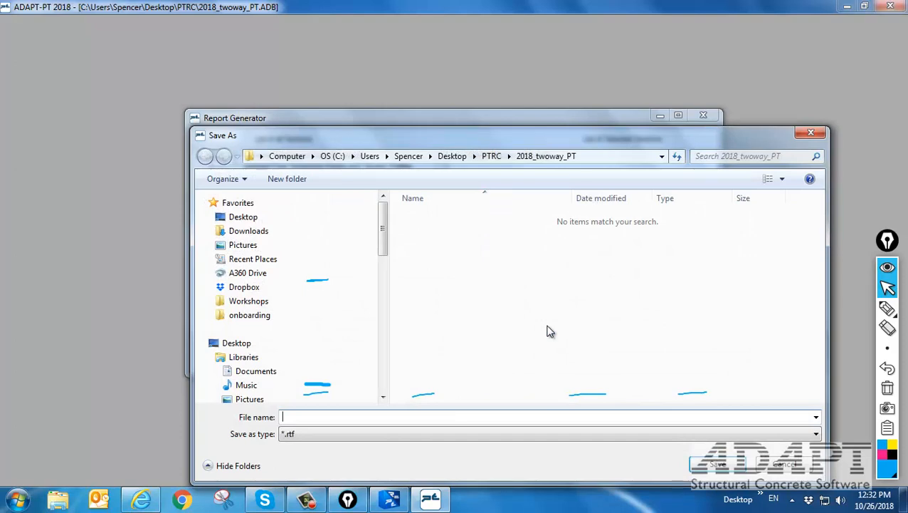
type("report")
key("Return")
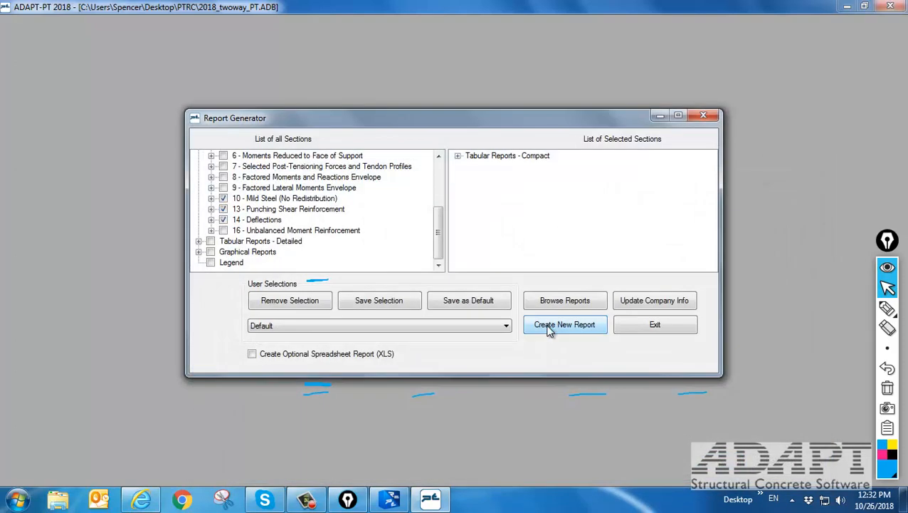
Examine the mild steel, punching shear and deflection tables in the generated Word report, and close the document.
scroll(448, 306, "down", 3)
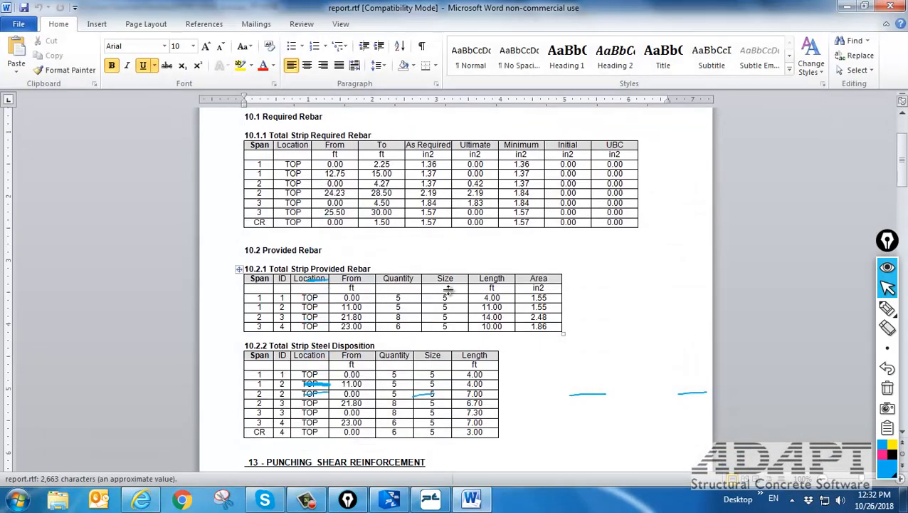
scroll(449, 289, "down", 1)
scroll(454, 285, "up", 4)
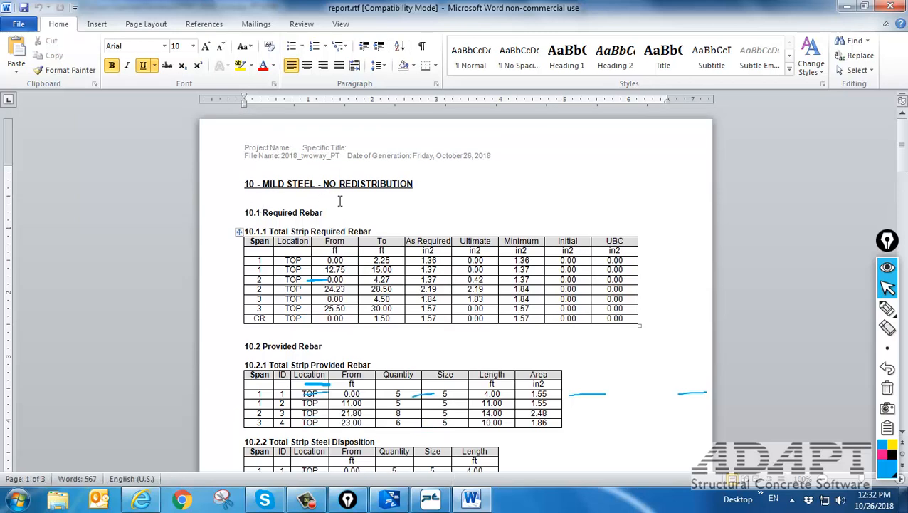
scroll(337, 200, "down", 5)
scroll(299, 316, "down", 5)
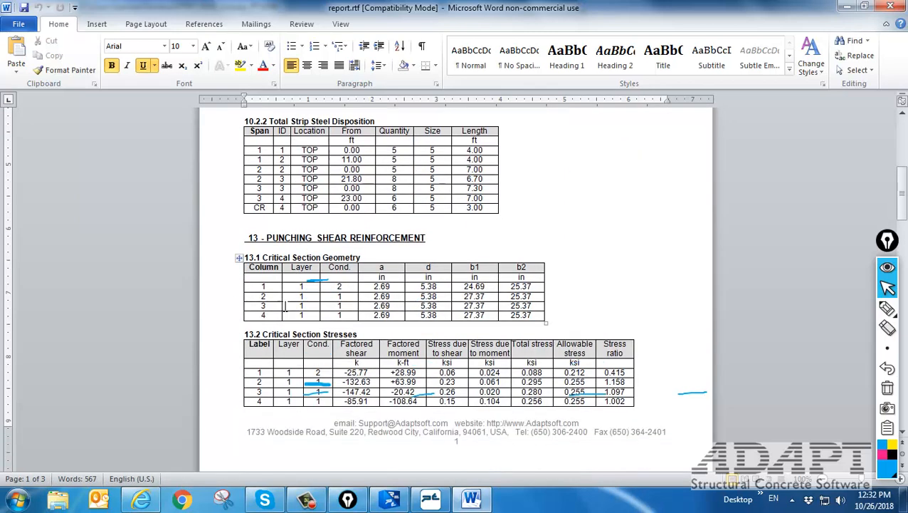
scroll(331, 324, "down", 8)
scroll(335, 322, "down", 4)
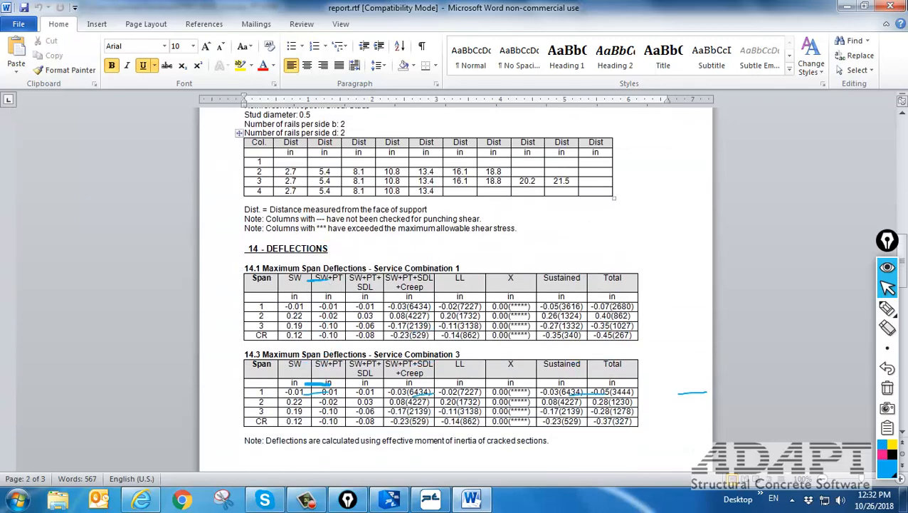
left_click(898, 6)
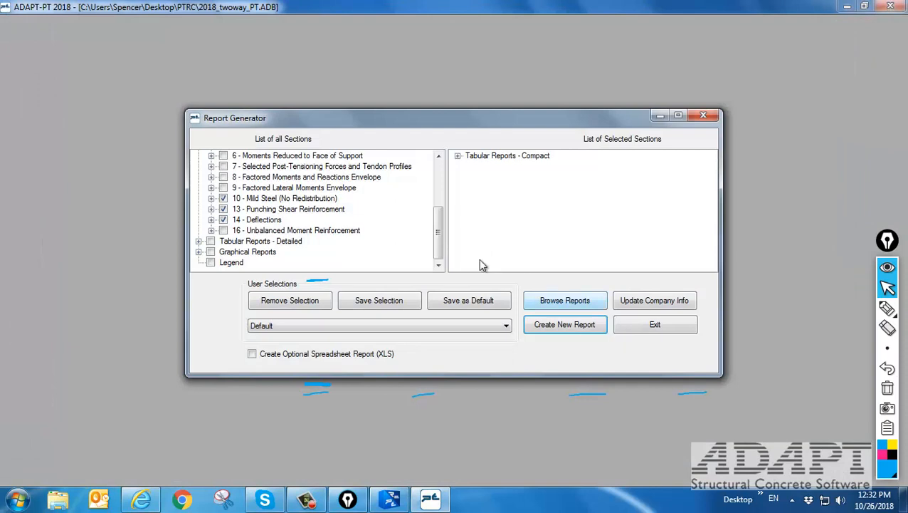
Deselect the mild steel, punching shear and deflection sections, enable the optional spreadsheet report (XLS), and exit the Report Generator.
left_click(223, 198)
left_click(224, 209)
left_click(222, 219)
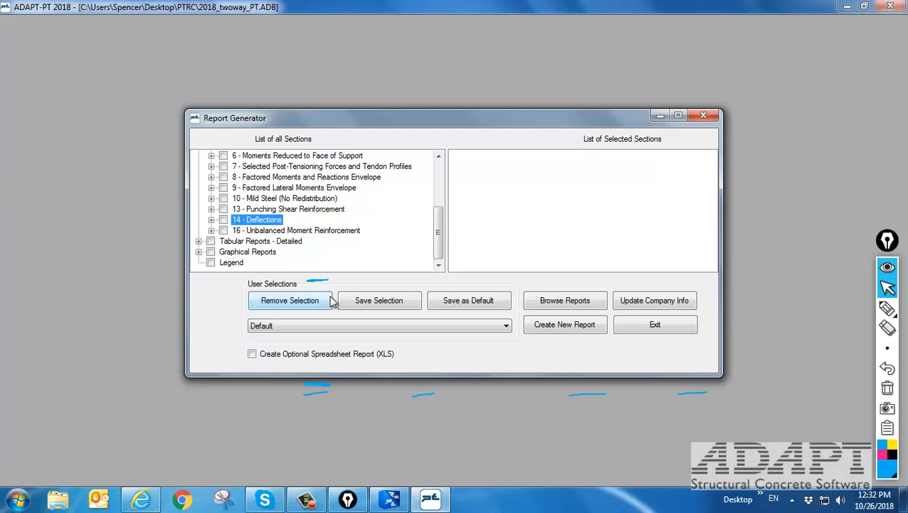
left_click(253, 354)
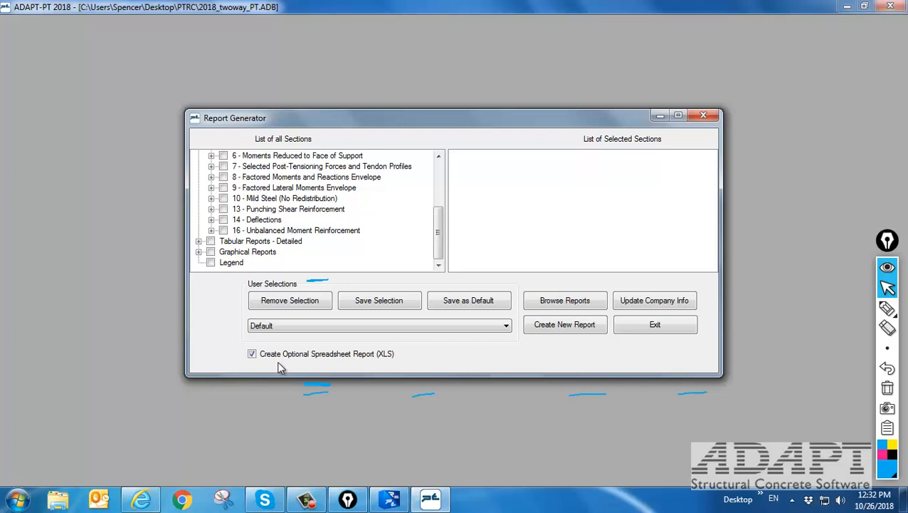
left_click(648, 325)
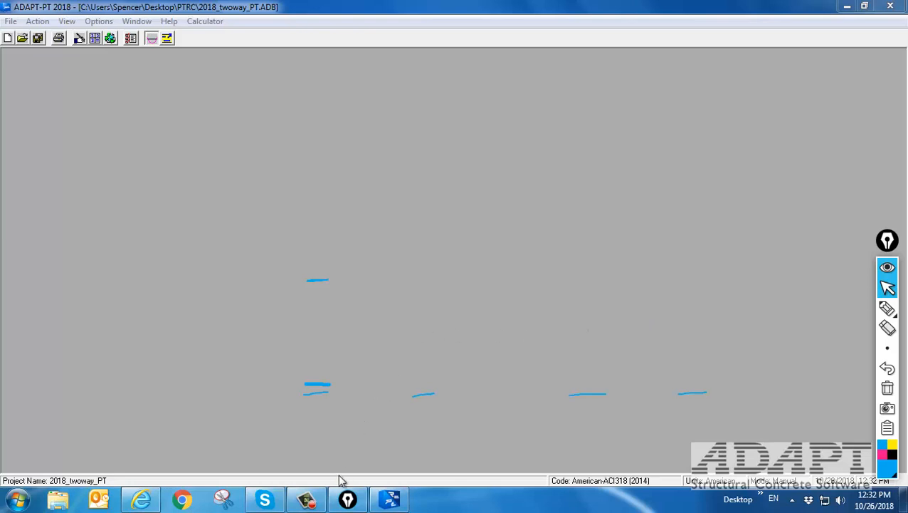
mouse_move(320, 498)
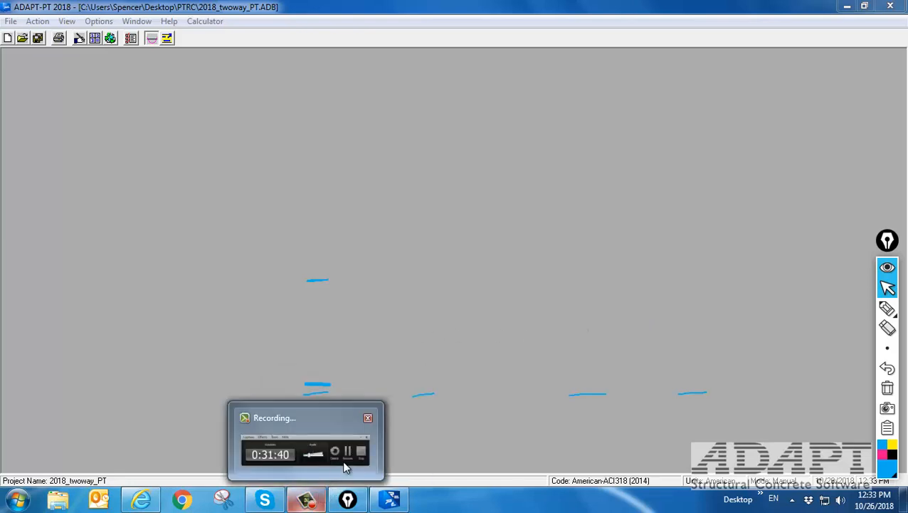